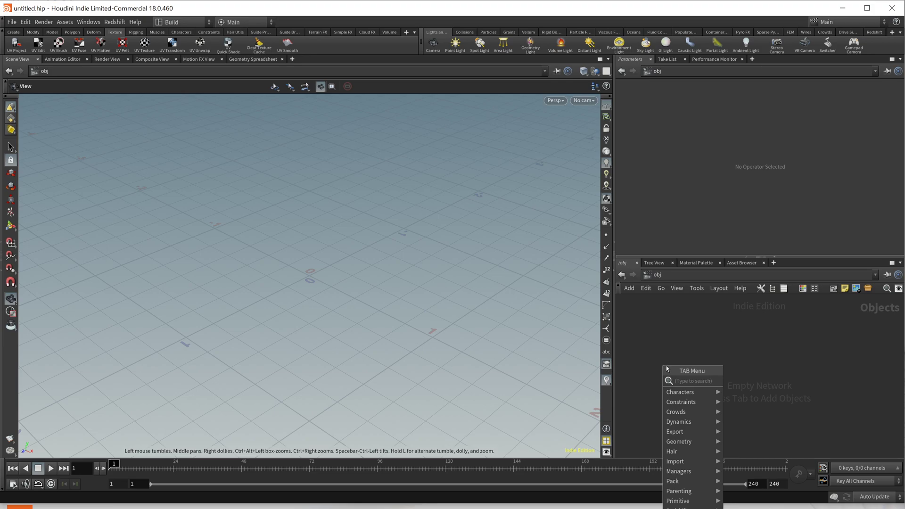
Create a Geometry object in the object network and go inside it
text(geo)
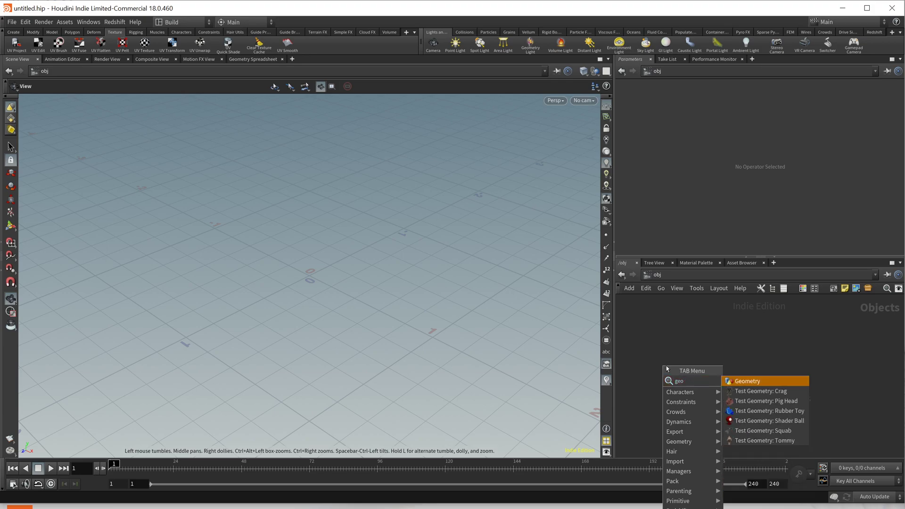
key(Return)
double_click(666, 367)
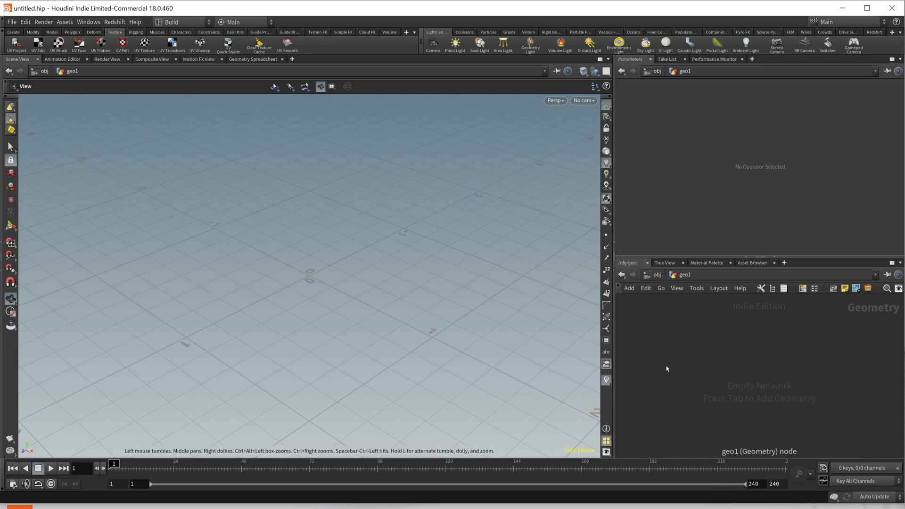
Add a Grid node and set its size to 1 by 1
key(Tab)
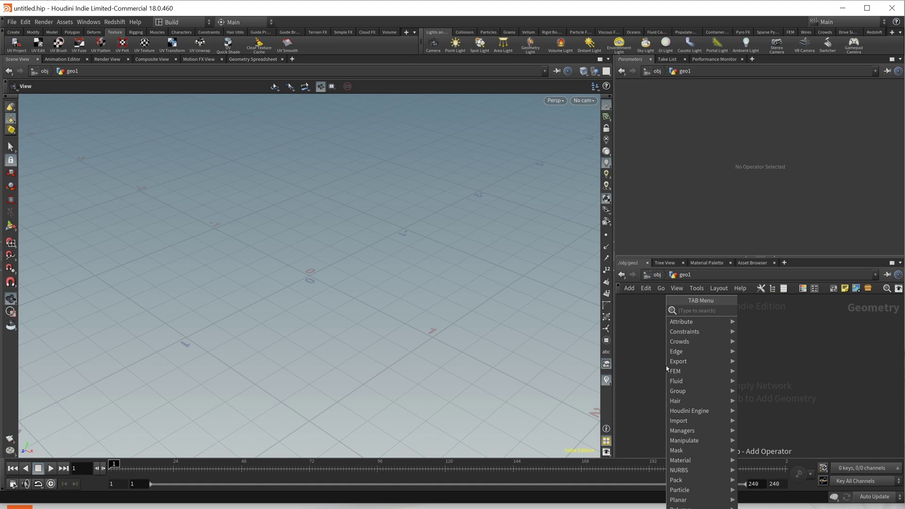
text(grid)
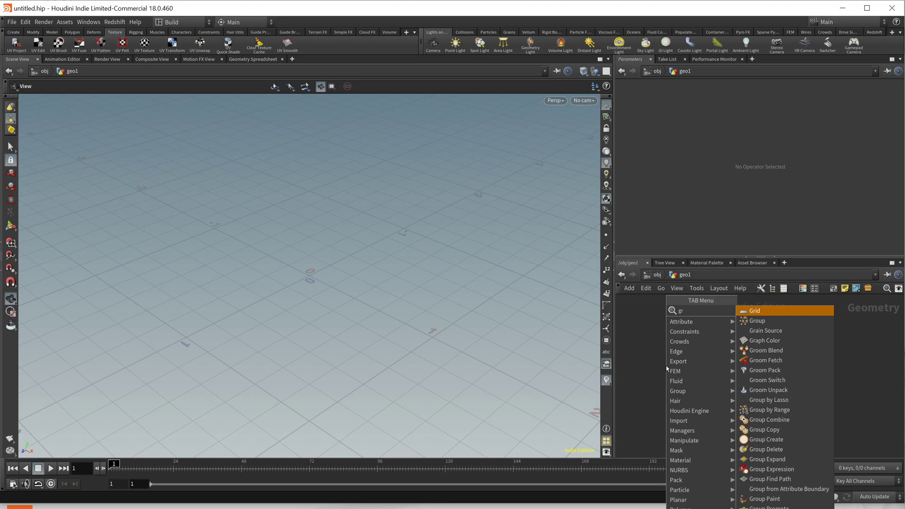
key(Return)
double_click(732, 133)
text(1)
key(Tab)
text(1)
key(Tab)
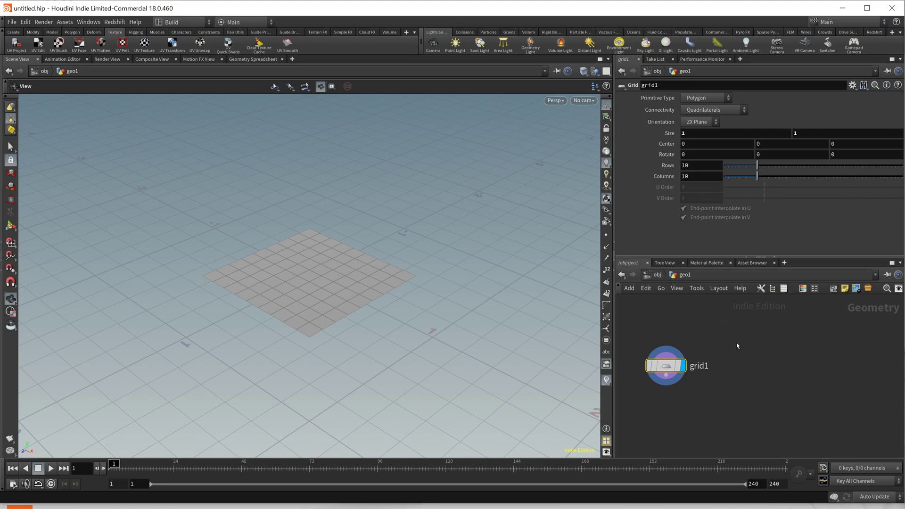
Add a Remesh node connected below the grid and set its target size to 0.02
drag(665, 371, 729, 324)
key(Tab)
text(remesh)
key(Return)
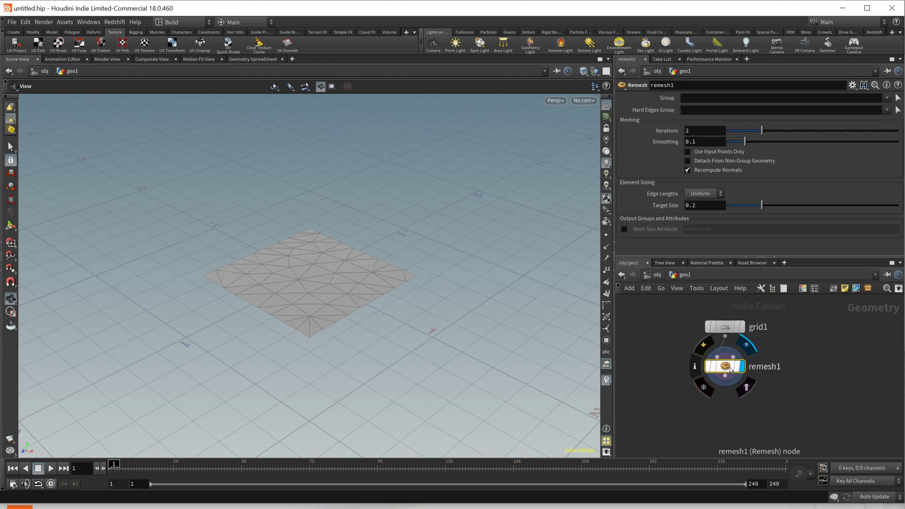
drag(734, 367, 734, 372)
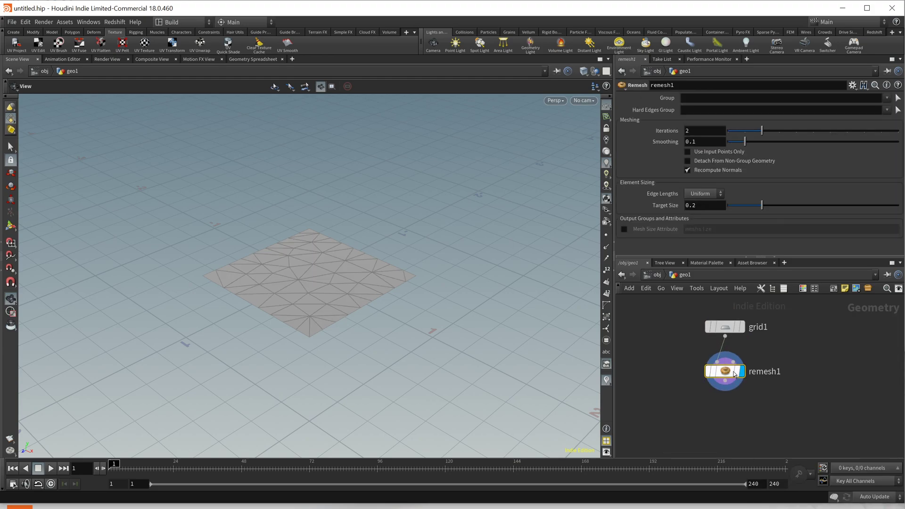
double_click(693, 206)
key(Return)
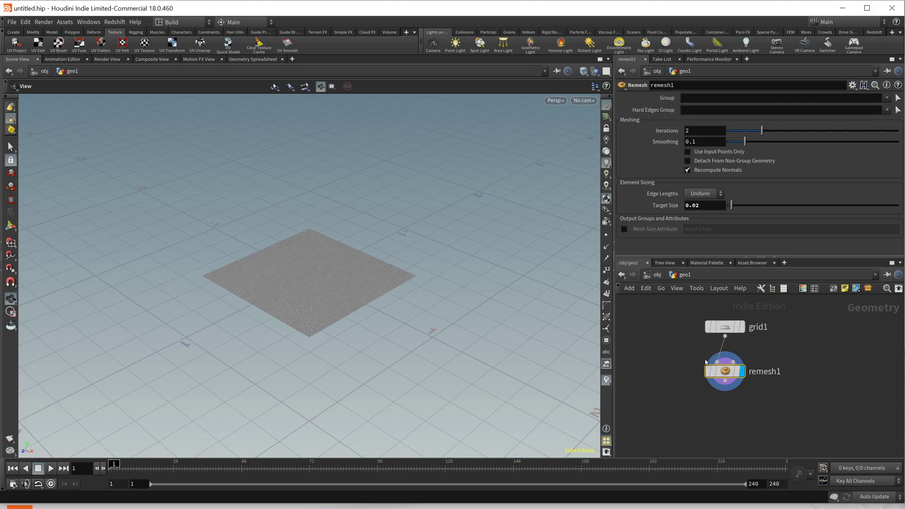
Add a UV Project node connected below the Remesh node
middle_drag(677, 359, 664, 335)
key(Tab)
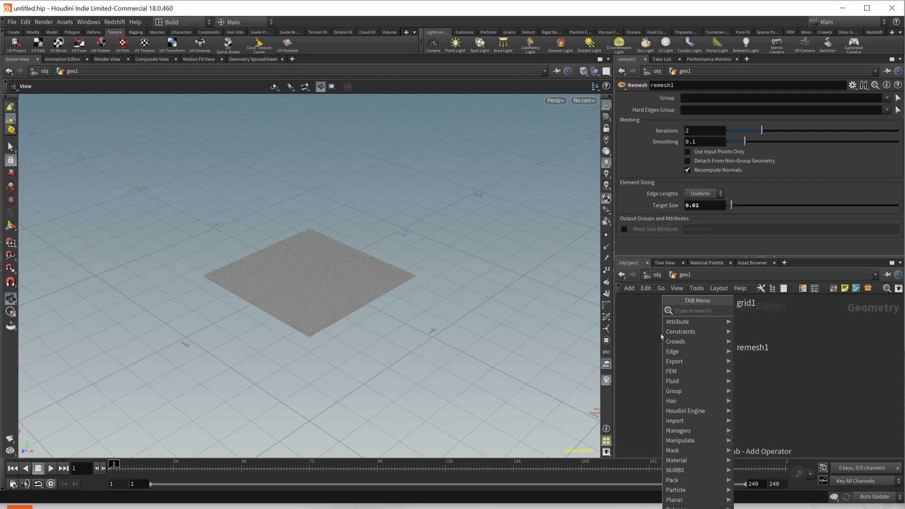
text(uv)
key(Down)
key(Down)
key(Down)
key(Down)
key(Down)
key(Down)
key(Down)
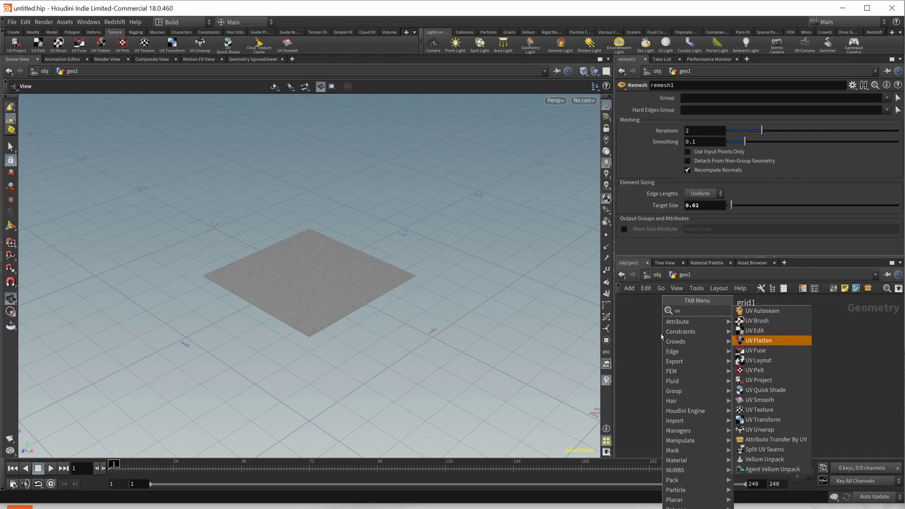
key(Return)
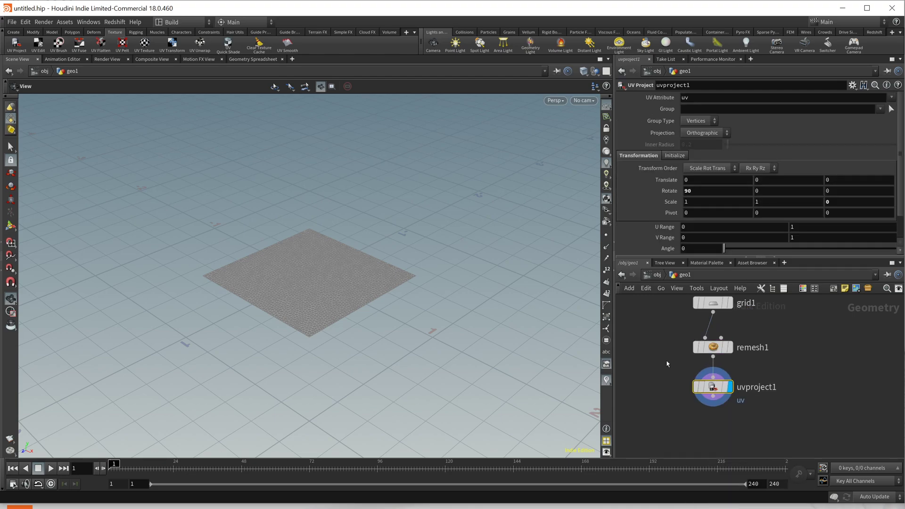
Show the geometry spreadsheet and set the UV Project node's group type to Points
mouse_move(668, 405)
middle_down()
mouse_move(669, 388)
mouse_move(671, 402)
middle_up()
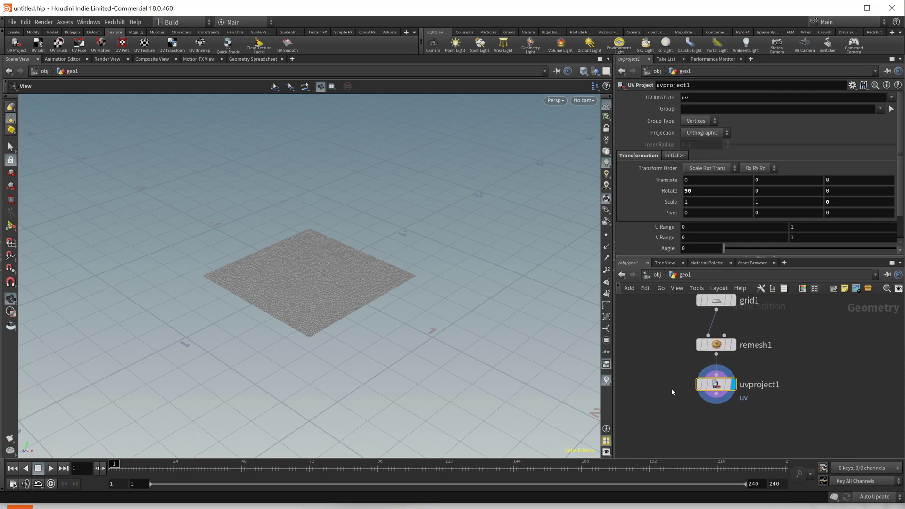
scroll(693, 175, down, 1)
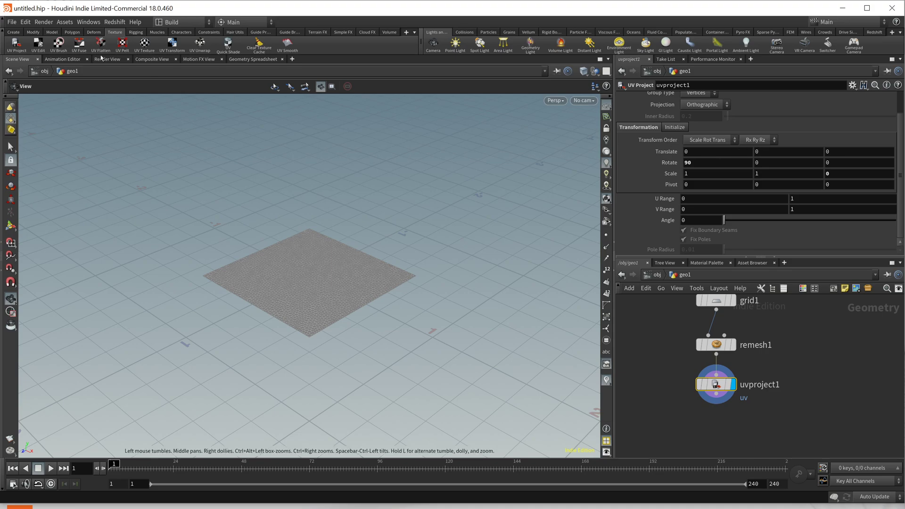
click(251, 59)
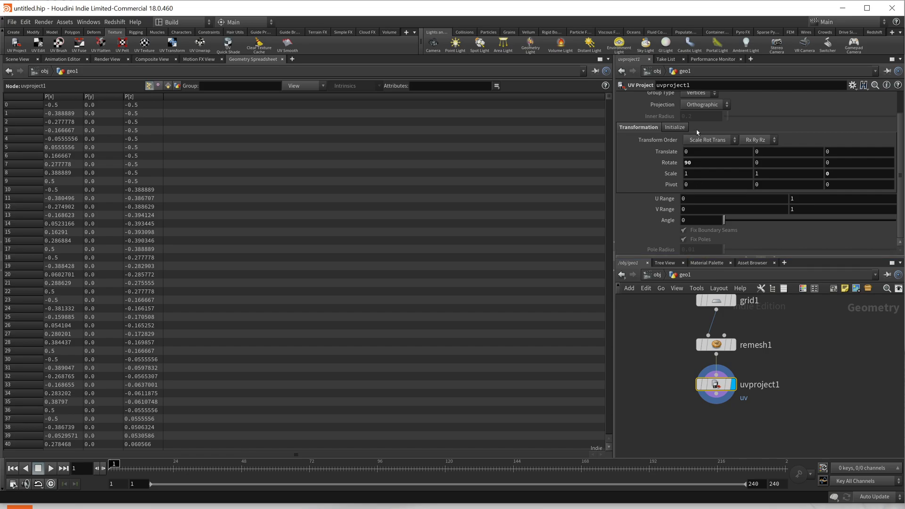
click(703, 94)
click(698, 112)
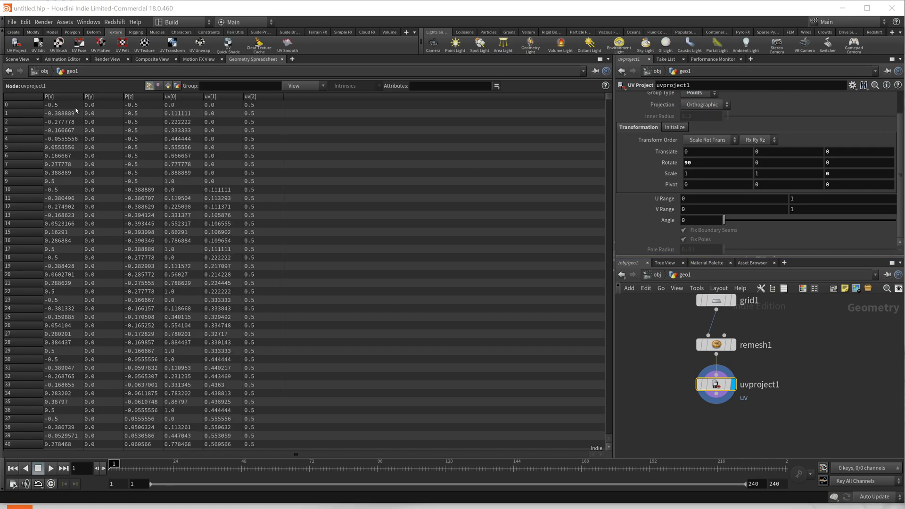
Examine the point UV values in the geometry spreadsheet by sorting its uv columns, and restore the point-number order
click(262, 97)
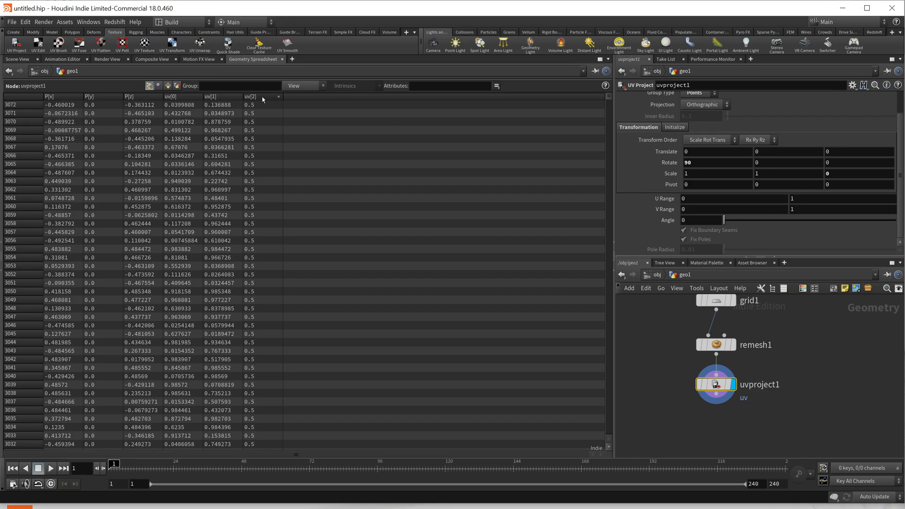
click(255, 97)
click(228, 97)
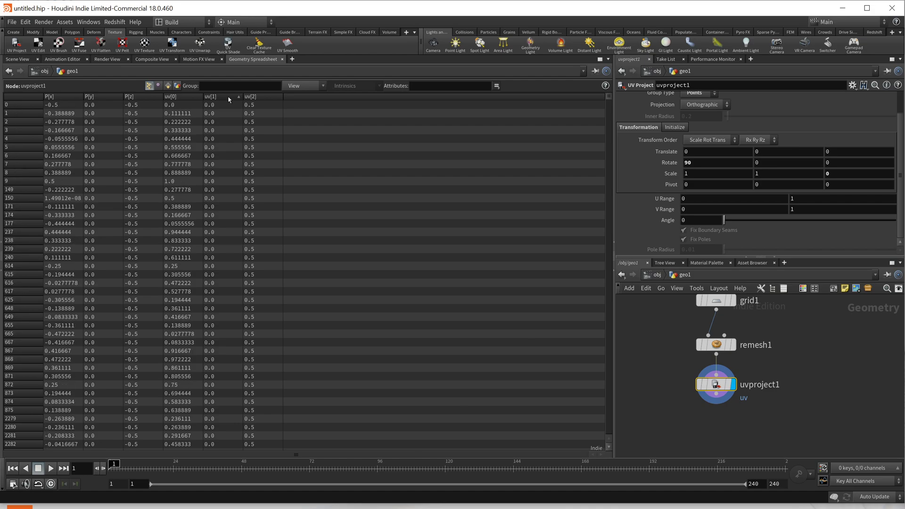
click(184, 97)
click(184, 97)
click(20, 97)
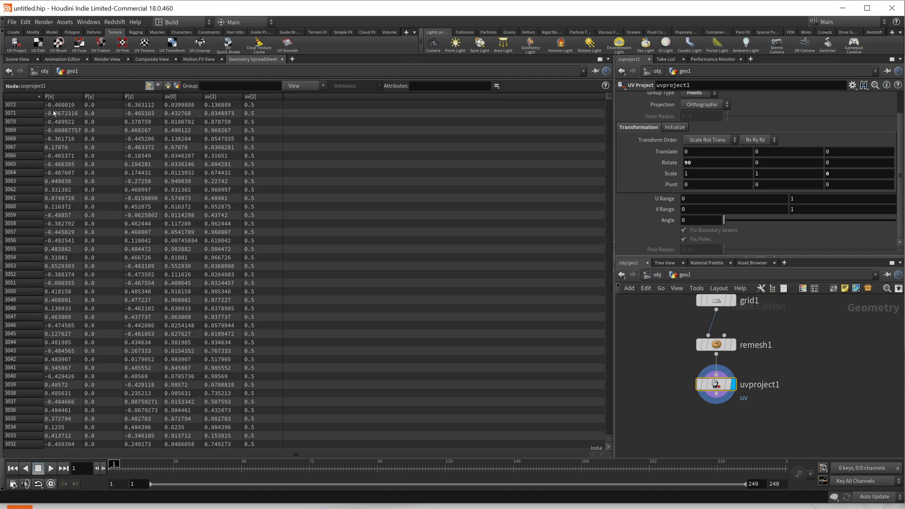
click(26, 97)
Return to the 3D scene view and collapse the tool shelf to enlarge the workspace
middle_drag(654, 384, 654, 372)
click(16, 59)
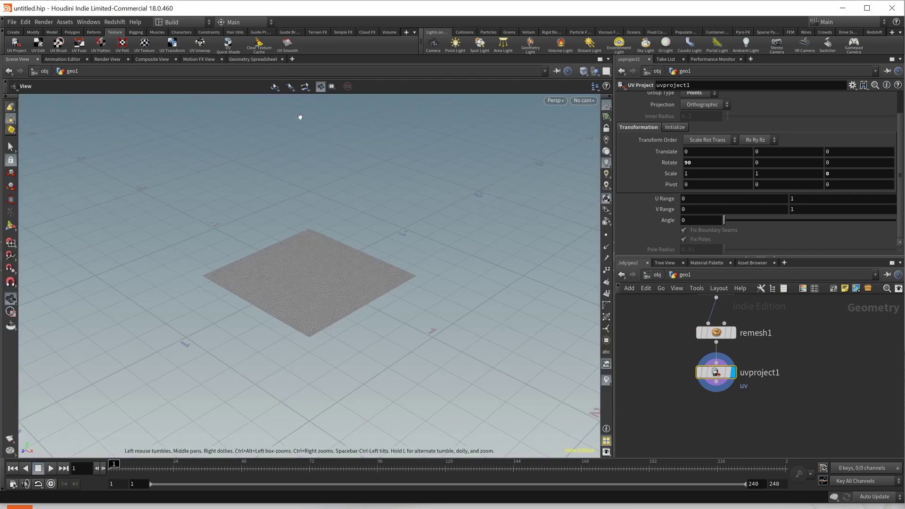
click(2, 35)
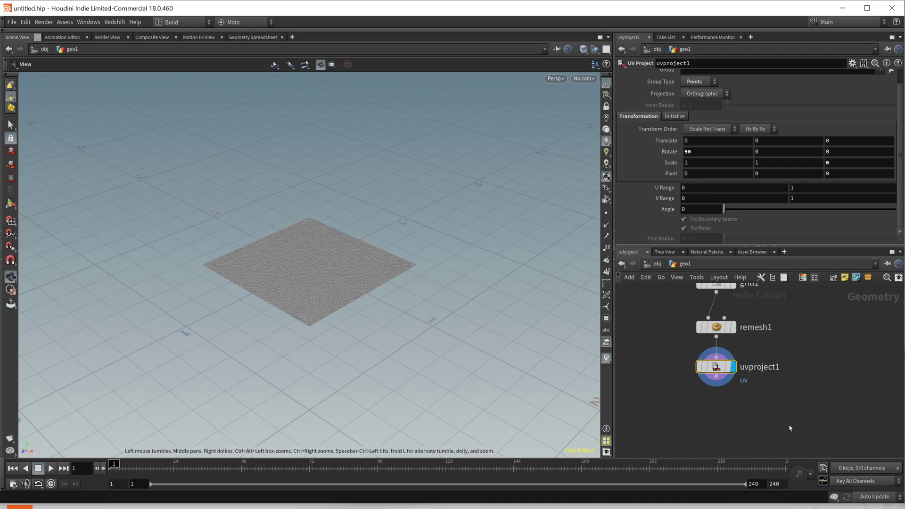
Add a VDB node beside the Remesh node, with a VDB Activate node connected below it
mouse_move(780, 402)
middle_down()
mouse_move(783, 388)
mouse_move(789, 405)
middle_up()
middle_drag(690, 341, 711, 343)
key(Tab)
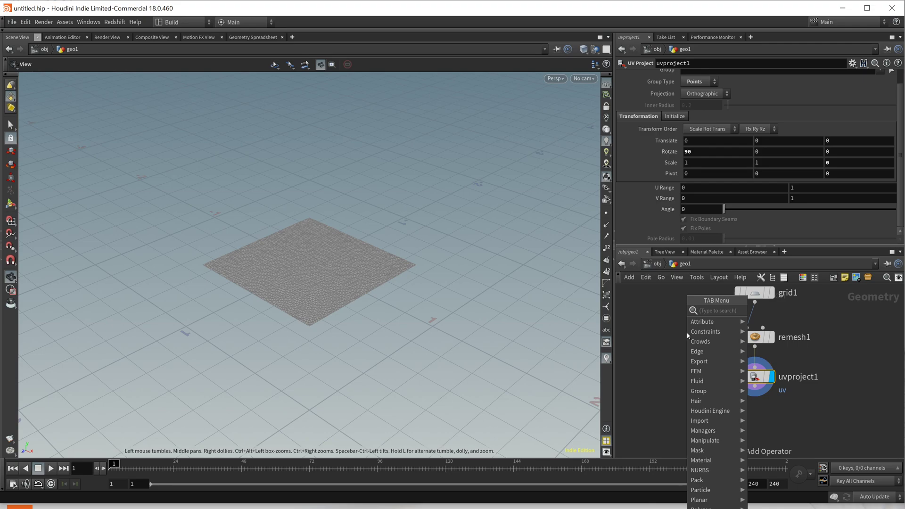
text(vdb)
key(Return)
click(686, 333)
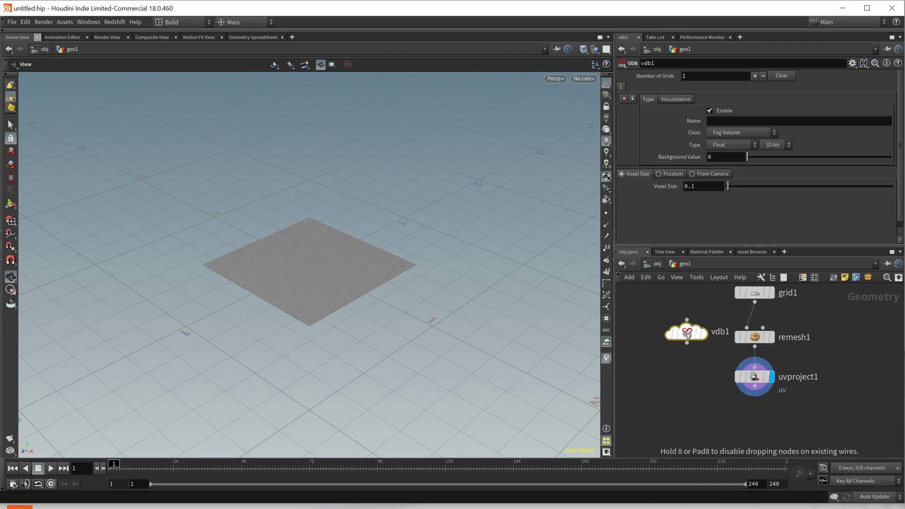
key(Tab)
text(vdbact)
key(Return)
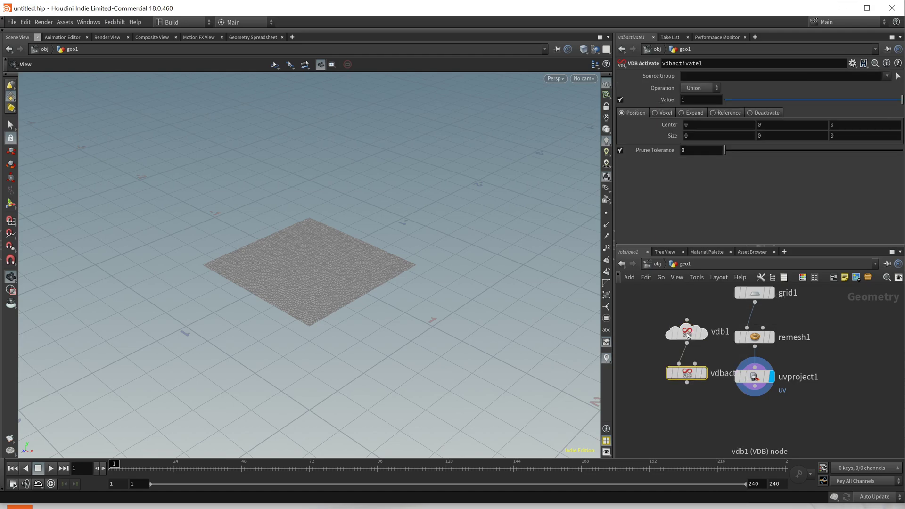
Name the VDB node's grid v and set its type to Vector Float
click(688, 336)
click(707, 186)
click(722, 121)
text(v)
click(747, 144)
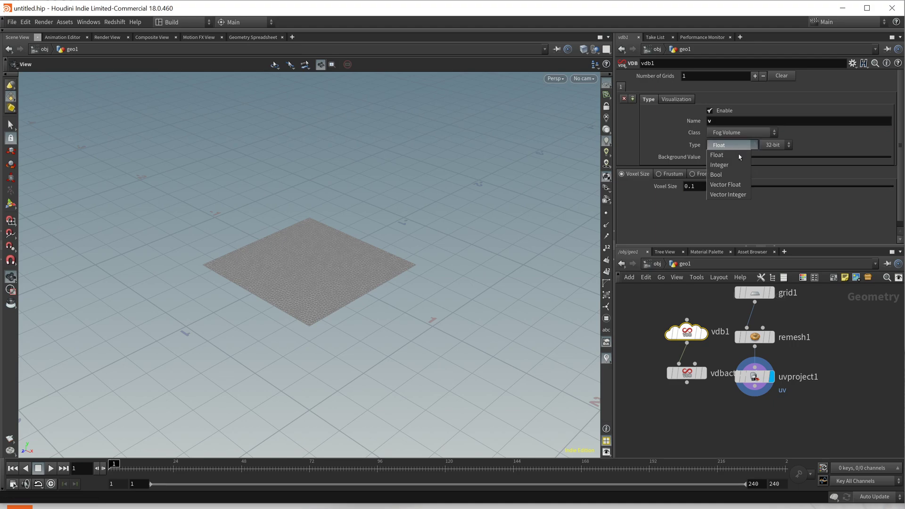
click(738, 184)
Move the VDB and VDB Activate nodes together up and away from the grid chain
middle_drag(698, 417, 683, 411)
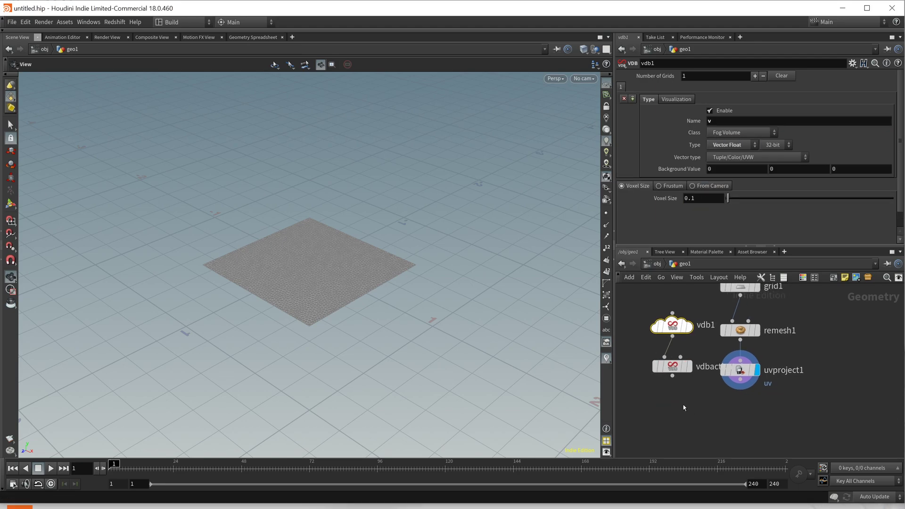
drag(650, 294, 696, 389)
drag(668, 363, 646, 326)
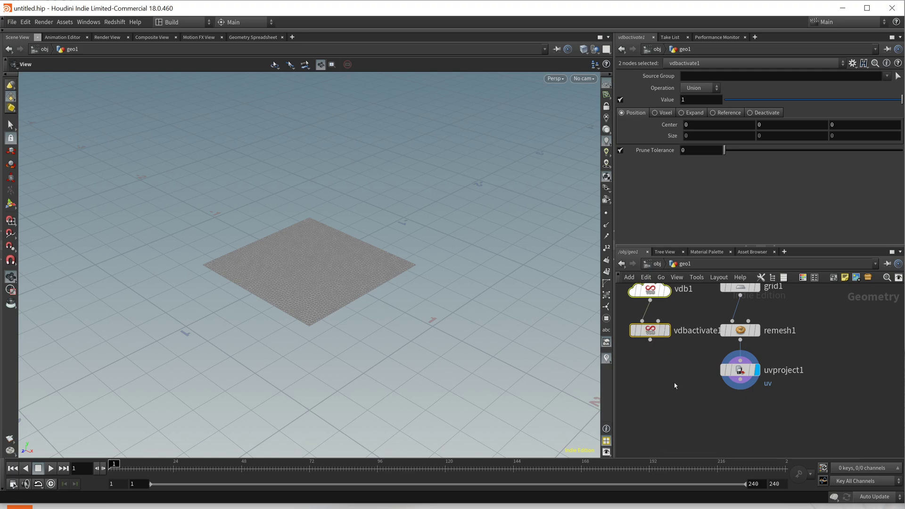
middle_drag(672, 379, 705, 411)
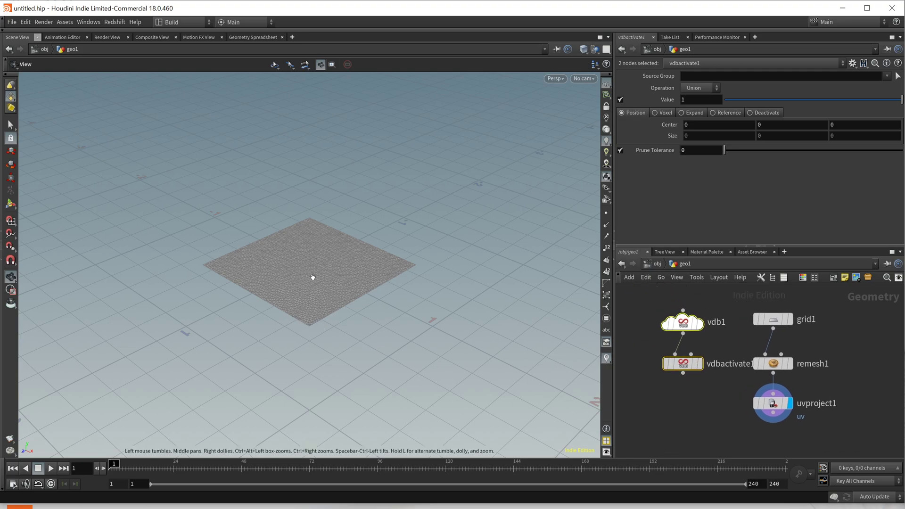
Add a VDB Advect Points node below the VDB Activate node
middle_drag(696, 405, 688, 368)
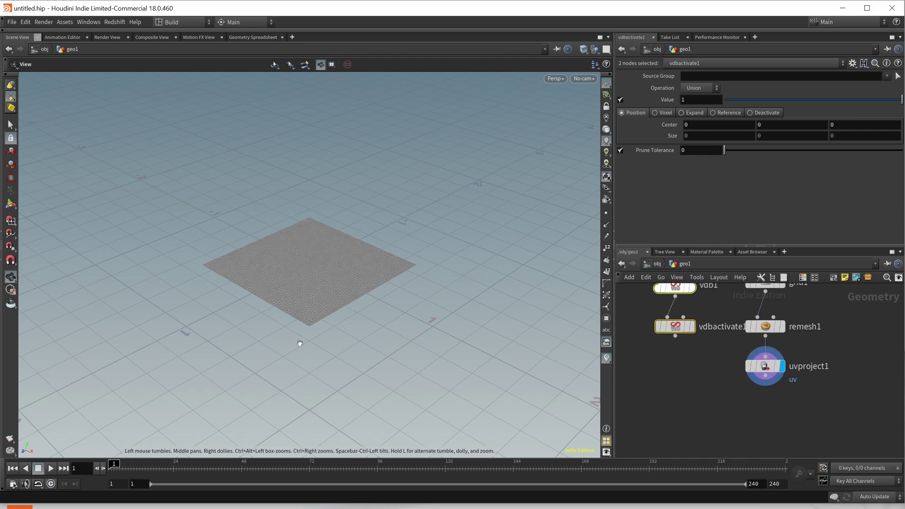
click(687, 402)
key(Tab)
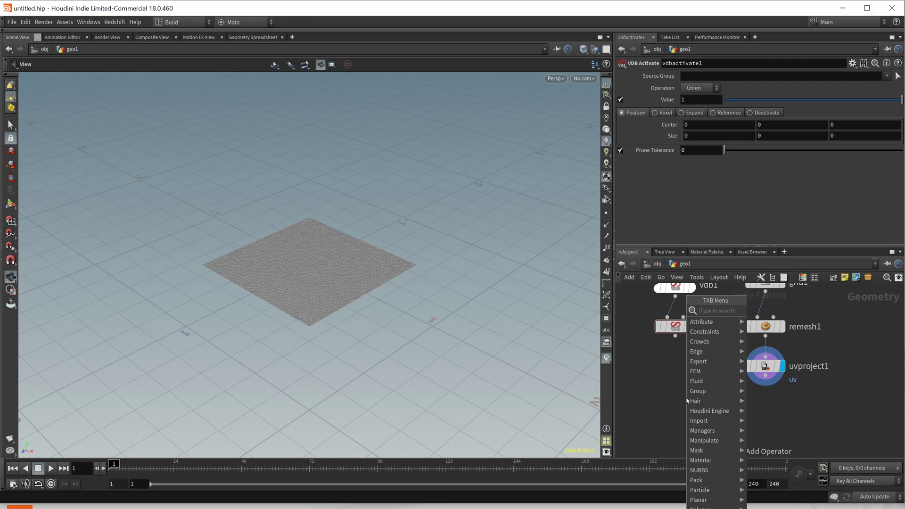
text(vdbact)
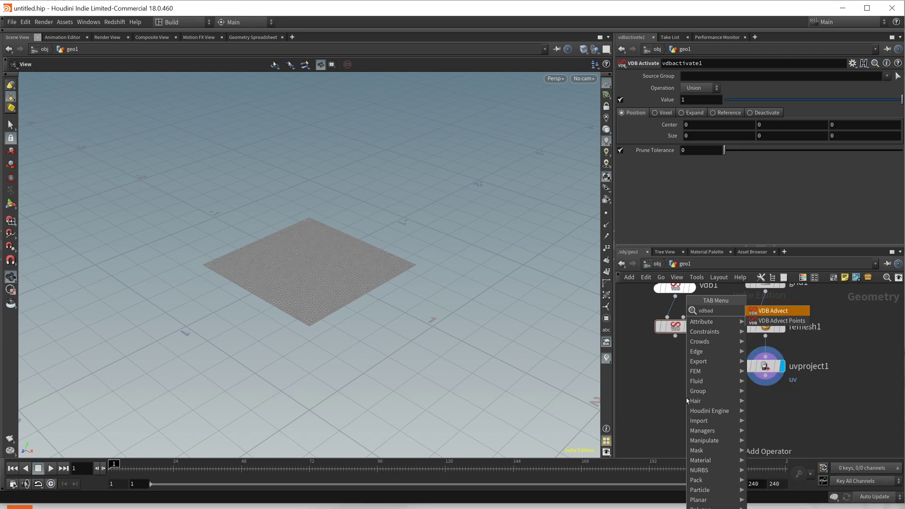
key(Return)
click(686, 398)
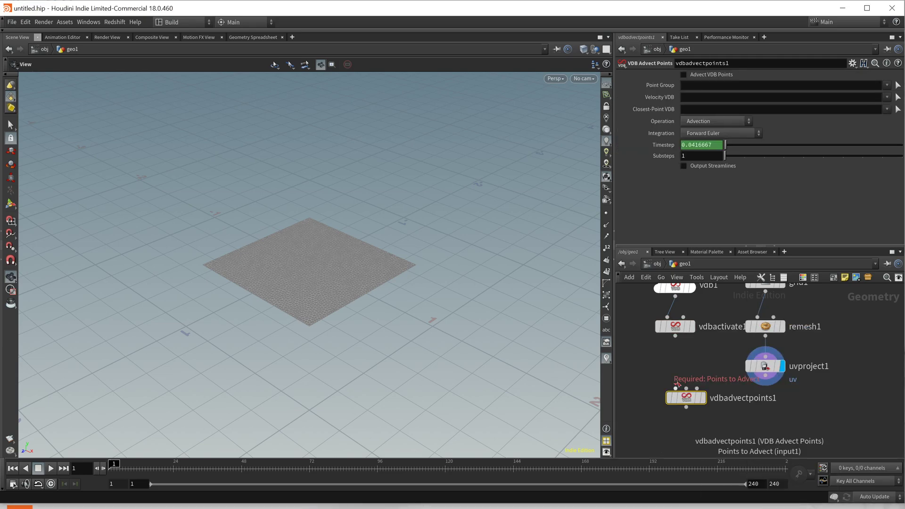
Connect UV Project to the first and VDB Activate to the second input of VDB Advect Points, and display its result
click(677, 387)
click(765, 376)
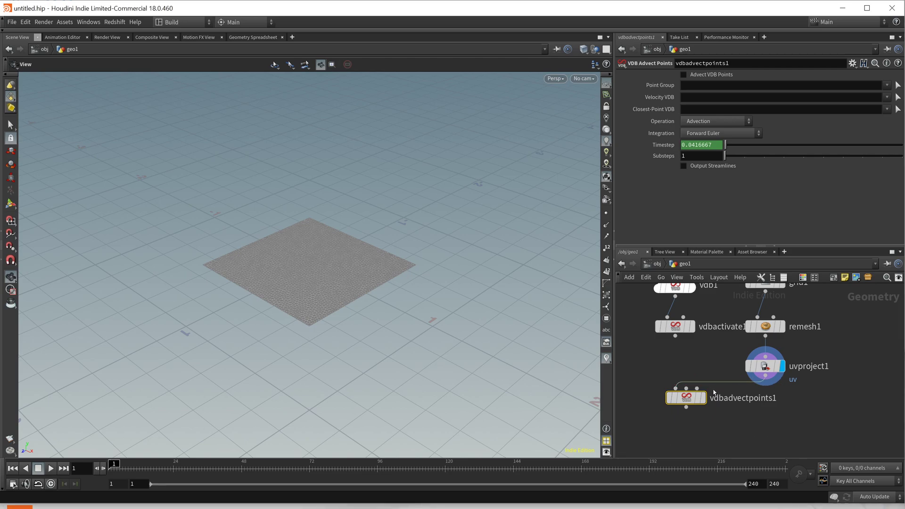
click(686, 389)
click(676, 337)
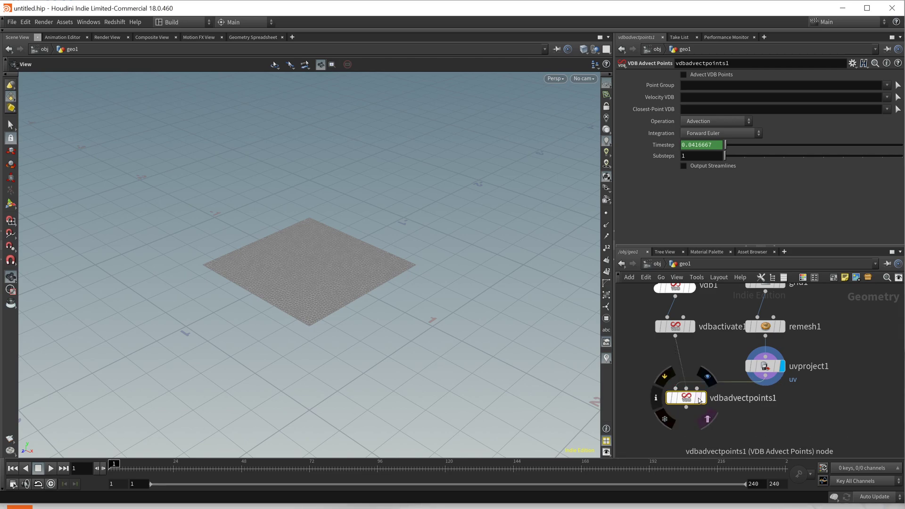
click(703, 400)
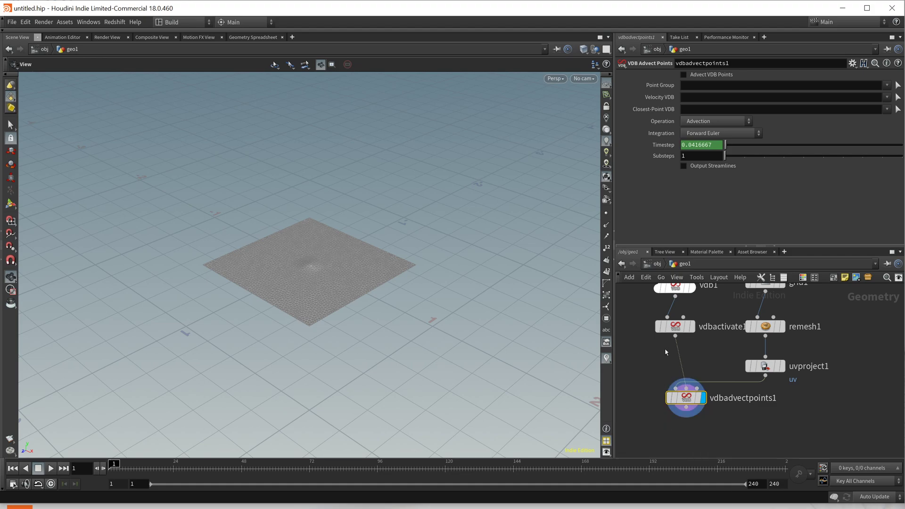
Insert a Volume VOP node on the wire between VDB Activate and VDB Advect Points
key(Tab)
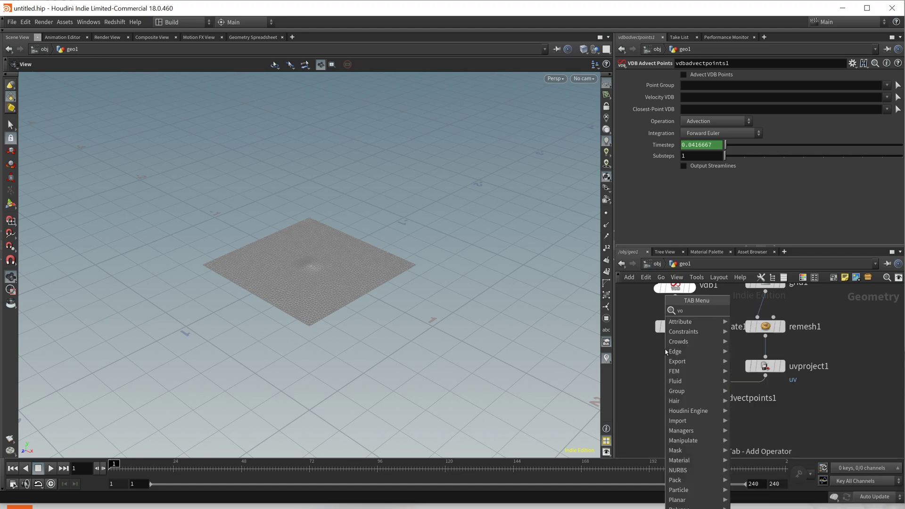
key(Escape)
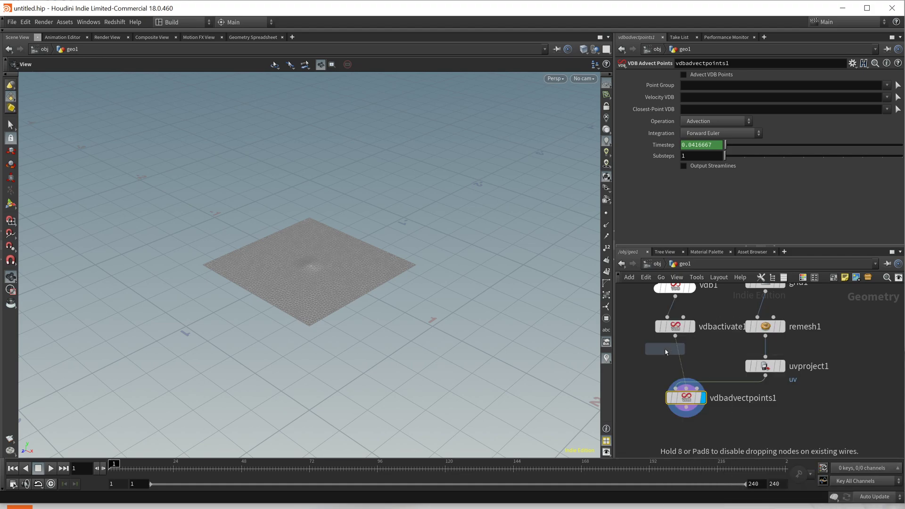
click(685, 353)
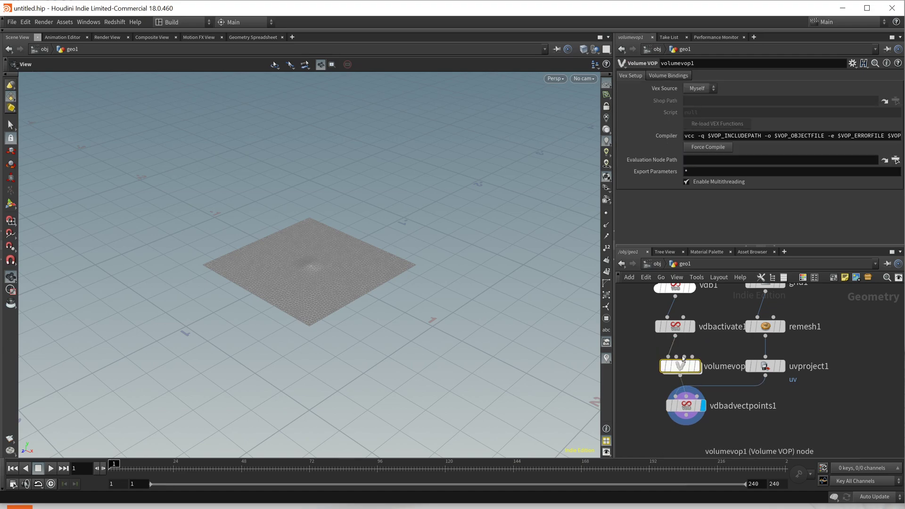
Inside the Volume VOP, delete the output node and add a Bind node in its place
double_click(681, 358)
key(Delete)
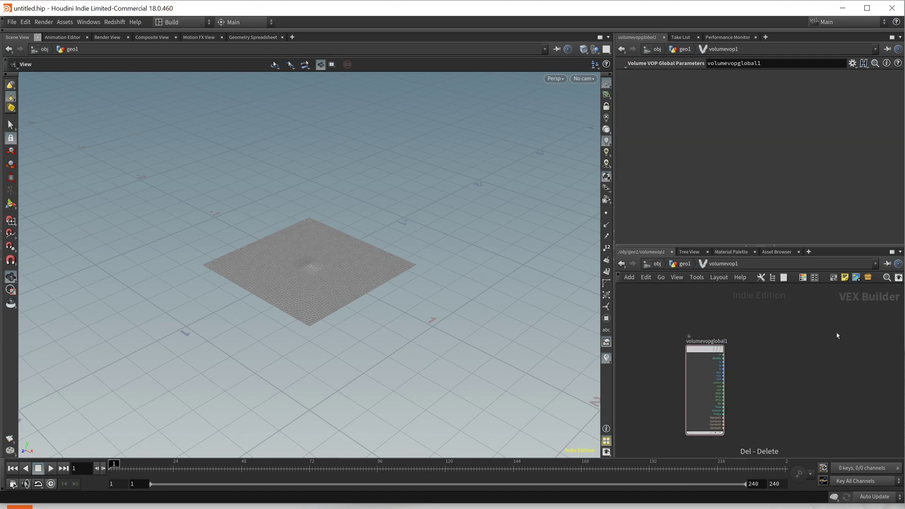
key(Tab)
text(bie)
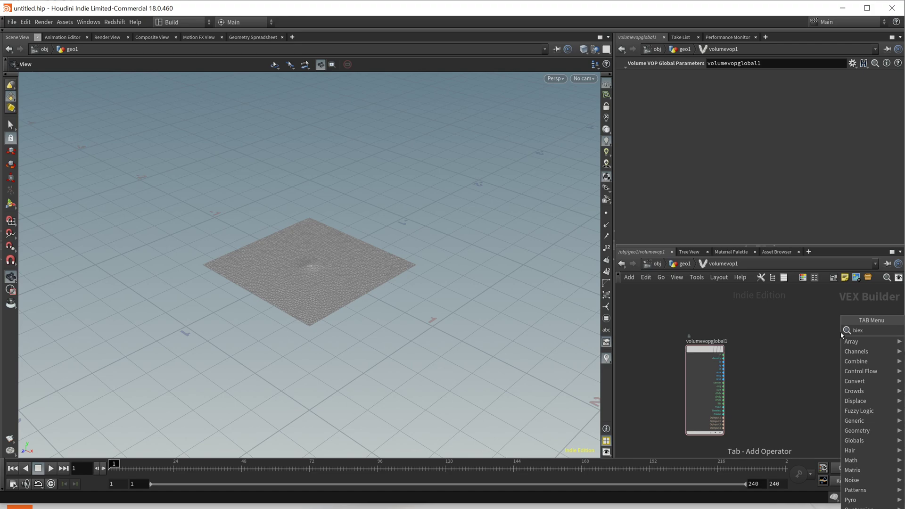
key(Return)
click(841, 333)
Name the Bind variable v and set its type to 3 Floats (vector)
double_click(690, 75)
text(v)
click(694, 88)
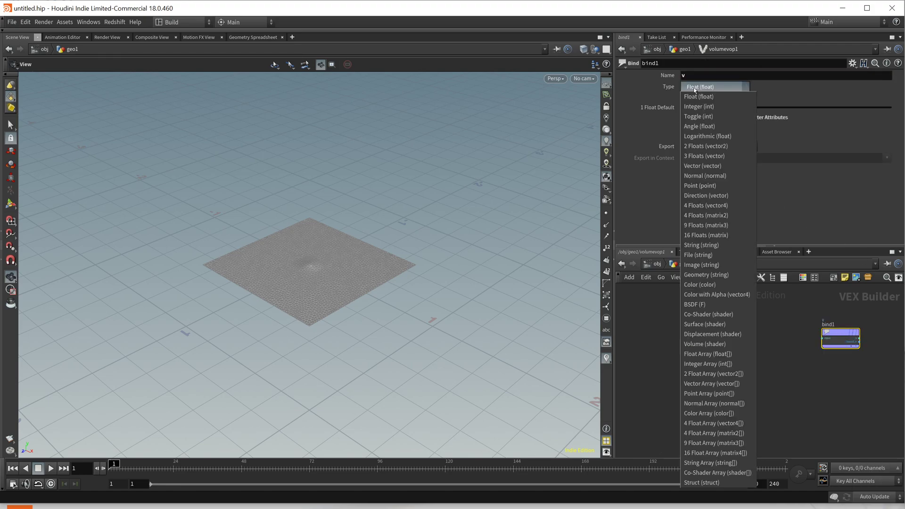
click(703, 156)
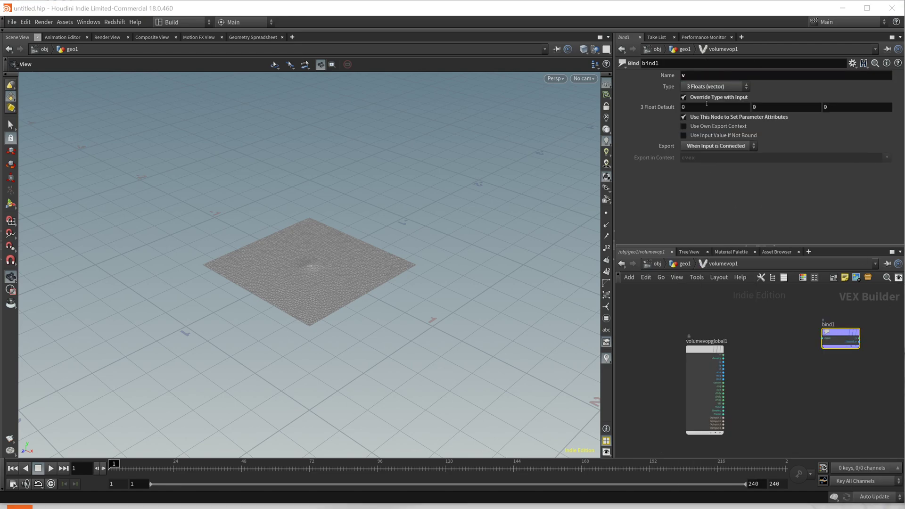
Add a Curl Noise node, wiring global P into its pos input and its noise output into the Bind node
drag(698, 348, 658, 335)
key(Tab)
text(cur)
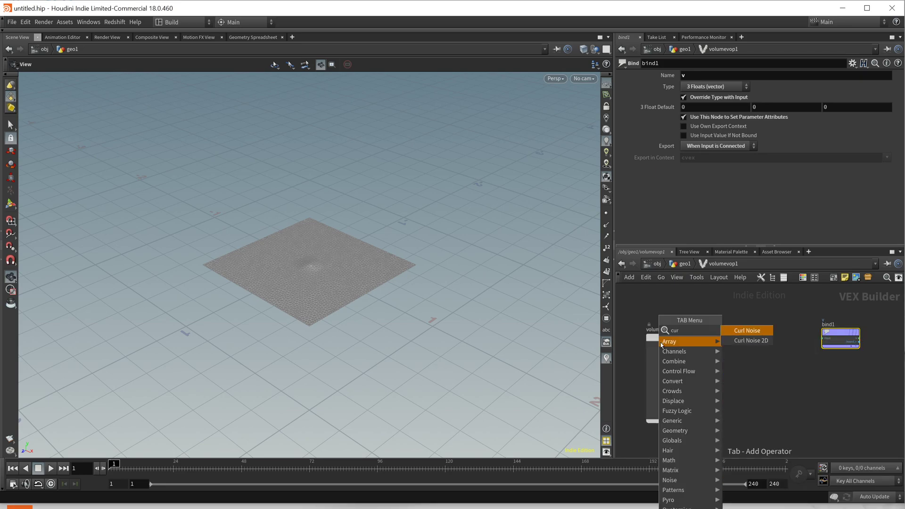
key(Return)
click(714, 338)
click(683, 344)
click(713, 346)
click(749, 342)
click(822, 338)
Promote the Curl Noise frequency, offset, amplitude, roughness and turbulence inputs as parameters, and return to the geometry network
scroll(707, 340, up, 5)
right_click(723, 372)
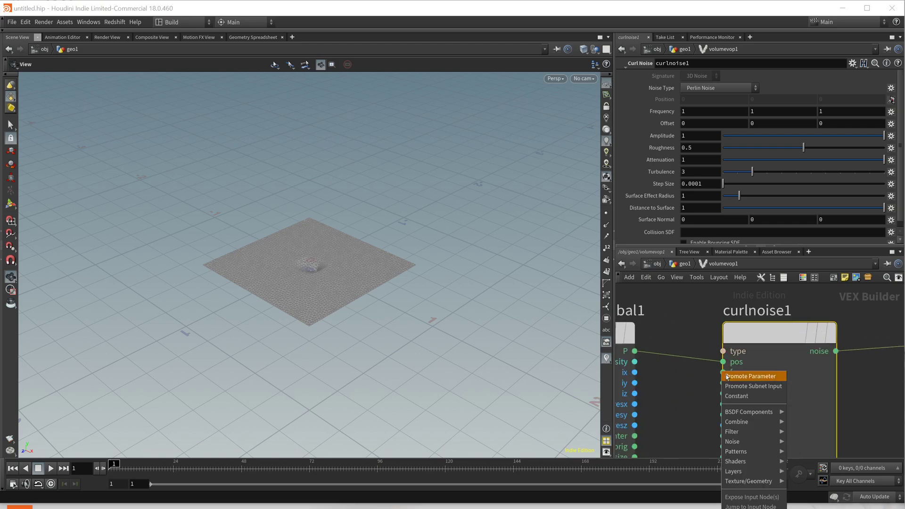
click(728, 377)
right_click(725, 384)
click(729, 389)
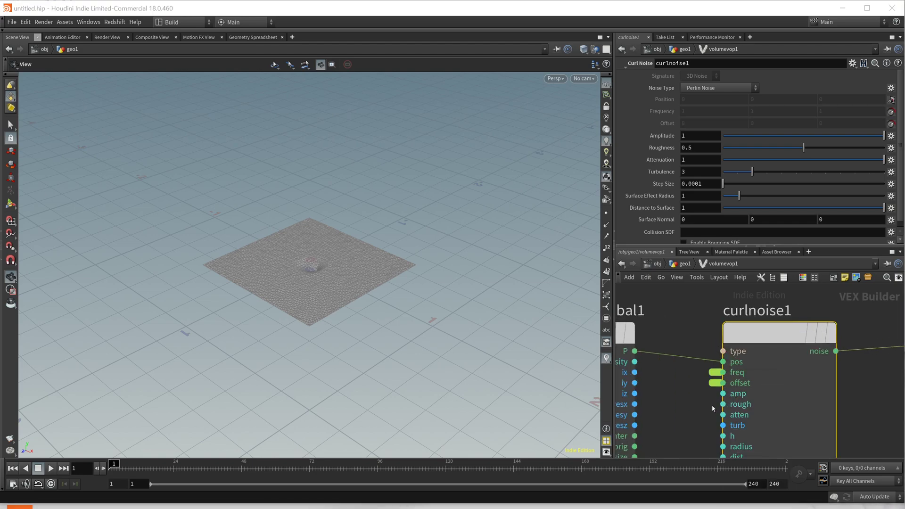
right_click(725, 394)
click(729, 399)
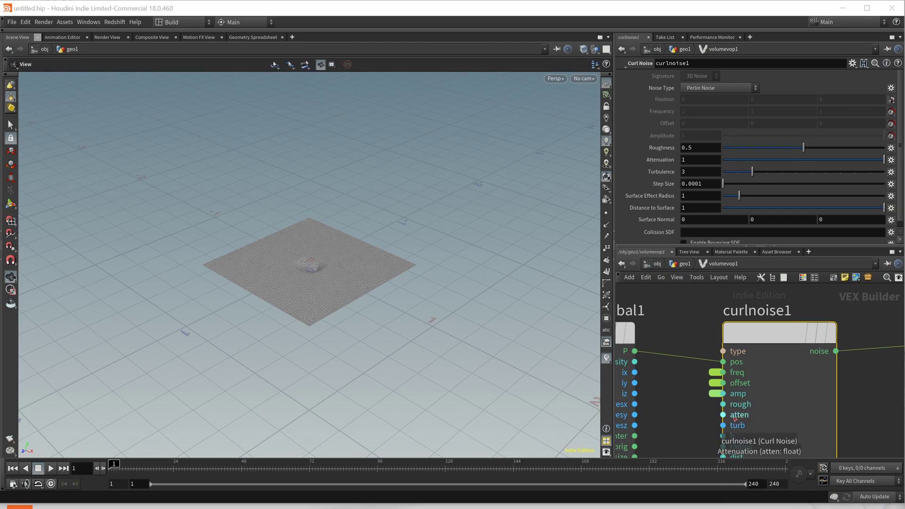
right_click(726, 405)
click(731, 412)
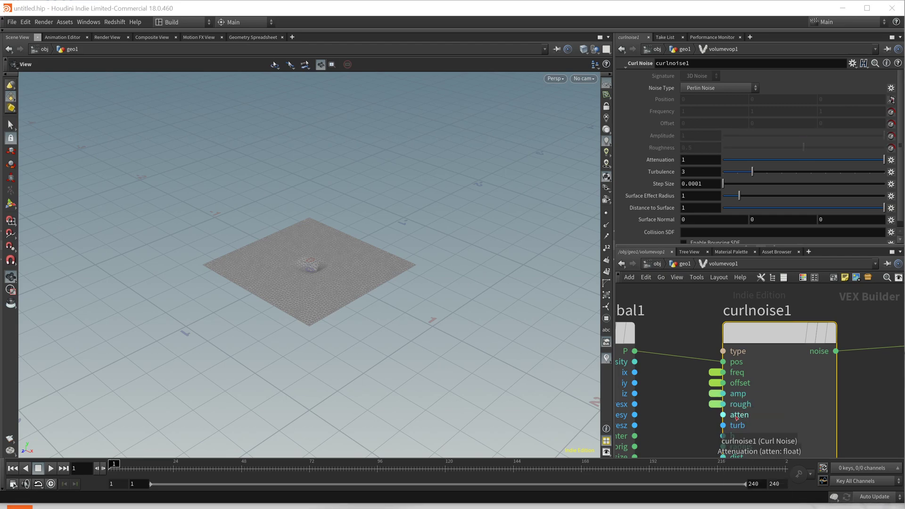
right_click(729, 427)
click(738, 433)
key(h)
key(u)
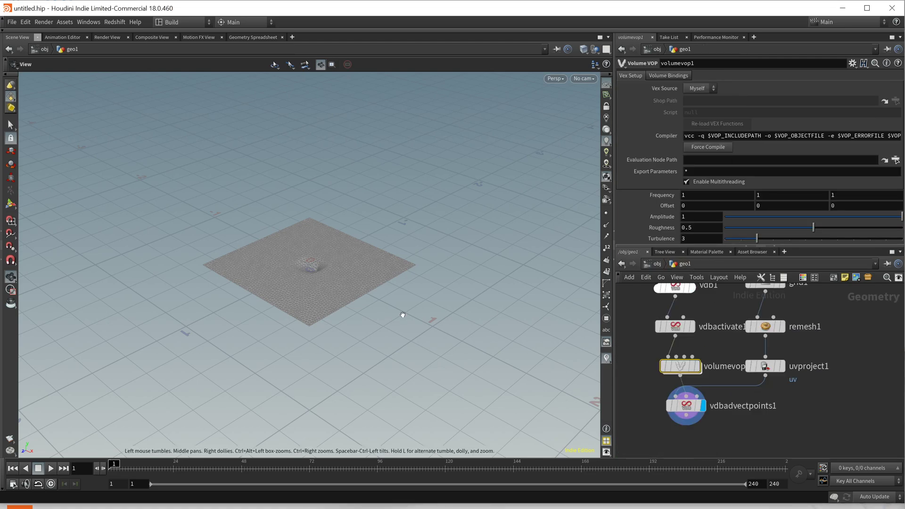
Review the Bind and Curl Noise settings inside the Volume VOP and return to the geometry network
drag(318, 263, 359, 301)
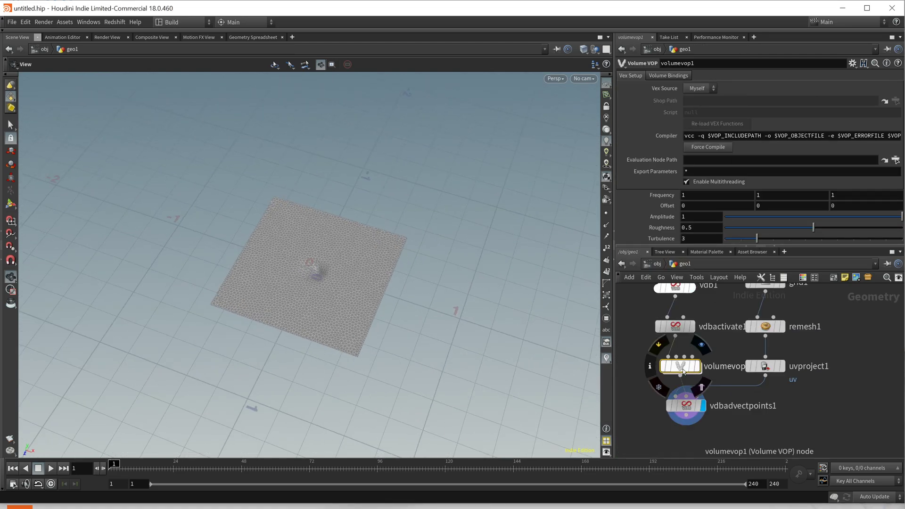
double_click(674, 371)
scroll(749, 352, up, 3)
click(748, 353)
middle_drag(663, 349, 798, 341)
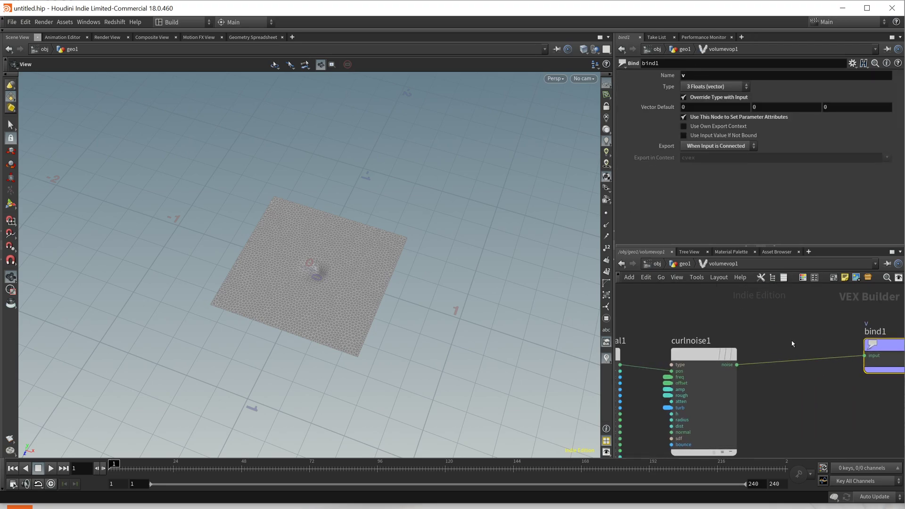
click(693, 357)
key(u)
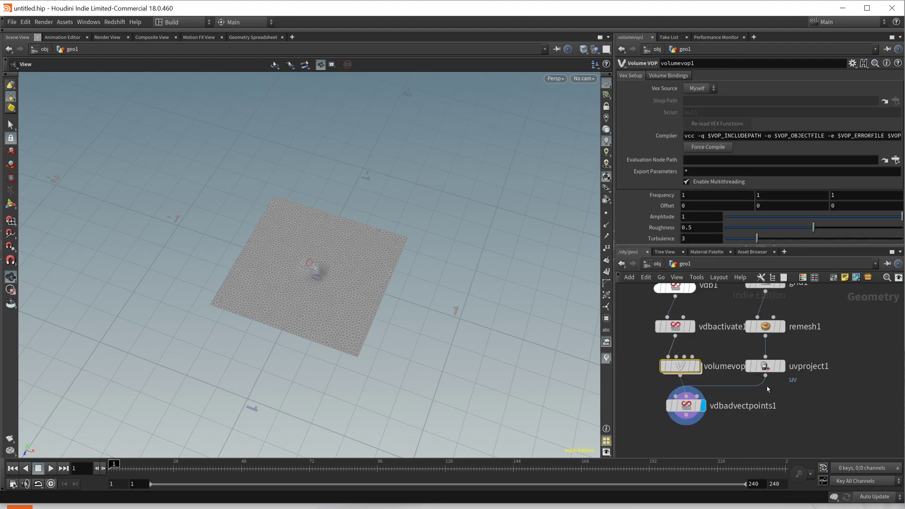
click(685, 406)
click(887, 97)
click(890, 107)
drag(342, 290, 509, 302)
scroll(314, 355, up, 6)
drag(267, 325, 372, 307)
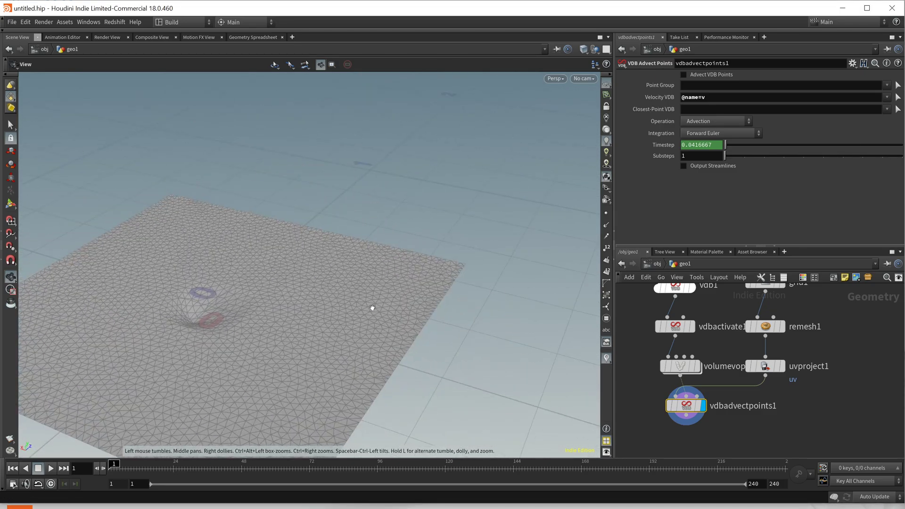
Set the VDB Activate region's size to 2, 2, 2 using the Position mode
click(675, 327)
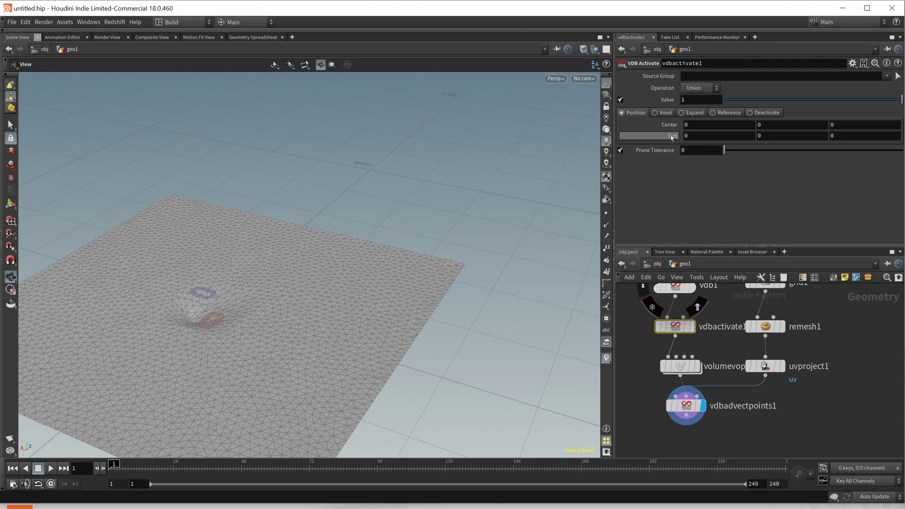
click(720, 114)
click(628, 113)
click(696, 136)
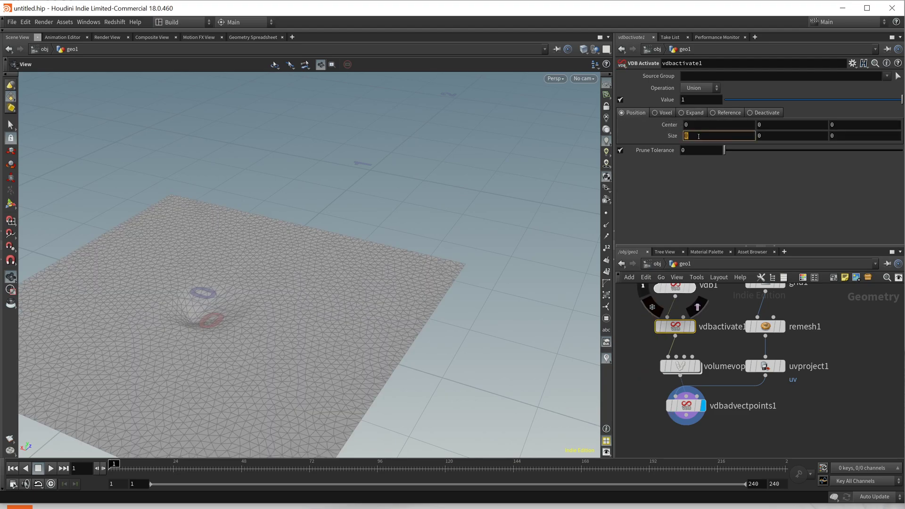
text(2)
key(Tab)
text(2)
key(Tab)
text(2)
key(Return)
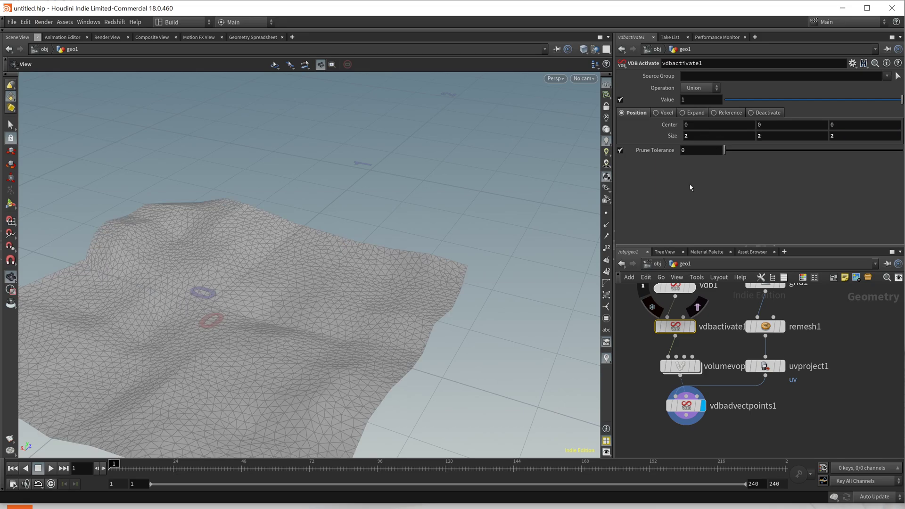
Reduce the voxel size on the VDB node to refine the velocity field
drag(248, 264, 292, 256)
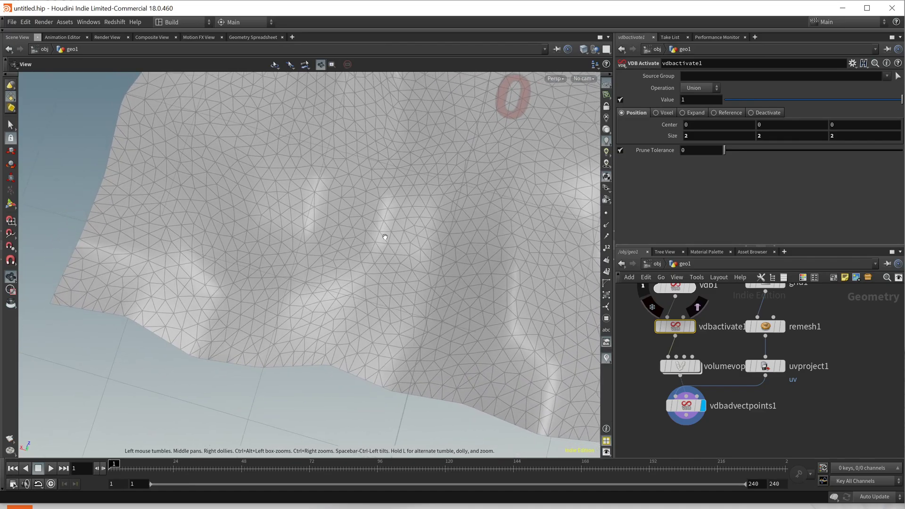
middle_drag(482, 215, 404, 226)
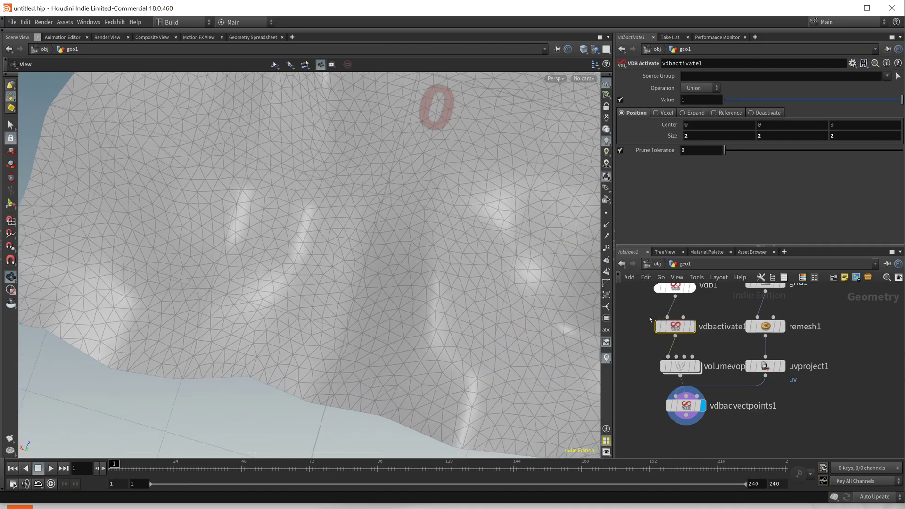
middle_drag(647, 303, 649, 326)
click(676, 308)
double_click(692, 198)
text(01)
key(Return)
scroll(396, 198, down, 6)
middle_drag(401, 217, 360, 319)
drag(360, 318, 469, 243)
Delete the timestep expression on VDB Advect Points and set the timestep to 0.416667
click(681, 425)
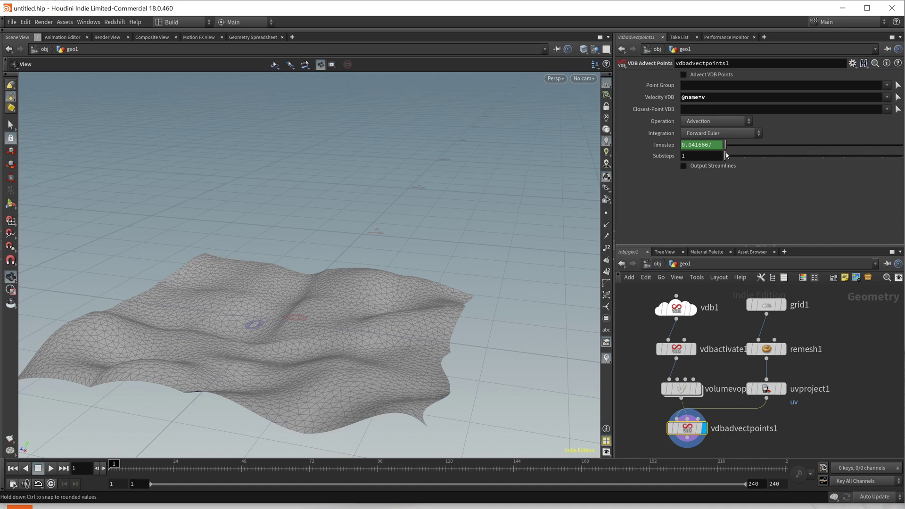
right_click(665, 146)
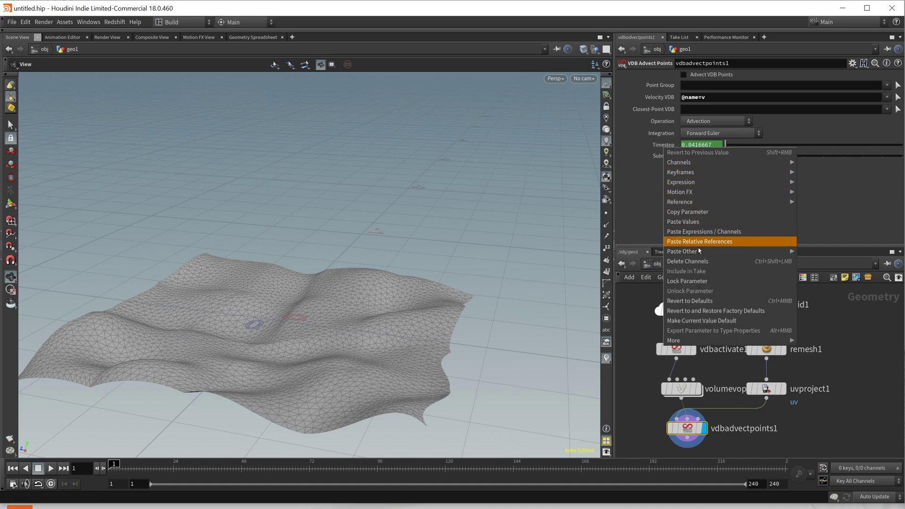
click(697, 263)
click(691, 145)
key(BackSpace)
key(Return)
Lower the VDB Advect Points timestep to 0.3 and inspect the deformed grid from several angles
drag(415, 250, 202, 226)
mouse_move(725, 156)
mouse_down()
mouse_move(892, 164)
mouse_move(733, 158)
mouse_up()
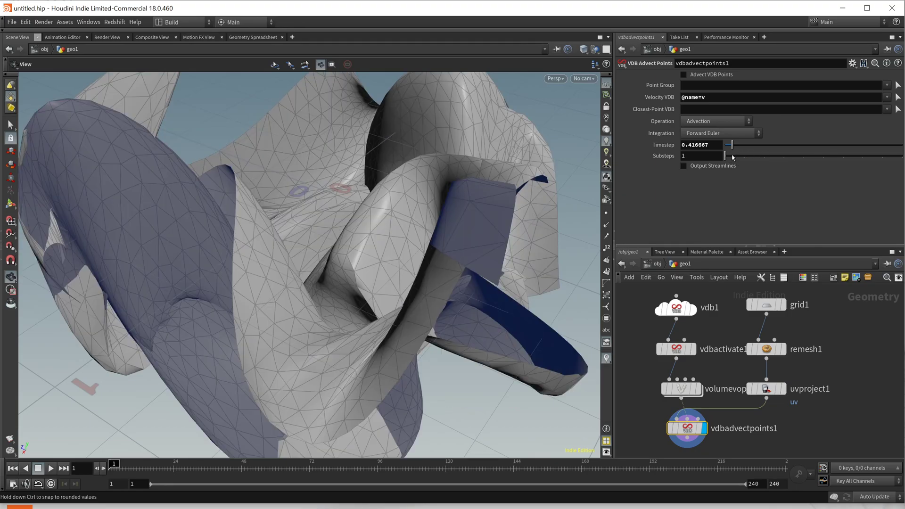
click(728, 147)
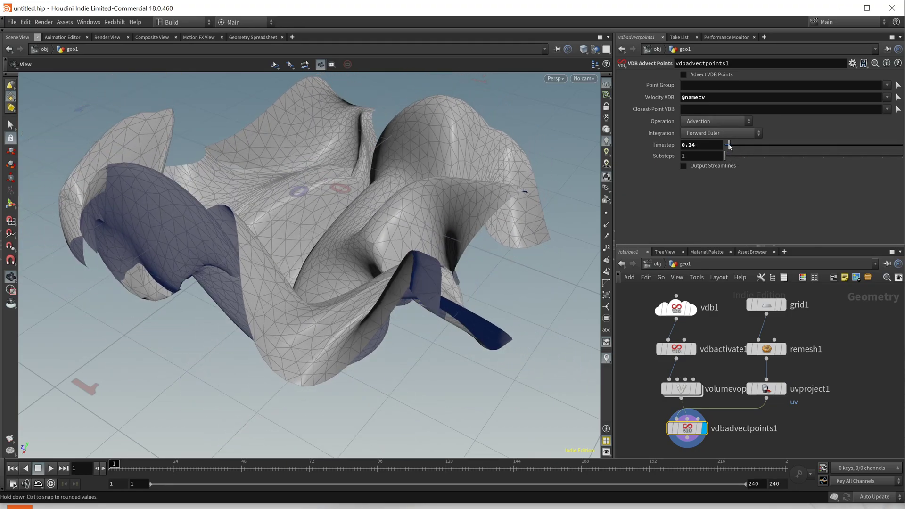
drag(728, 146, 730, 146)
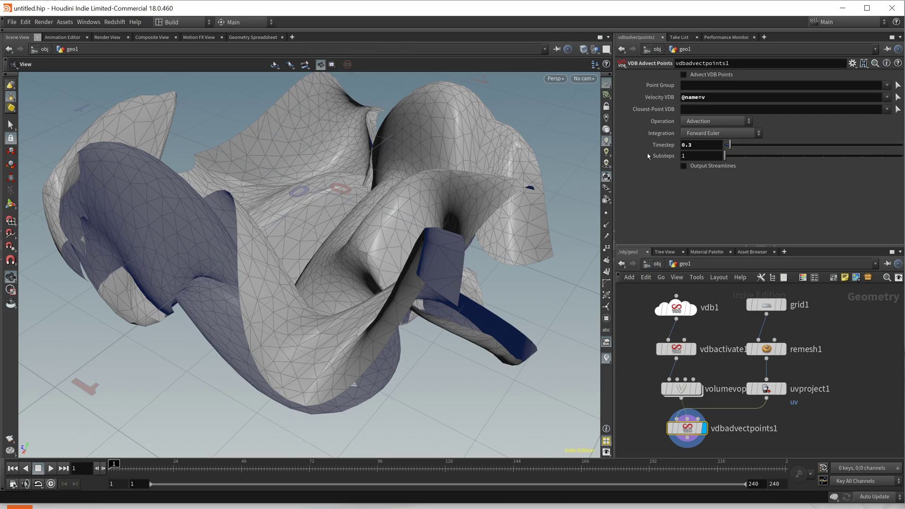
drag(437, 200, 353, 211)
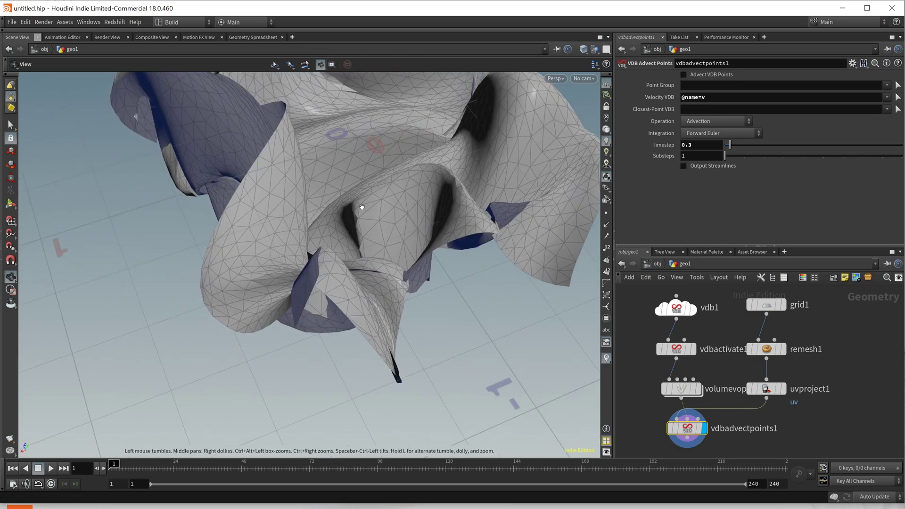
drag(358, 211, 440, 224)
drag(381, 202, 340, 194)
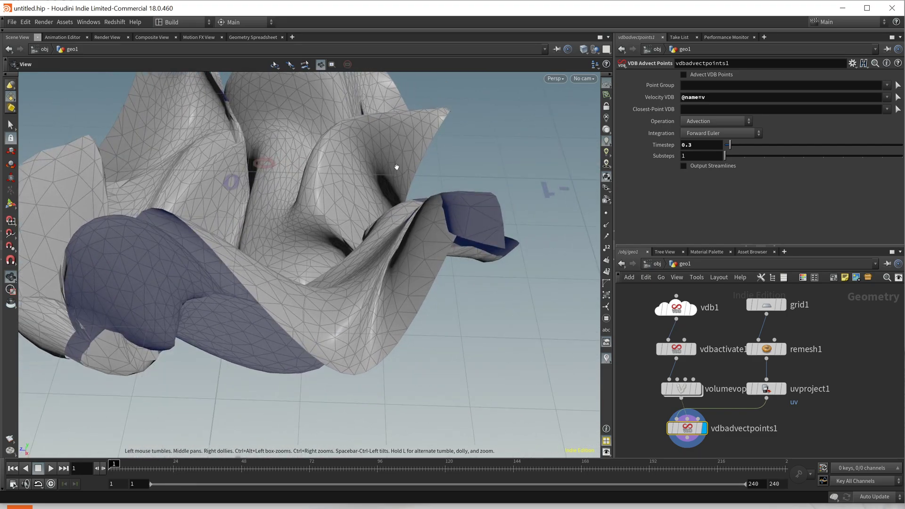
Add a Solver node and connect UV Project to its first input and the Volume VOP to its second
middle_drag(650, 410, 654, 381)
drag(645, 389, 713, 417)
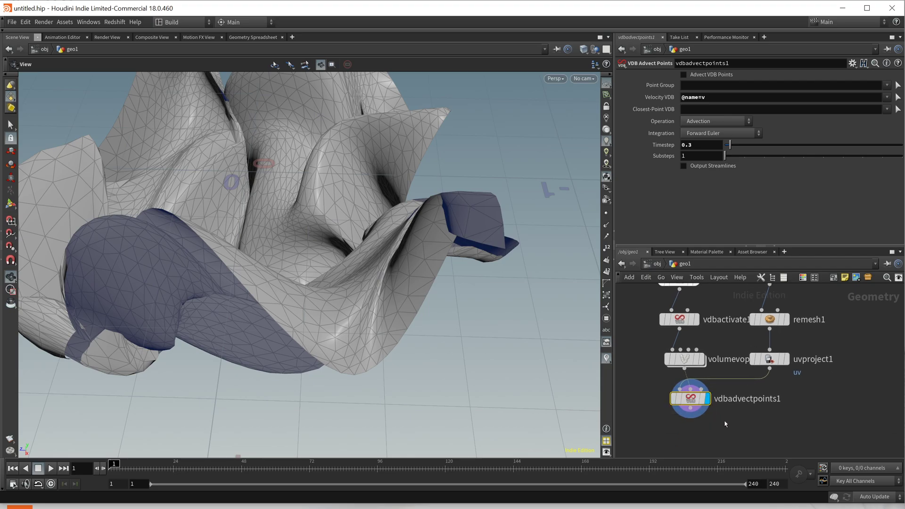
key(Tab)
text(sol)
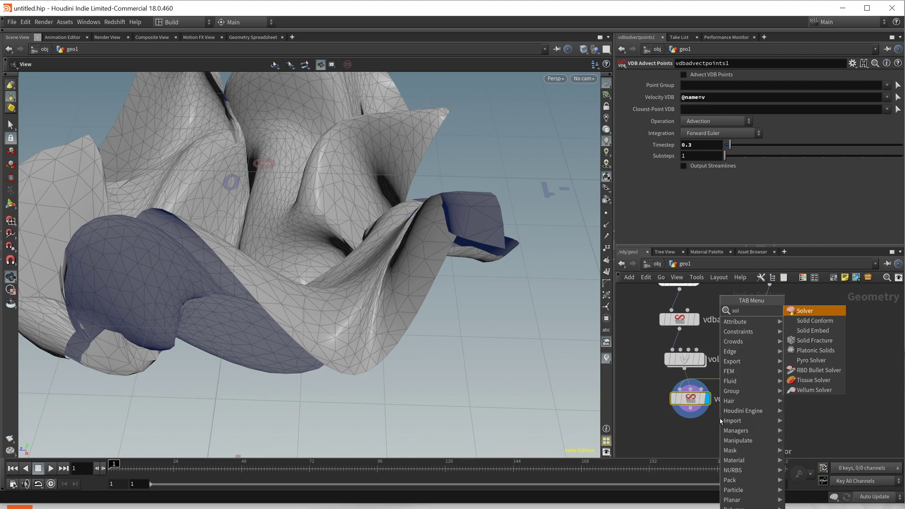
key(Return)
click(724, 427)
click(769, 369)
click(711, 418)
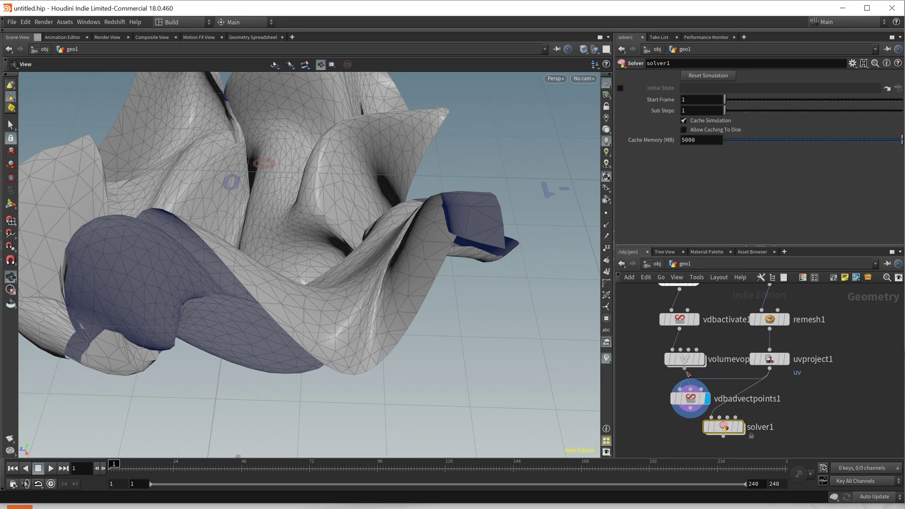
click(685, 369)
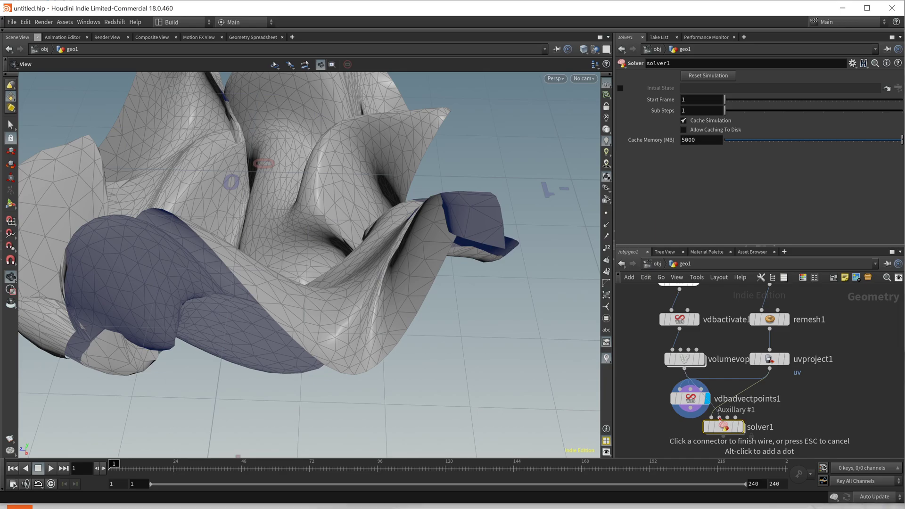
click(719, 417)
Move the VDB Advect Points node out of the geometry network and into the Solver's internal network
drag(688, 397, 661, 417)
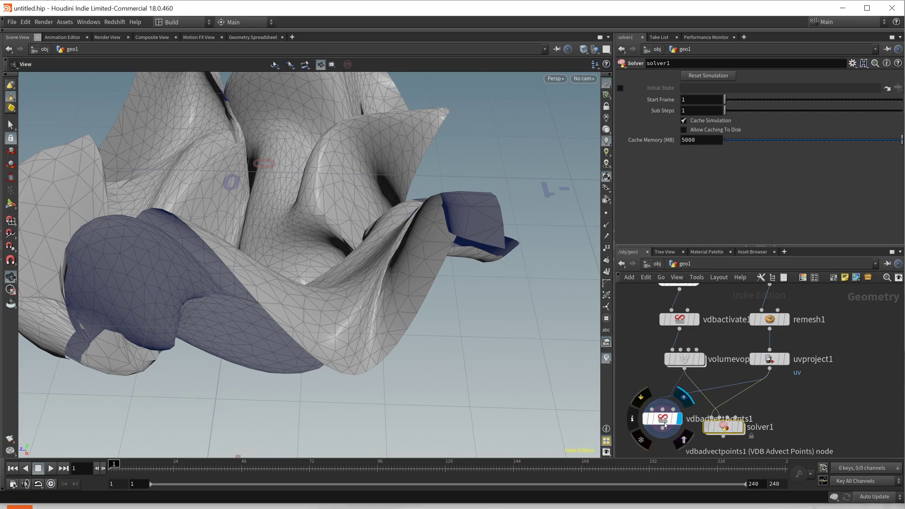
key(ctrl+x)
key(ctrl+z)
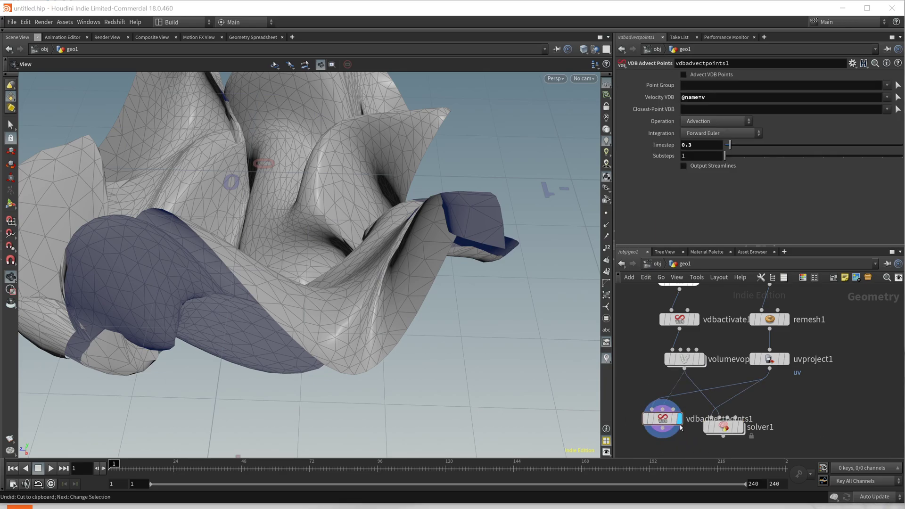
key(ctrl+x)
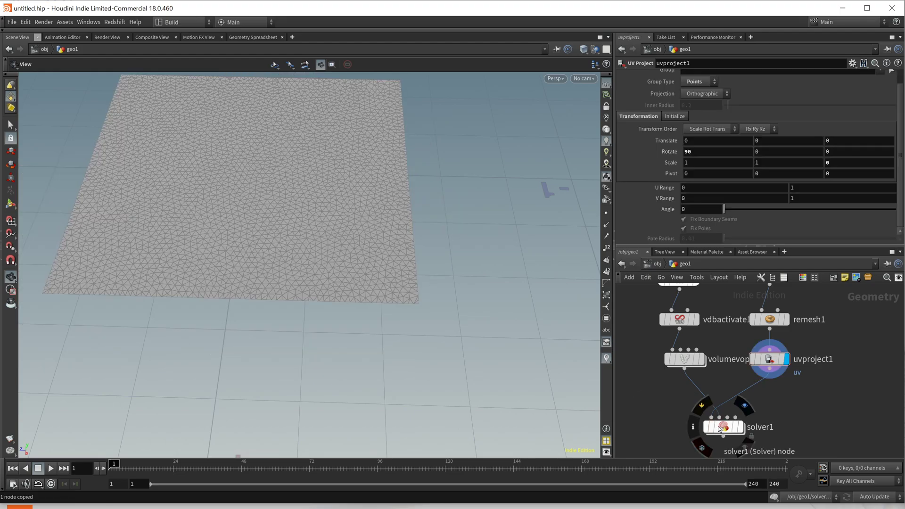
double_click(723, 428)
key(ctrl+v)
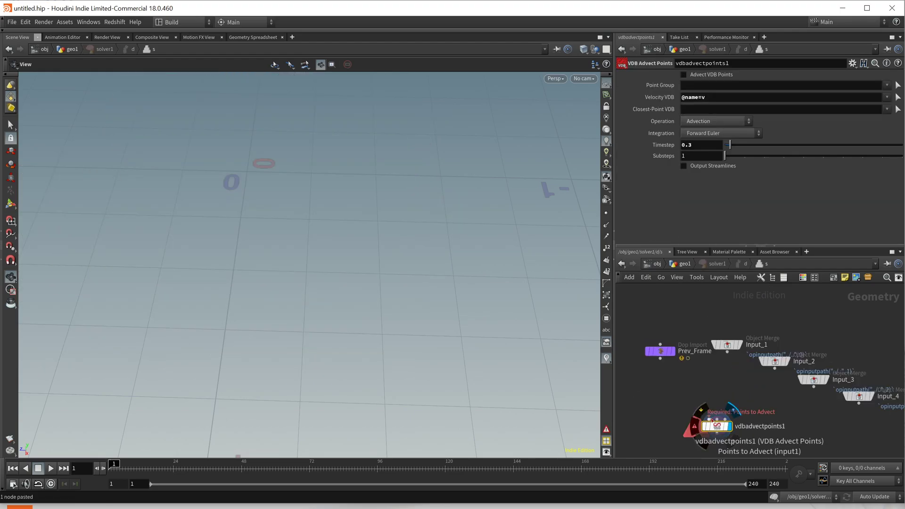
Inside the Solver, wire Prev_Frame to the first input of VDB Advect Points and Input_2 to its second
drag(660, 359, 716, 418)
click(717, 418)
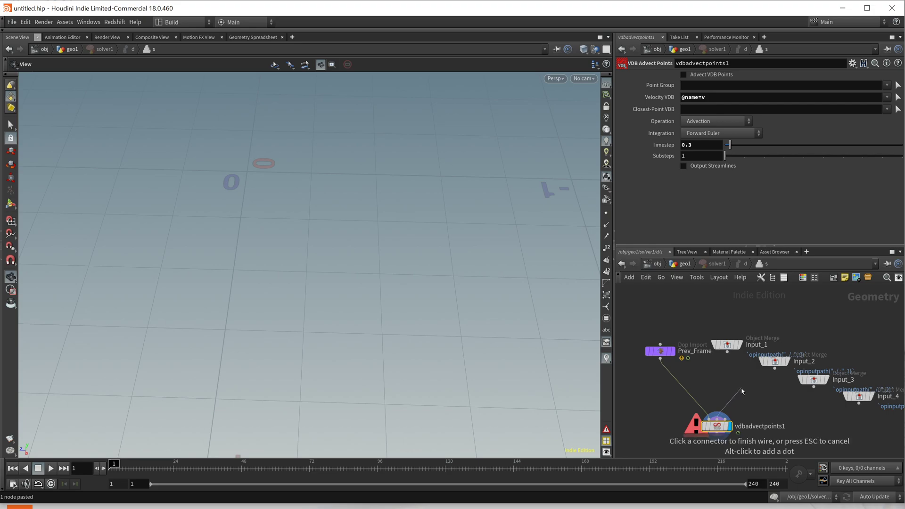
click(761, 391)
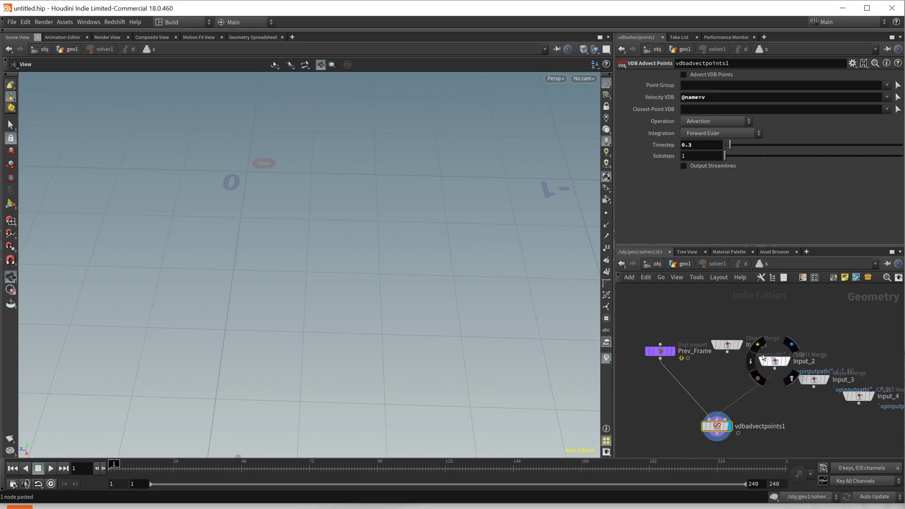
Add a Remesh node below VDB Advect Points in the Solver and connect the advected output to it
middle_drag(752, 427, 753, 372)
key(Tab)
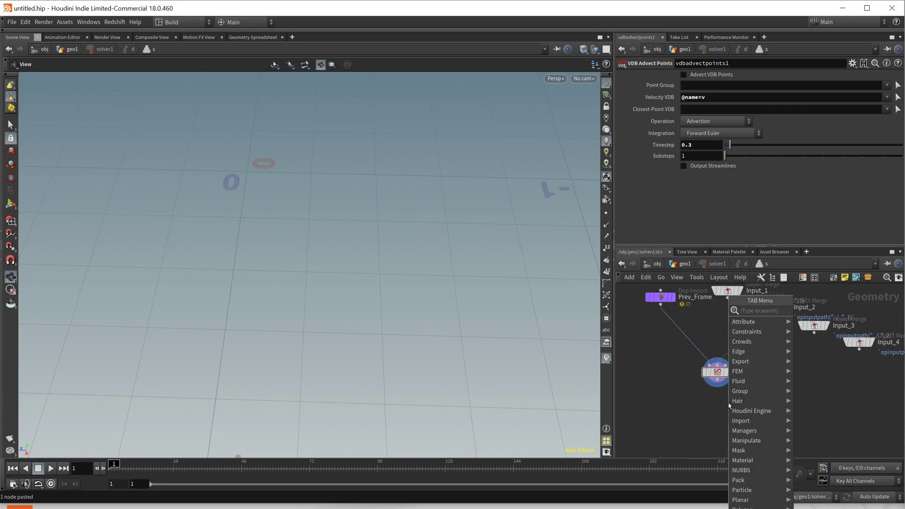
text(resa)
key(Return)
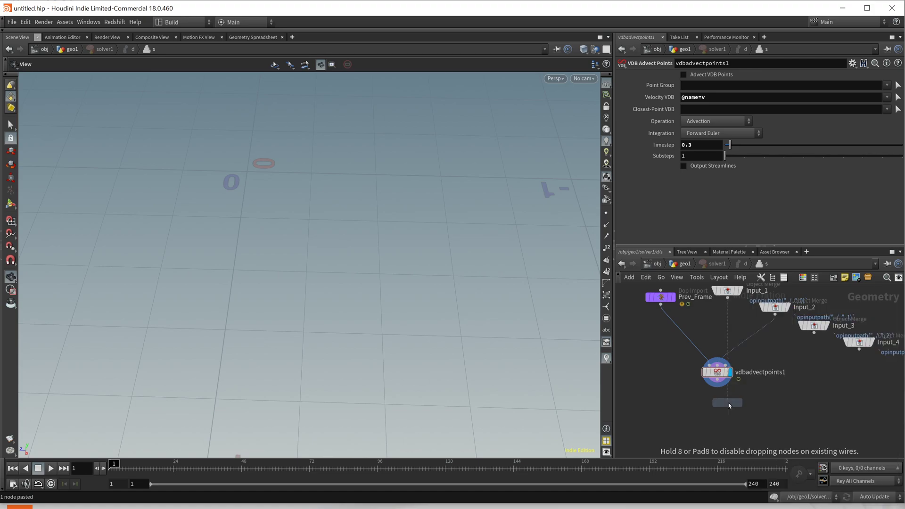
click(729, 403)
drag(717, 387, 711, 397)
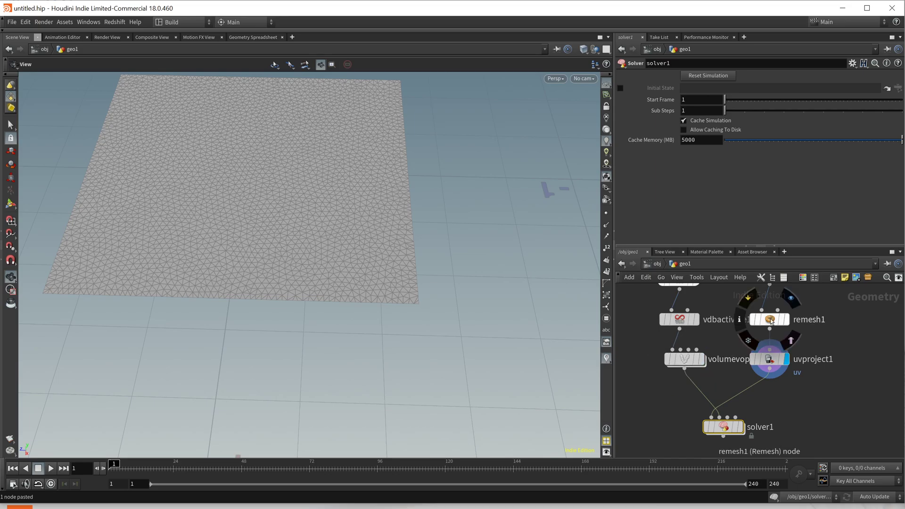
Link the Solver's inner Remesh target size to the outer Remesh node's target size with a relative reference
click(769, 319)
right_click(669, 183)
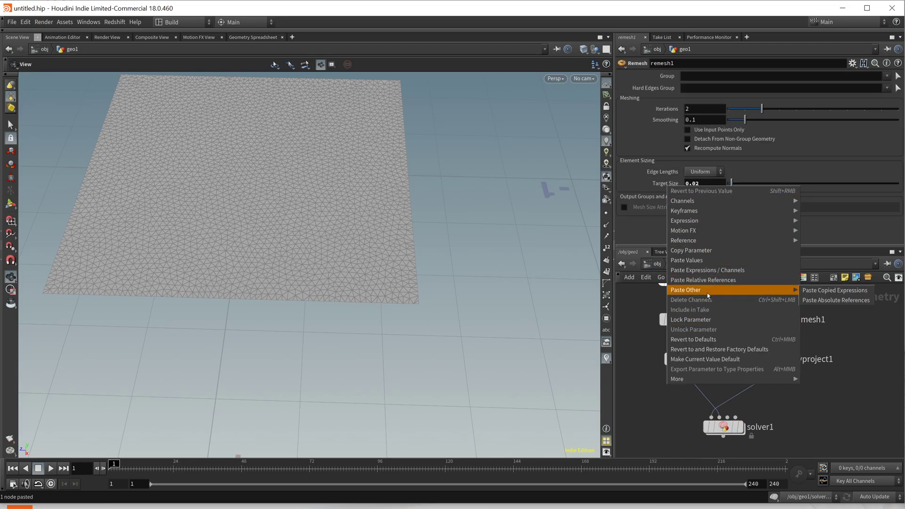
click(698, 251)
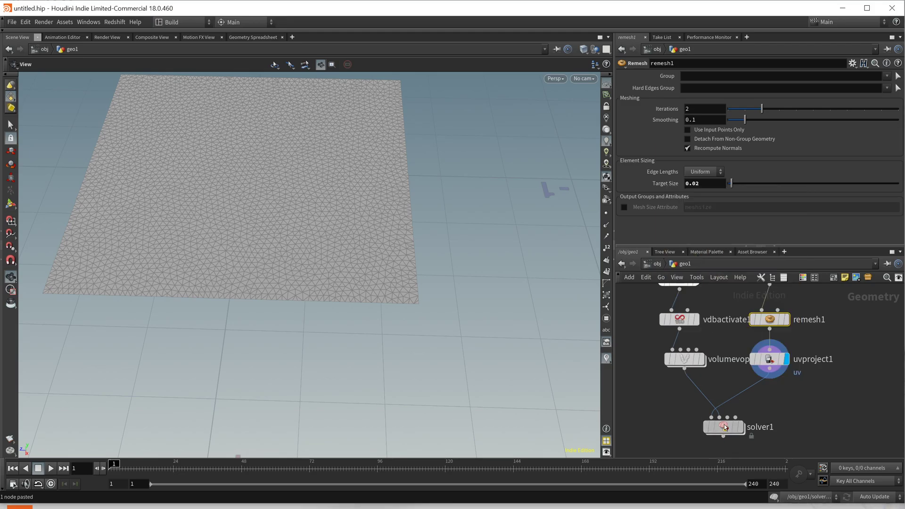
double_click(724, 426)
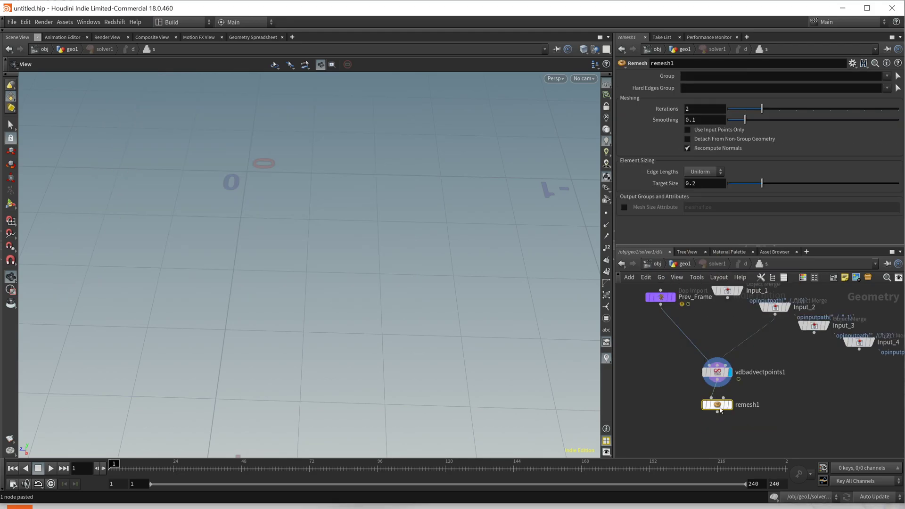
right_click(667, 184)
click(694, 277)
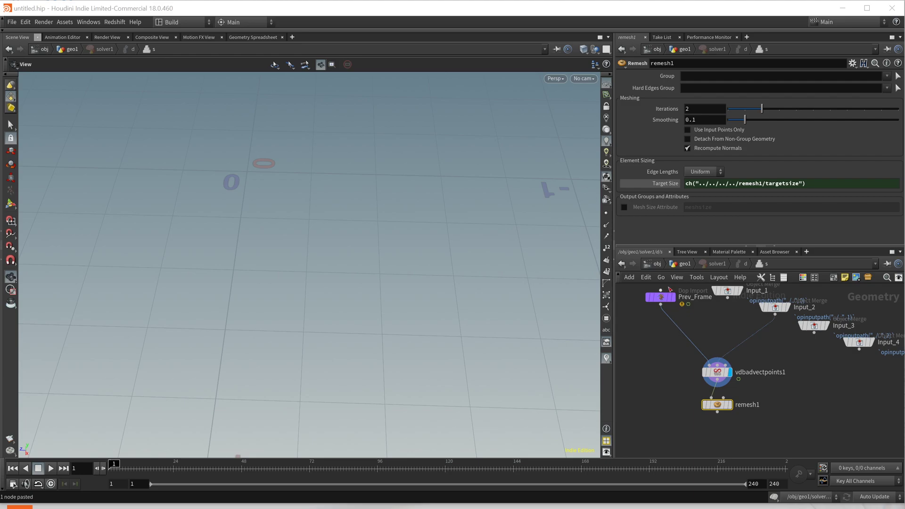
Set the inner Remesh as the displayed node, then return to geo1 and display the Solver's result
click(730, 404)
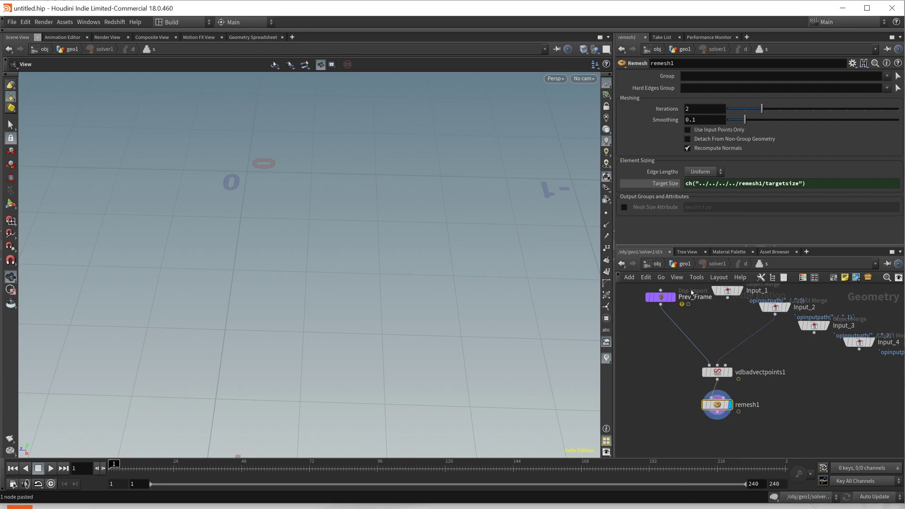
click(684, 264)
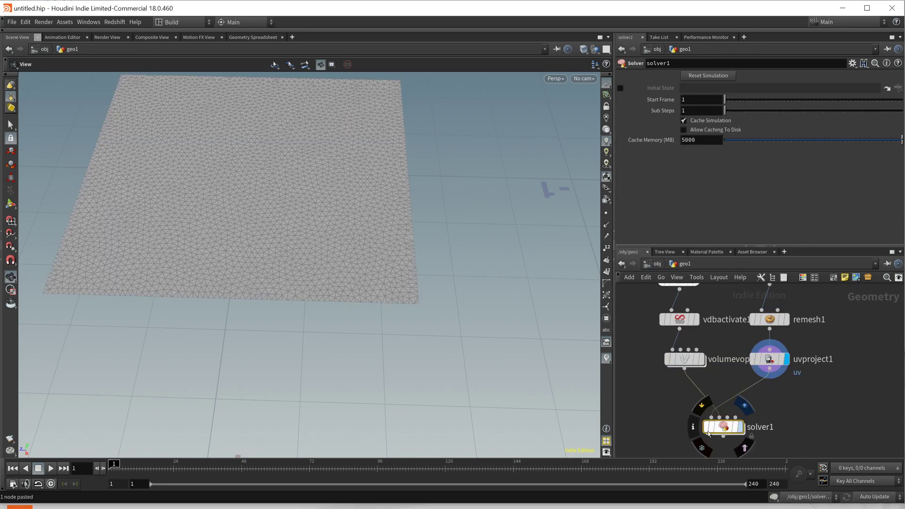
click(738, 427)
drag(380, 250, 398, 275)
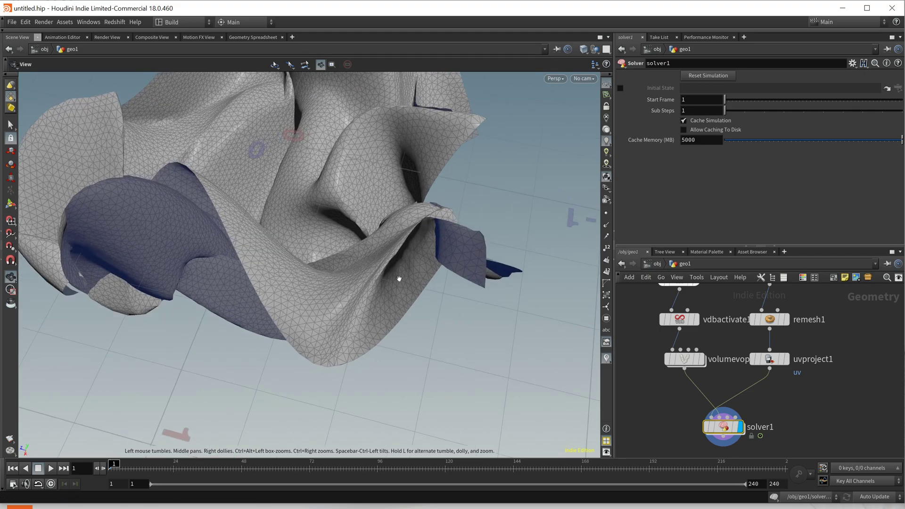
Set the timestep of the VDB Advect Points node inside the Solver to 0.001
double_click(729, 430)
click(717, 372)
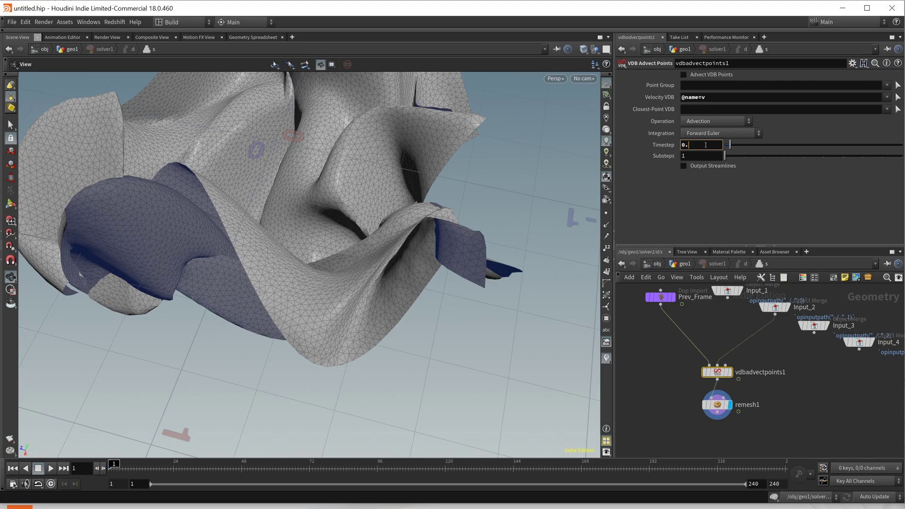
key(Return)
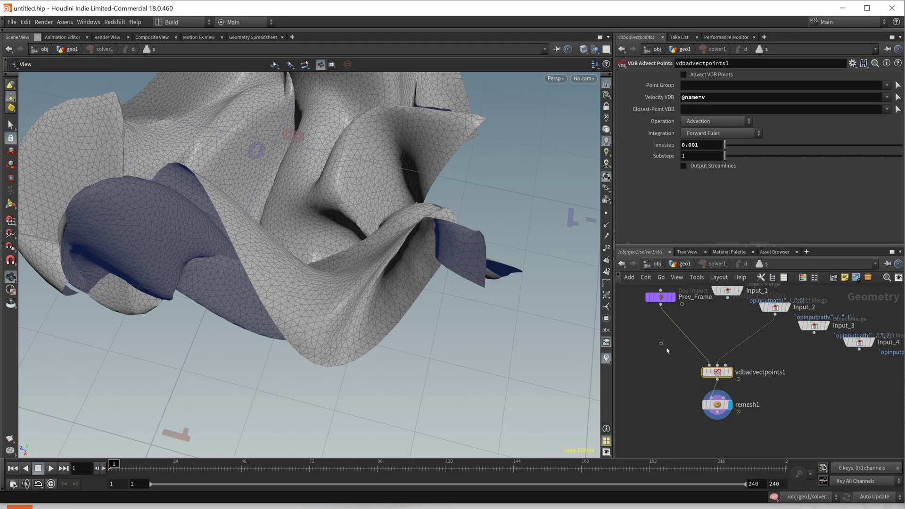
Add an unconnected VDB Advect node, reveal its default timestep expression, and compare it with the VDB Advect Points timestep
key(Tab)
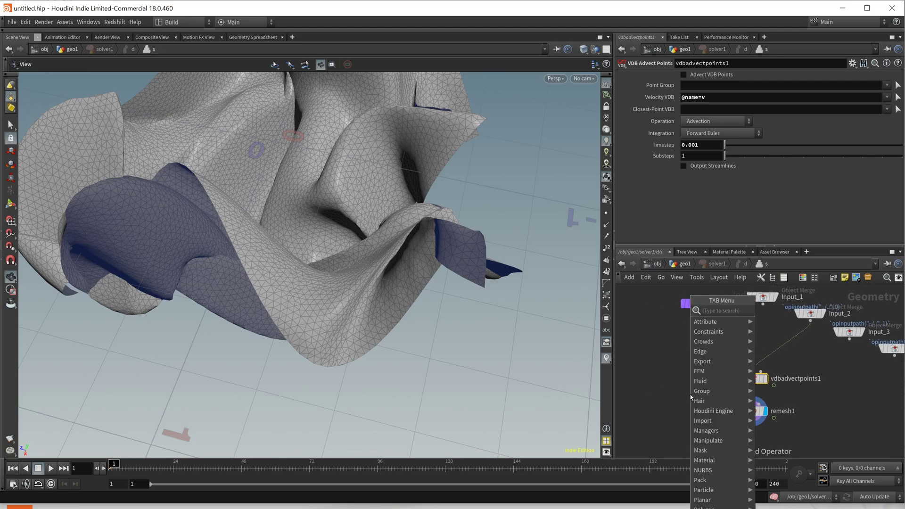
text(vdb ad)
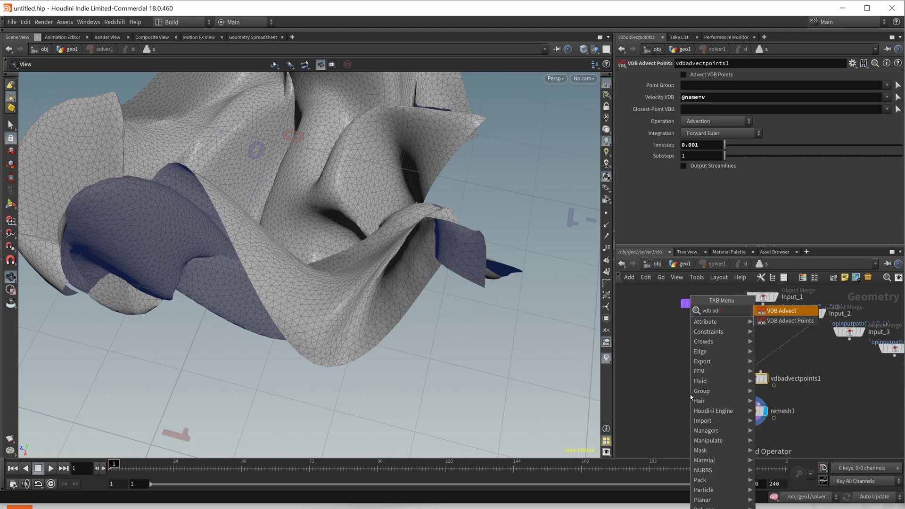
key(Return)
click(691, 394)
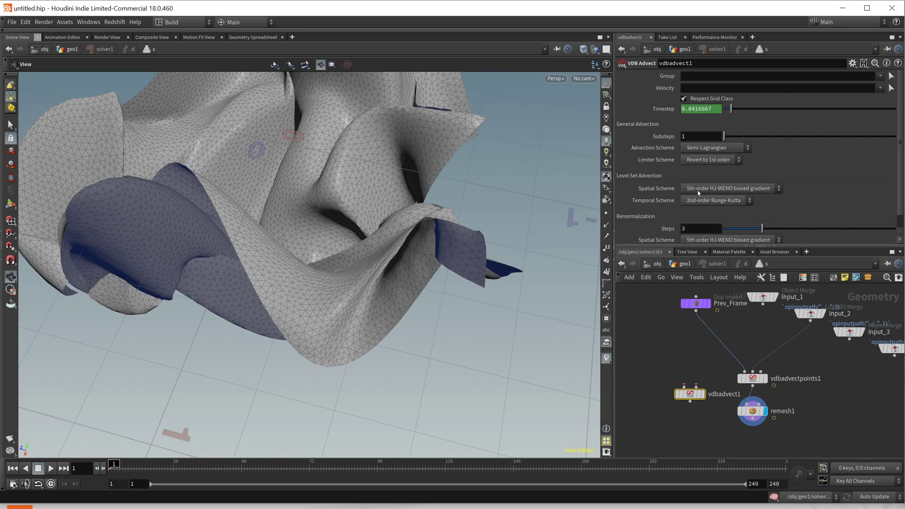
click(665, 109)
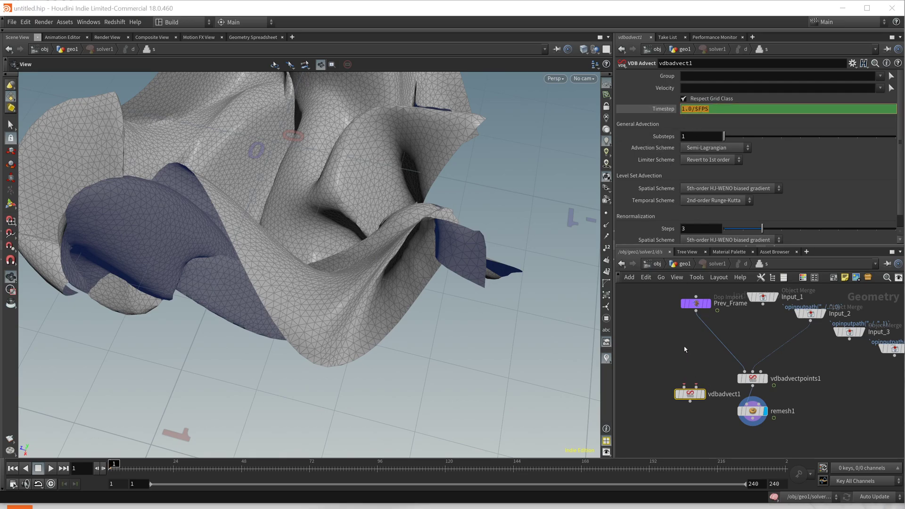
click(755, 381)
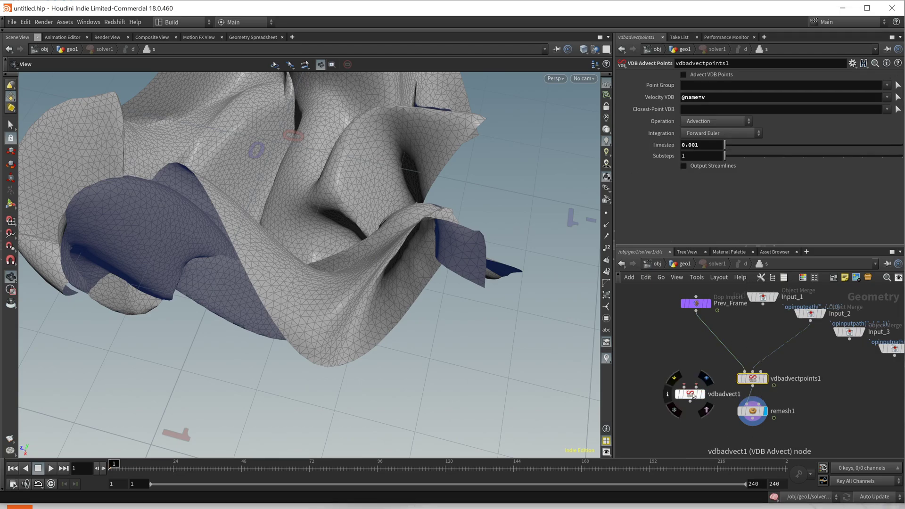
click(691, 395)
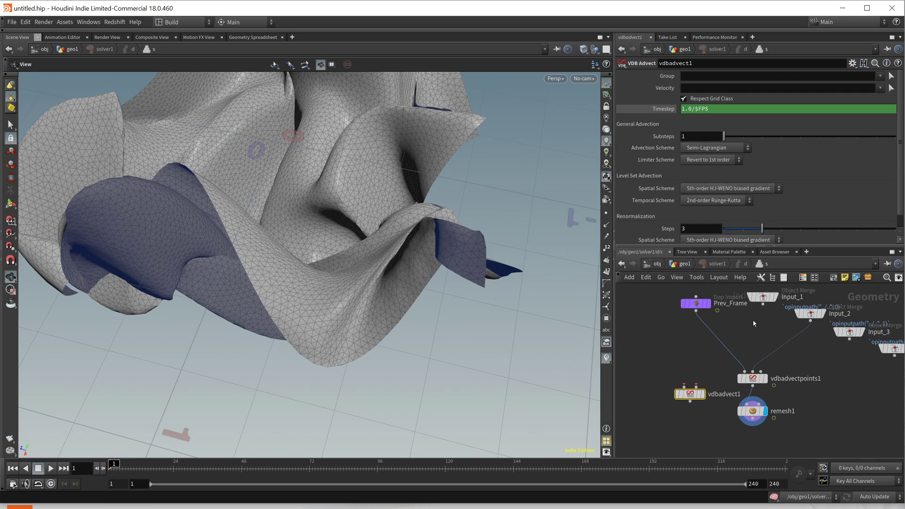
click(754, 380)
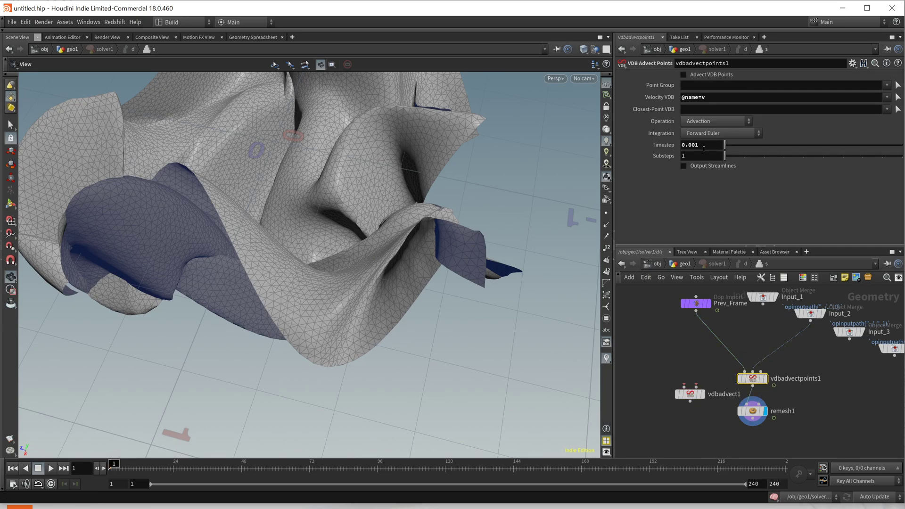
Return to geo1, play the Solver simulation, and examine the advected mesh from several angles
click(685, 264)
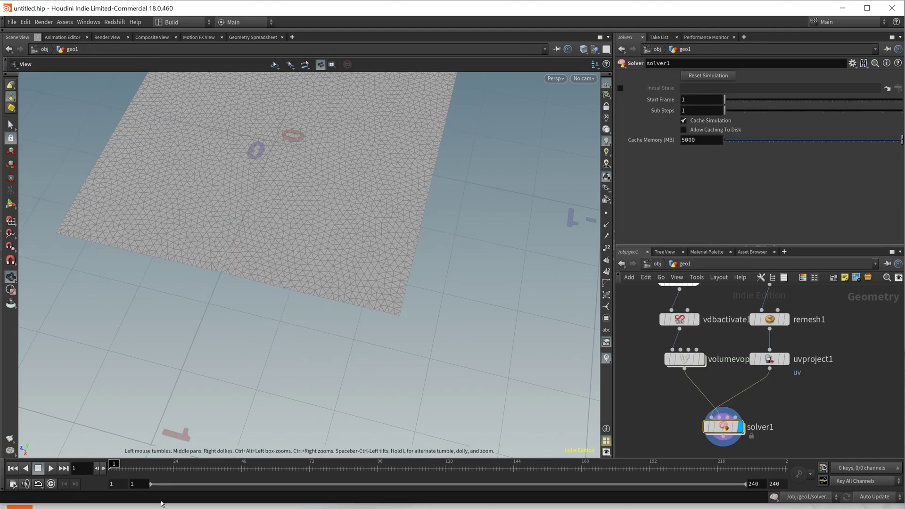
click(51, 469)
drag(307, 246, 485, 208)
drag(224, 338, 273, 377)
middle_drag(239, 410, 394, 306)
drag(394, 307, 310, 371)
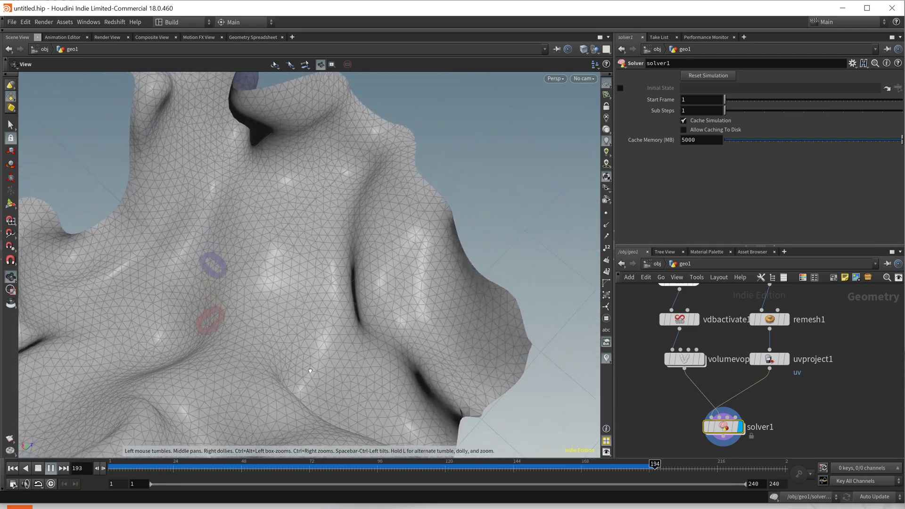
middle_drag(319, 383, 406, 249)
drag(406, 249, 314, 217)
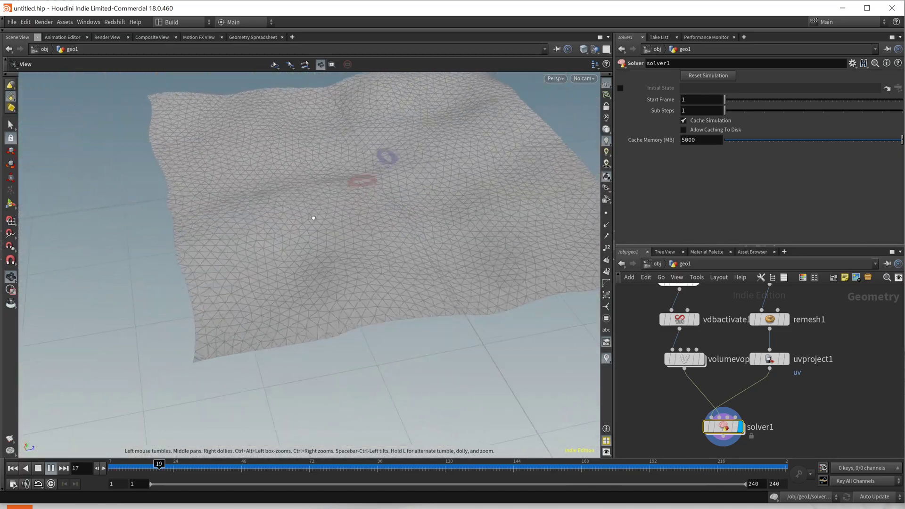
Extend the timeline's end frame to 2400
click(777, 484)
text(0)
key(Return)
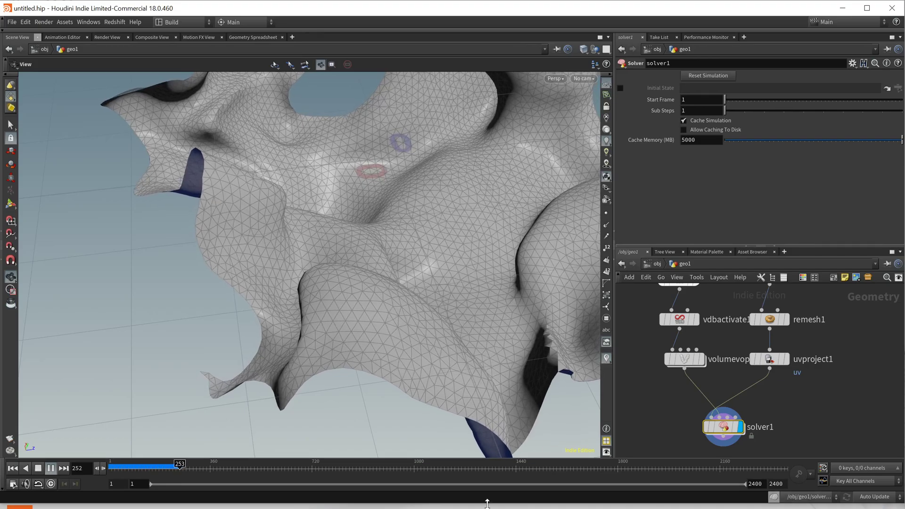
Examine the folding mesh from all sides and up close while the extended simulation plays
drag(368, 177, 287, 194)
drag(426, 205, 309, 287)
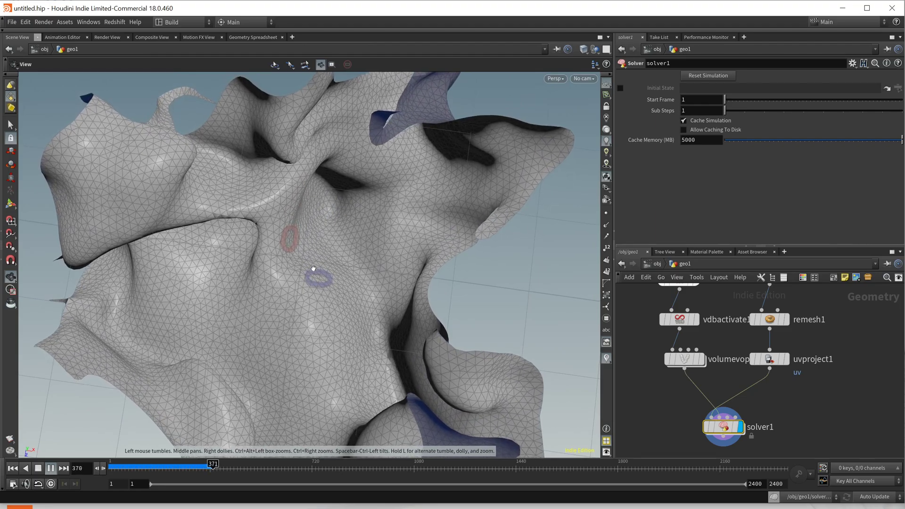
drag(267, 237, 357, 146)
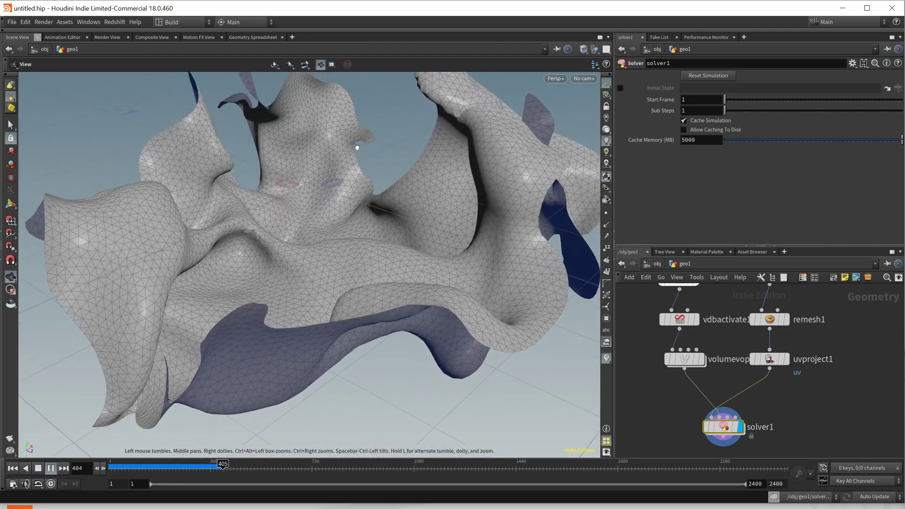
drag(283, 267, 462, 233)
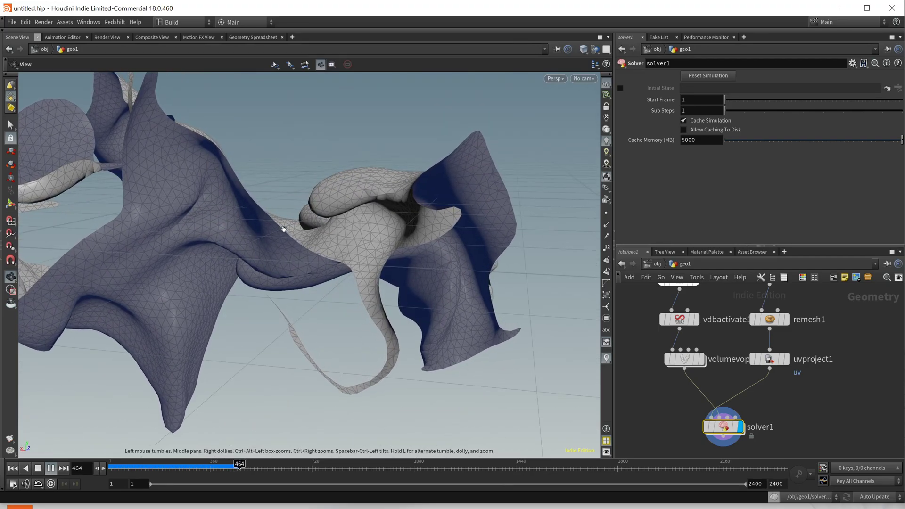
drag(284, 230, 262, 311)
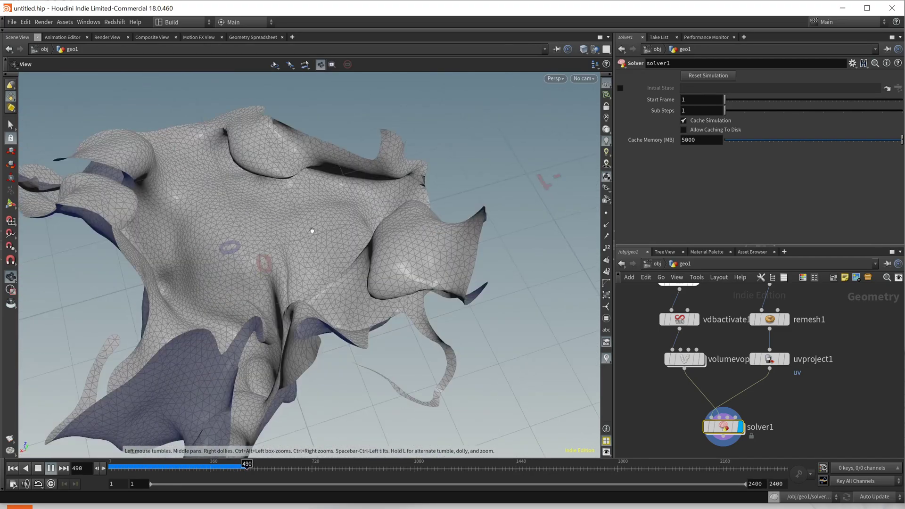
drag(312, 231, 227, 212)
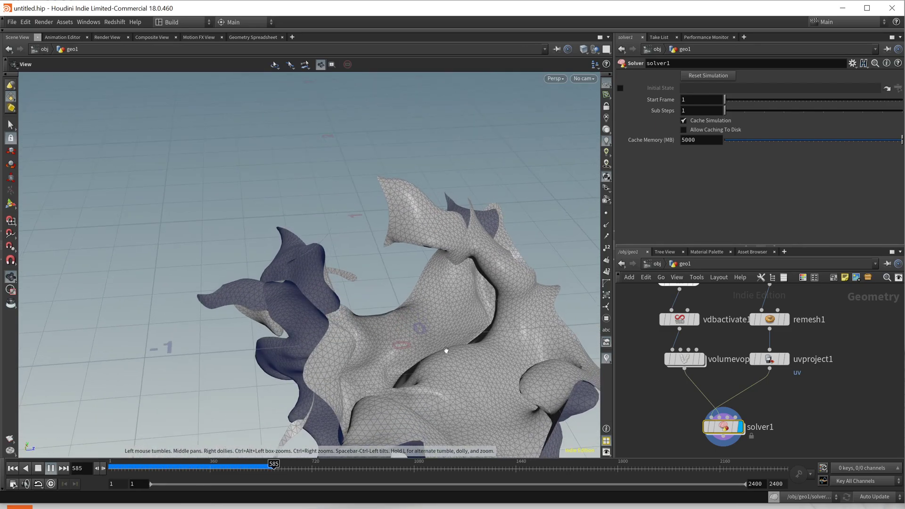
scroll(446, 355, up, 5)
drag(426, 355, 469, 362)
drag(443, 287, 472, 240)
middle_drag(472, 241, 241, 331)
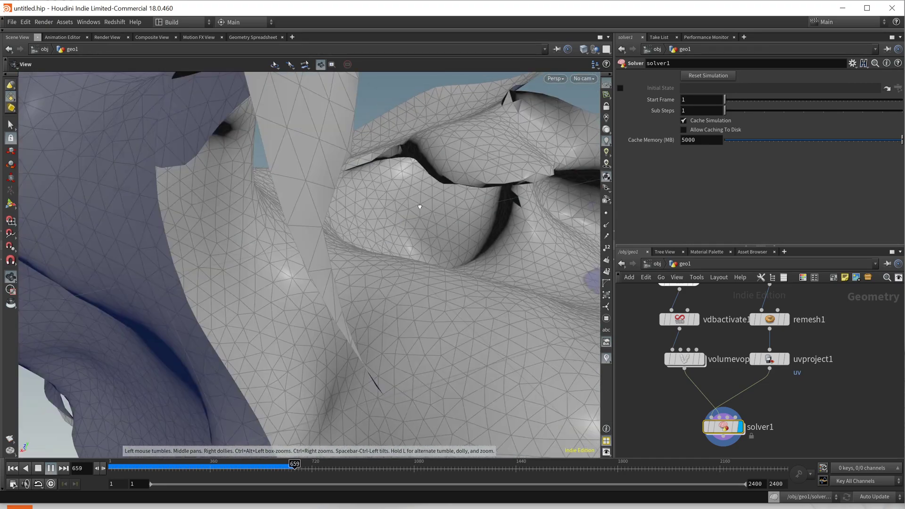
Inspect the mesh's folds and triangles at several zoom levels and angles as the simulation plays past frame 659
drag(420, 207, 390, 204)
scroll(402, 201, up, 5)
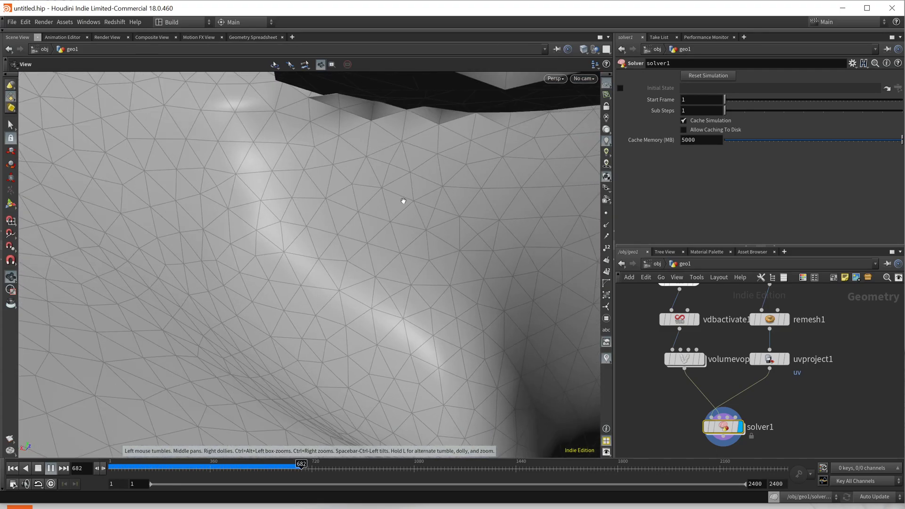
scroll(370, 181, down, 6)
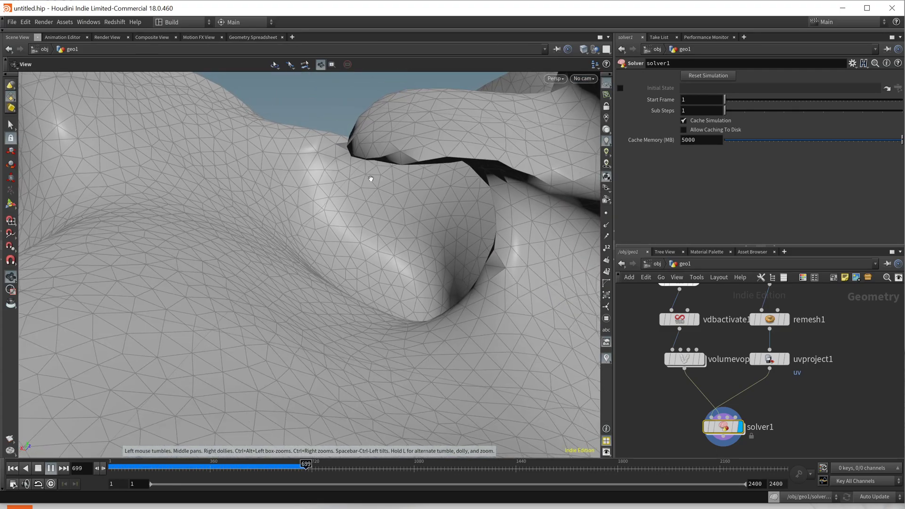
drag(390, 187, 379, 219)
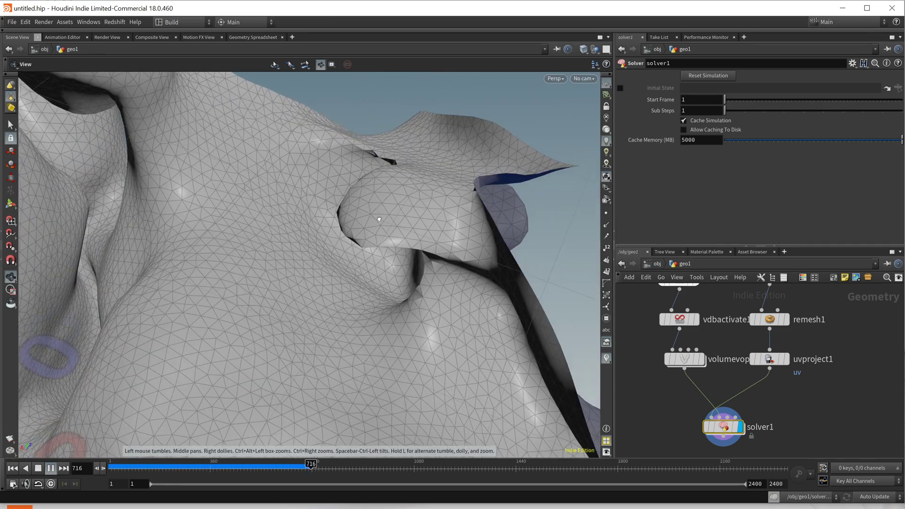
drag(375, 250, 108, 253)
middle_drag(375, 145, 349, 317)
middle_drag(438, 208, 414, 313)
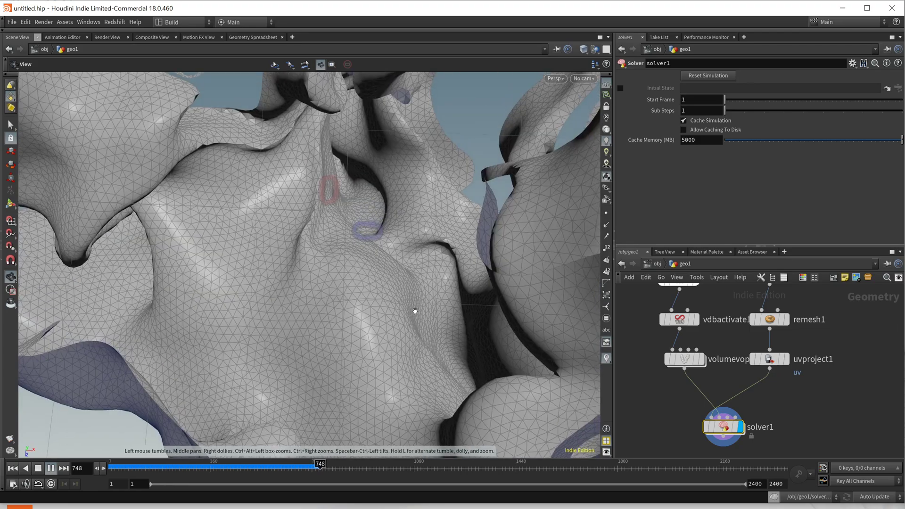
drag(375, 252, 318, 245)
middle_drag(368, 198, 357, 334)
drag(358, 333, 301, 327)
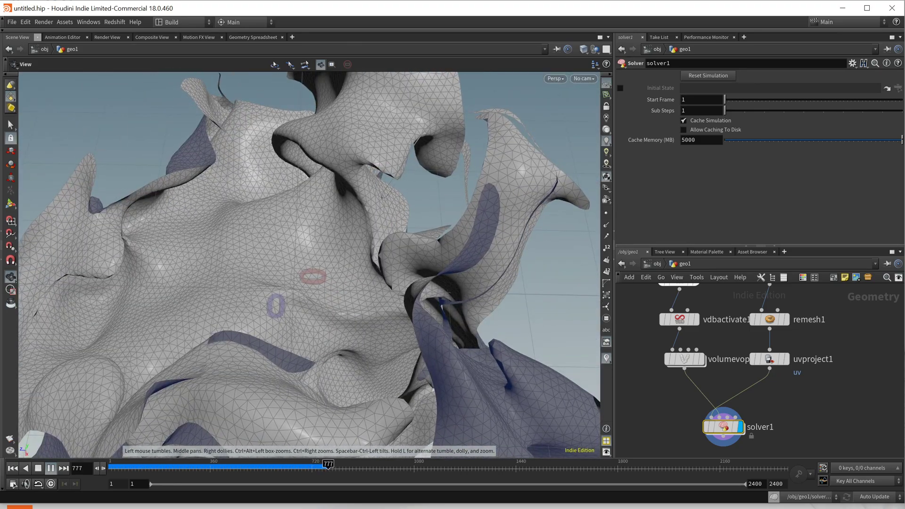
Stop the simulation, rewind to frame 1, and review the vdbactivate1 and volumevop1 parameters
click(38, 468)
click(12, 468)
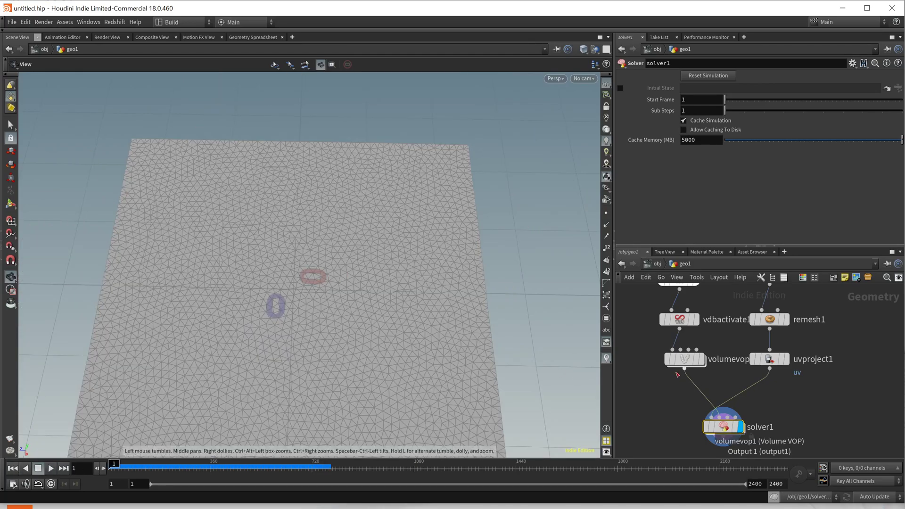
click(684, 360)
middle_drag(729, 378, 731, 424)
click(683, 366)
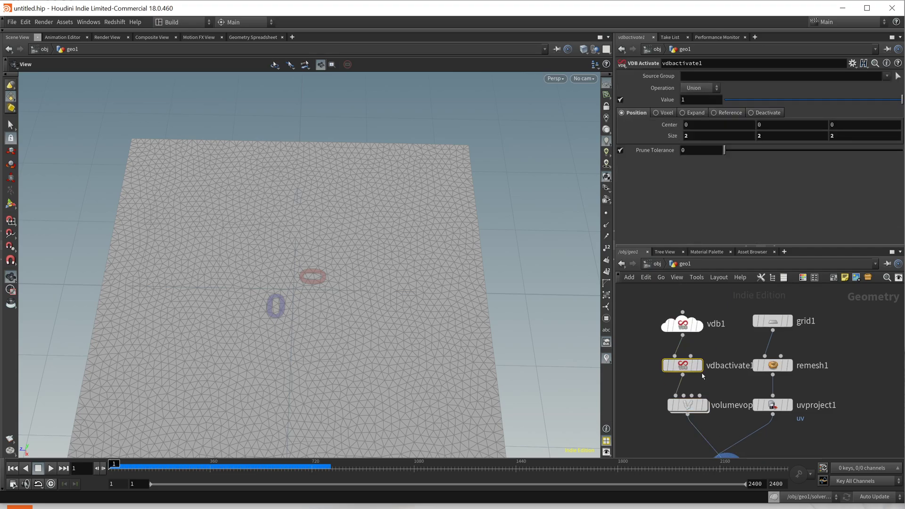
click(687, 405)
middle_drag(653, 200, 691, 196)
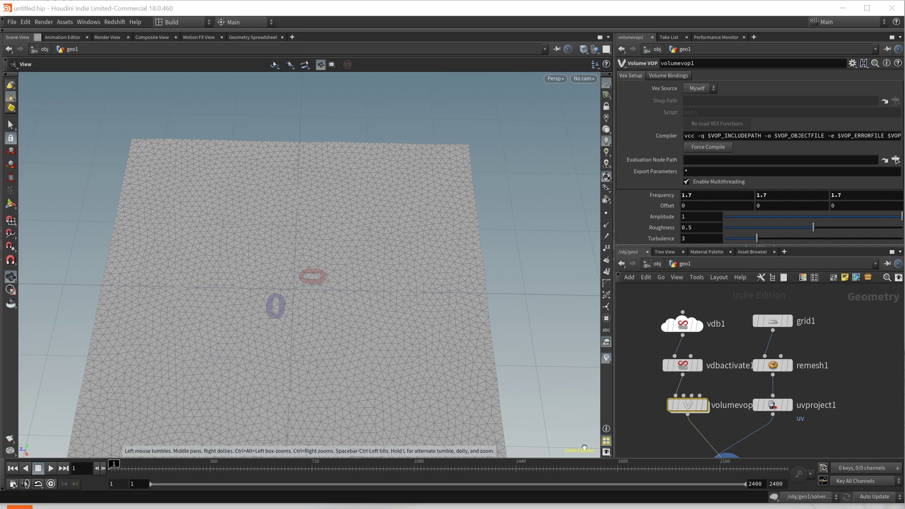
Set the remesh1 node's Target Size to 0.01
middle_drag(726, 424, 734, 399)
click(780, 340)
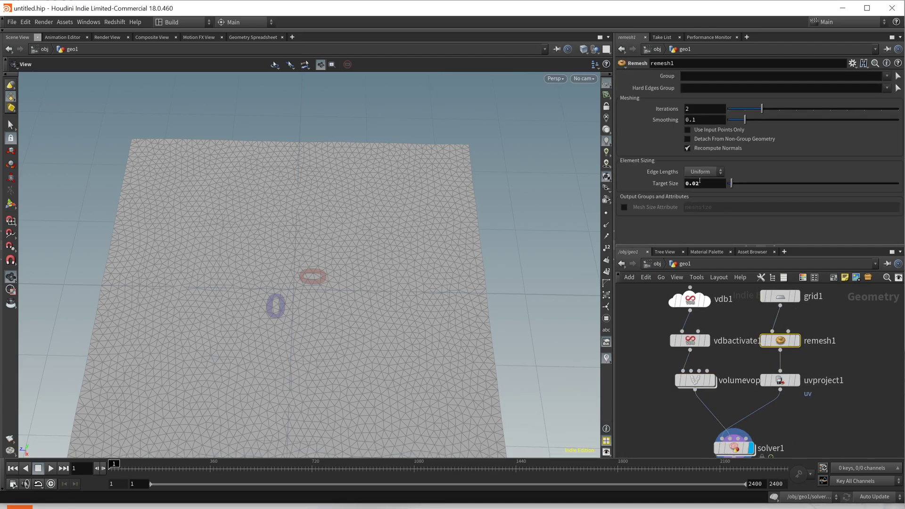
key(BackSpace)
text(1)
key(Return)
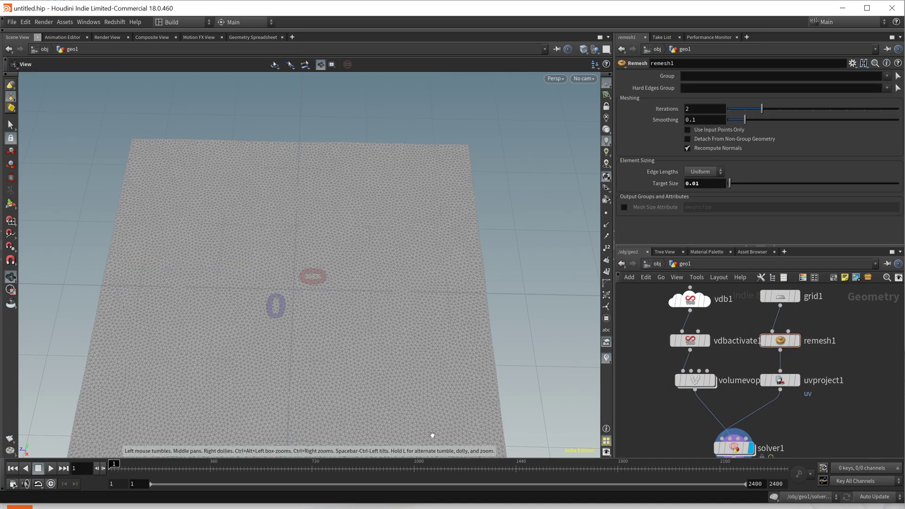
Play the simulation with the finer mesh to frame 151, viewing it from different angles, and pause it there
click(52, 468)
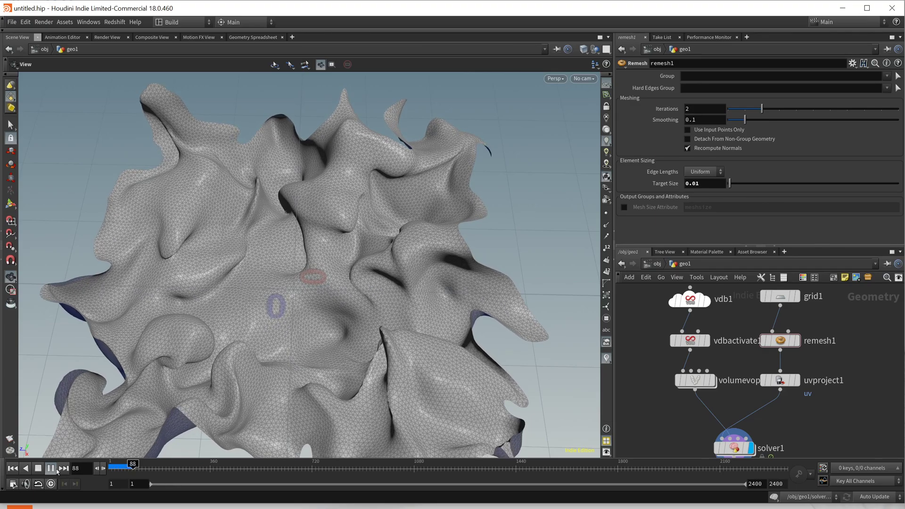
drag(248, 326, 86, 263)
drag(370, 270, 286, 256)
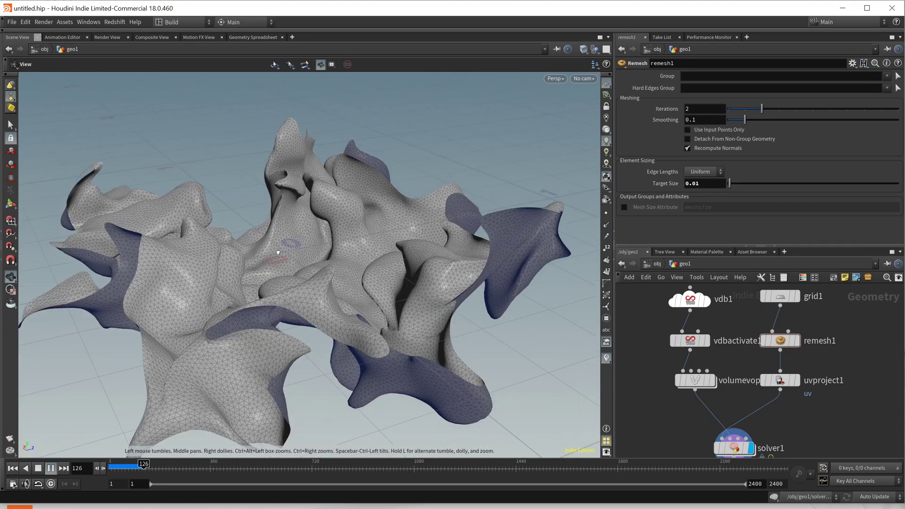
drag(265, 201, 380, 267)
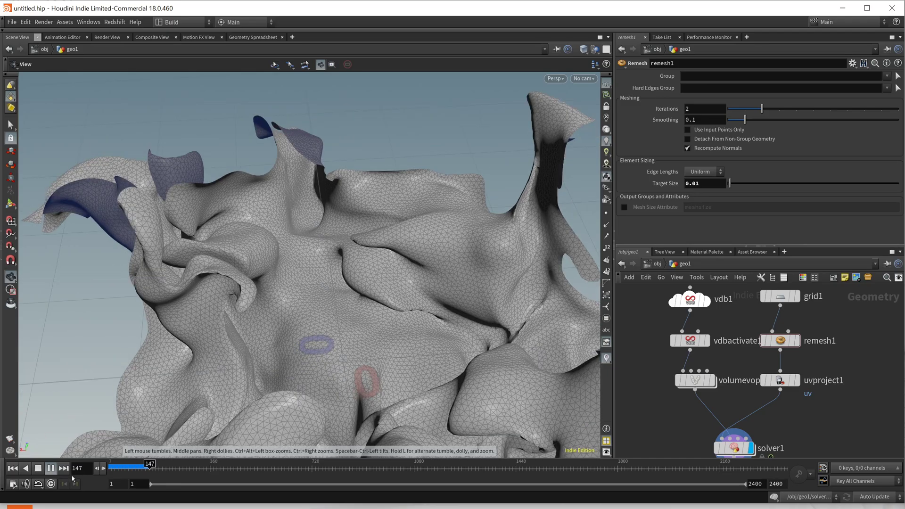
click(51, 468)
Examine the paused mesh's folds and triangle density up close and from farther away
drag(196, 351, 217, 310)
scroll(220, 283, up, 10)
scroll(231, 262, down, 4)
drag(236, 259, 204, 316)
scroll(183, 288, down, 10)
scroll(206, 314, up, 4)
mouse_move(196, 261)
mouse_down()
mouse_move(195, 305)
mouse_move(207, 325)
mouse_move(197, 277)
mouse_up()
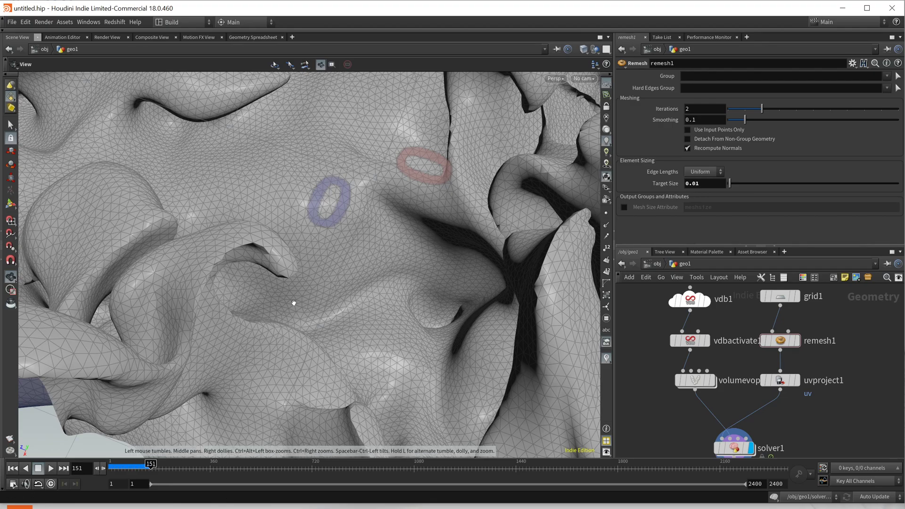
Add a Subdivide node, connect it below solver1, and display its result
middle_drag(712, 415, 709, 315)
key(Tab)
mouse_move(684, 376)
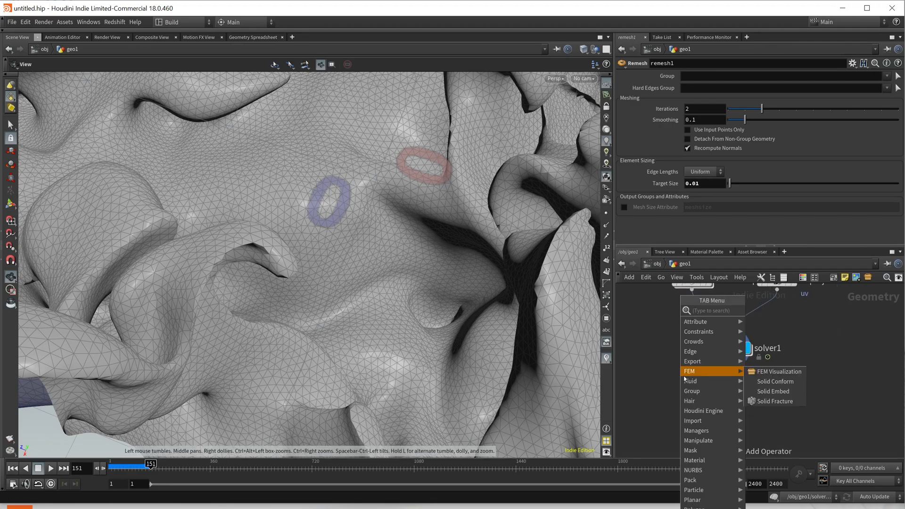
text(sub)
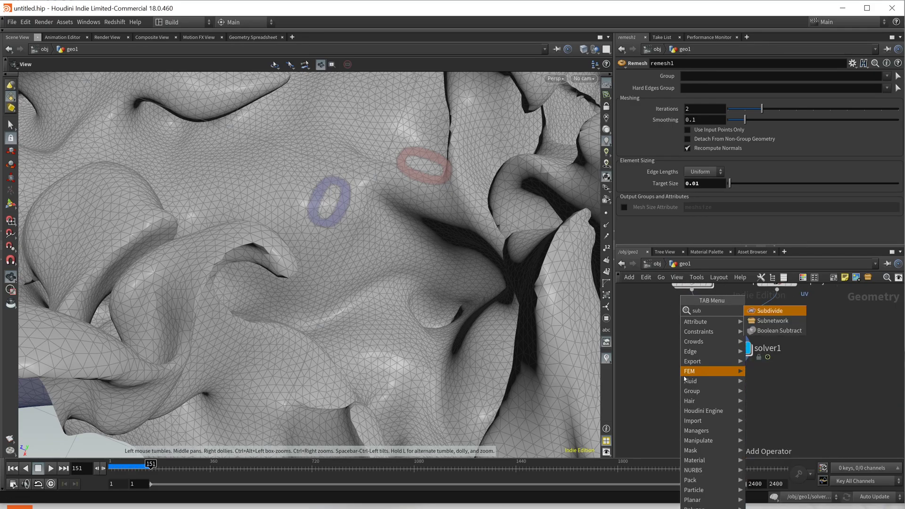
key(Return)
drag(731, 357, 836, 307)
drag(841, 315, 728, 397)
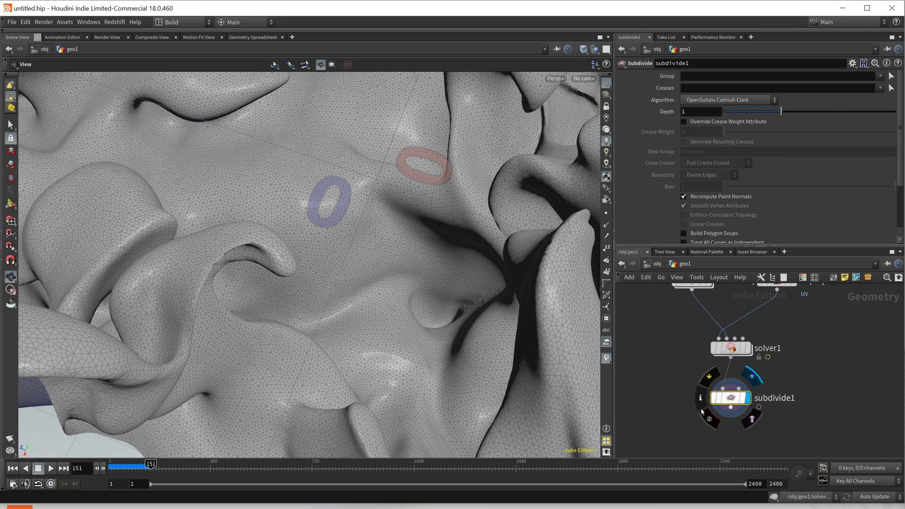
click(747, 398)
Set subdivide1's Depth to 2 and examine the smoothed surface up close and as a whole
click(842, 112)
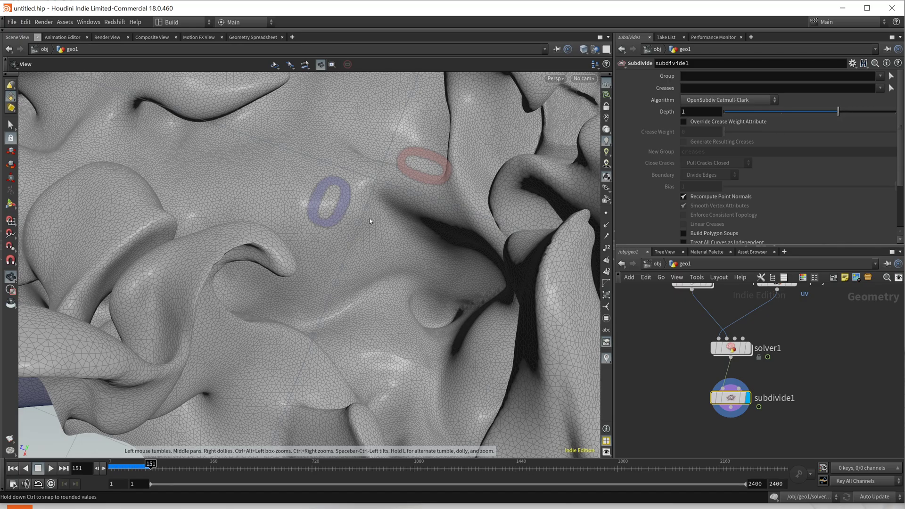
drag(165, 259, 272, 291)
drag(347, 292, 111, 299)
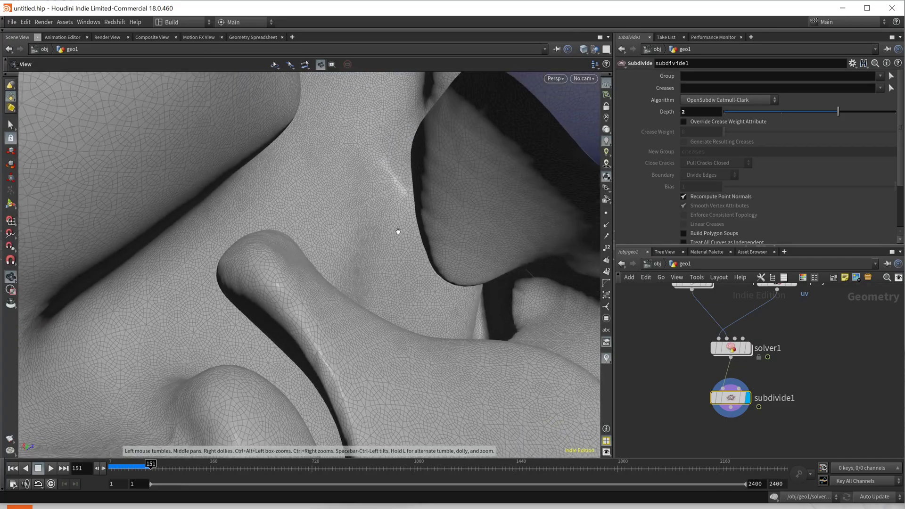
mouse_move(380, 216)
mouse_down()
mouse_move(401, 173)
mouse_move(396, 203)
mouse_move(397, 164)
mouse_move(410, 182)
mouse_move(392, 227)
mouse_move(335, 216)
mouse_move(313, 259)
mouse_move(361, 223)
mouse_move(313, 267)
mouse_move(340, 245)
mouse_up()
Add an Attribute Blur node beside subdivide1, connect solver1's output to it, and display its result
drag(723, 398, 657, 400)
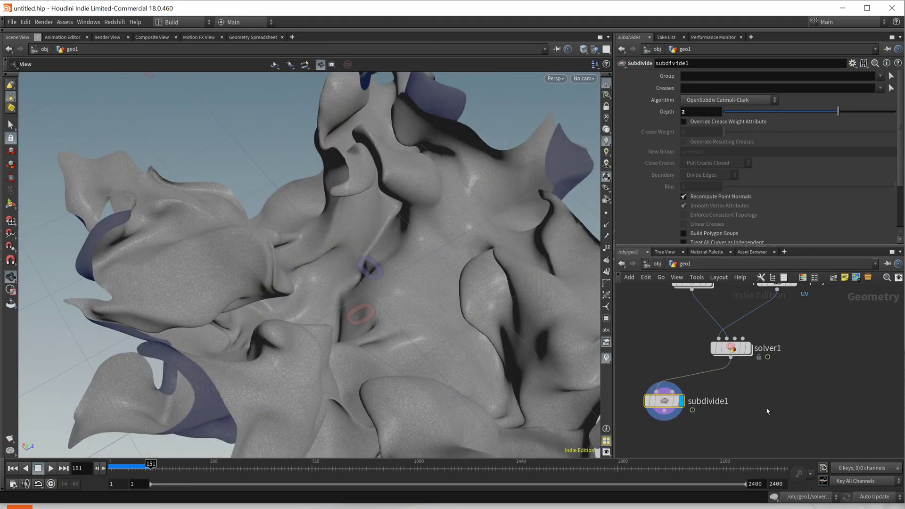
key(Tab)
text(attb)
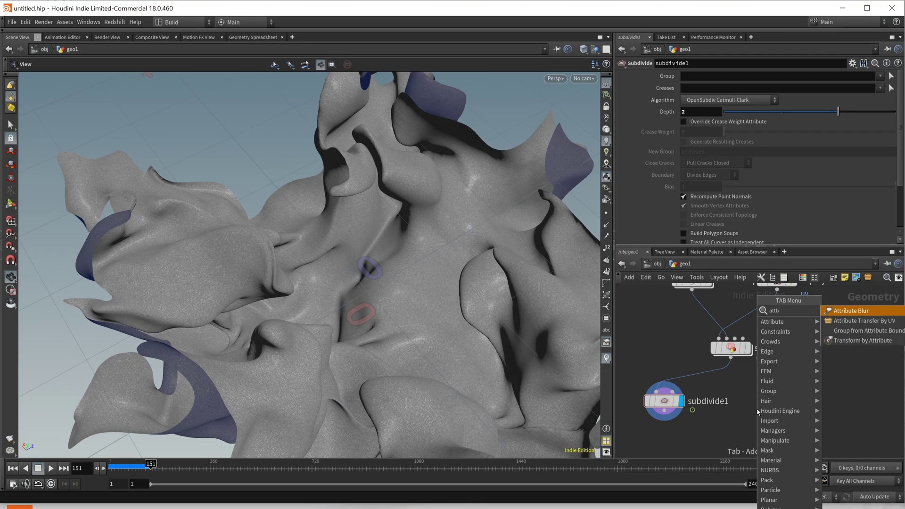
key(Return)
click(757, 409)
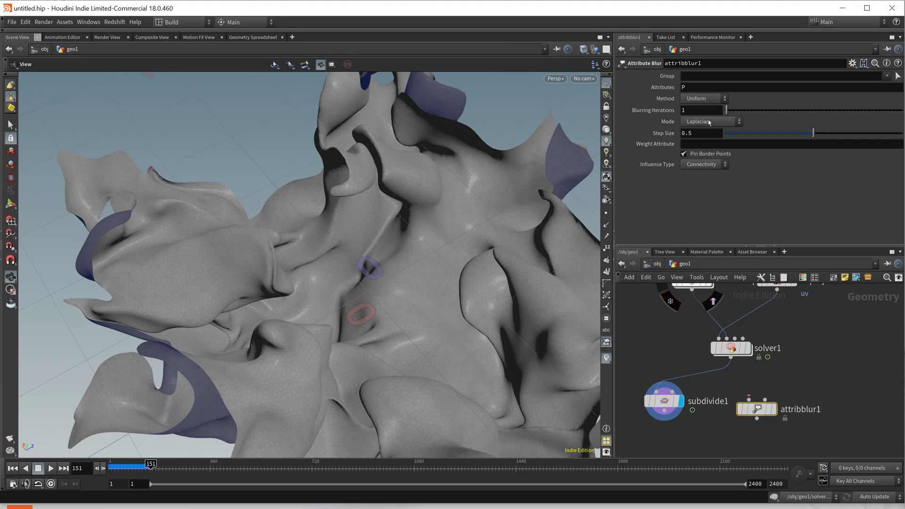
click(730, 357)
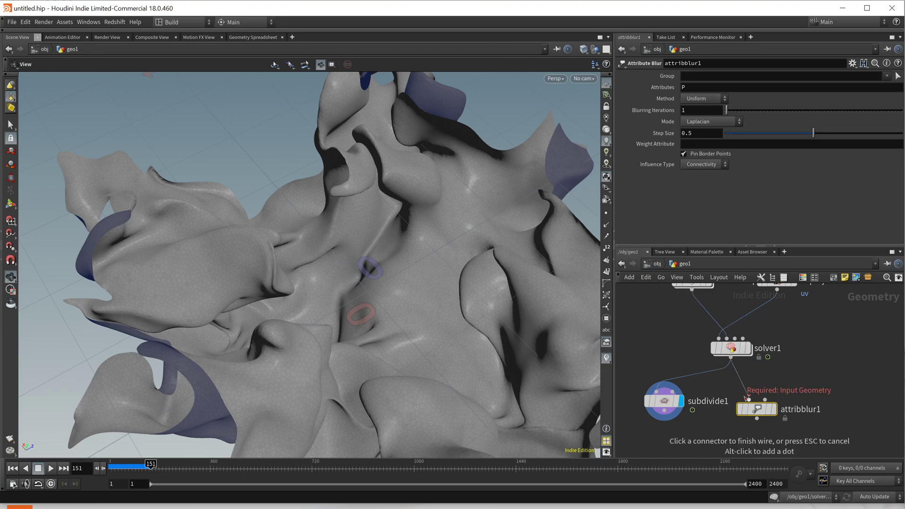
click(750, 400)
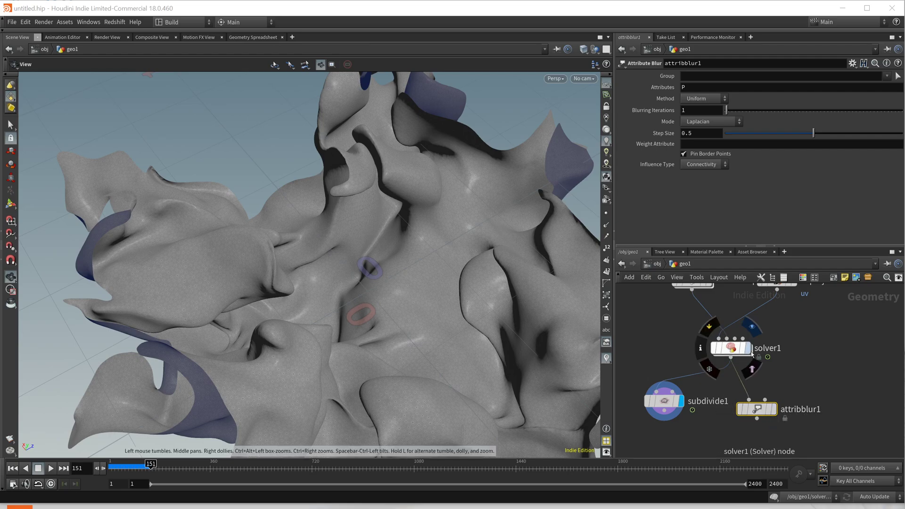
click(751, 327)
click(774, 413)
Set attribblur1's Blurring Iterations to 88 and examine the blurred mesh from several angles
drag(368, 329, 221, 226)
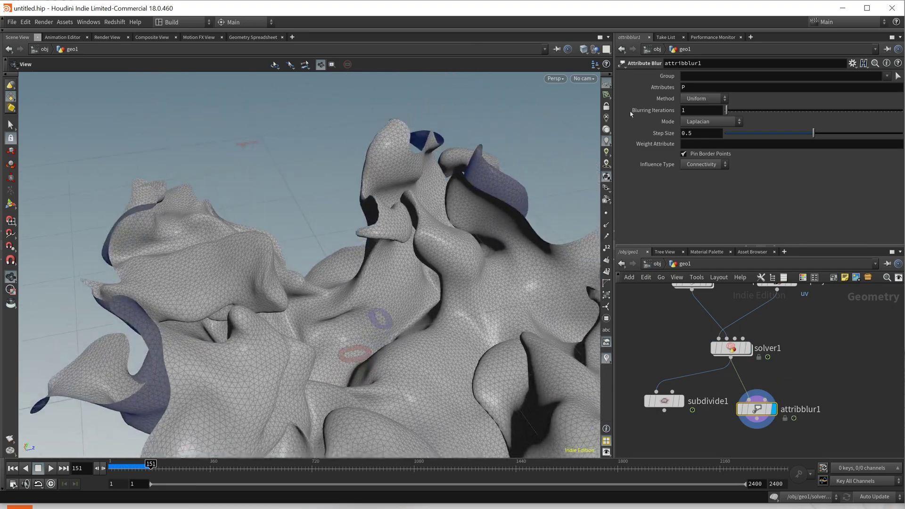
mouse_move(728, 110)
mouse_down()
mouse_move(868, 118)
mouse_move(737, 114)
mouse_up()
drag(805, 113, 885, 117)
drag(384, 194, 418, 229)
scroll(336, 266, up, 5)
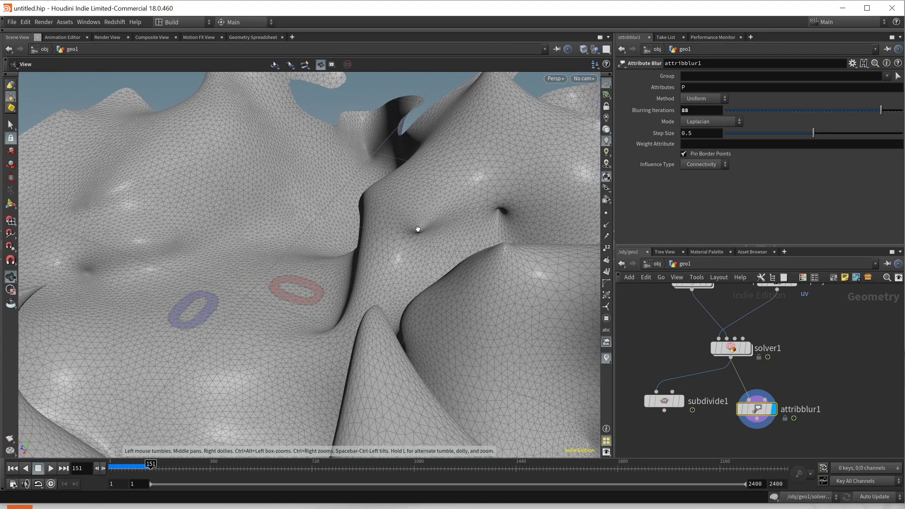
drag(418, 229, 354, 209)
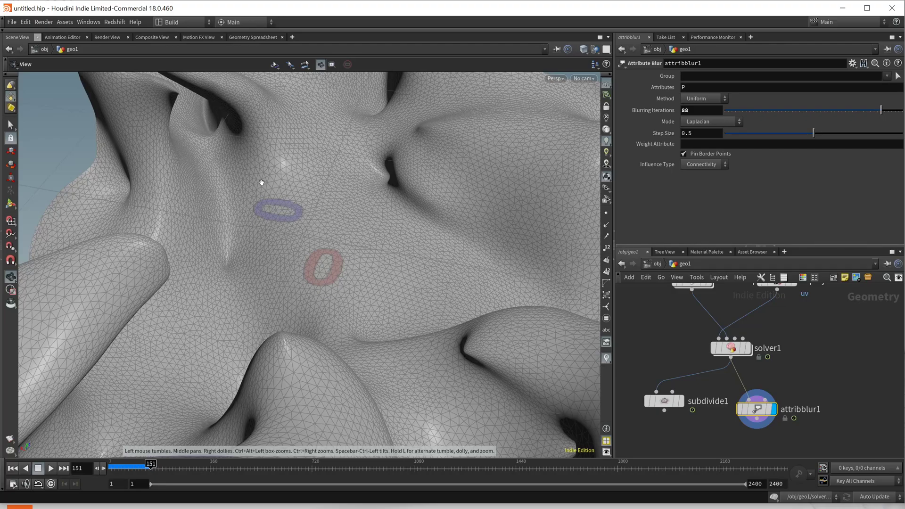
drag(261, 184, 333, 249)
drag(285, 169, 217, 167)
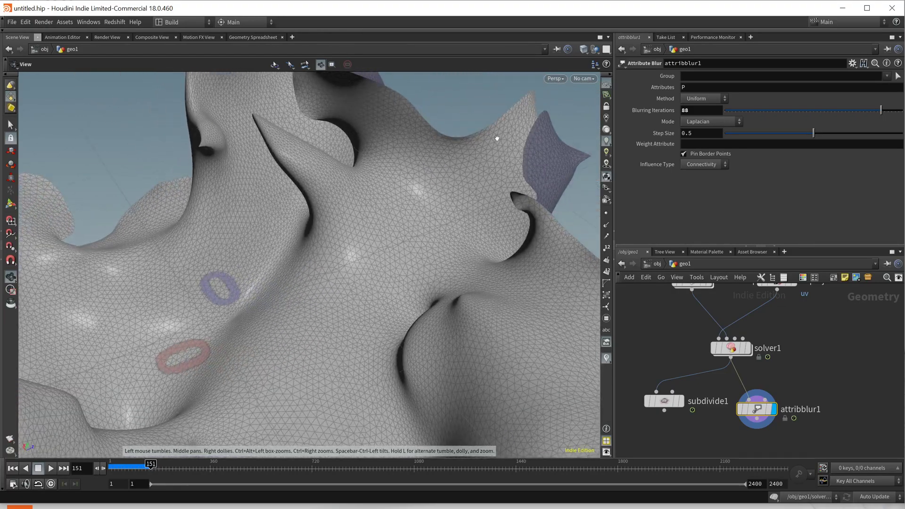
Set attribblur1's Blurring Iterations to 518, and compare the blurred mesh with the displayed subdivide1 result
middle_drag(690, 111, 871, 111)
drag(222, 195, 261, 203)
scroll(323, 208, down, 5)
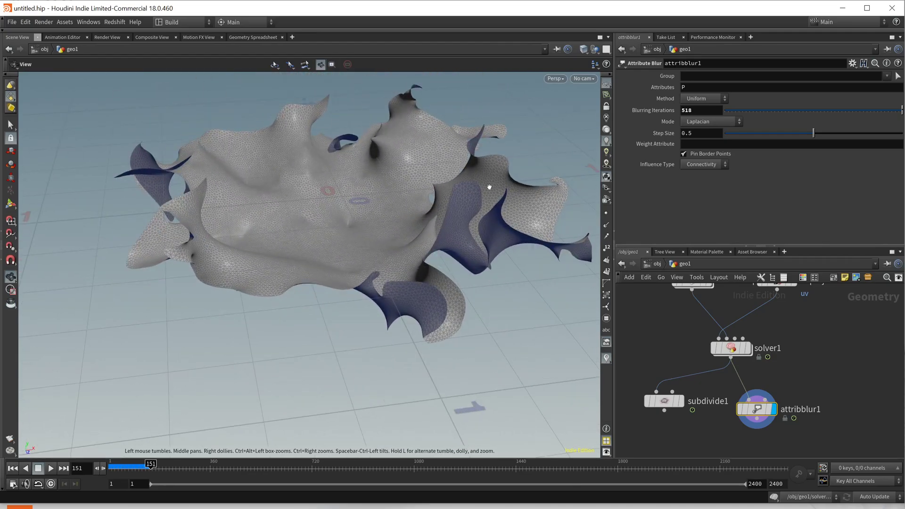
click(682, 401)
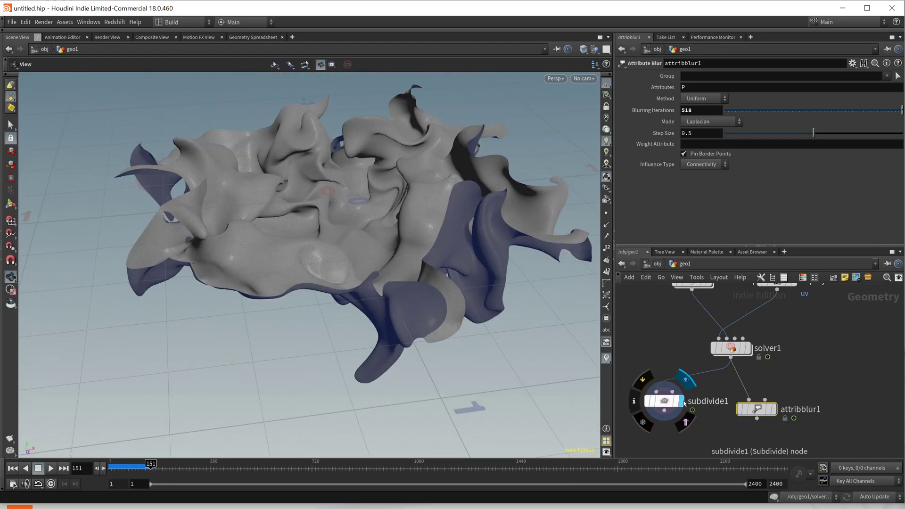
drag(403, 238, 447, 236)
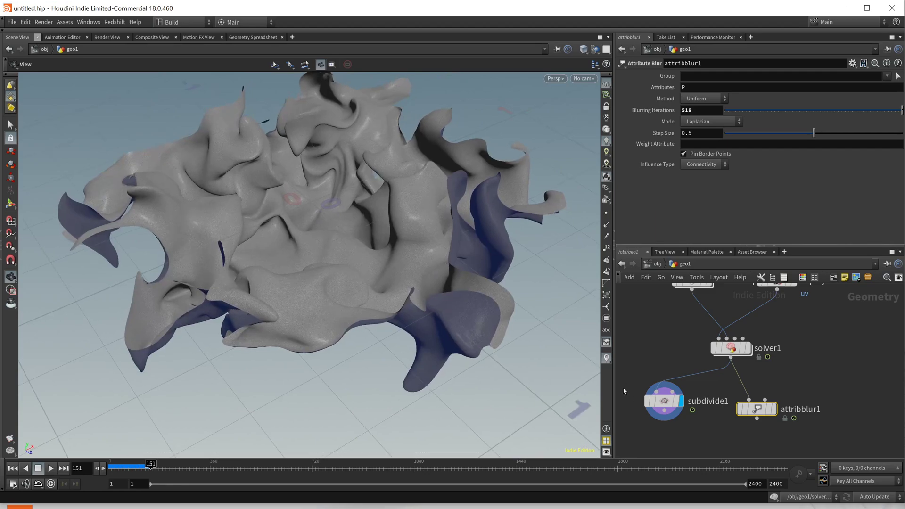
Save the subdivide1 geometry to the S:/3D Objects folder under the name "curly grid subdivided"
key(Tab)
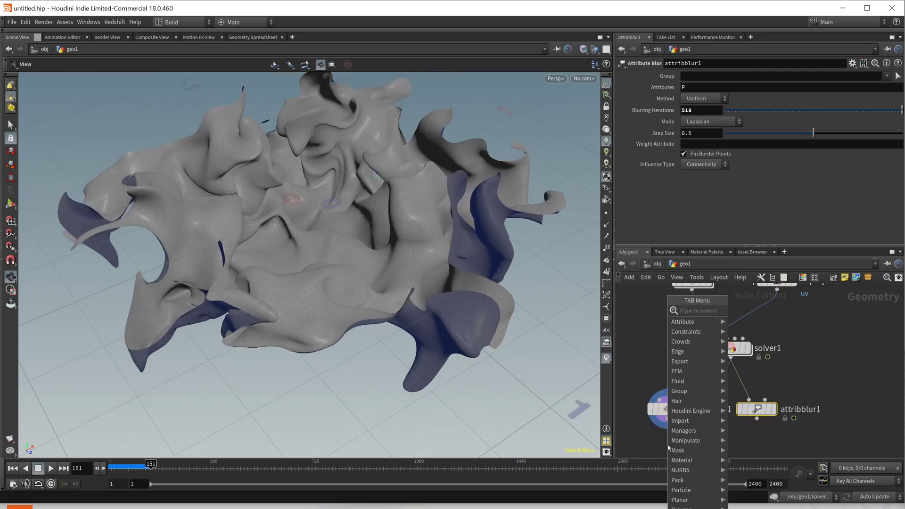
key(Escape)
right_click(666, 408)
mouse_move(685, 499)
click(776, 498)
drag(763, 473, 632, 325)
click(711, 370)
click(571, 403)
triple_click(665, 470)
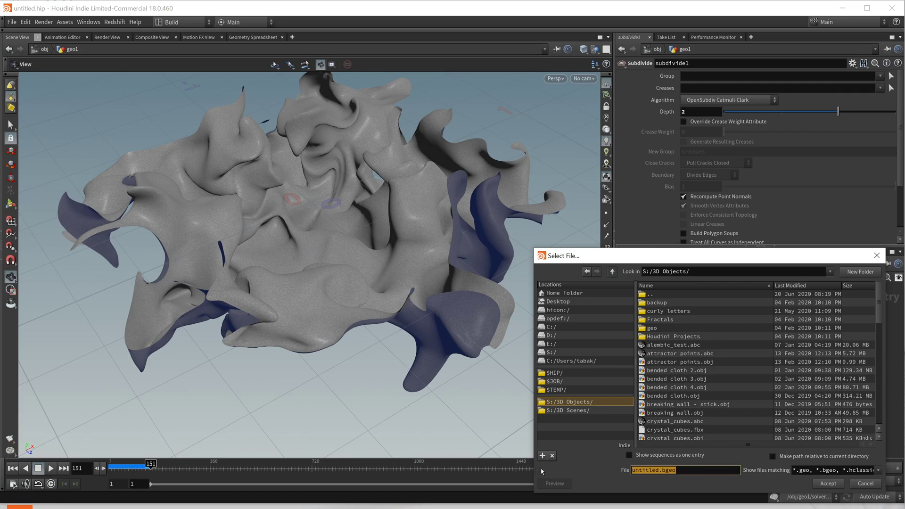
text(cur)
text(ly grid subdivided.ab)
key(Return)
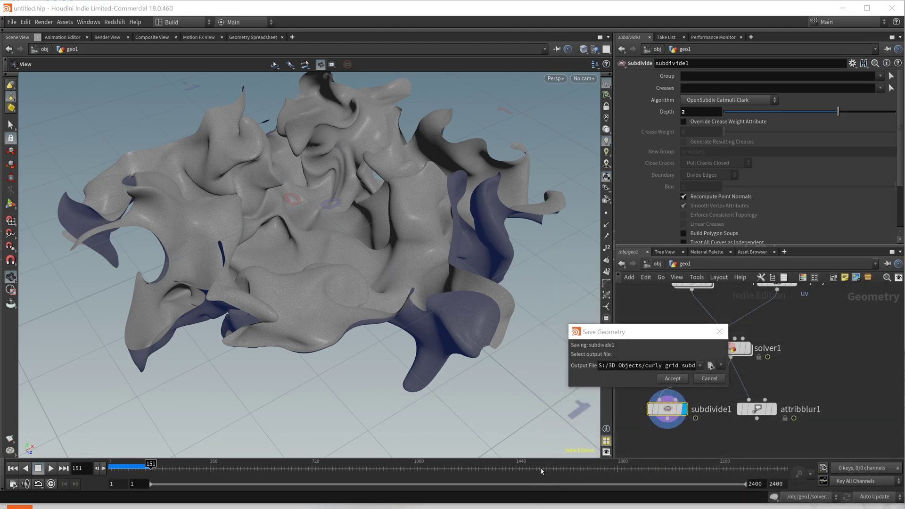
Switch the viewport display to the attribblur1 node's result
right_click(754, 413)
click(752, 408)
click(774, 409)
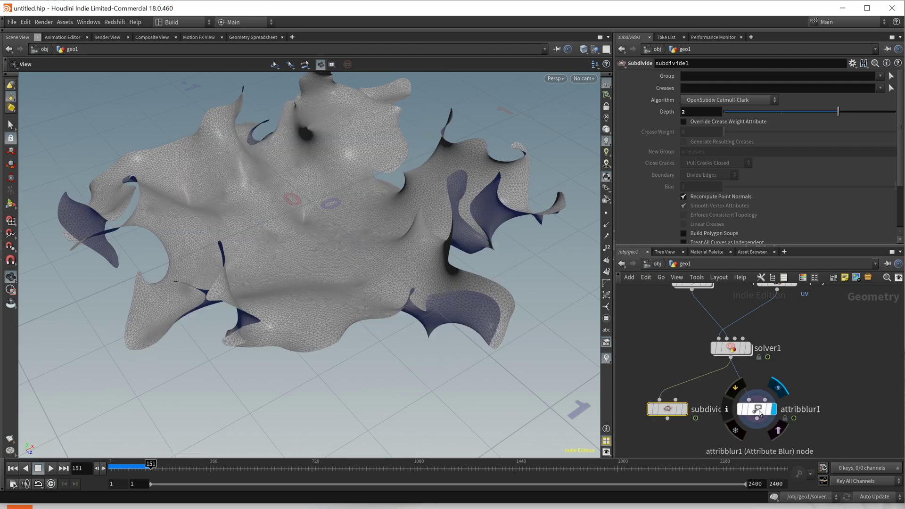
Save the attribblur1 geometry to the S:/3D Objects folder as "curly grid smoothed.abc"
click(758, 409)
right_click(758, 410)
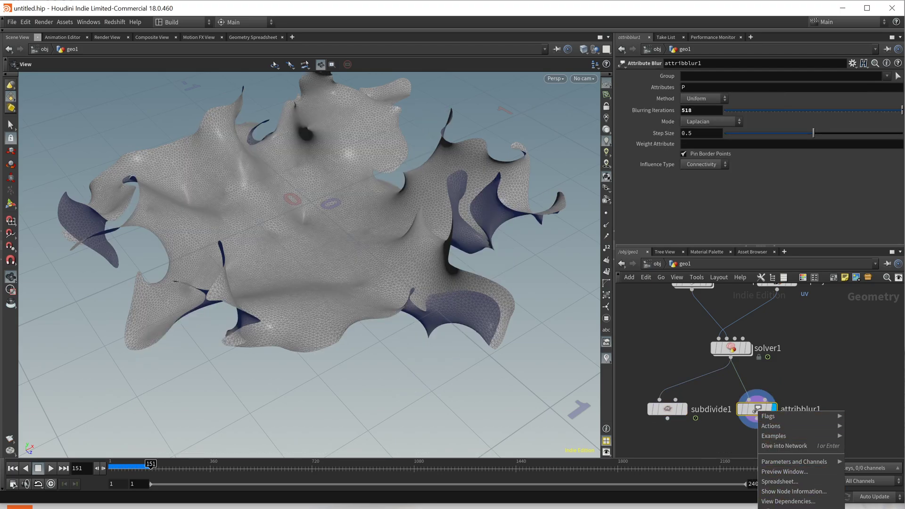
click(782, 508)
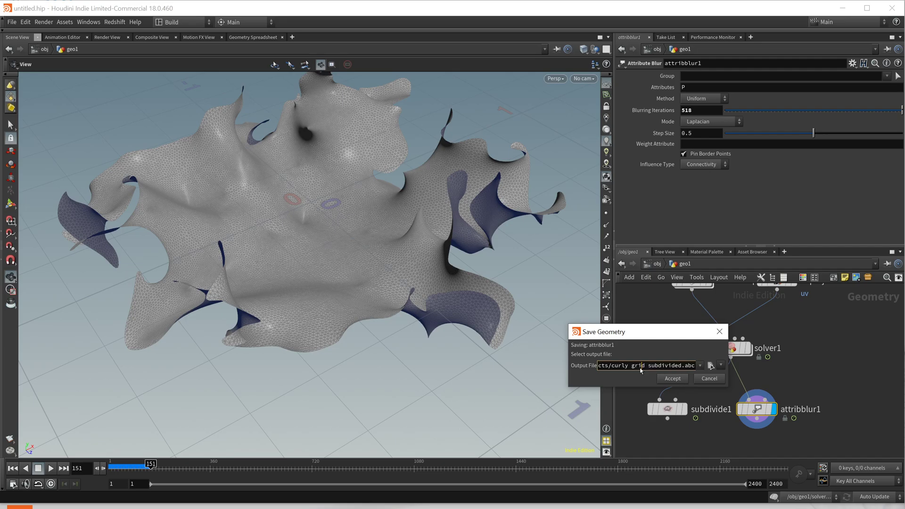
drag(686, 366, 649, 368)
key(Right)
key(Delete)
key(Delete)
key(Delete)
text(smoothed)
click(680, 380)
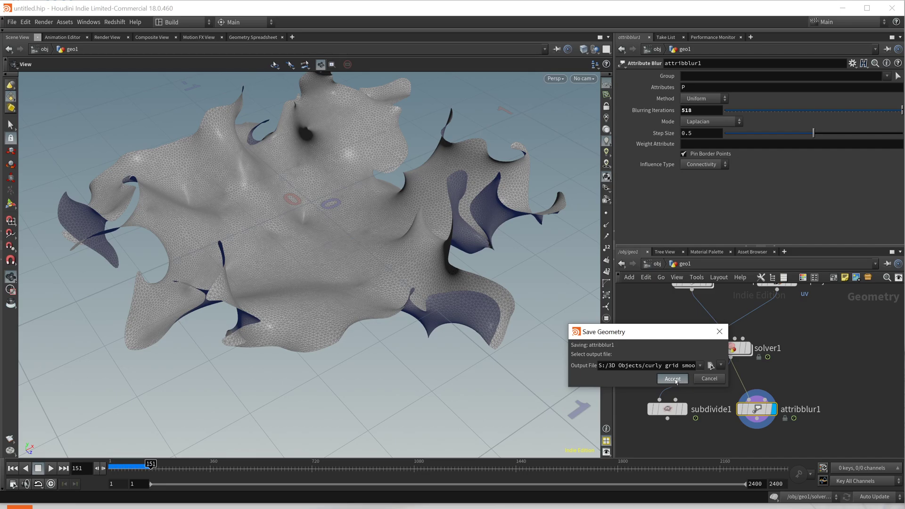
key(Return)
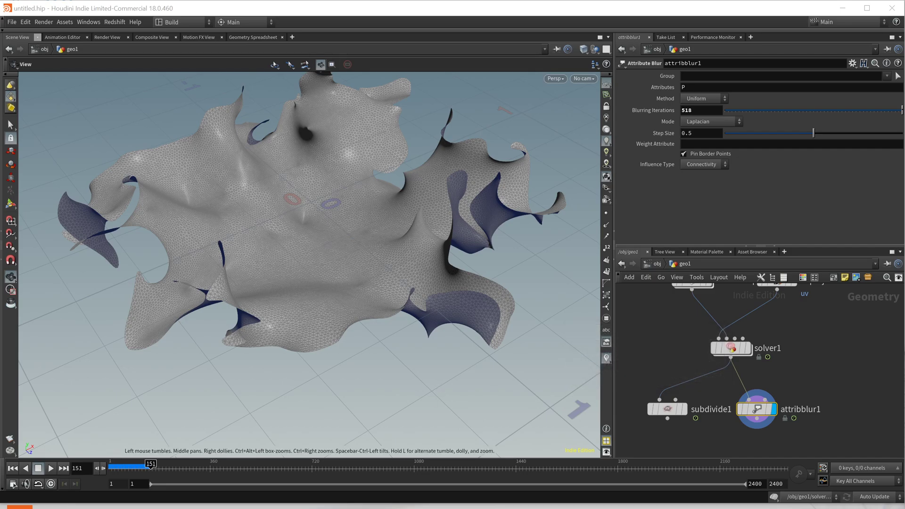
Switch to Blender, enlarge its window to fill the screen and dismiss the splash screen
key(super+e)
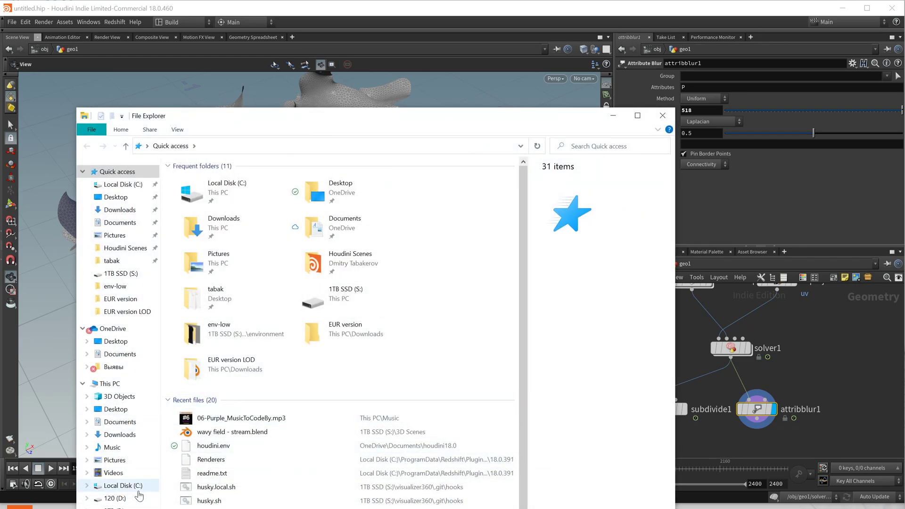
drag(277, 117, 718, 136)
key(alt+Tab)
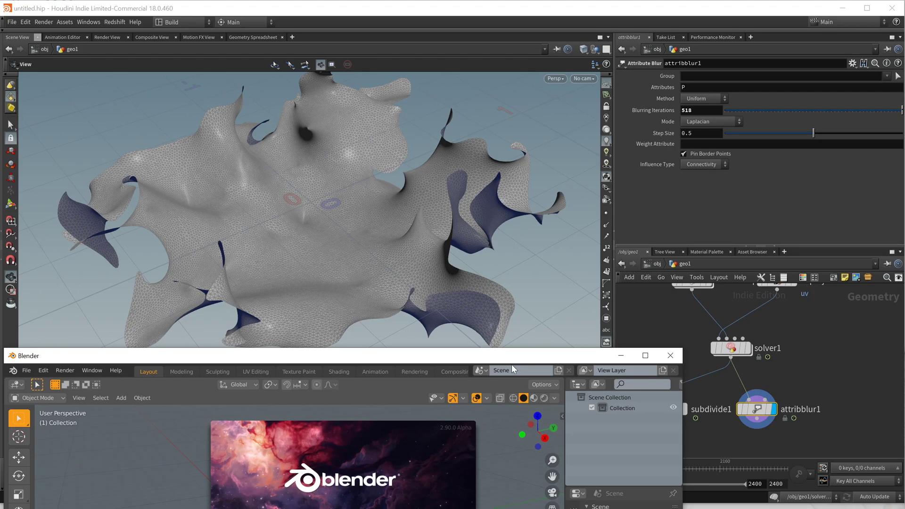
drag(509, 351, 508, 12)
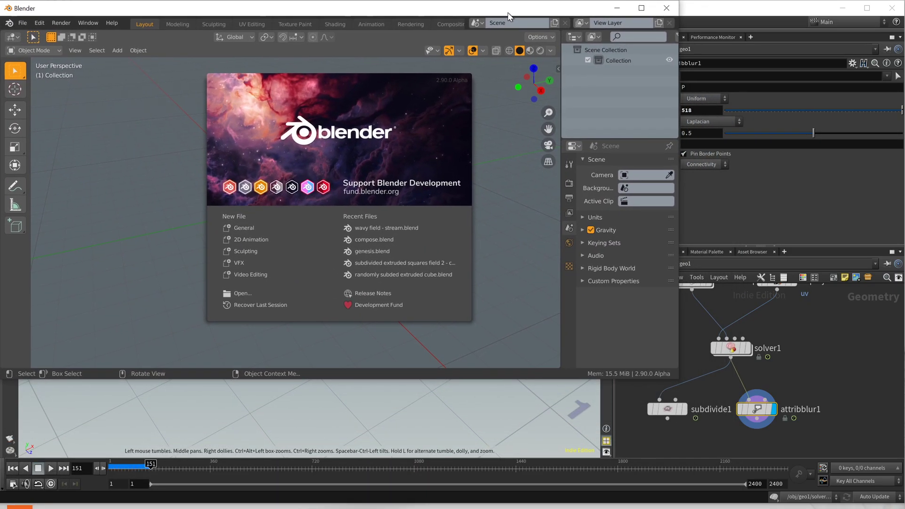
drag(677, 379, 898, 502)
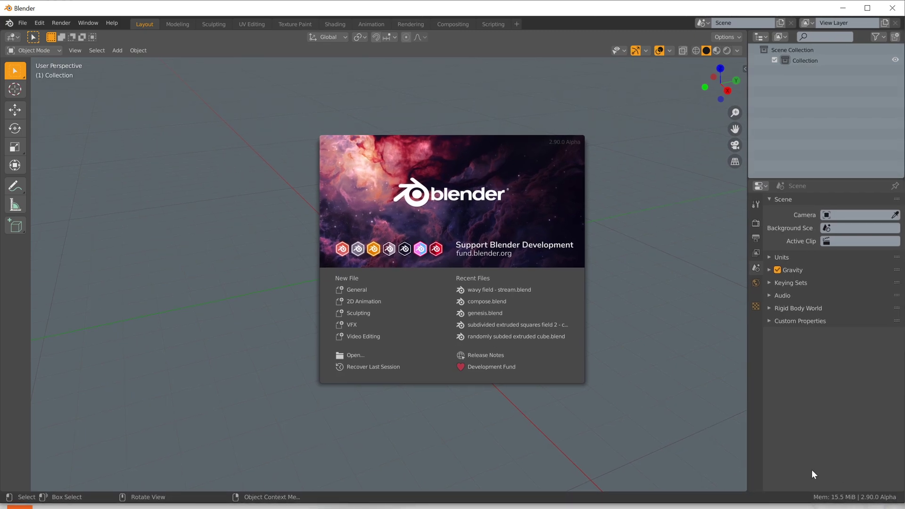
click(484, 186)
Import the Alembic file "curly grid smoothed.abc" from S:\3D Objects, listing the folder by date modified to find it
click(21, 24)
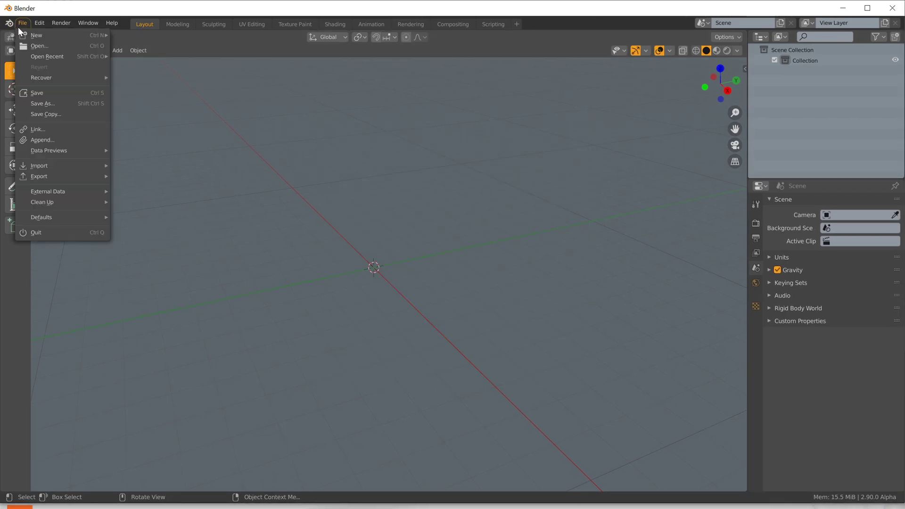
mouse_move(68, 80)
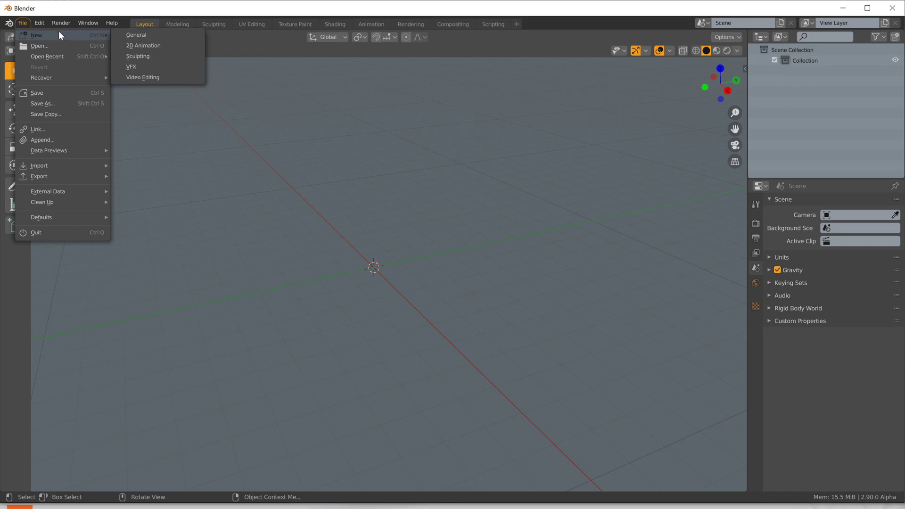
mouse_move(58, 168)
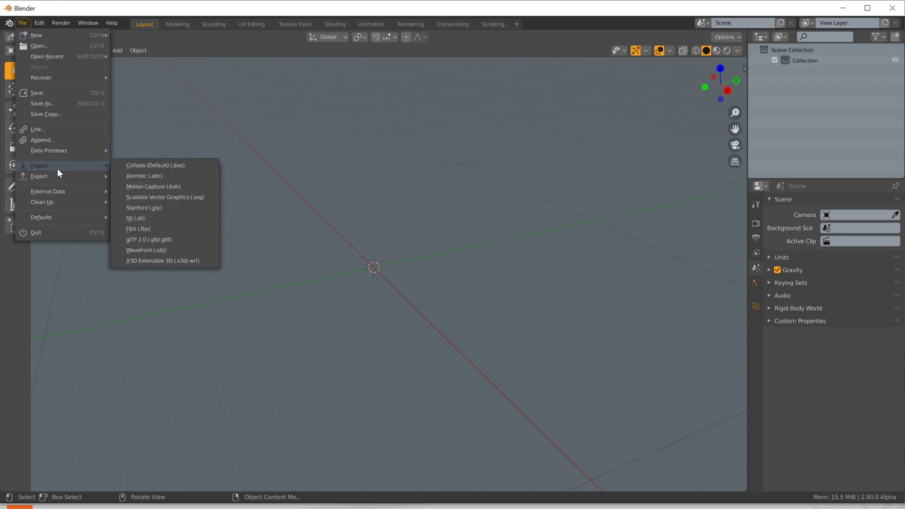
click(192, 175)
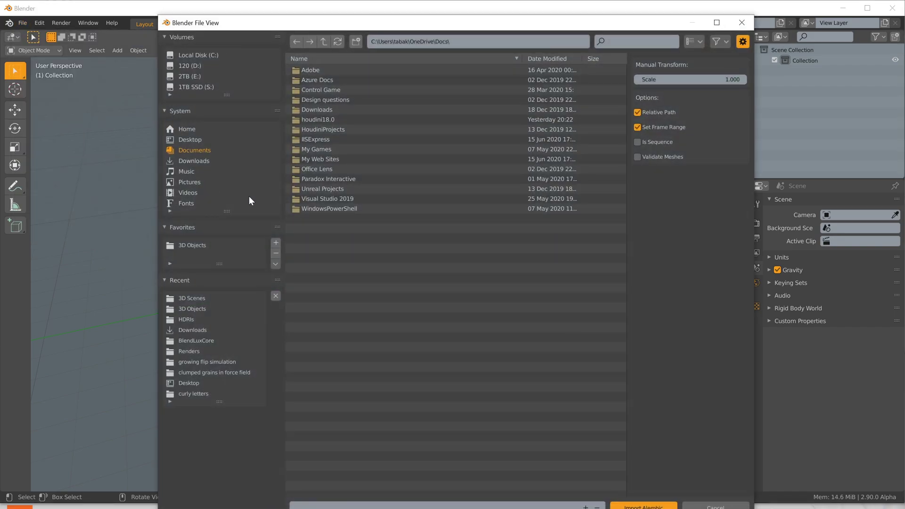
click(199, 309)
click(549, 59)
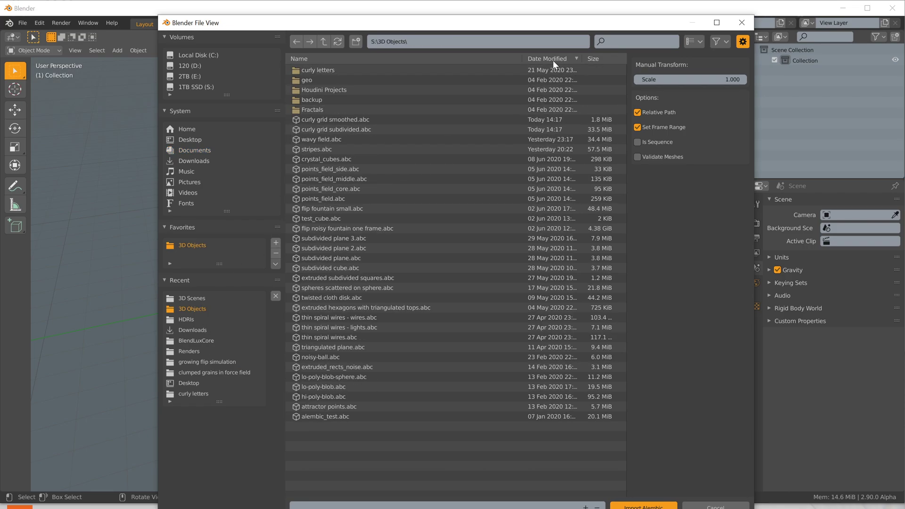
double_click(357, 119)
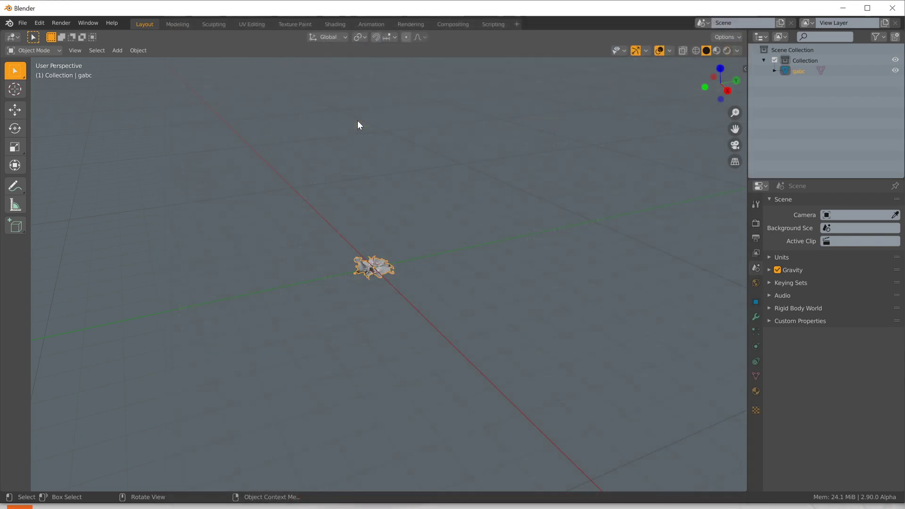
Inspect the imported mesh up close, switch to the Shading workspace and create a new material for it
scroll(353, 248, up, 10)
middle_drag(365, 255, 412, 271)
scroll(369, 277, up, 4)
scroll(369, 277, down, 4)
scroll(412, 271, down, 3)
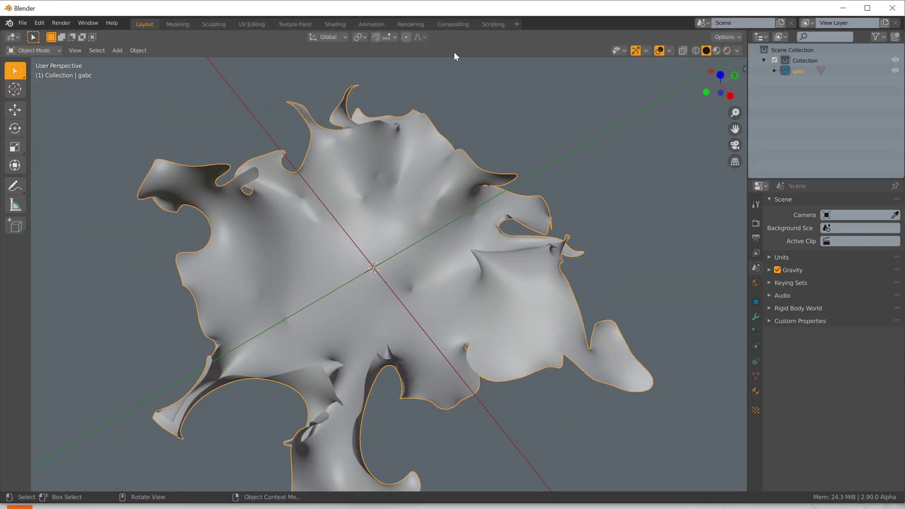
click(338, 25)
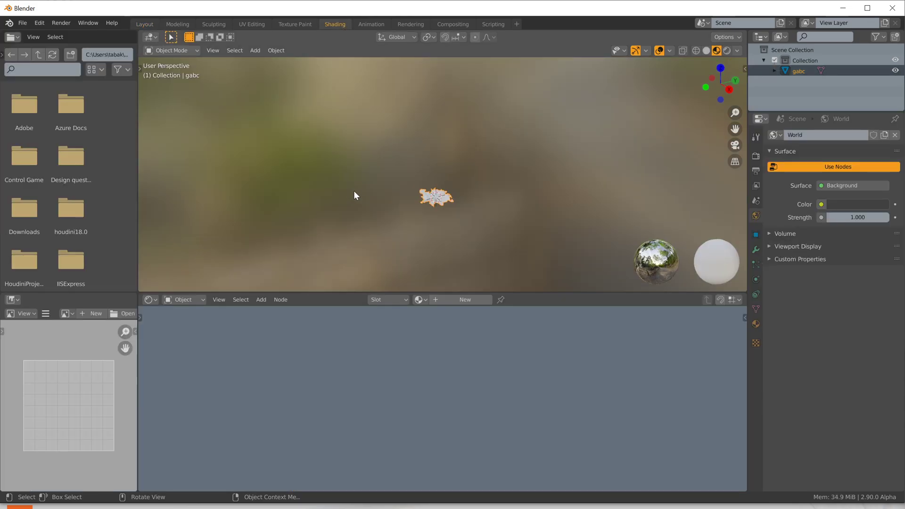
scroll(424, 224, up, 7)
key(KP_Decimal)
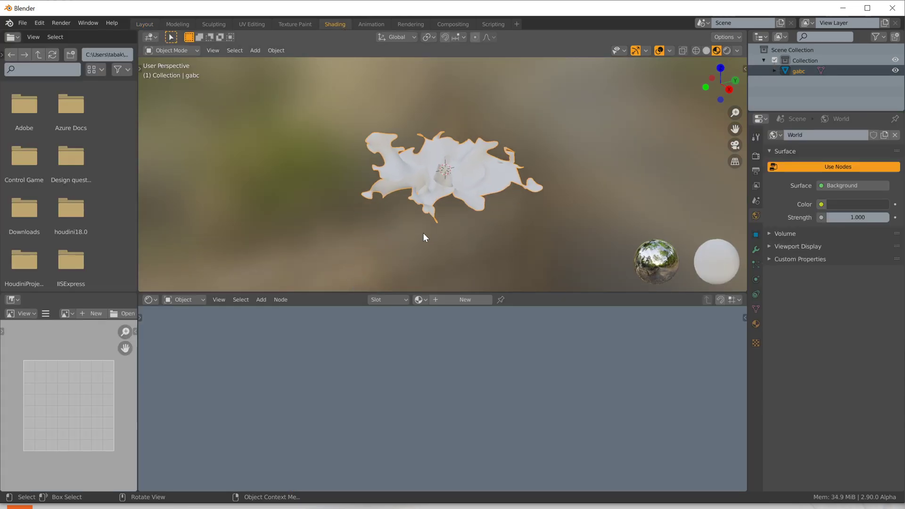
scroll(414, 174, up, 8)
middle_drag(511, 189, 447, 155)
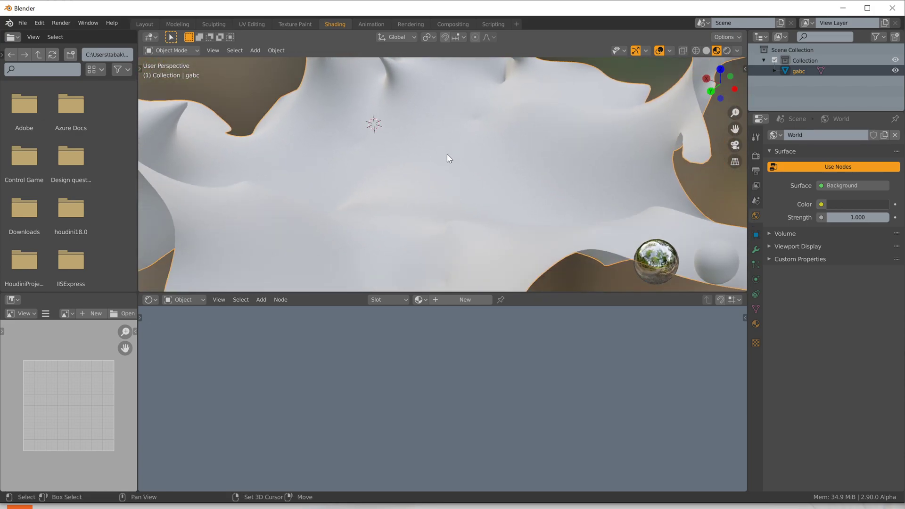
click(466, 300)
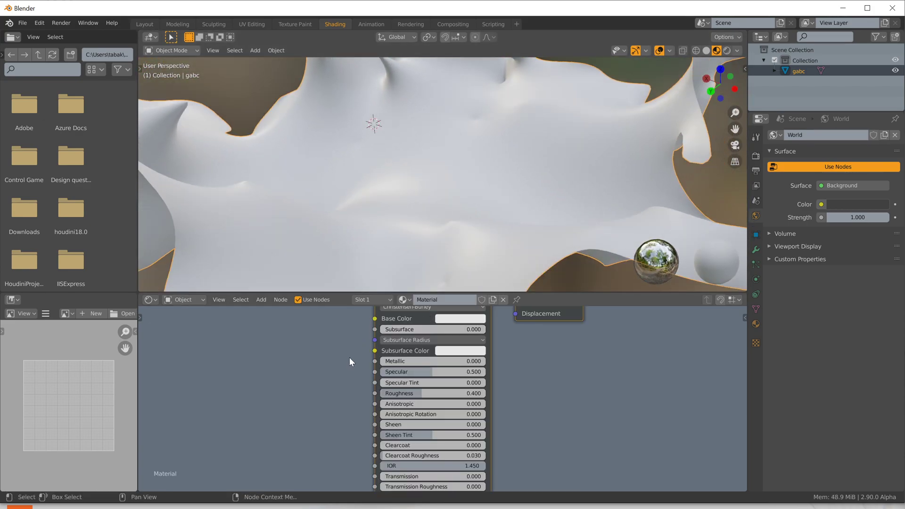
Add a Texture Coordinate node and a Wave Texture node beside the Principled BSDF
scroll(359, 384, down, 2)
key(shift+a)
mouse_move(248, 406)
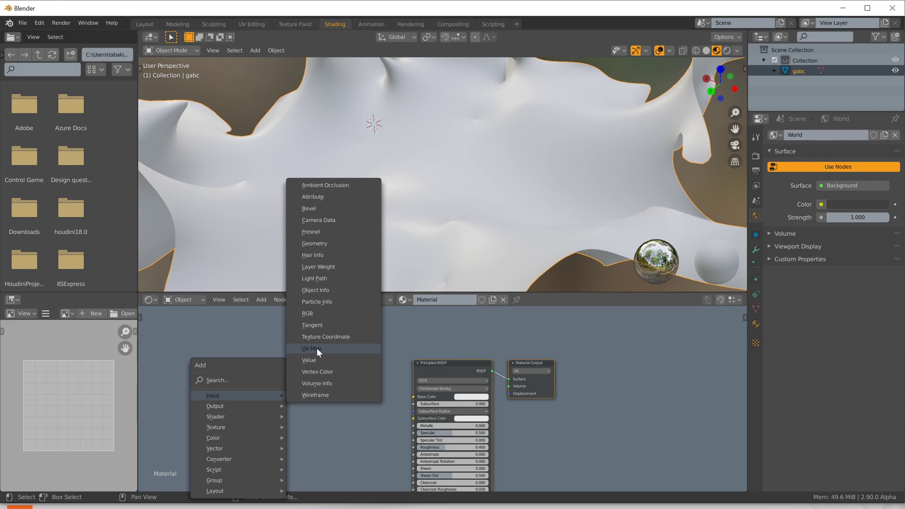
click(332, 337)
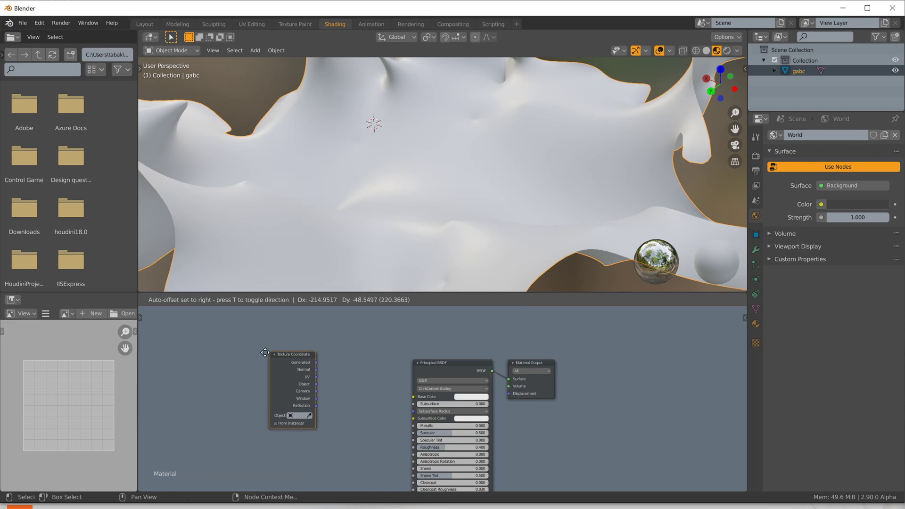
click(182, 359)
key(shift+a)
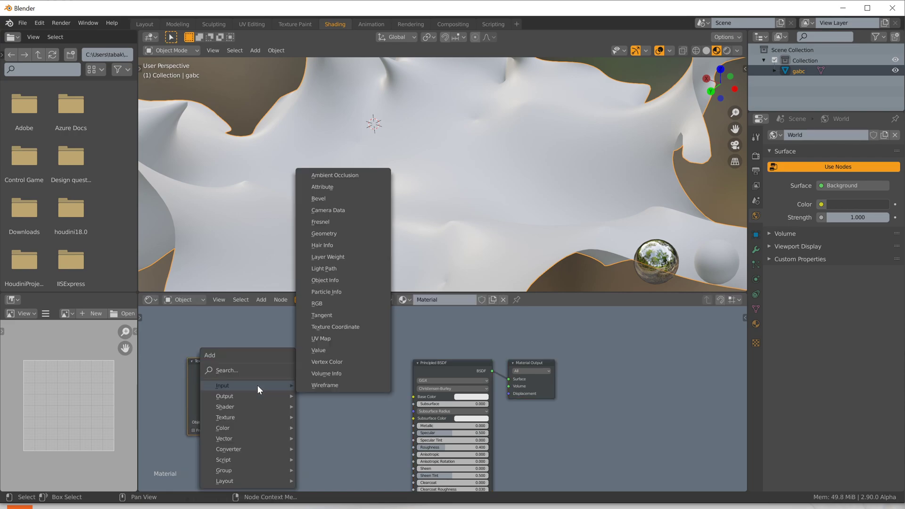
mouse_move(246, 422)
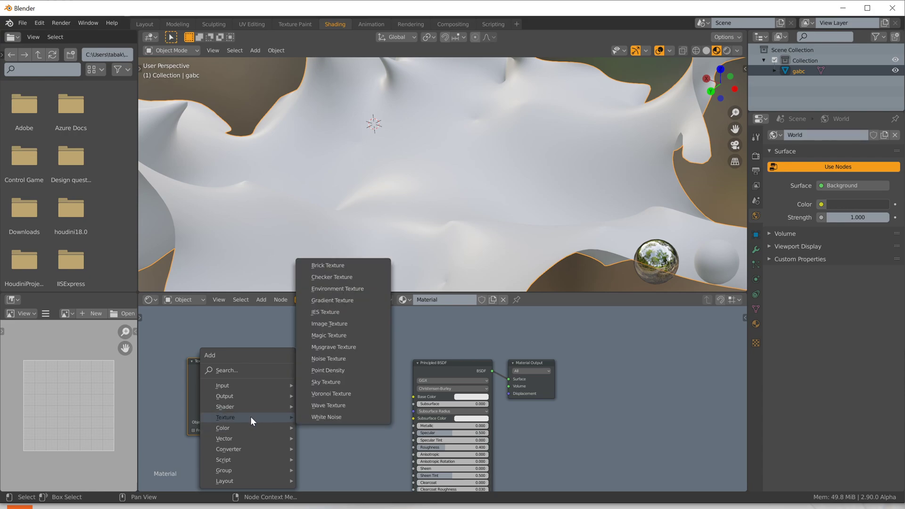
click(358, 406)
click(275, 338)
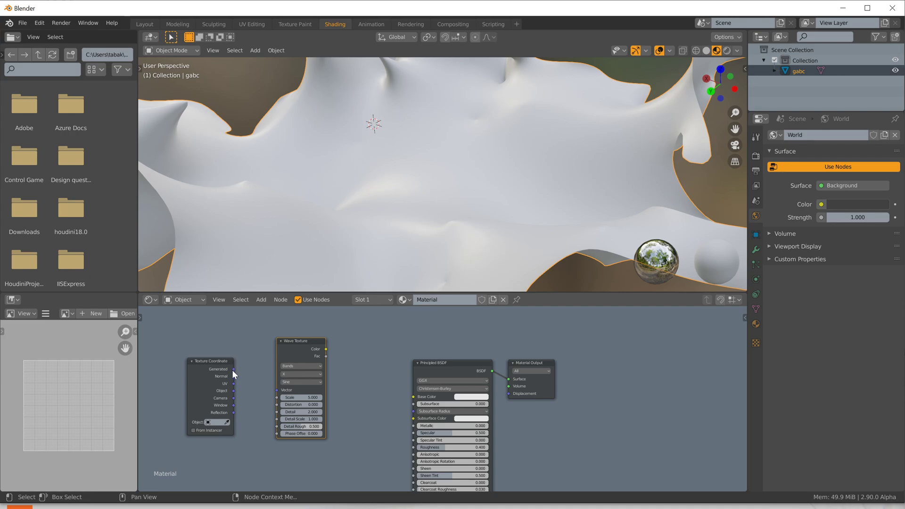
Feed the UV coordinates into the Wave Texture's Vector and its Color into the Principled BSDF's Base Color
drag(234, 383, 276, 390)
drag(302, 345, 276, 340)
middle_drag(358, 376, 361, 364)
drag(302, 334, 417, 385)
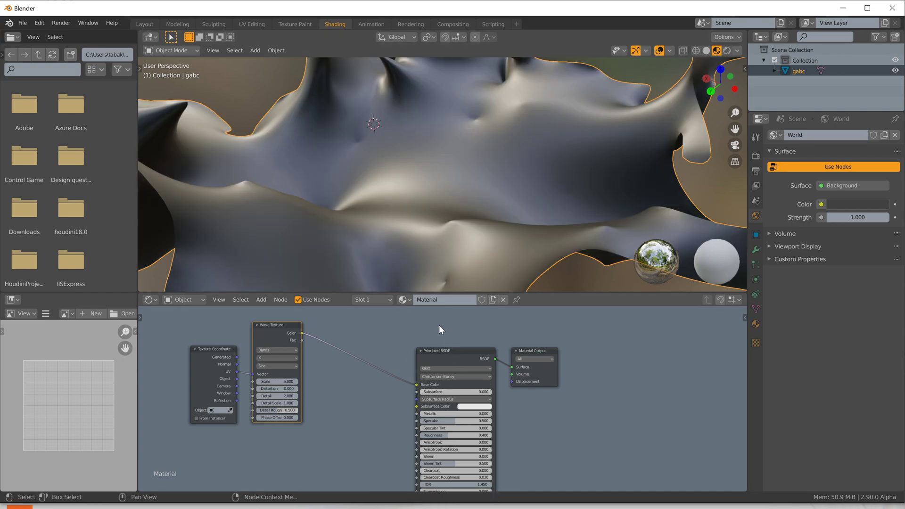
Try the Generated coordinates as the Wave Texture's Vector, inspect the pattern on the mesh and reconnect the UV output
middle_drag(478, 172, 560, 175)
scroll(437, 194, up, 4)
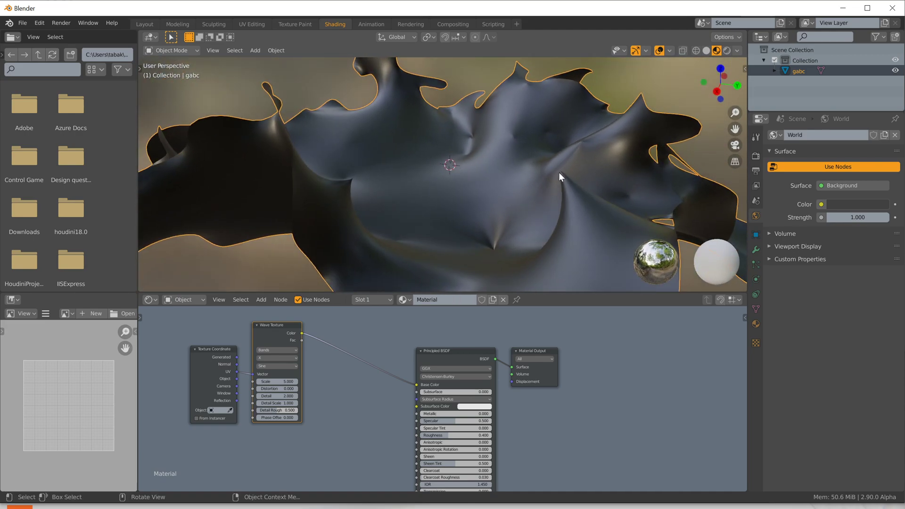
drag(453, 350, 424, 330)
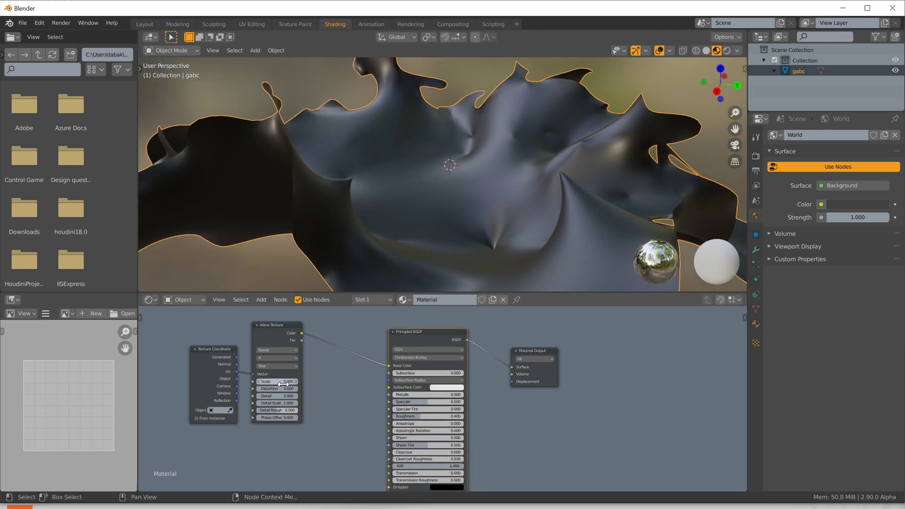
drag(234, 357, 253, 375)
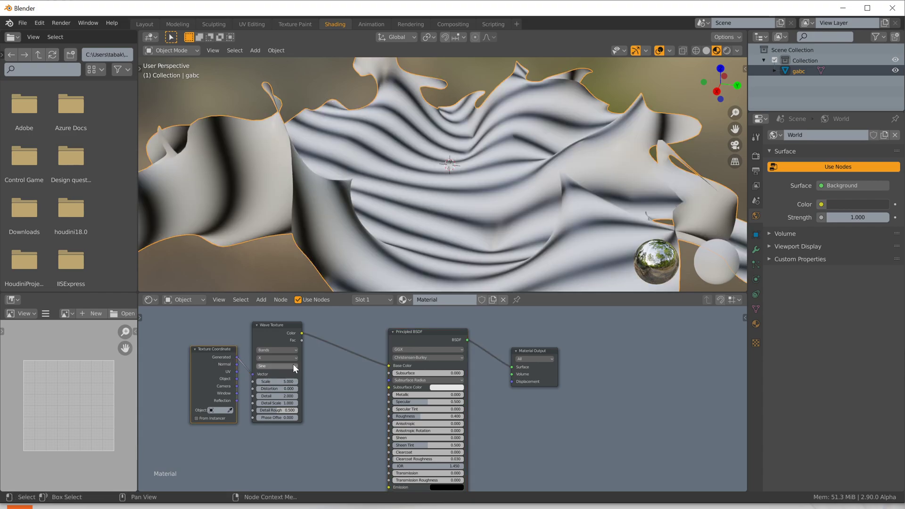
middle_drag(482, 144, 261, 250)
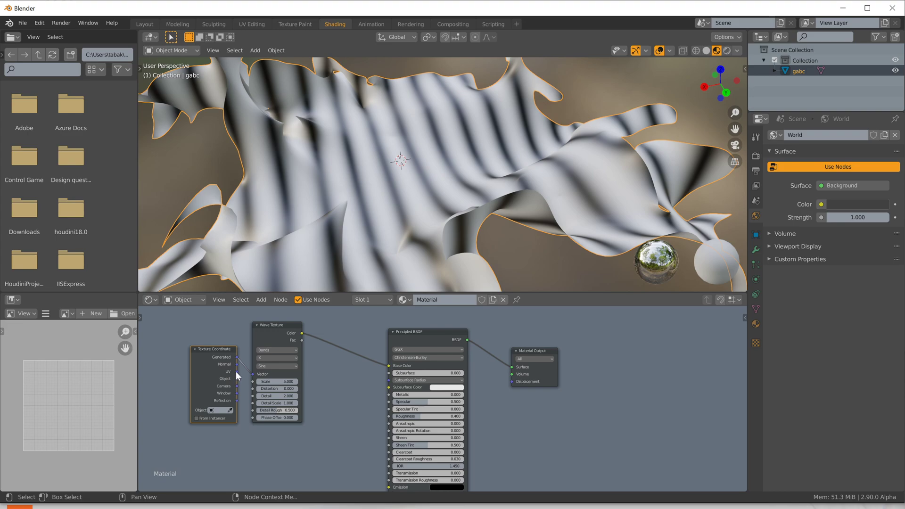
drag(237, 371, 253, 374)
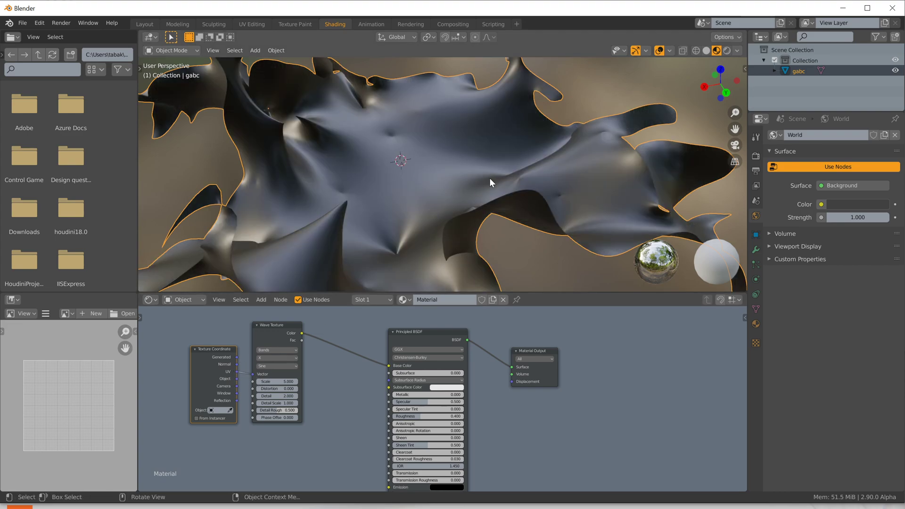
Check the UV Maps list in the gabc mesh's object data properties
click(760, 247)
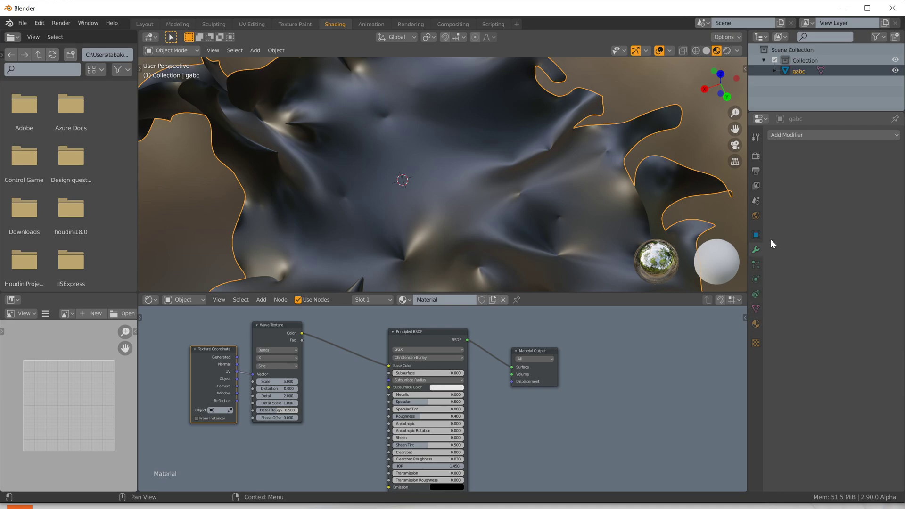
click(758, 264)
click(756, 279)
click(756, 295)
click(755, 309)
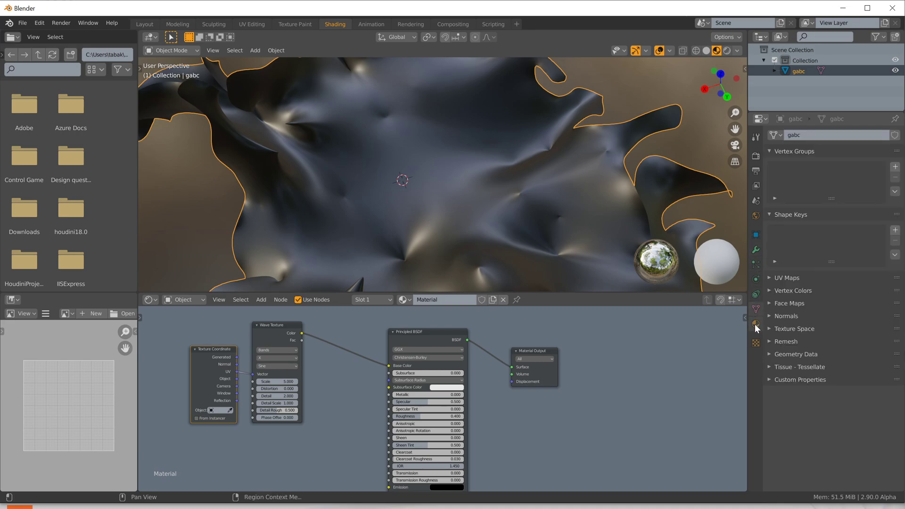
click(775, 277)
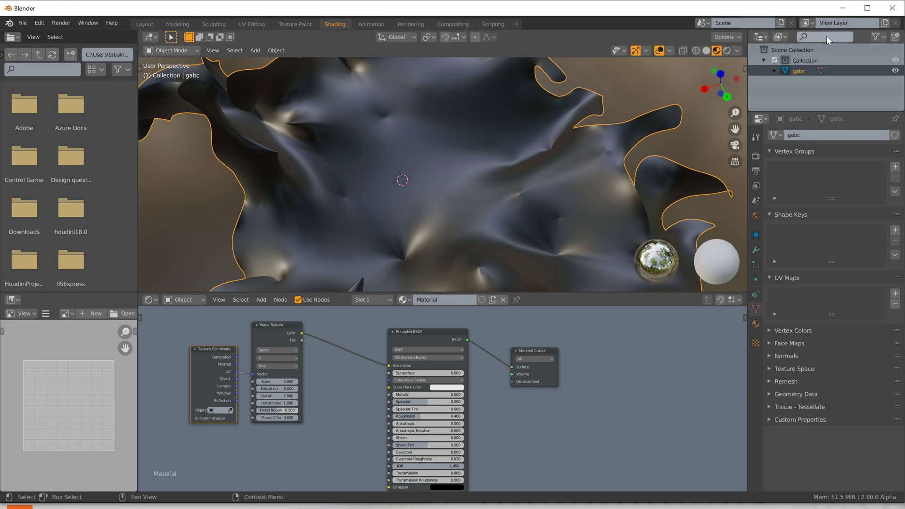
Switch back to Houdini and view the attribblur1 mesh from a higher angle
key(alt+Tab)
key(alt+Tab)
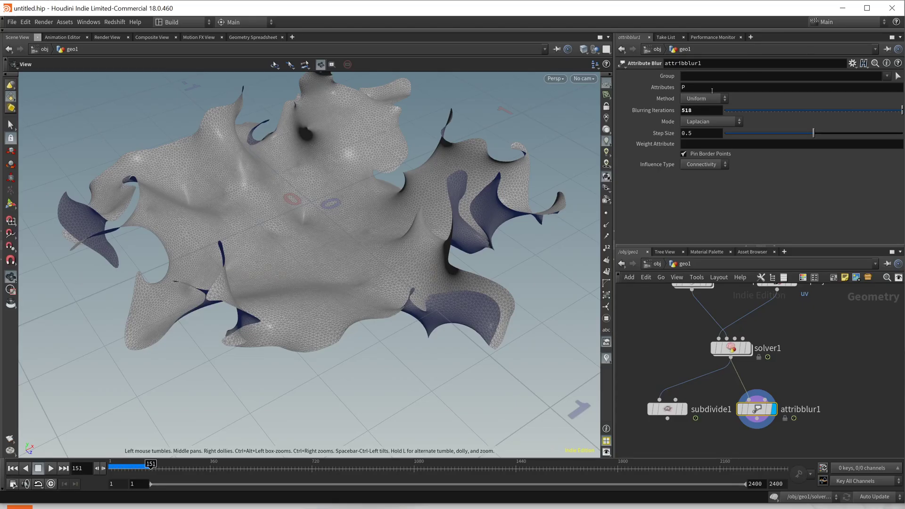
drag(400, 198, 403, 243)
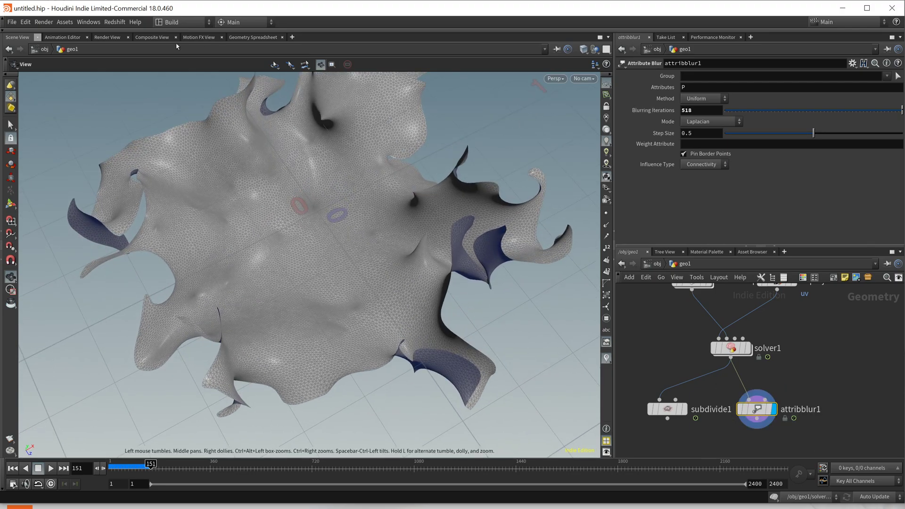
Check attribblur1's uv values in the geometry spreadsheet and save its geometry as curly grid smoothed.obj in S:/3D Objects
click(252, 38)
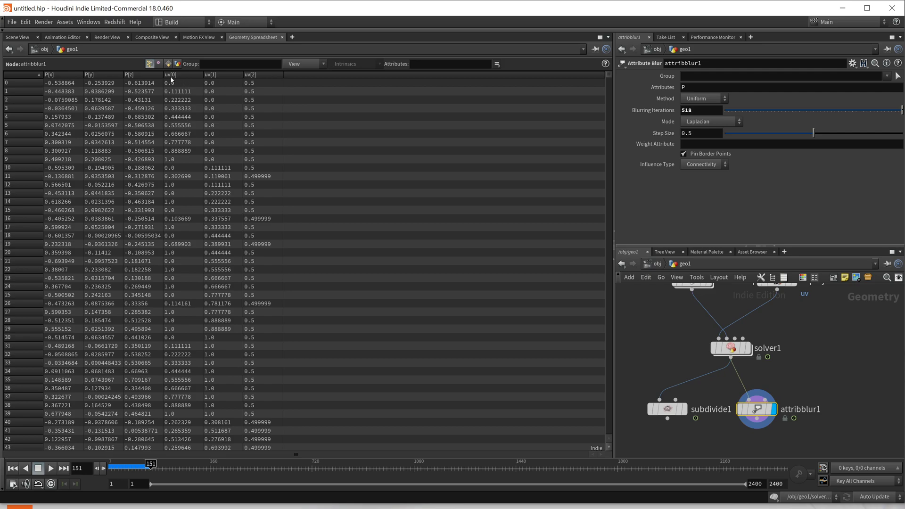
right_click(754, 413)
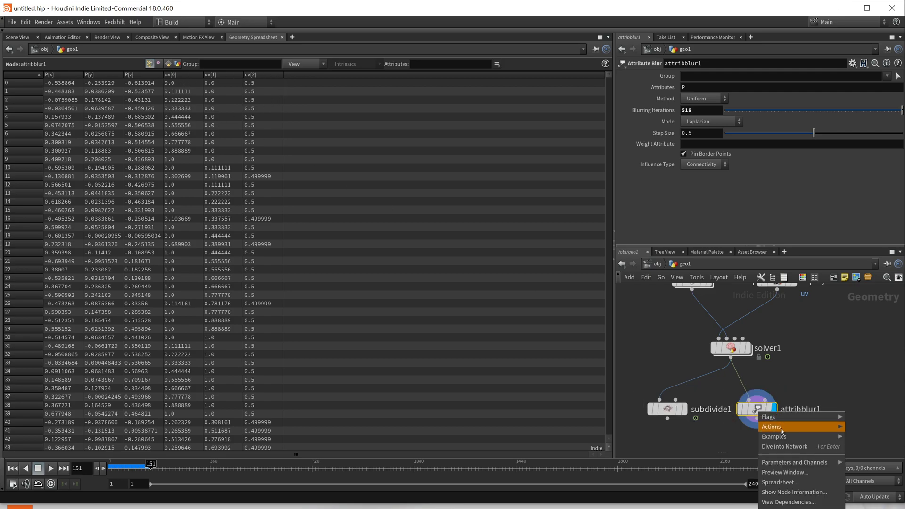
click(801, 484)
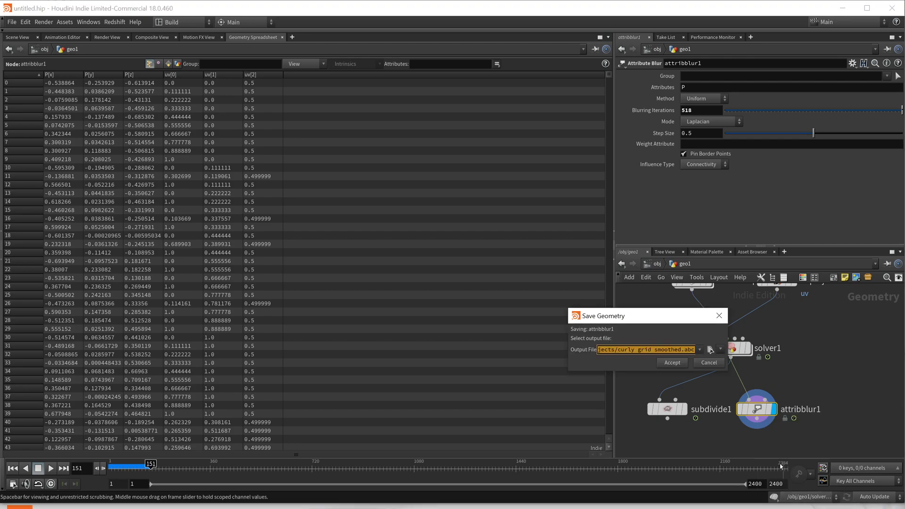
click(686, 350)
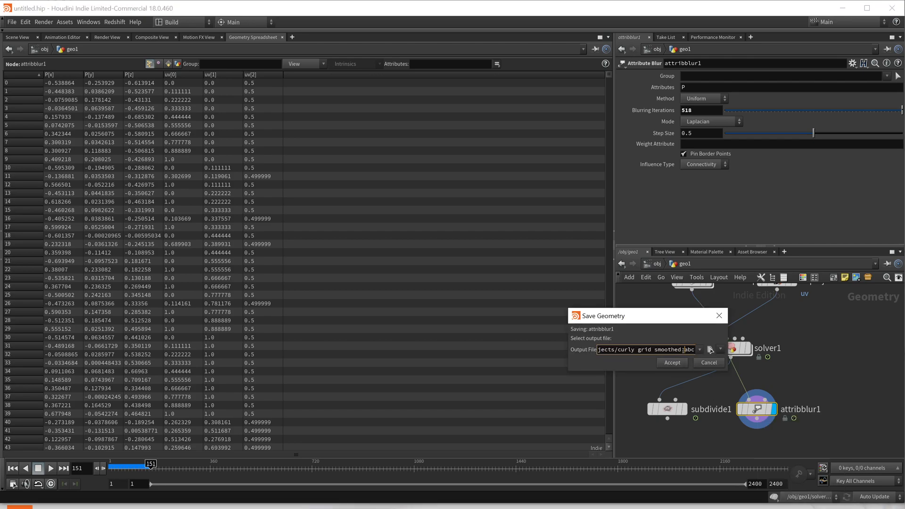
drag(684, 350, 734, 357)
text(obj)
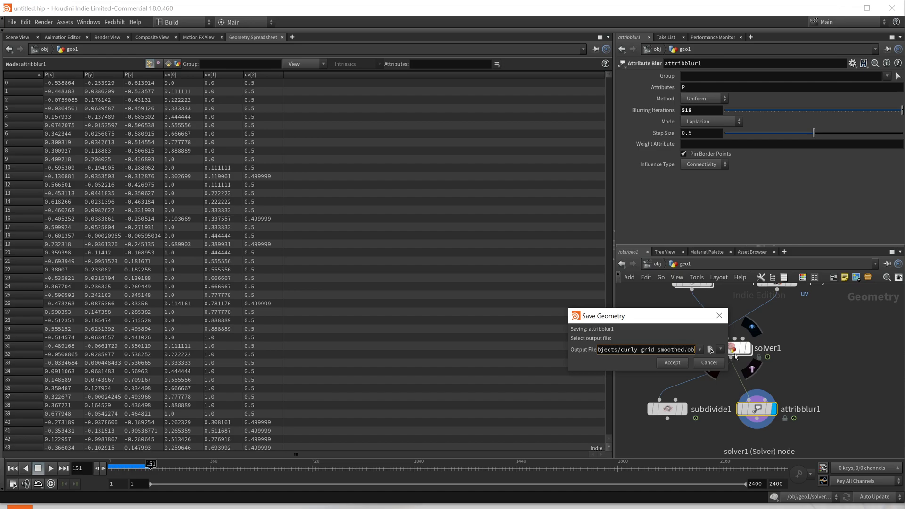
click(672, 363)
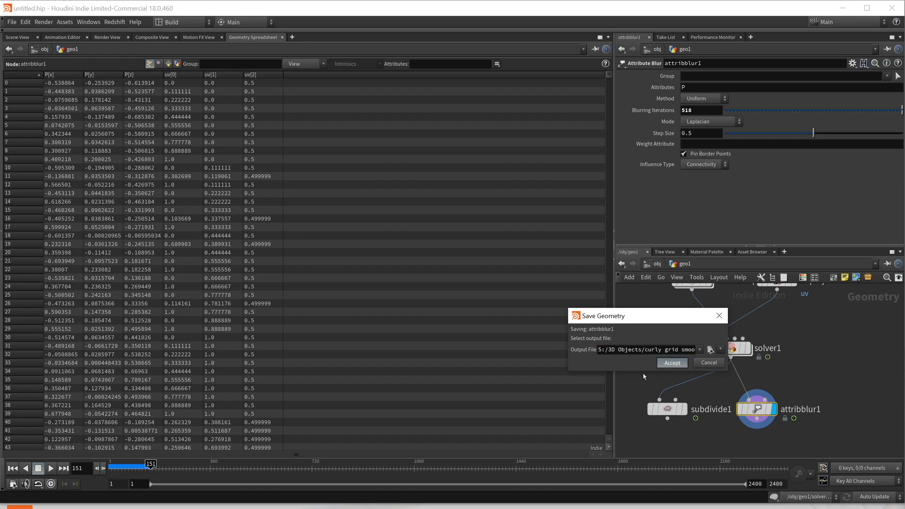
Switch to Blender and delete the gabc mesh from the scene
key(alt+Tab)
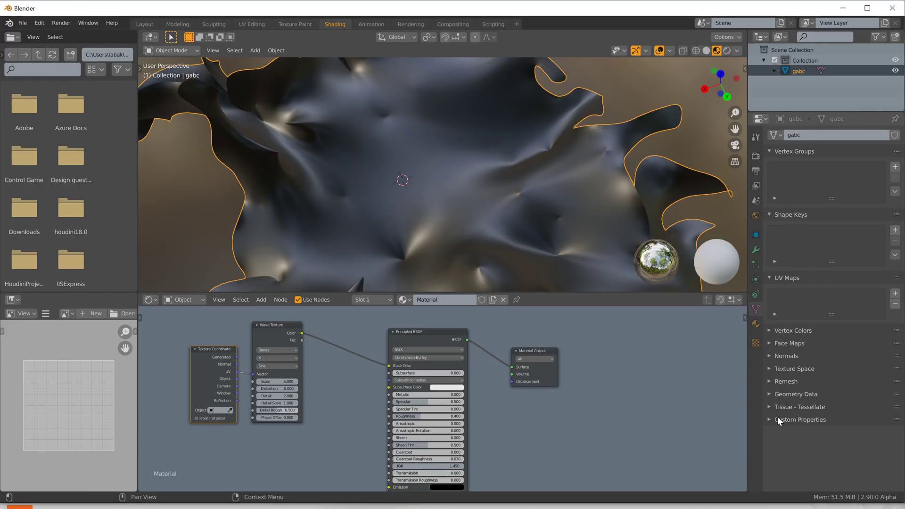
key(x)
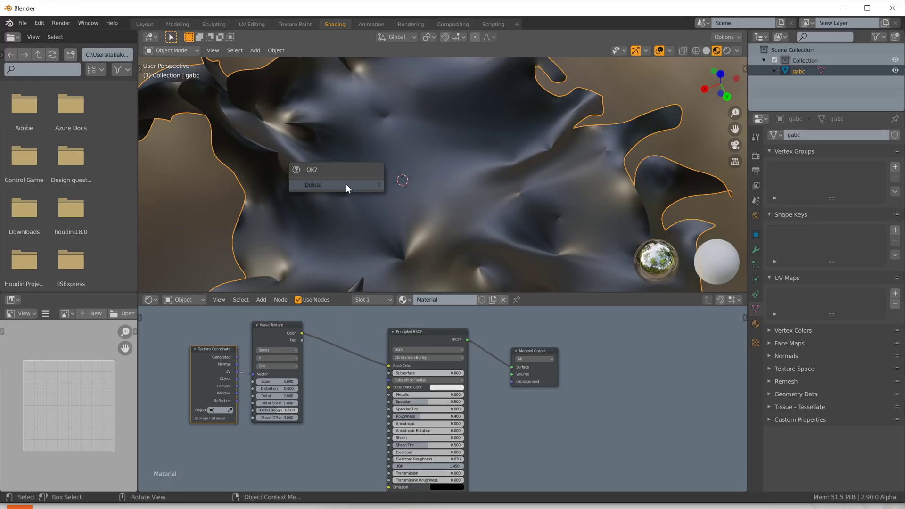
click(346, 186)
key(shift+a)
mouse_move(346, 185)
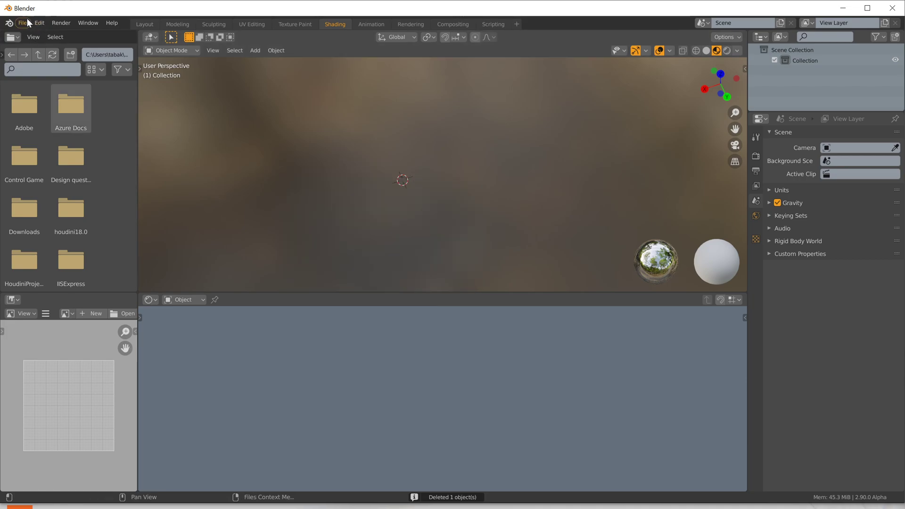
Import curly grid smoothed.obj as a Wavefront file from the 3D Objects folder
click(23, 21)
mouse_move(56, 164)
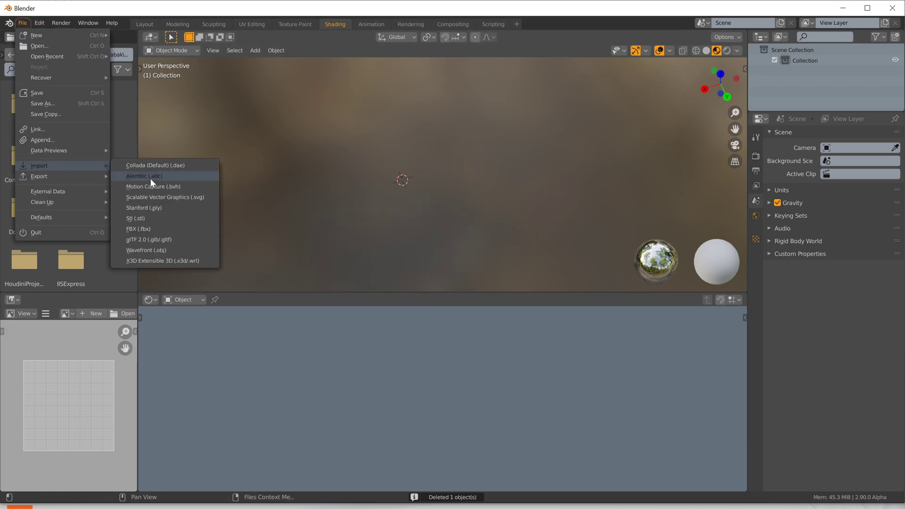
click(189, 251)
click(214, 298)
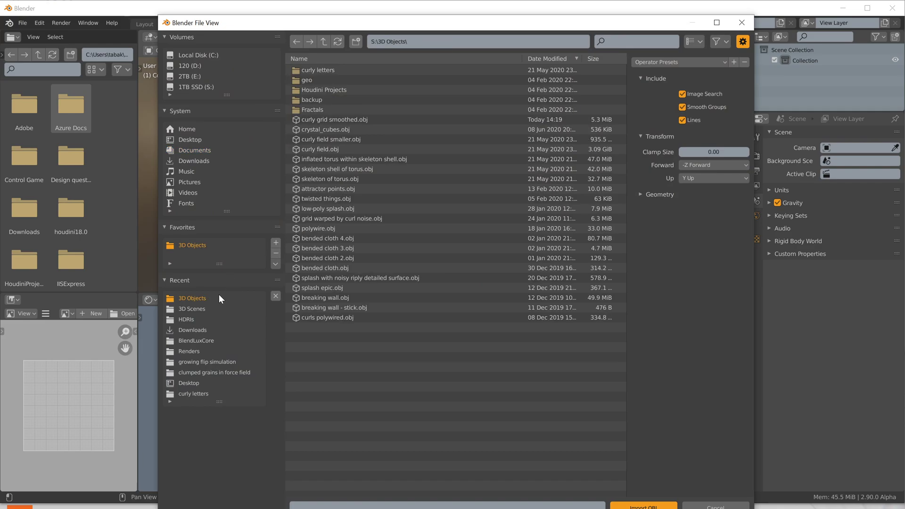
double_click(323, 119)
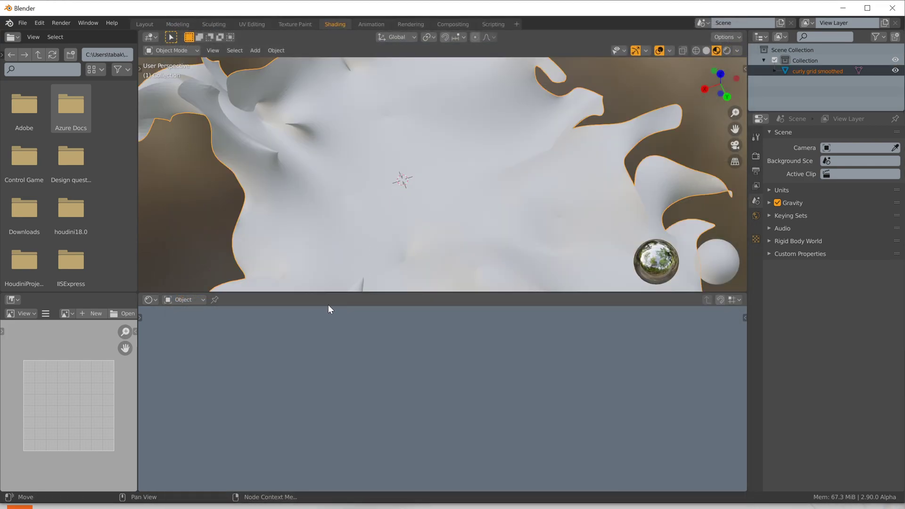
Assign the existing wave-texture Material to the curly grid smoothed mesh and inspect the stripes from several angles
click(312, 229)
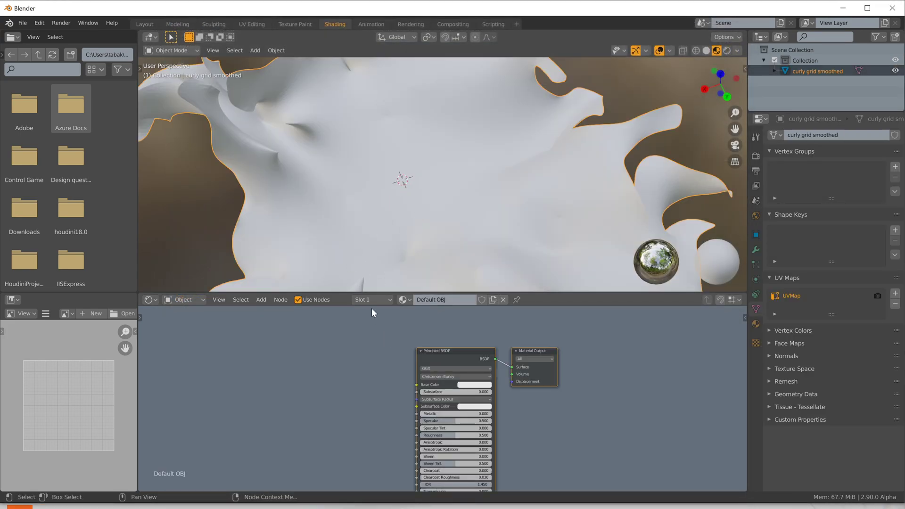
click(403, 299)
click(422, 325)
middle_drag(422, 192, 480, 128)
middle_drag(476, 163, 555, 97)
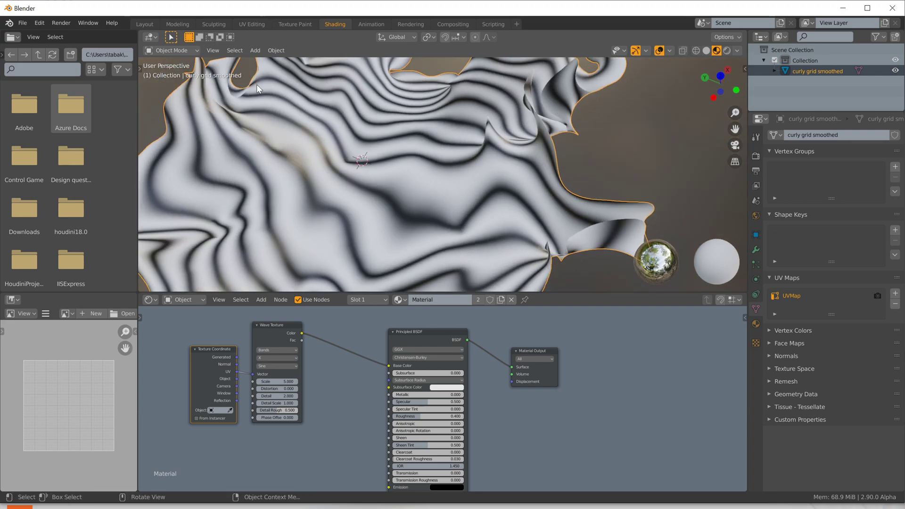
middle_drag(359, 170, 452, 234)
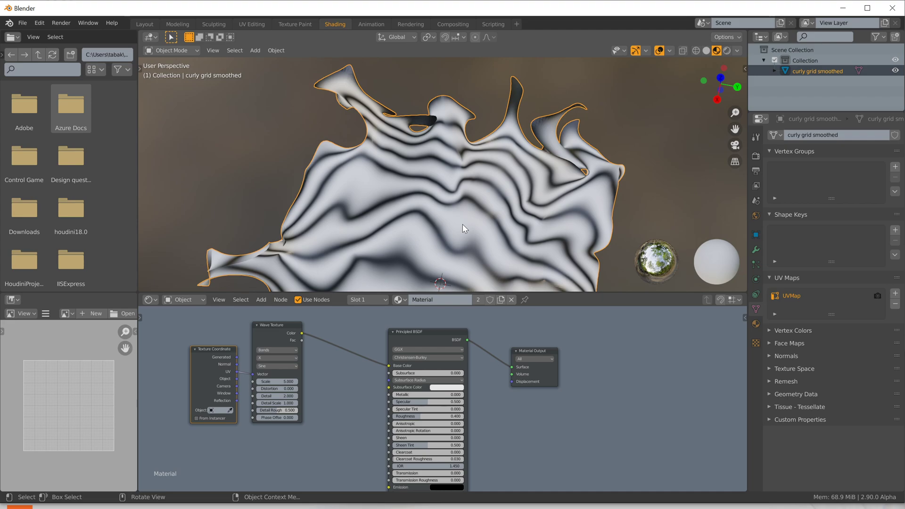
middle_drag(468, 211, 476, 206)
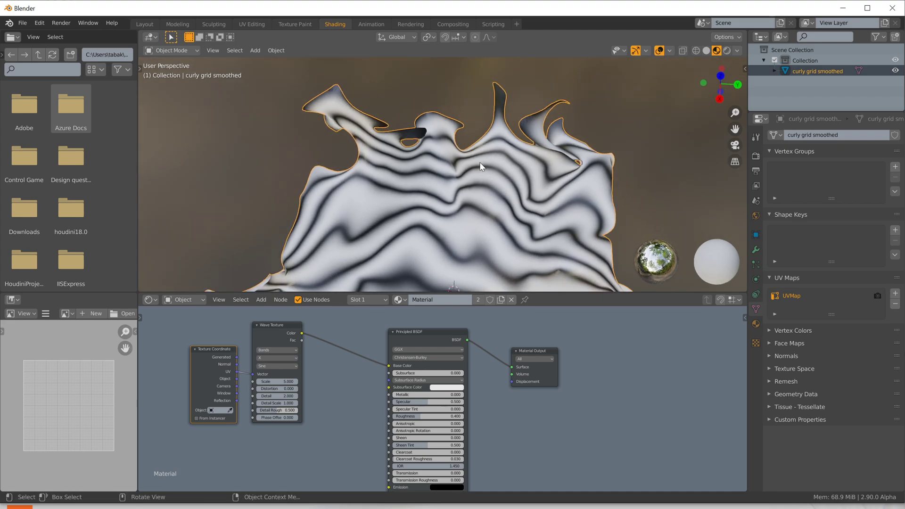
Switch to Houdini, display subdivide1 and save its geometry as curly grid subdivided.obj in S:/3D Objects, overwriting the existing file
key(alt+Tab)
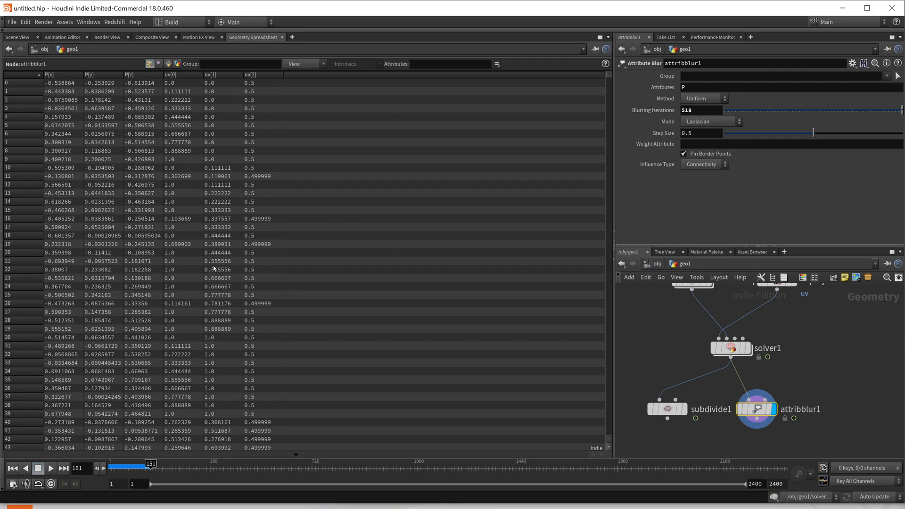
click(21, 40)
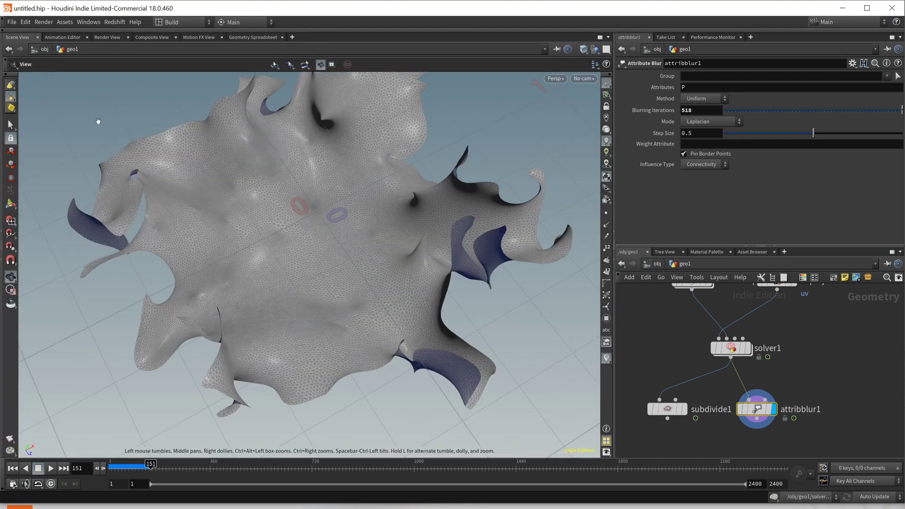
click(672, 412)
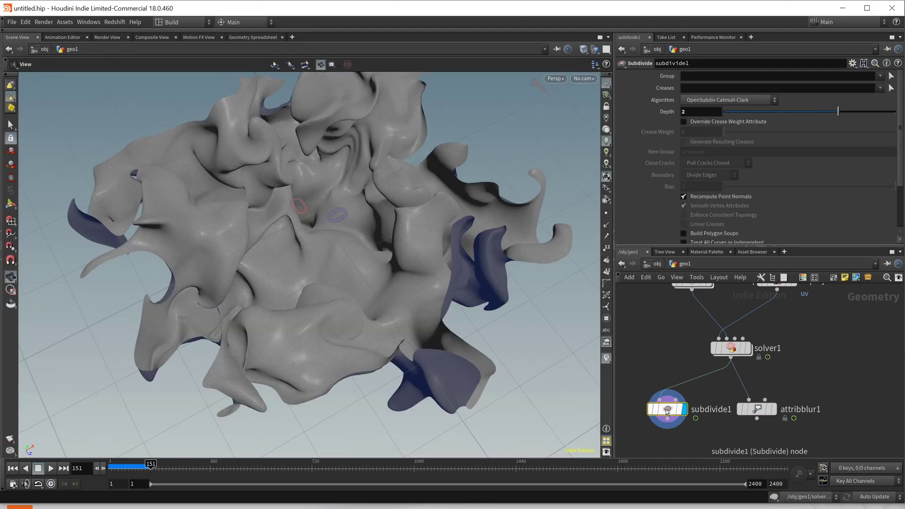
right_click(666, 410)
mouse_move(711, 502)
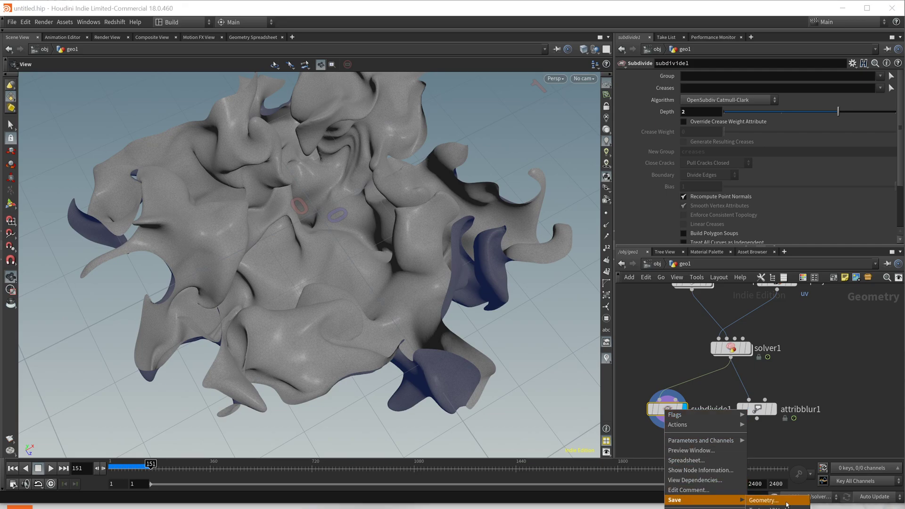
click(763, 500)
drag(682, 334, 655, 333)
text(subdivided)
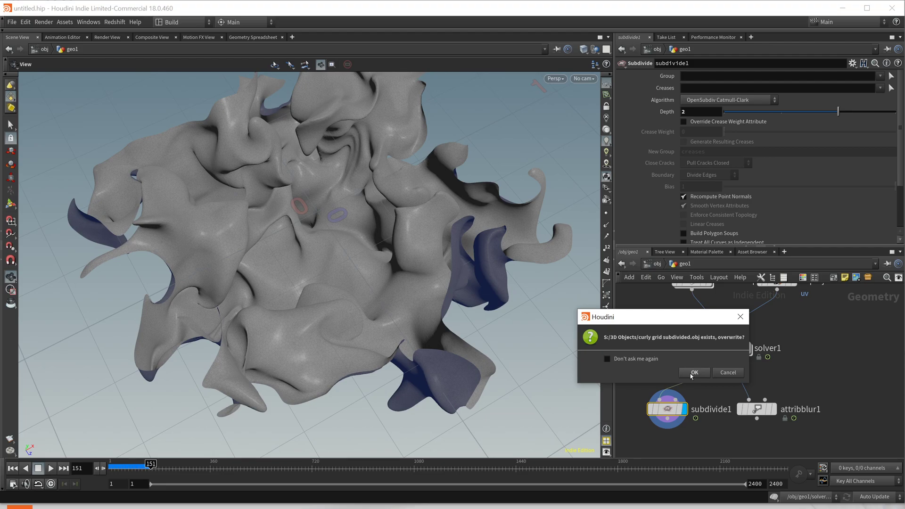
click(723, 373)
Switch to Blender and hide the curly grid smoothed mesh
key(alt+Tab)
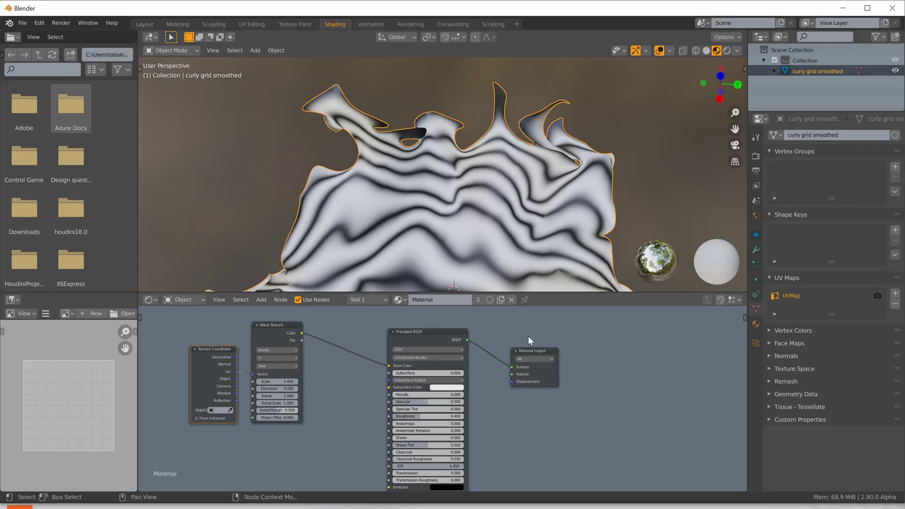
middle_drag(385, 183, 386, 150)
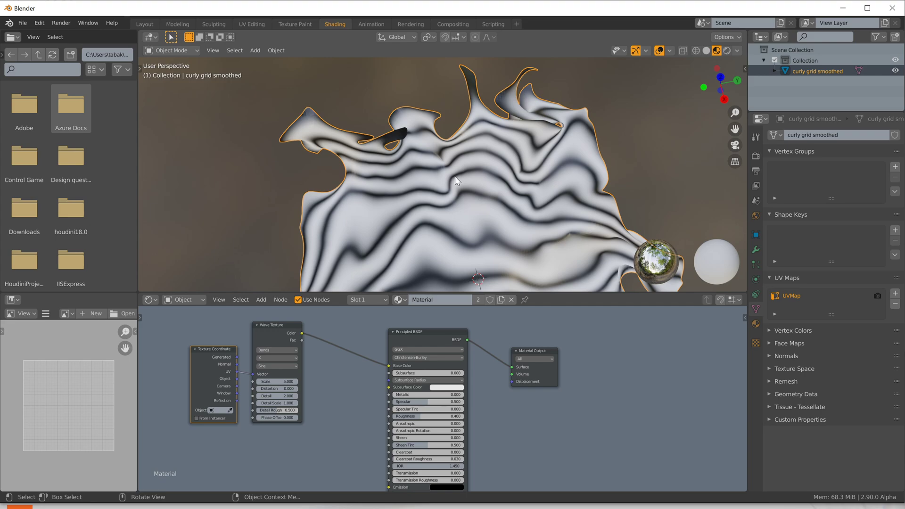
key(Delete)
key(shift+a)
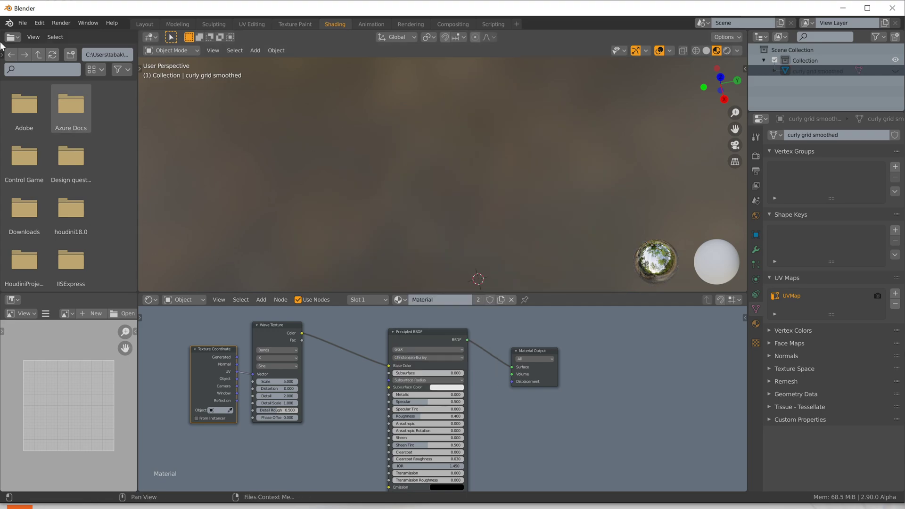
Import curly grid subdivided.obj as a Wavefront file from the 3D Objects folder
click(22, 22)
mouse_move(54, 167)
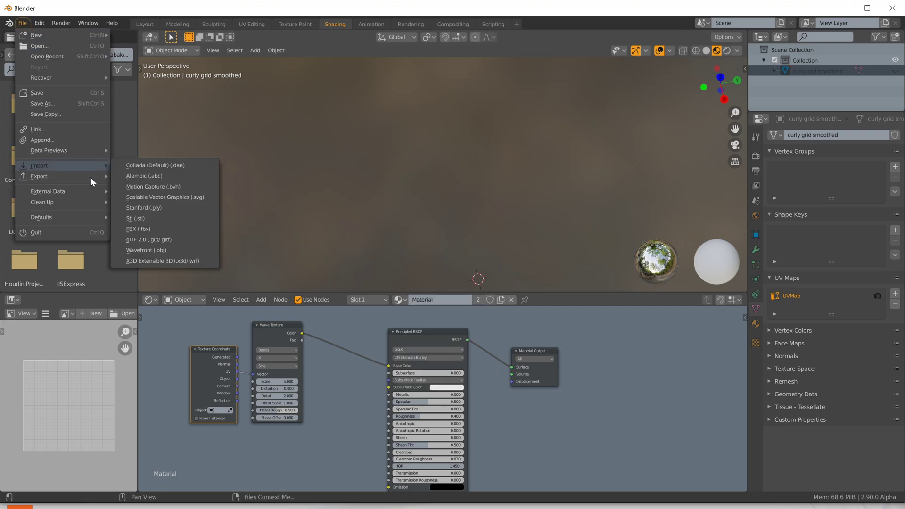
click(156, 249)
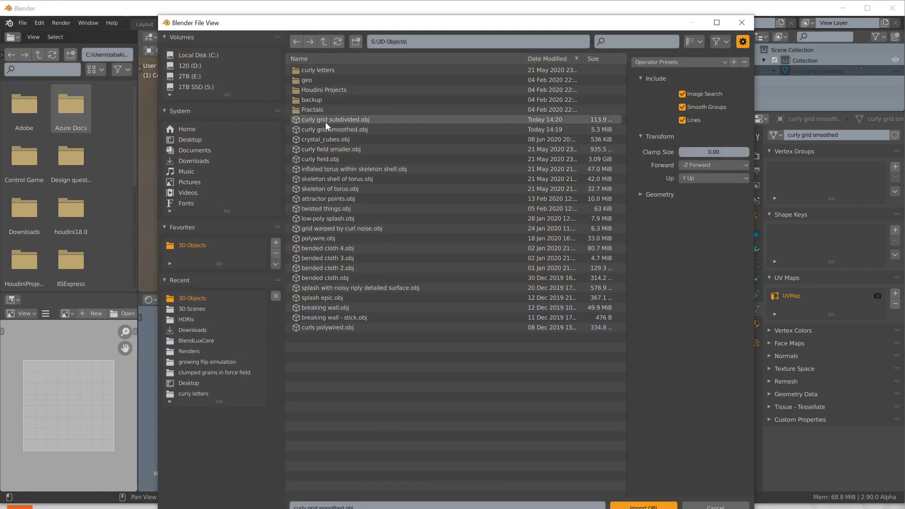
double_click(326, 121)
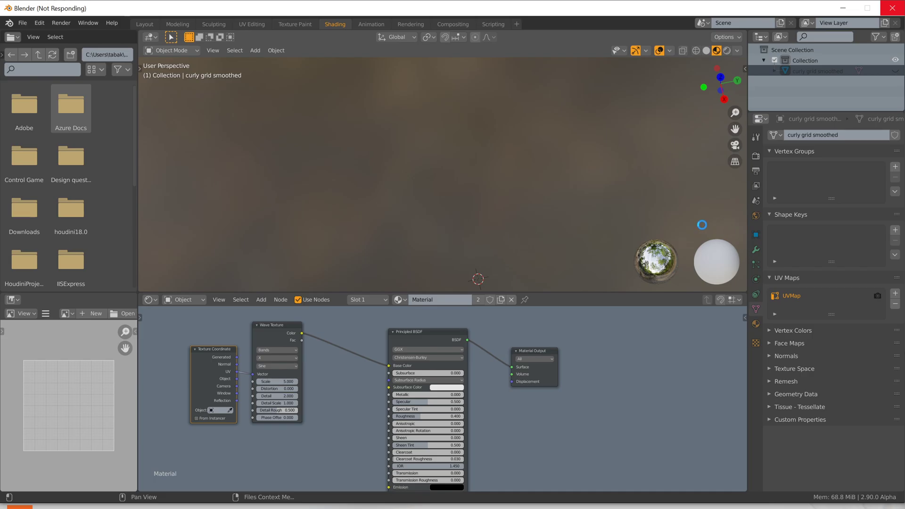
Switch to Houdini and display the solver1 node's unsmoothed result
key(alt+Tab)
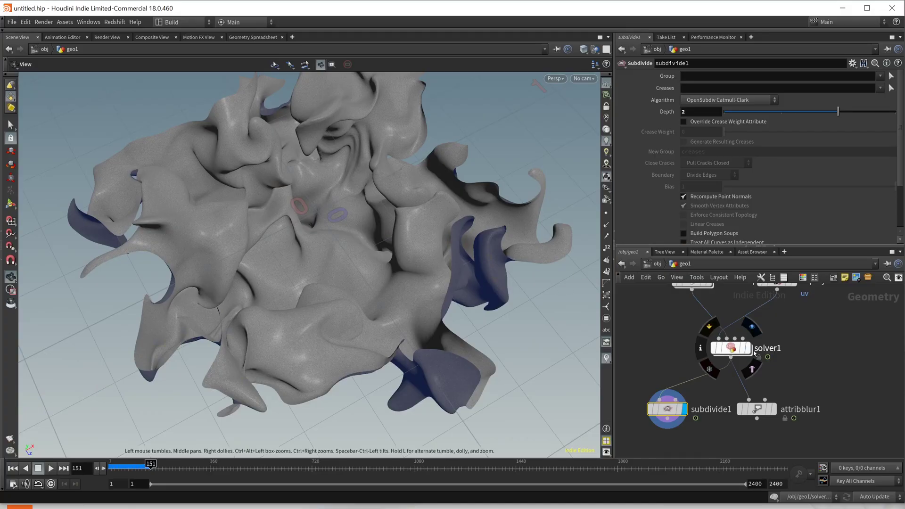
click(752, 328)
click(726, 350)
Save solver1's geometry as curly grid originl.obj in the 3D Objects folder
right_click(726, 350)
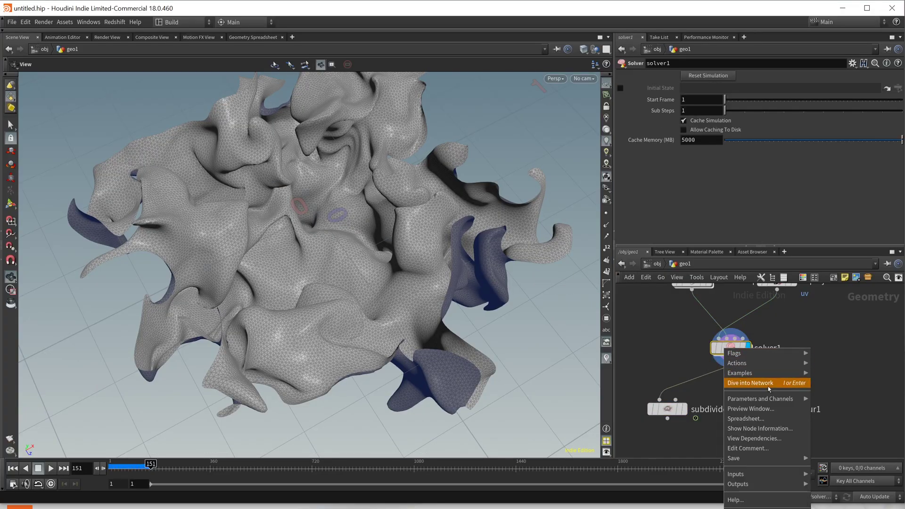
mouse_move(766, 460)
click(829, 458)
key(ctrl+v)
key(BackSpace)
key(BackSpace)
key(BackSpace)
key(BackSpace)
key(BackSpace)
key(BackSpace)
key(BackSpace)
key(BackSpace)
key(BackSpace)
key(BackSpace)
text(originam)
key(BackSpace)
key(BackSpace)
text(l)
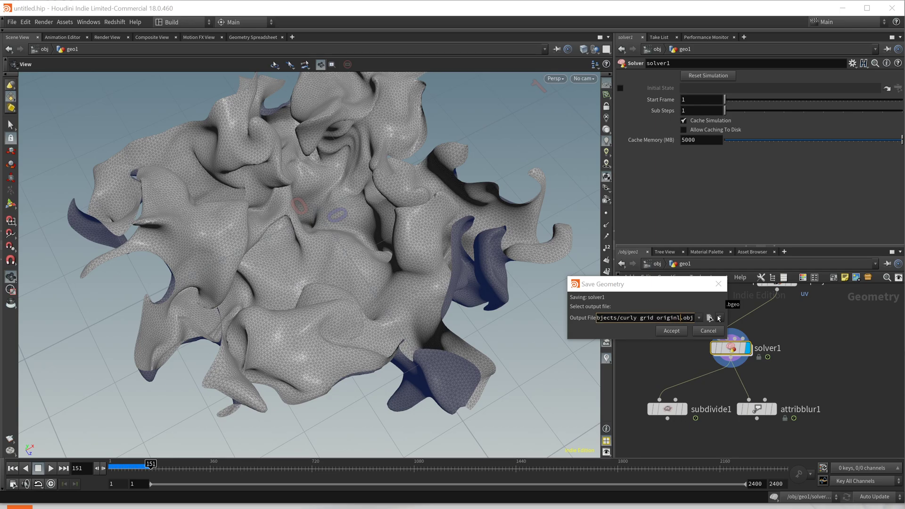
click(674, 330)
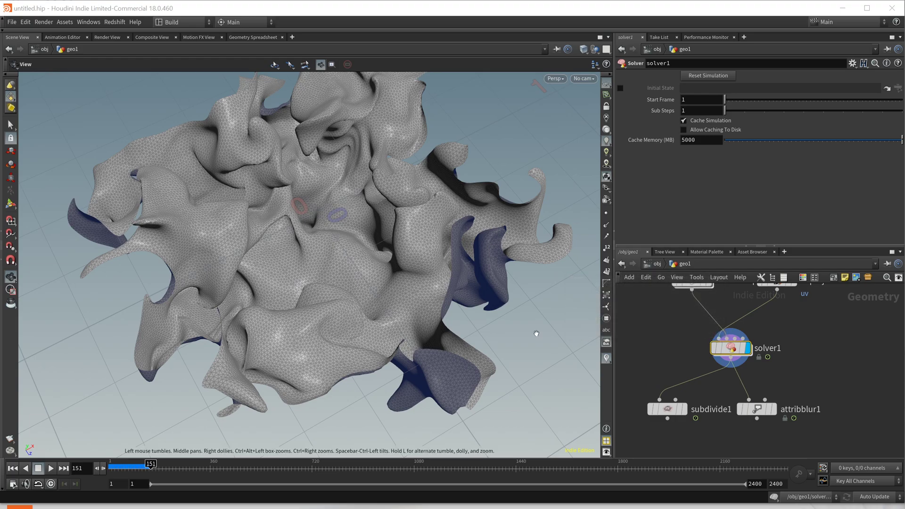
Switch to Blender and delete the curly grid subdivided mesh
key(alt+Tab)
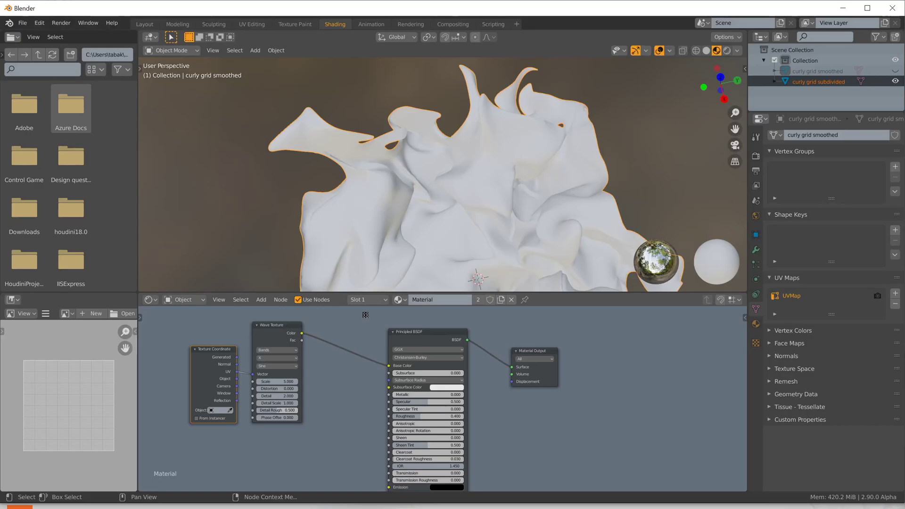
middle_drag(442, 187, 485, 176)
key(x)
click(482, 175)
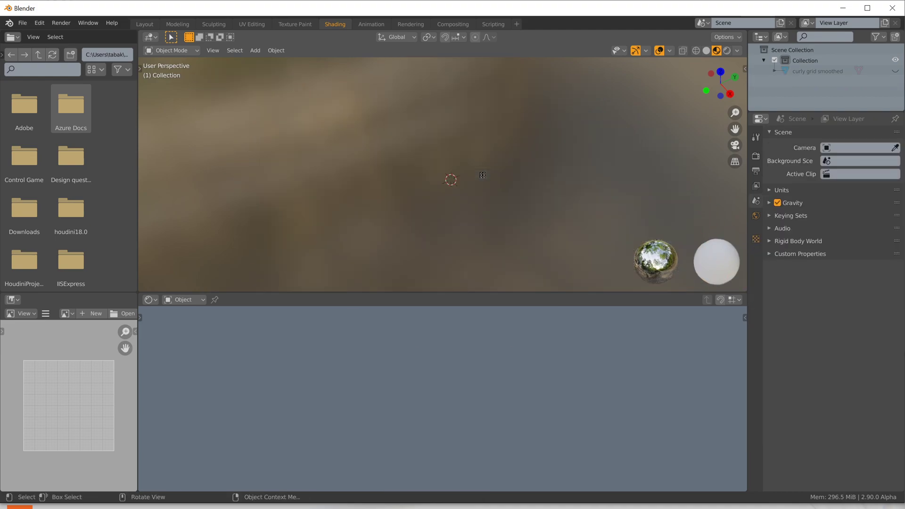
Import curly grid originl.obj as a Wavefront file from the 3D Objects folder
click(22, 22)
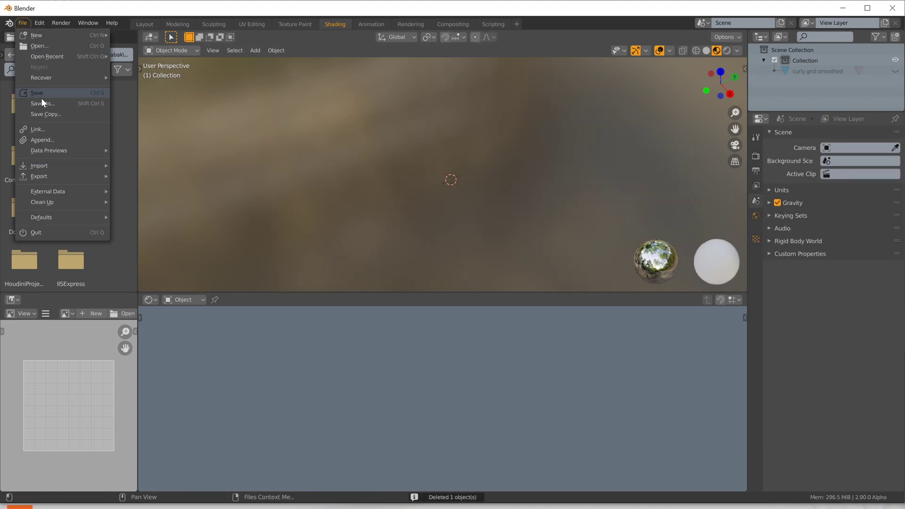
mouse_move(50, 166)
click(152, 251)
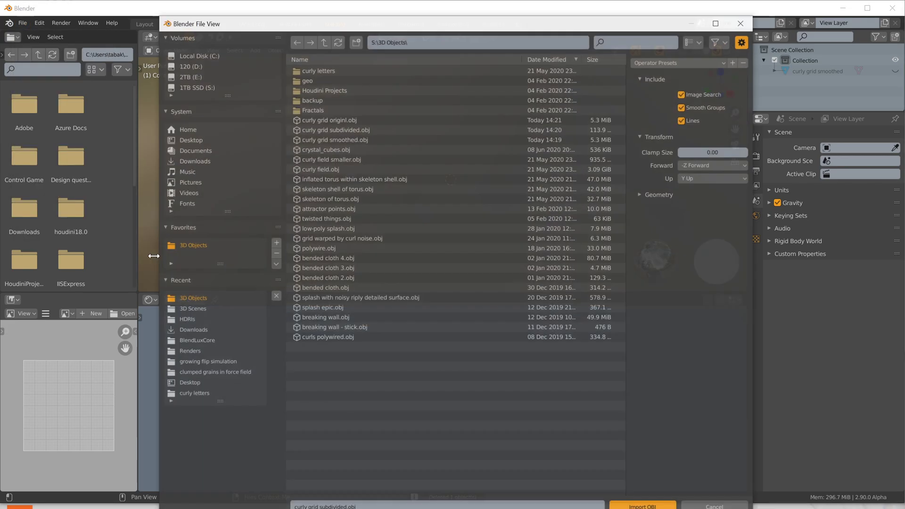
double_click(329, 120)
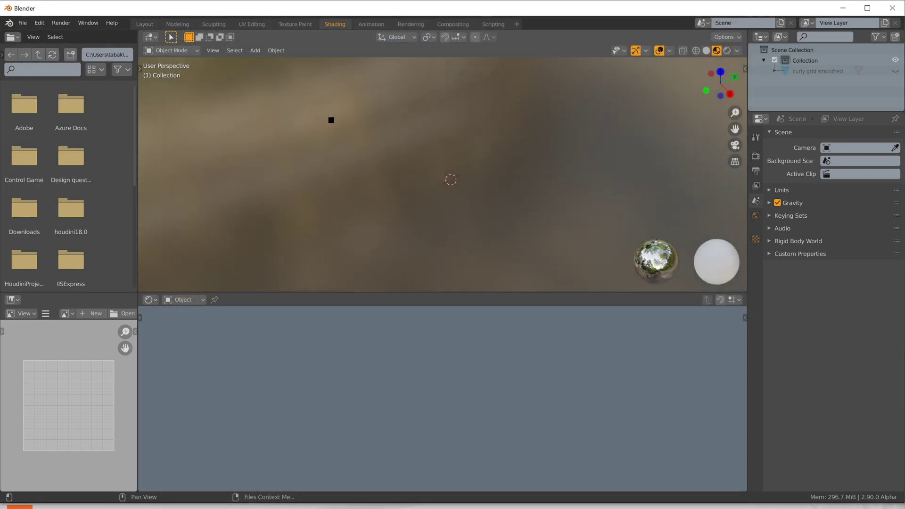
middle_drag(513, 194, 425, 199)
scroll(449, 202, up, 7)
scroll(480, 208, down, 4)
scroll(481, 208, down, 4)
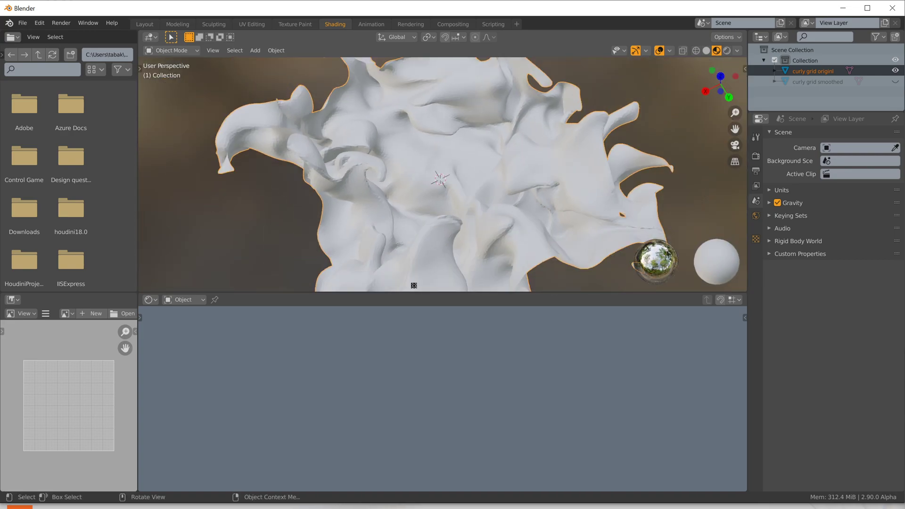
Assign the existing material named Material to the curly grid originl mesh
click(467, 237)
click(403, 300)
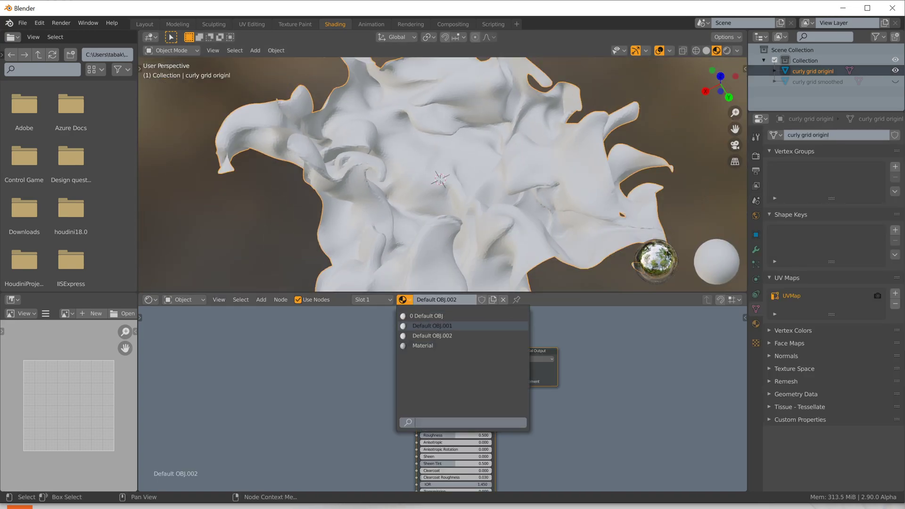
click(405, 346)
Move the Principled BSDF and Material Output nodes farther from the Wave Texture node to make room between them
middle_drag(457, 163, 511, 259)
scroll(579, 169, up, 5)
scroll(495, 245, down, 8)
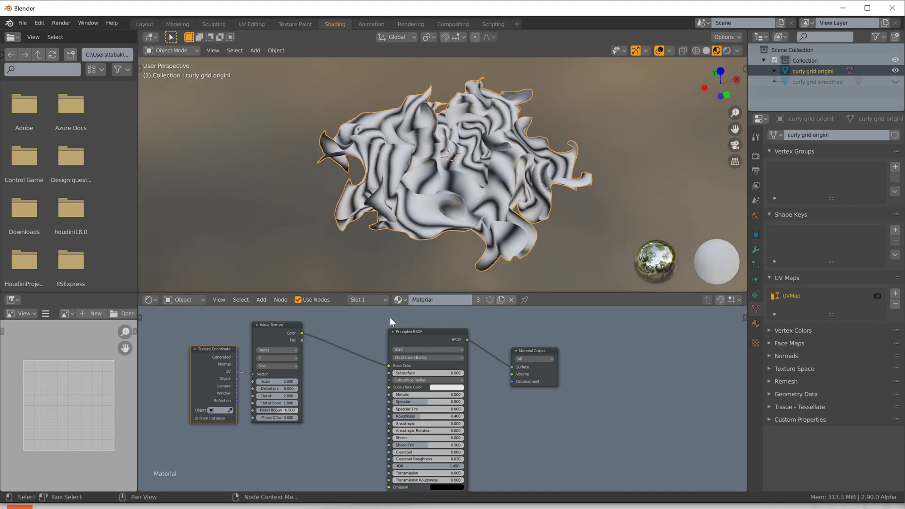
drag(375, 319, 530, 372)
drag(446, 339, 600, 341)
key(shift+a)
mouse_move(380, 416)
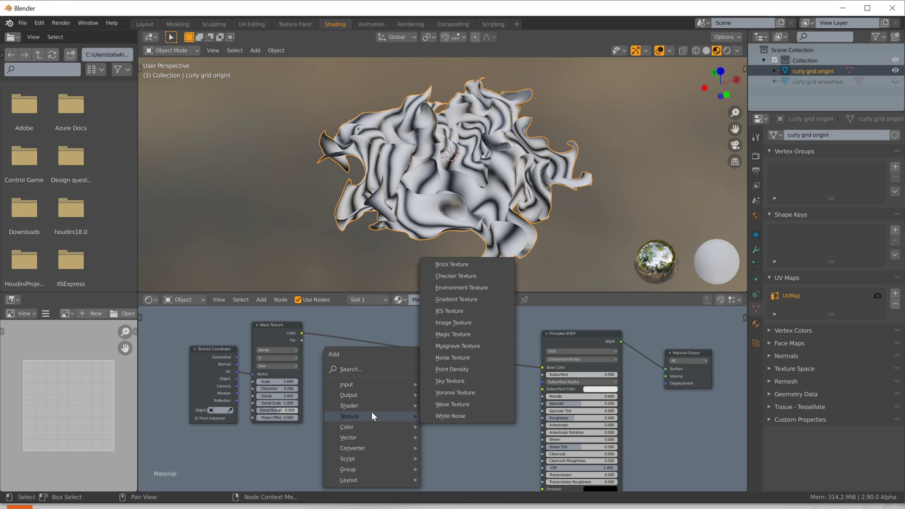
mouse_move(364, 451)
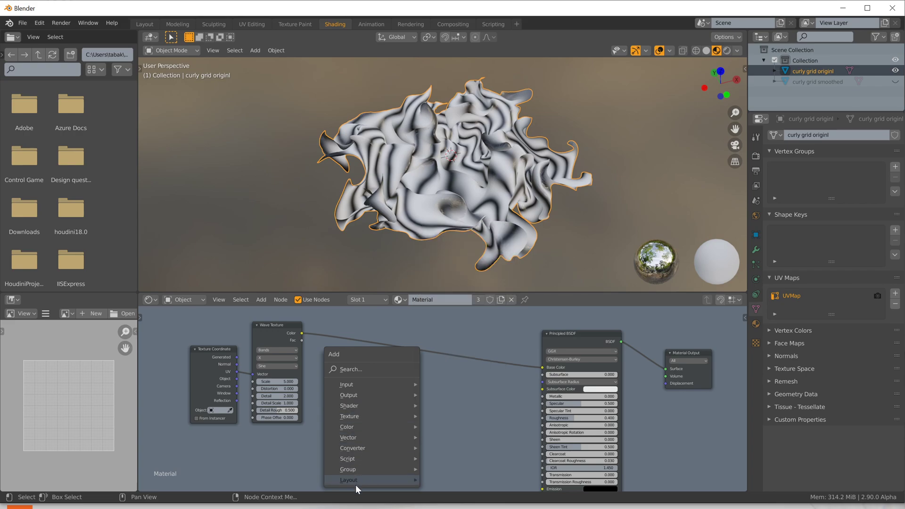
mouse_move(355, 484)
key(Escape)
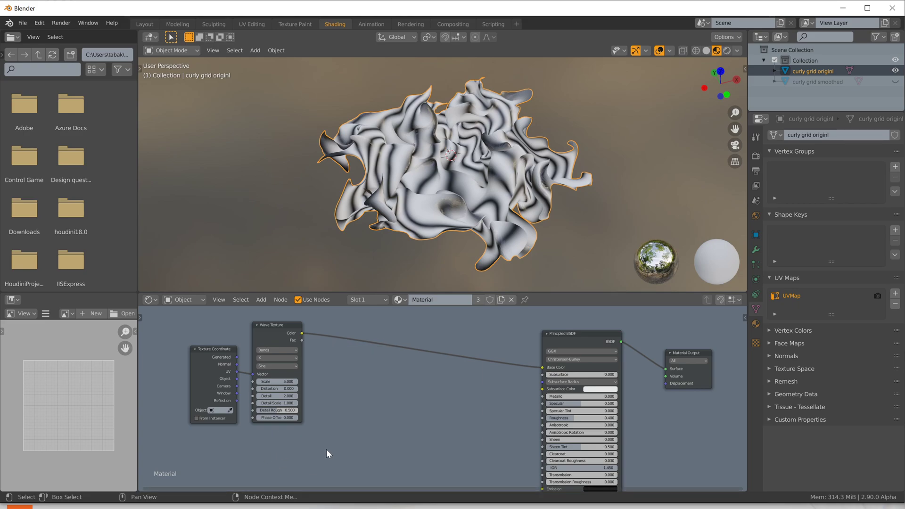
key(shift+a)
mouse_move(331, 448)
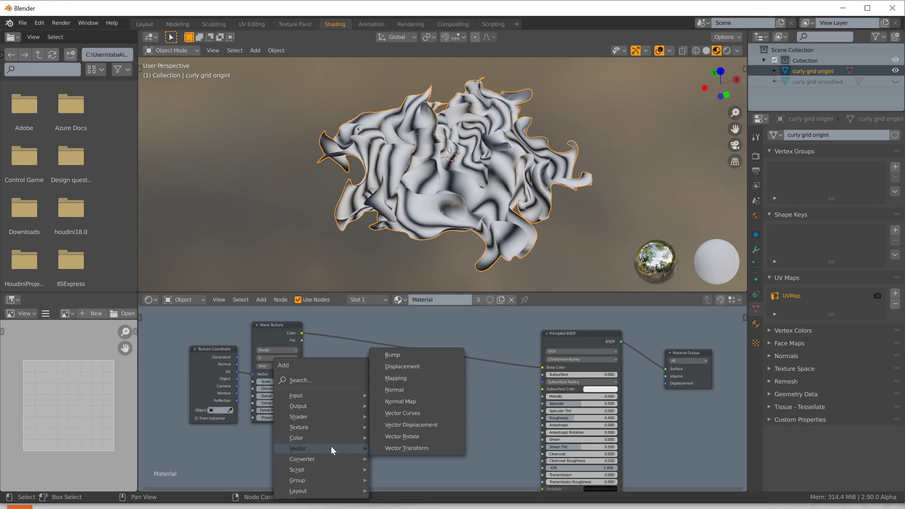
text(e)
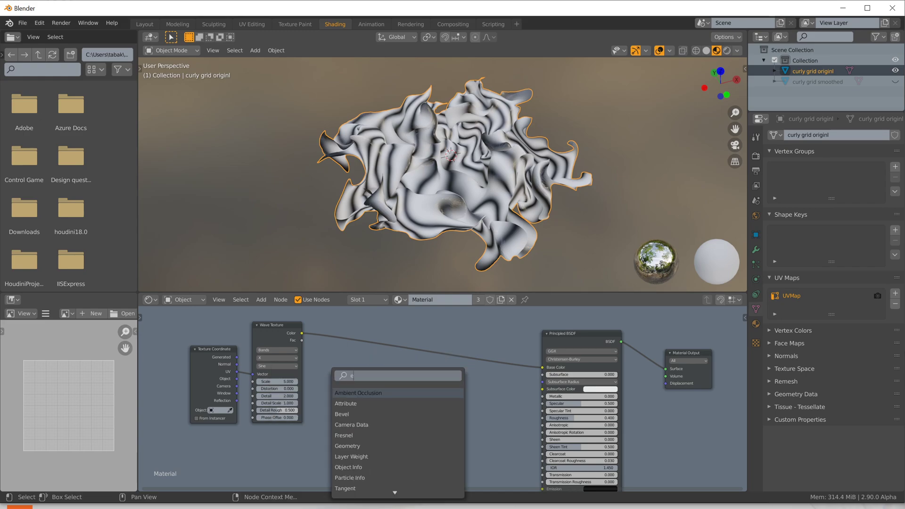
key(Escape)
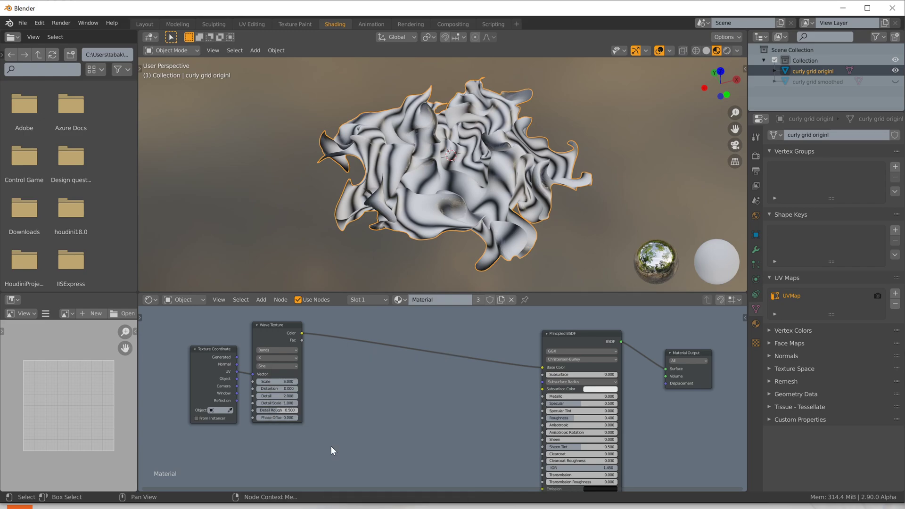
right_click(388, 437)
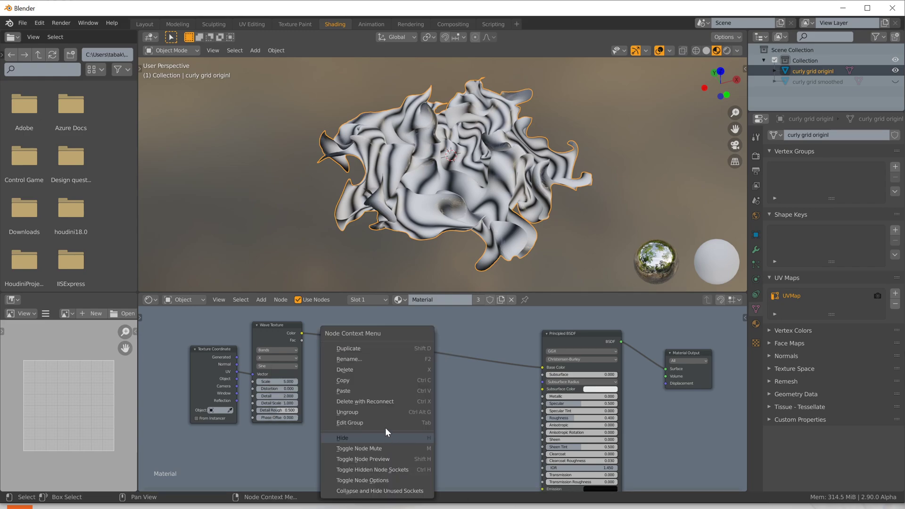
key(Escape)
Insert a Separate XYZ node on the link between the Wave Texture's color output and the Principled BSDF's base color
key(shift+a)
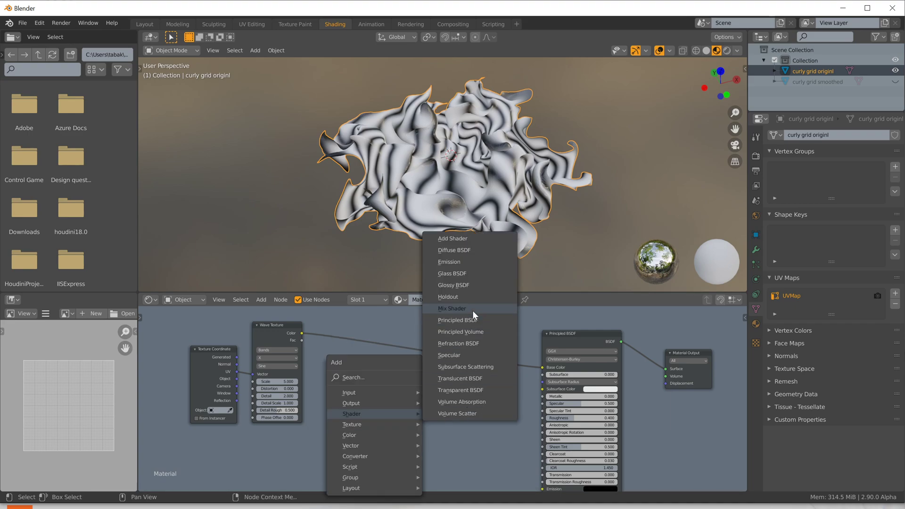
mouse_move(394, 444)
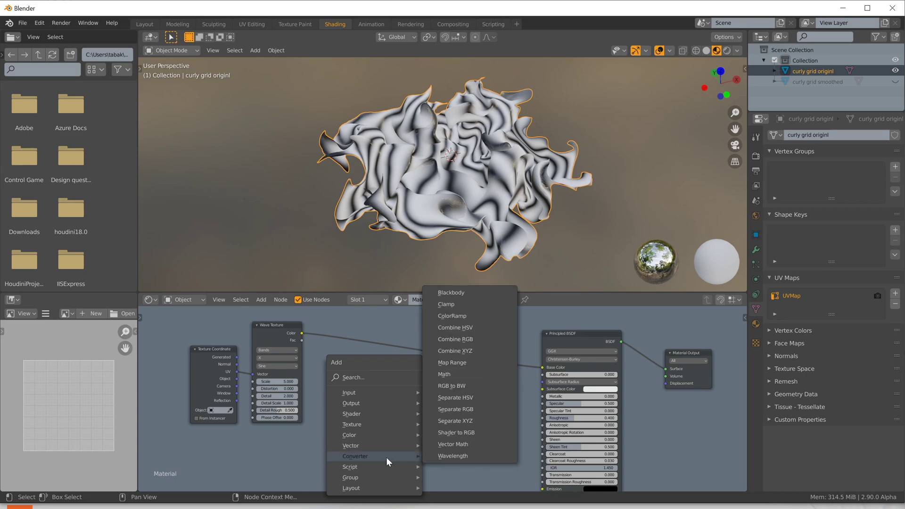
click(467, 421)
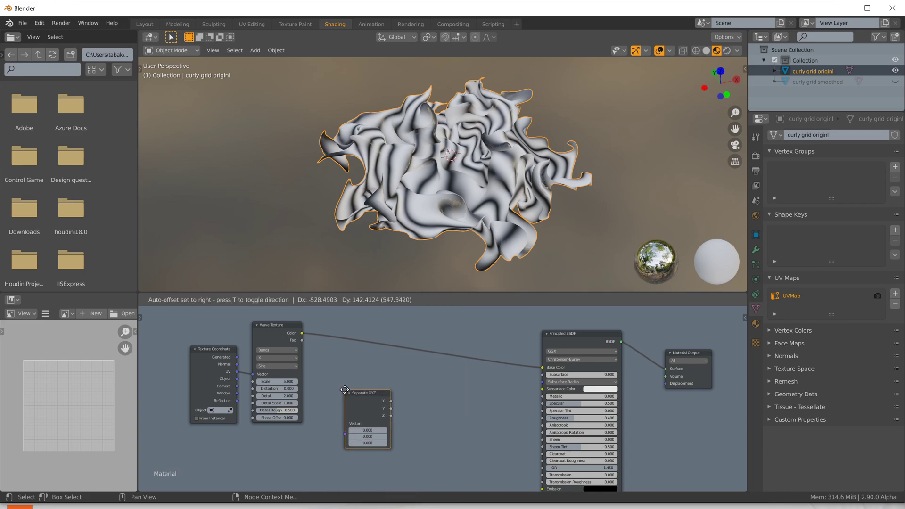
click(328, 312)
middle_drag(412, 366, 414, 415)
drag(350, 364, 337, 375)
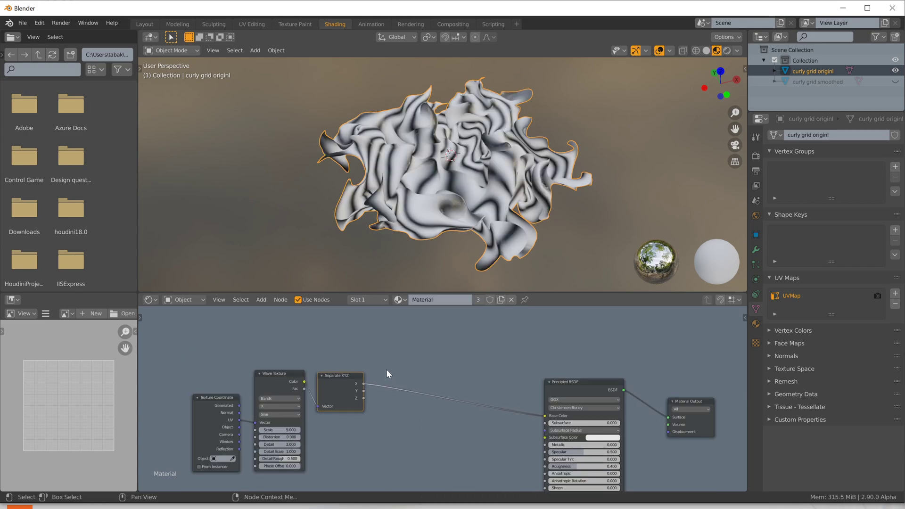
Add a Math node set to Add in the free space below the link from Separate XYZ to Principled BSDF
key(shift+a)
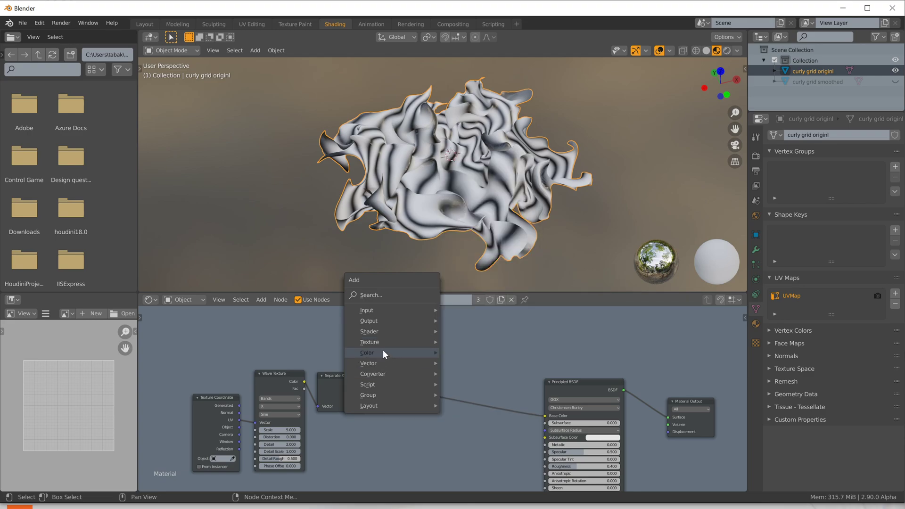
mouse_move(383, 352)
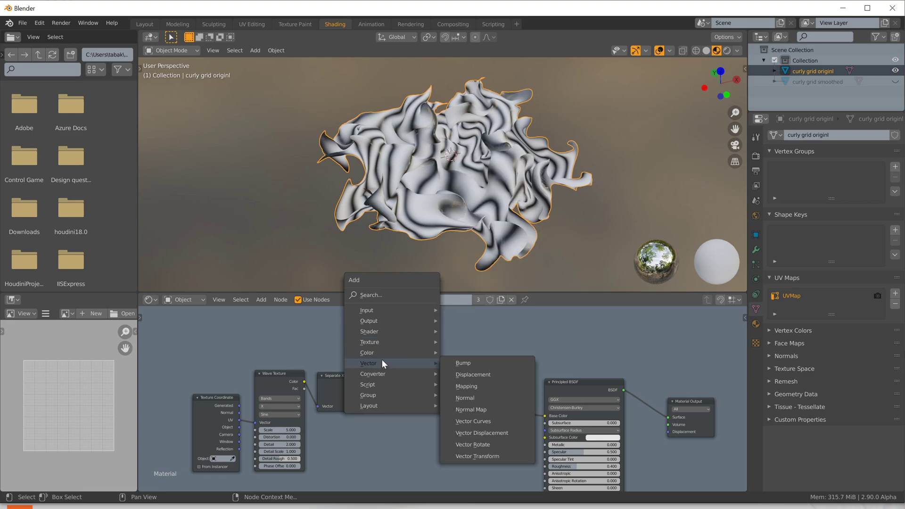
mouse_move(380, 371)
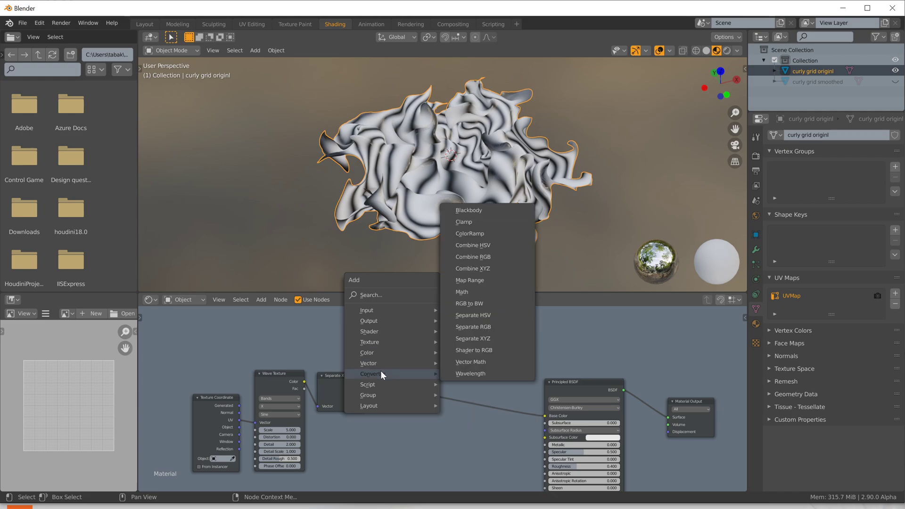
click(464, 292)
click(389, 428)
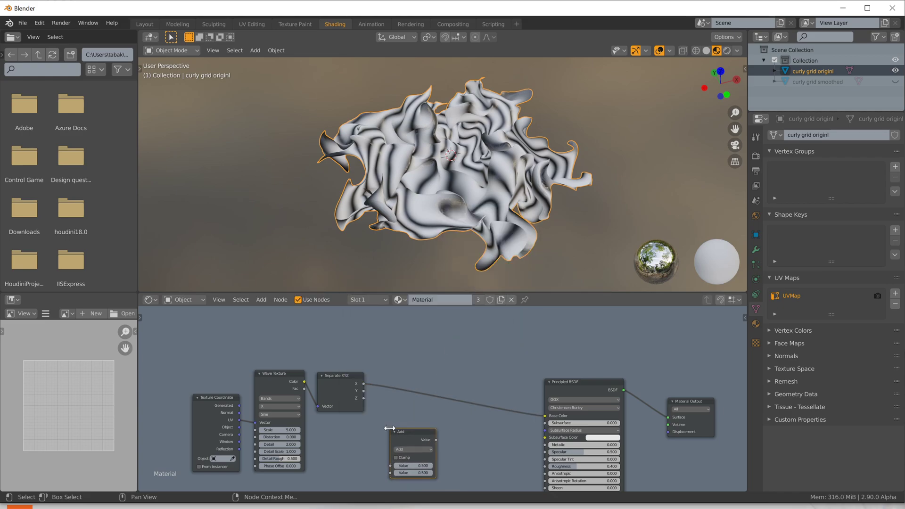
click(410, 449)
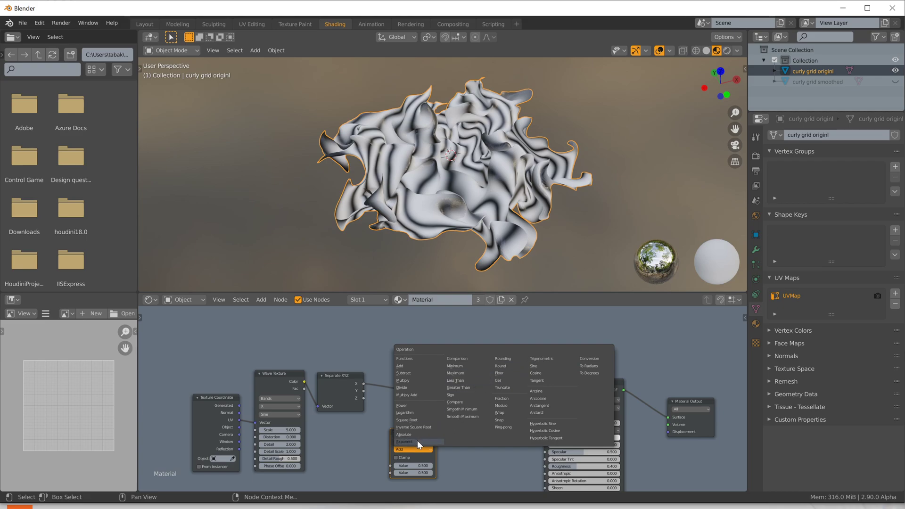
click(462, 465)
key(shift+a)
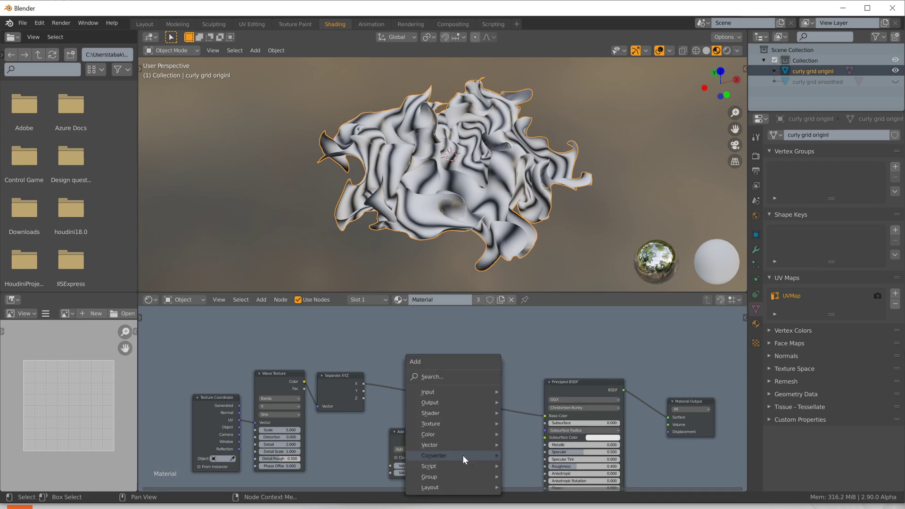
click(440, 373)
text(ran)
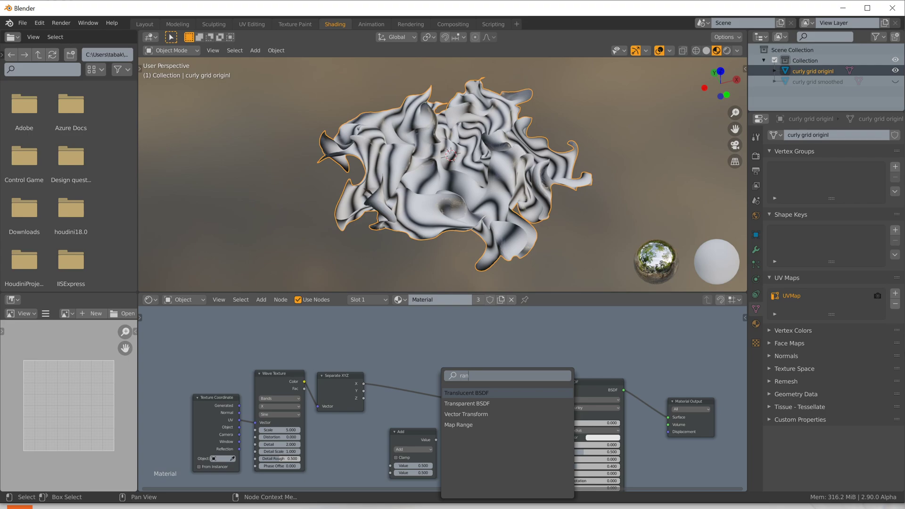
key(Escape)
Rearrange the Texture Coordinate, Wave Texture, Separate XYZ and Add nodes into a more compact layout
drag(418, 433, 405, 425)
middle_drag(334, 442, 384, 413)
drag(262, 368, 242, 332)
drag(327, 342, 307, 335)
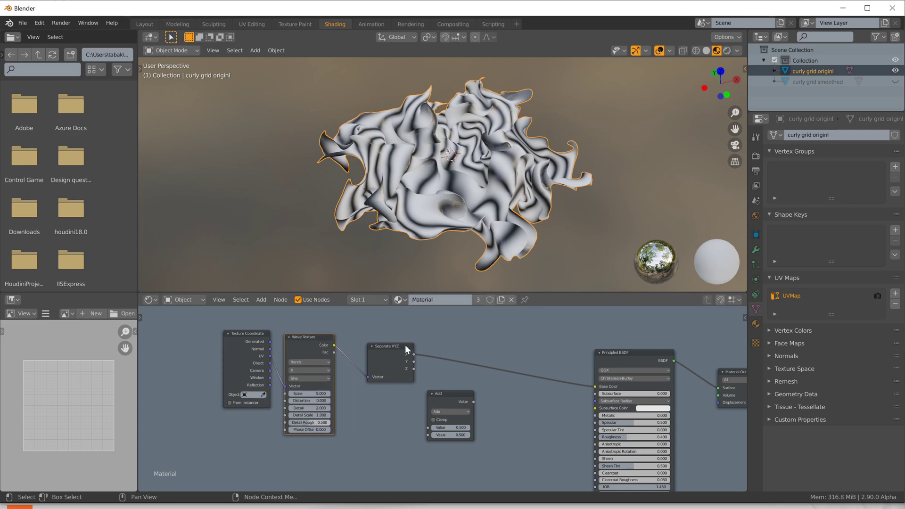
drag(407, 345, 387, 330)
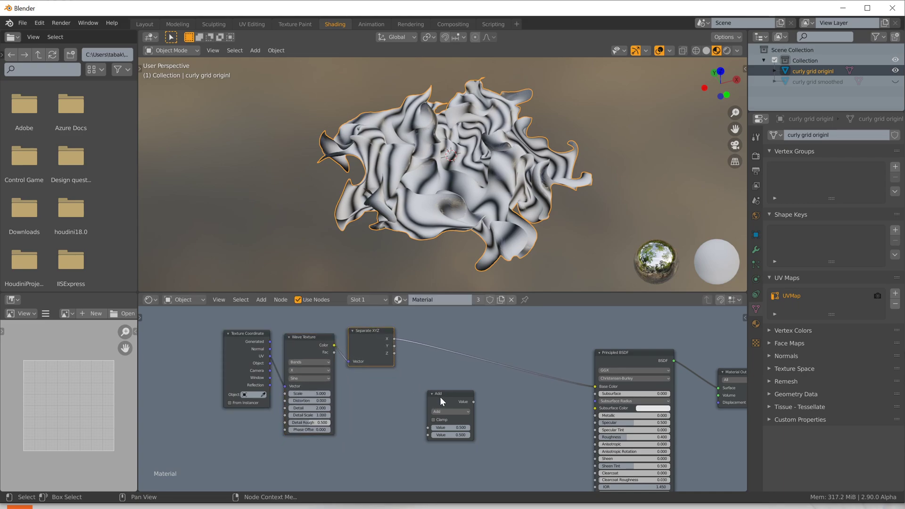
drag(457, 396, 439, 401)
Set the Wave Texture node's scale to 2
mouse_move(309, 393)
mouse_down()
mouse_move(299, 393)
mouse_move(312, 393)
mouse_up()
click(313, 393)
text(2)
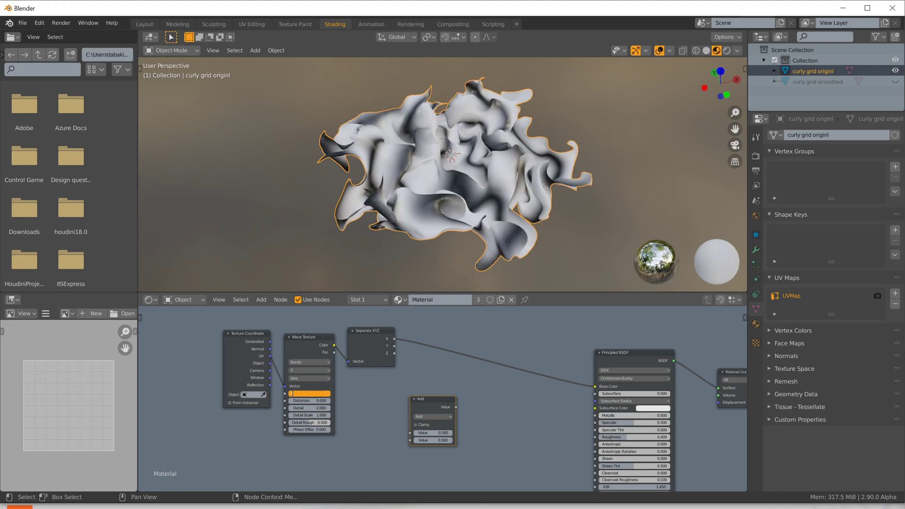
key(Return)
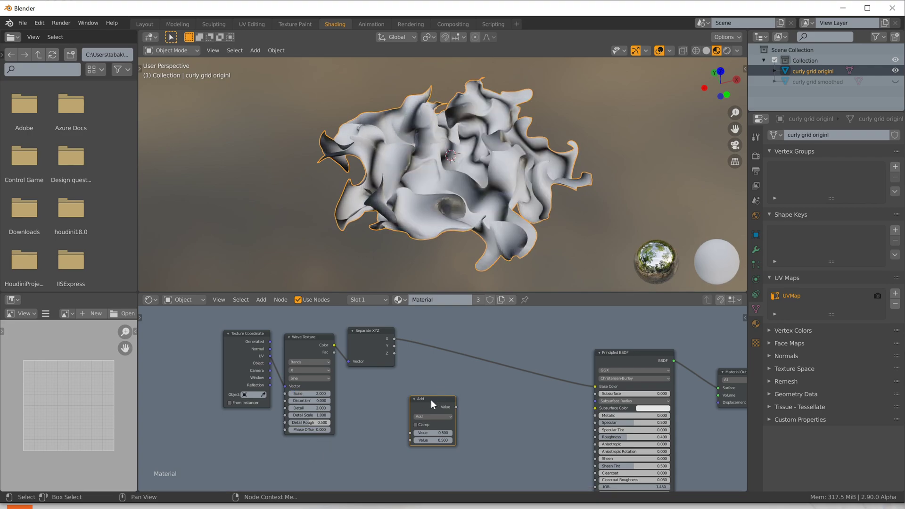
Insert the Add node between Separate XYZ and Principled BSDF, and raise its unconnected second value
drag(433, 399, 421, 407)
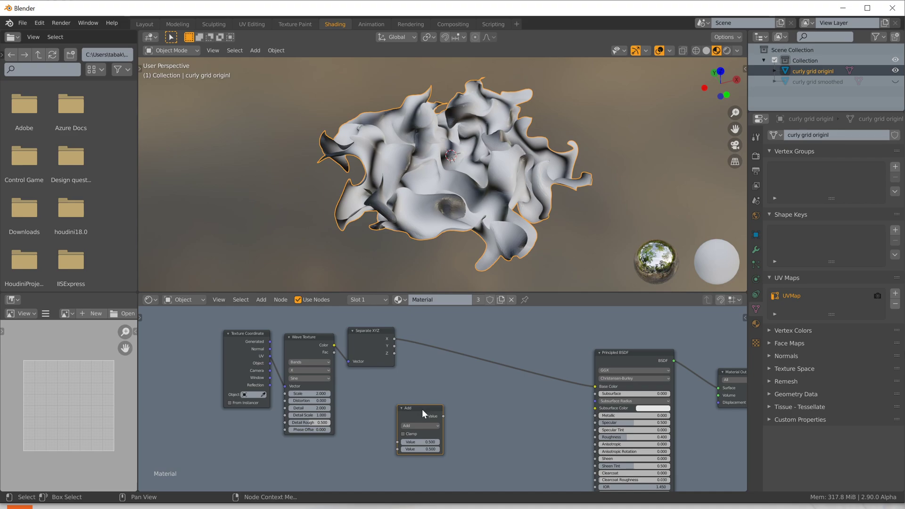
mouse_move(423, 409)
mouse_down()
mouse_move(428, 344)
mouse_move(426, 385)
mouse_move(443, 340)
mouse_up()
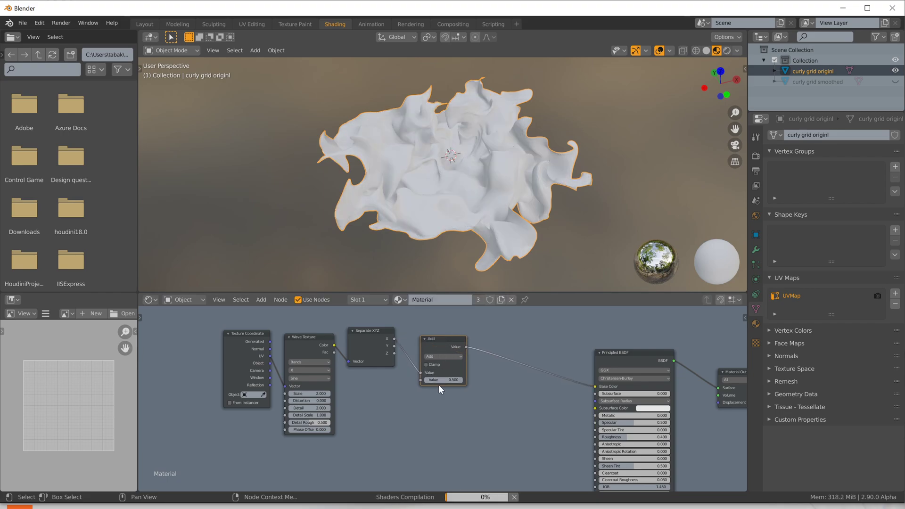
drag(443, 379, 455, 380)
Insert a second Math node between the Add node and Principled BSDF, and set its operation to Sine
key(shift+a)
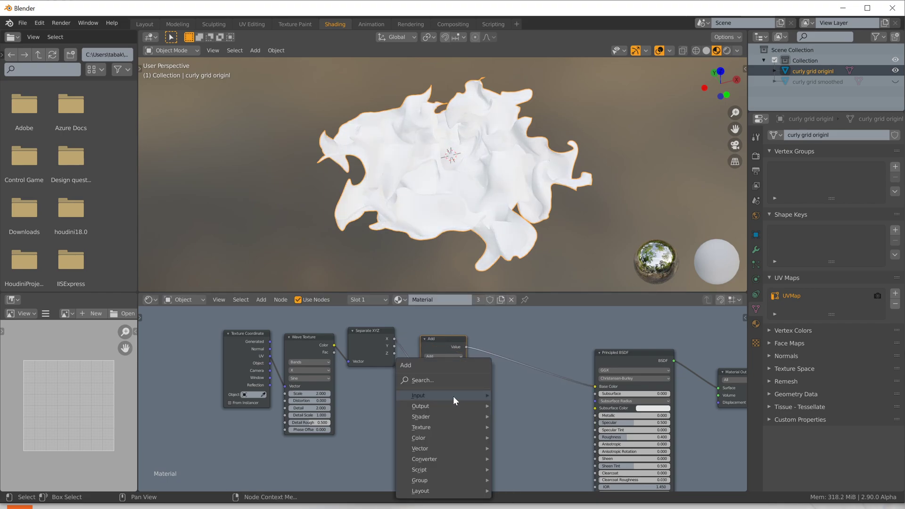
mouse_move(430, 450)
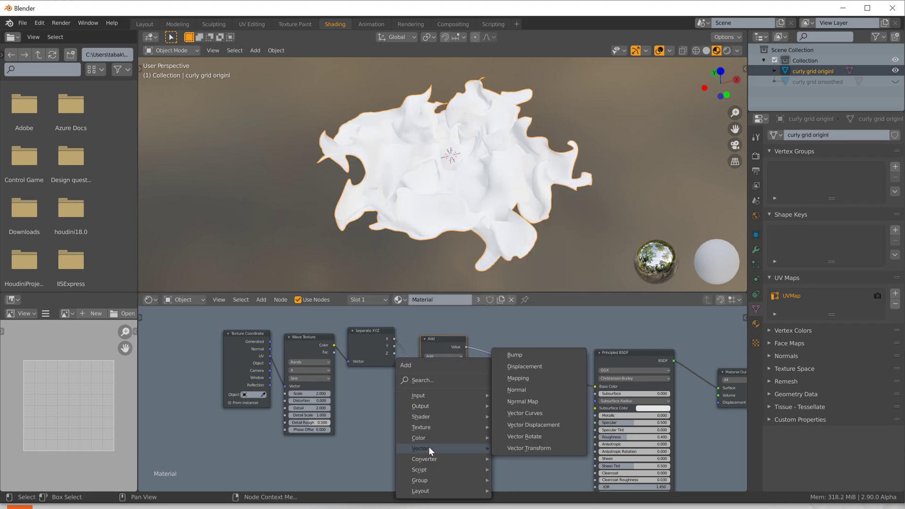
click(527, 377)
click(490, 346)
click(515, 368)
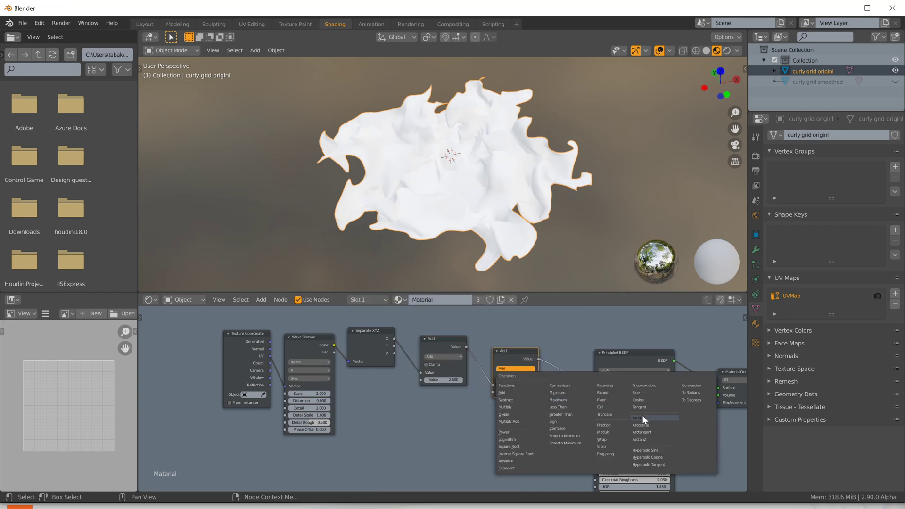
click(643, 392)
drag(509, 350, 498, 332)
Move the Principled BSDF and Material Output nodes farther from the Sine node to free space for another node
middle_drag(503, 412, 400, 445)
drag(504, 359, 627, 413)
drag(541, 382, 622, 371)
Add another Math node set to Add just below the link from the Sine node to Principled BSDF
click(462, 411)
key(shift+a)
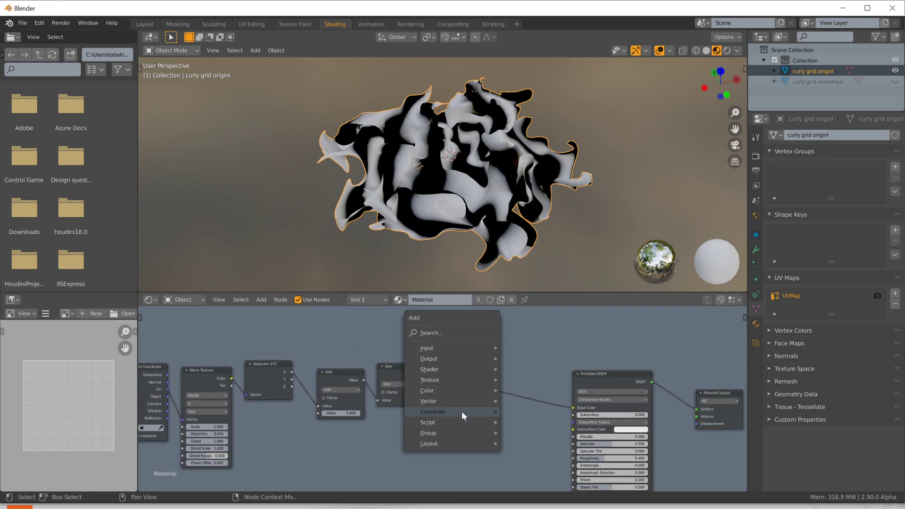
mouse_move(462, 411)
click(533, 330)
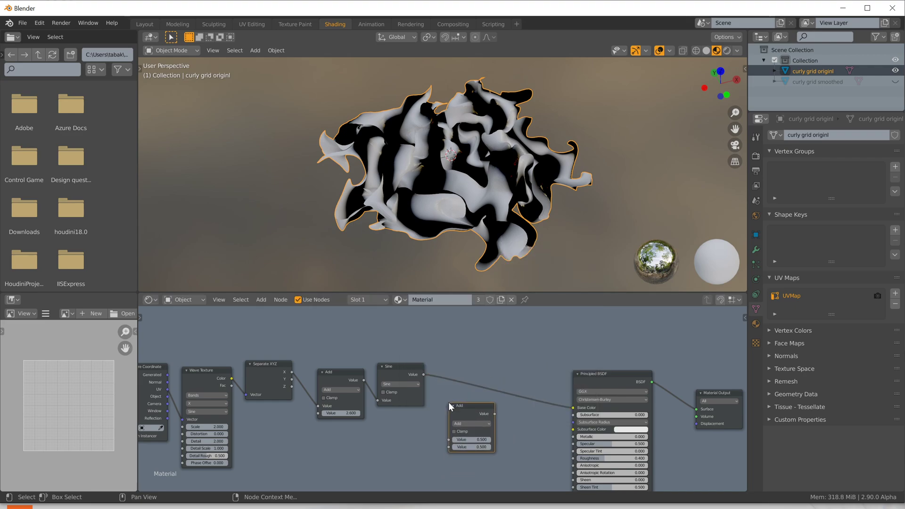
Change the loose Add node's operation to Absolute and insert it between Sine and Principled BSDF
click(468, 424)
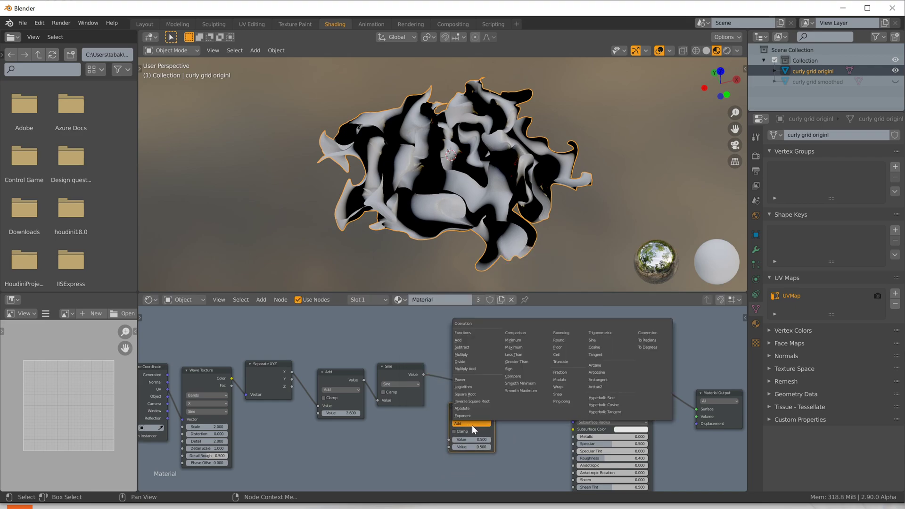
click(411, 414)
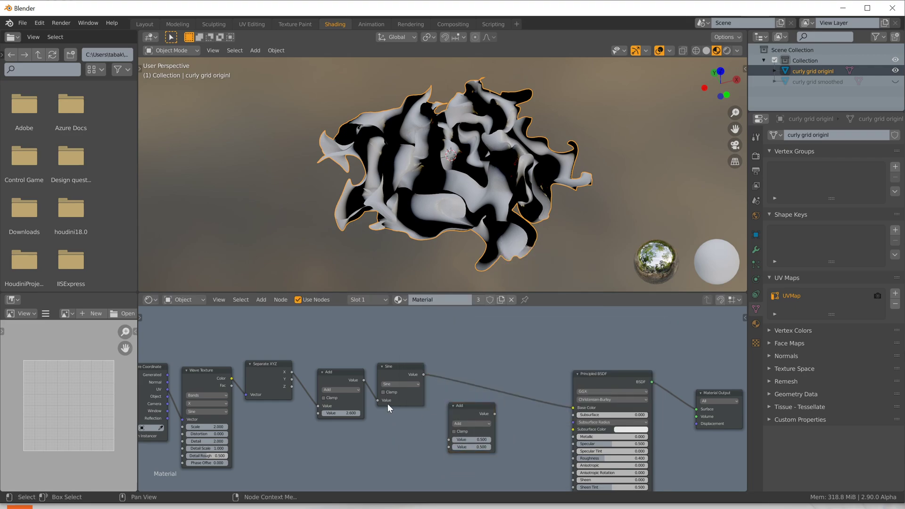
click(464, 424)
click(470, 410)
drag(467, 410, 460, 365)
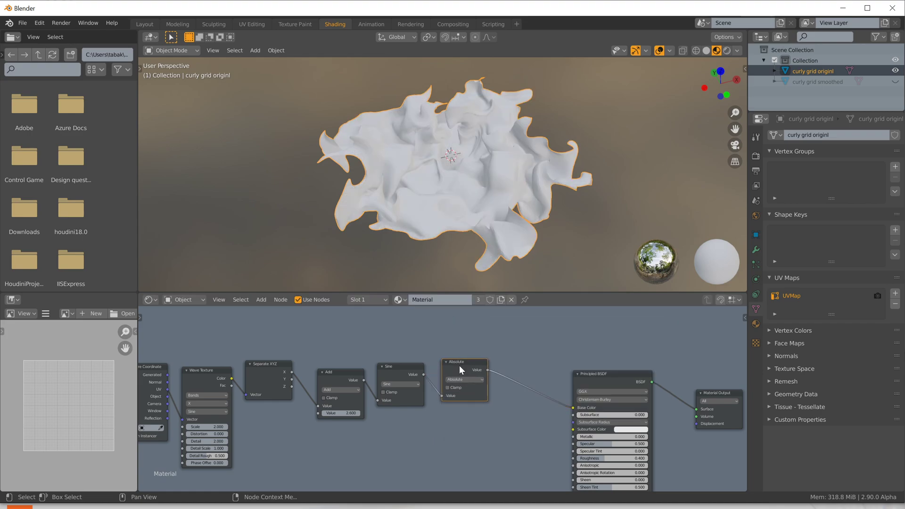
Move the Principled BSDF and Material Output nodes farther from the Absolute node to make room
middle_drag(516, 406, 460, 415)
drag(513, 367, 680, 370)
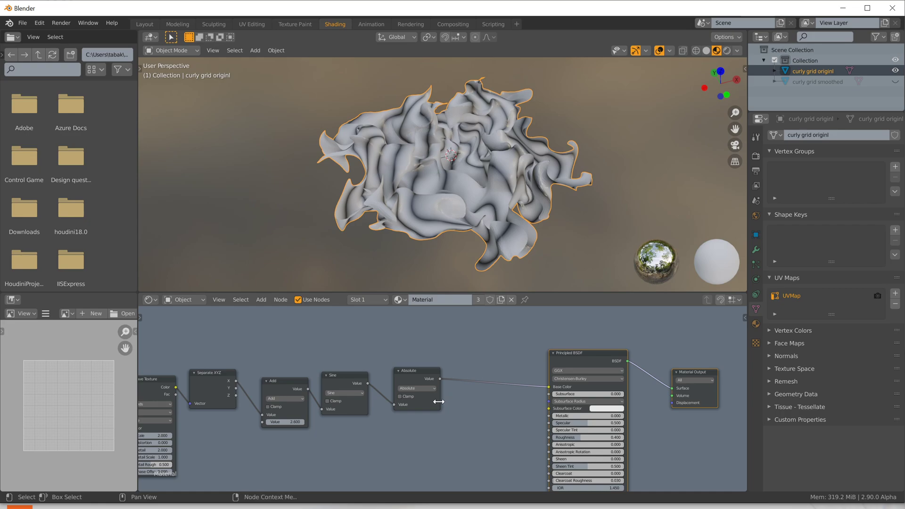
key(shift+a)
mouse_move(439, 401)
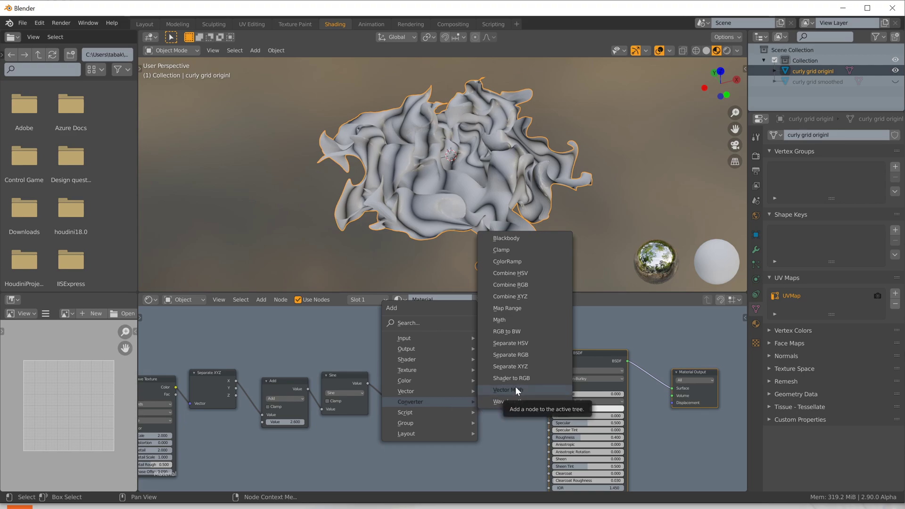
Delete the Add, Sine and Absolute math nodes between Separate XYZ and Principled BSDF
drag(207, 338, 459, 417)
drag(270, 343, 479, 410)
key(x)
Add a Noise Texture node between Separate XYZ and Principled BSDF, leaving space beside Separate XYZ for another node
key(shift+a)
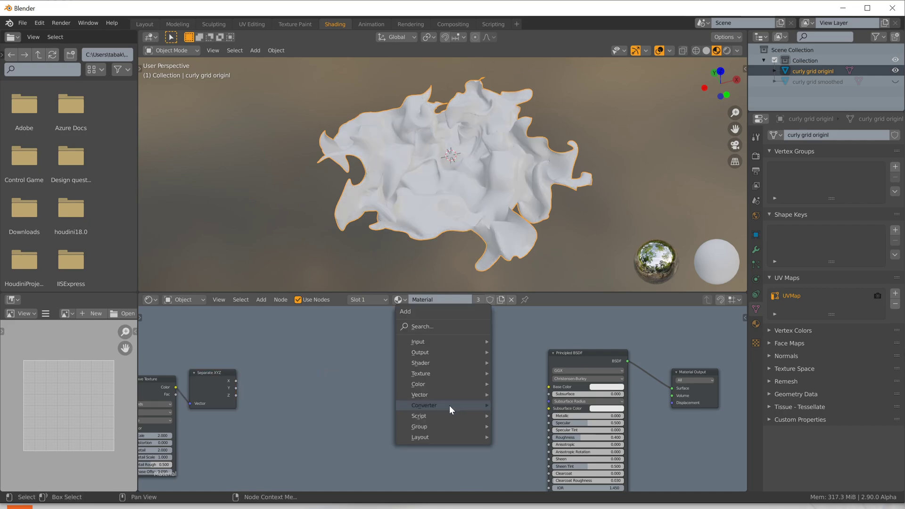
mouse_move(440, 372)
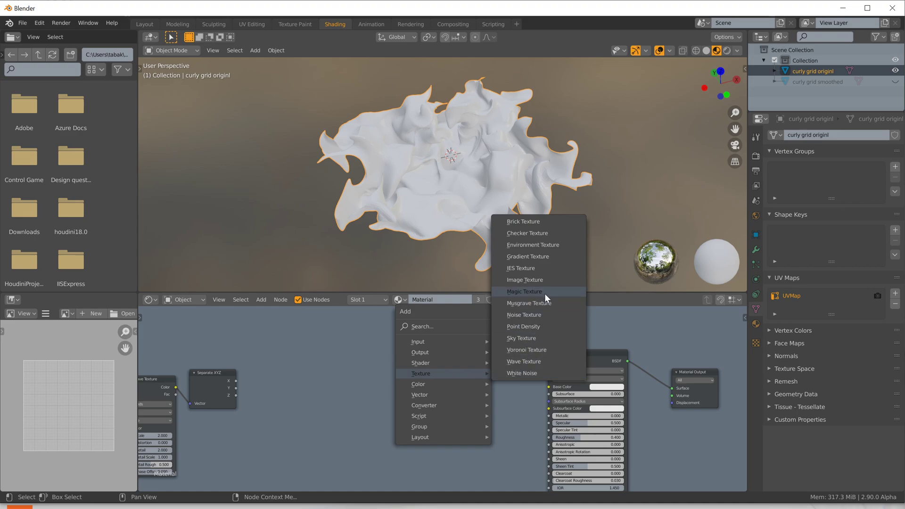
click(544, 315)
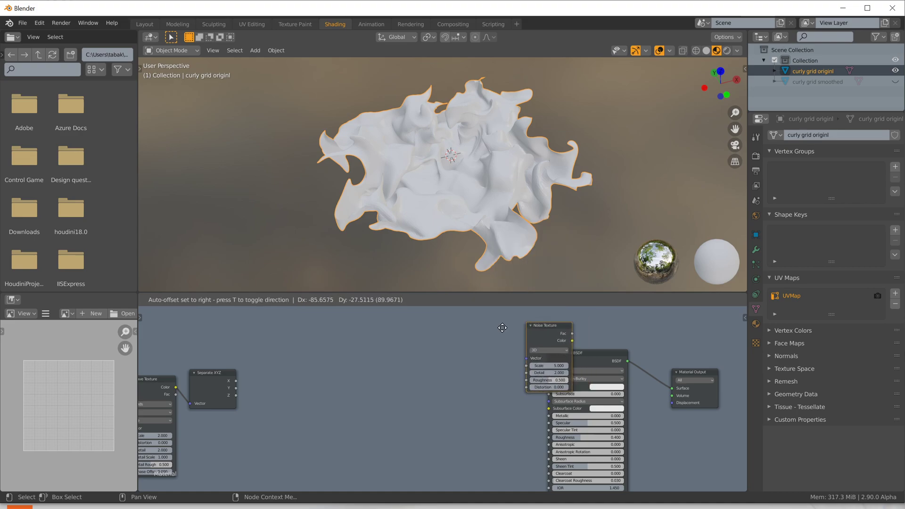
click(277, 357)
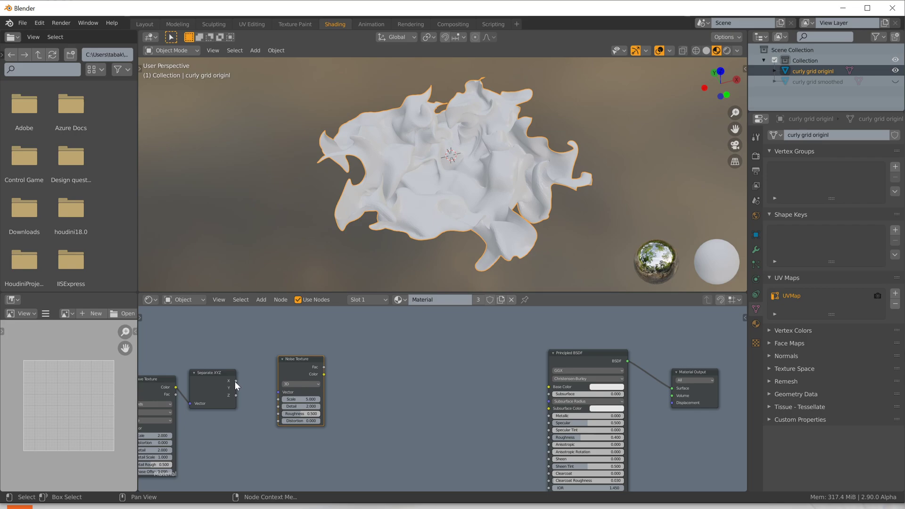
drag(278, 360, 315, 353)
Insert Combine XYZ between the X output of Separate XYZ and the Noise Texture's Vector input, and link the noise Fac to Base Color
key(shift+a)
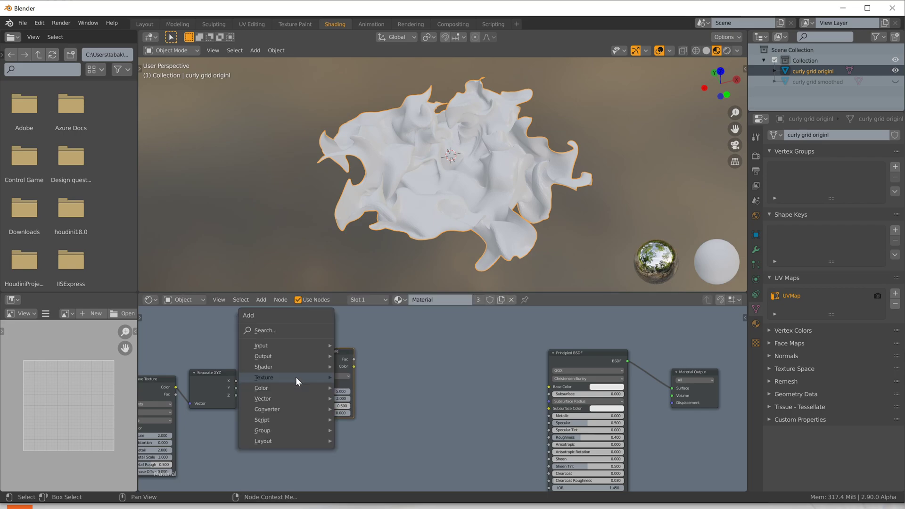
mouse_move(296, 377)
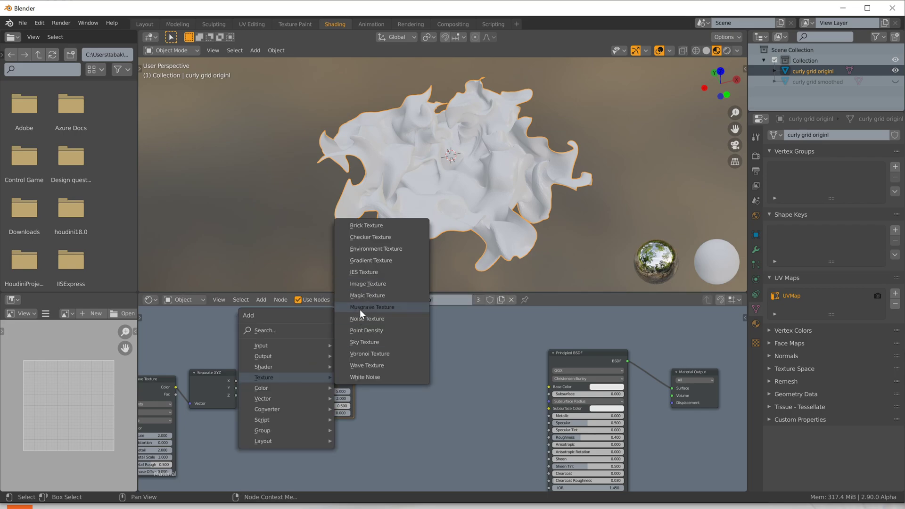
mouse_move(305, 406)
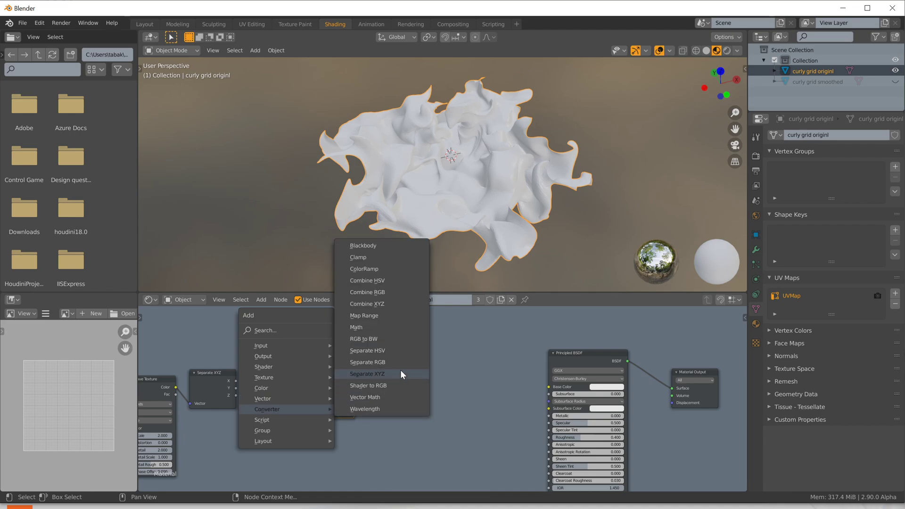
click(400, 302)
click(247, 369)
drag(236, 380, 270, 371)
drag(354, 359, 546, 386)
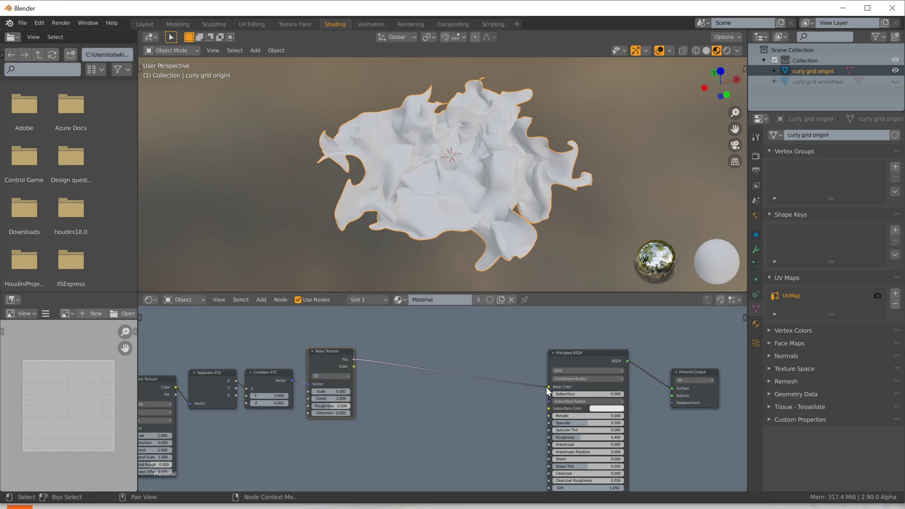
Insert a Bright/Contrast node between the Noise Texture's Fac output and the Principled BSDF's Base Color
mouse_move(478, 205)
middle_down()
mouse_move(469, 179)
mouse_move(460, 216)
mouse_move(443, 204)
middle_up()
scroll(460, 208, up, 5)
scroll(444, 204, down, 6)
middle_drag(247, 425, 277, 429)
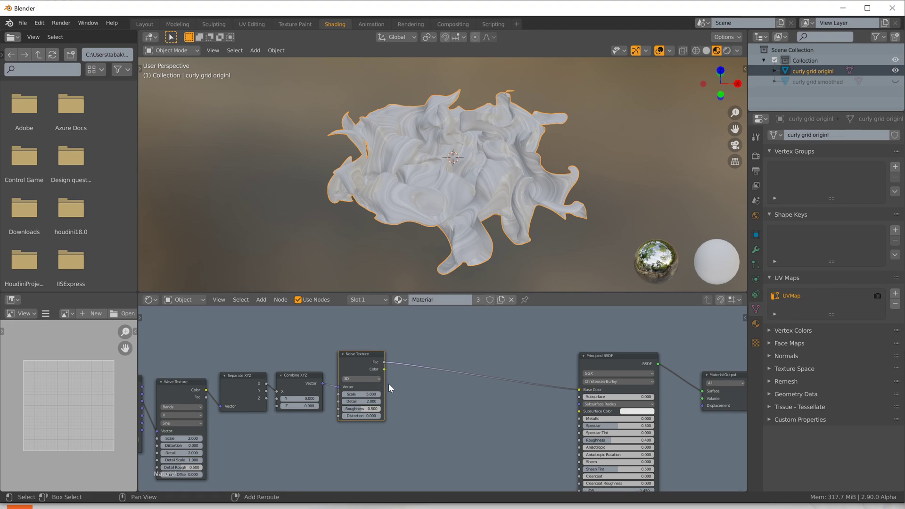
key(shift+a)
mouse_move(390, 384)
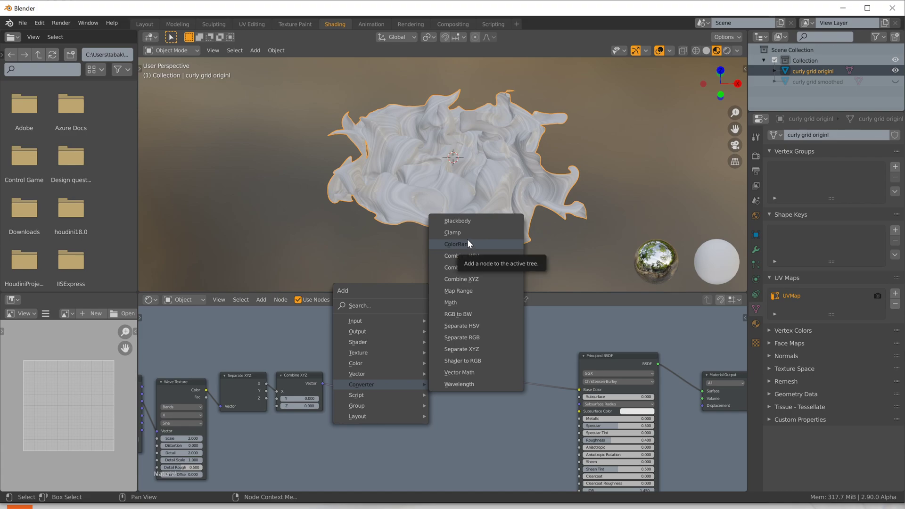
mouse_move(385, 363)
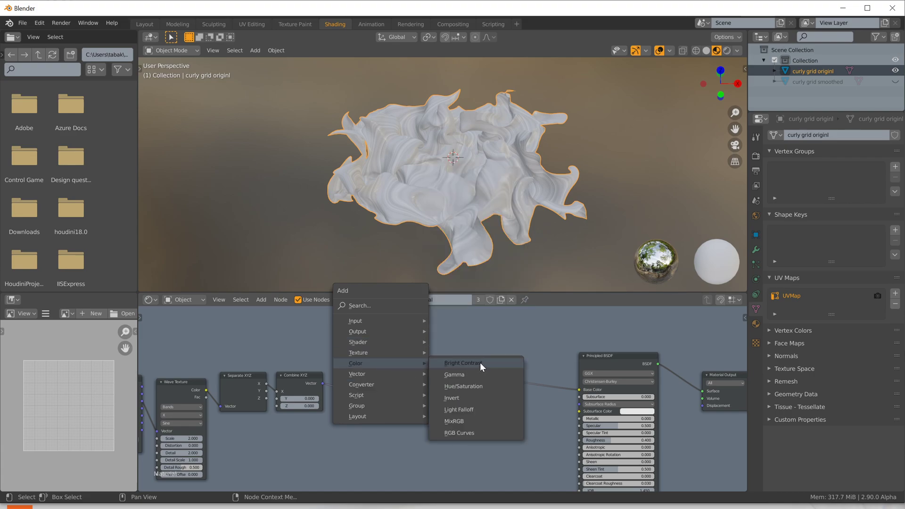
click(480, 363)
click(410, 352)
Set the Bright/Contrast node's contrast to 3.400 and the Noise Texture's scale to 23.900
scroll(443, 230, up, 6)
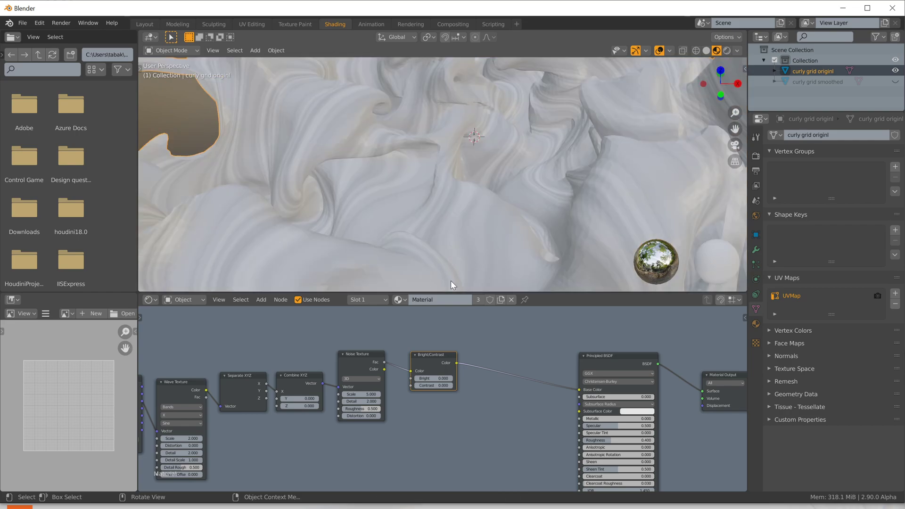
scroll(438, 356, down, 2)
drag(443, 387, 475, 388)
scroll(388, 416, up, 2)
drag(347, 393, 398, 393)
Insert a ColorRamp node between Bright/Contrast and Principled BSDF, and move the Principled BSDF node slightly away from it
middle_drag(497, 374, 453, 392)
key(shift+a)
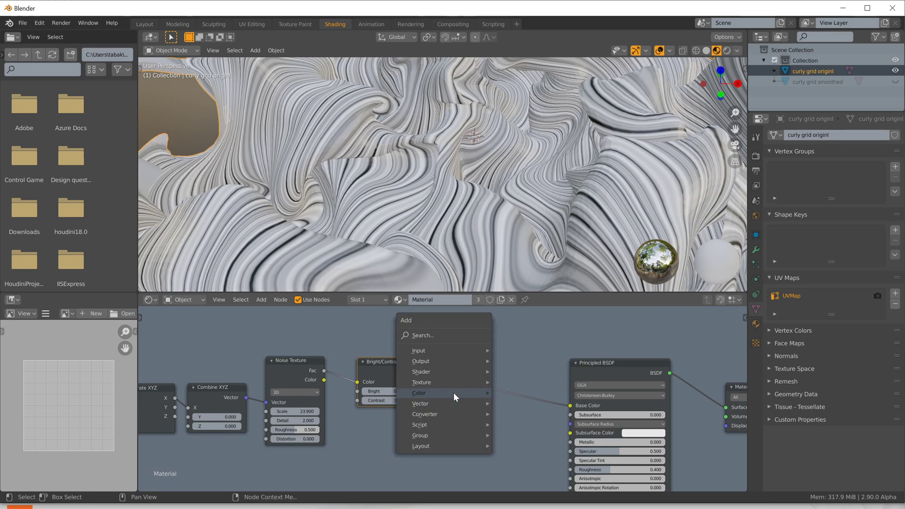
mouse_move(451, 391)
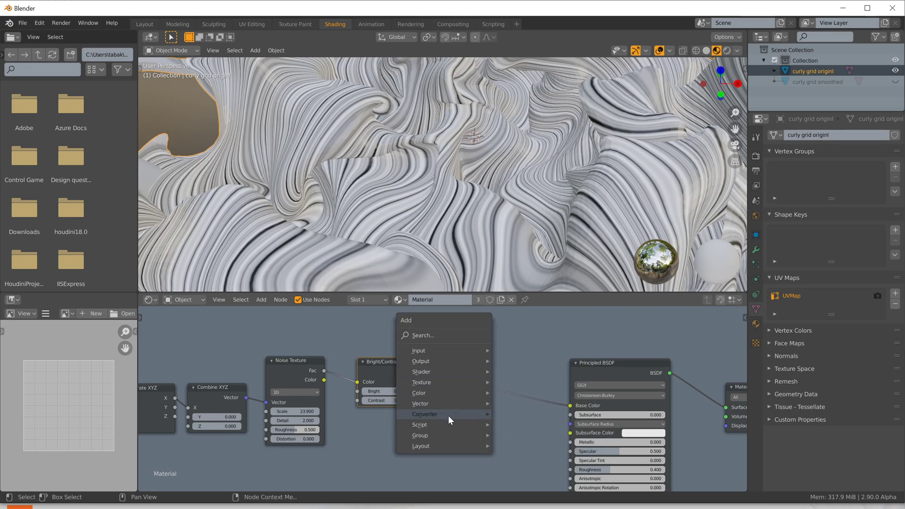
mouse_move(448, 415)
click(542, 272)
click(431, 330)
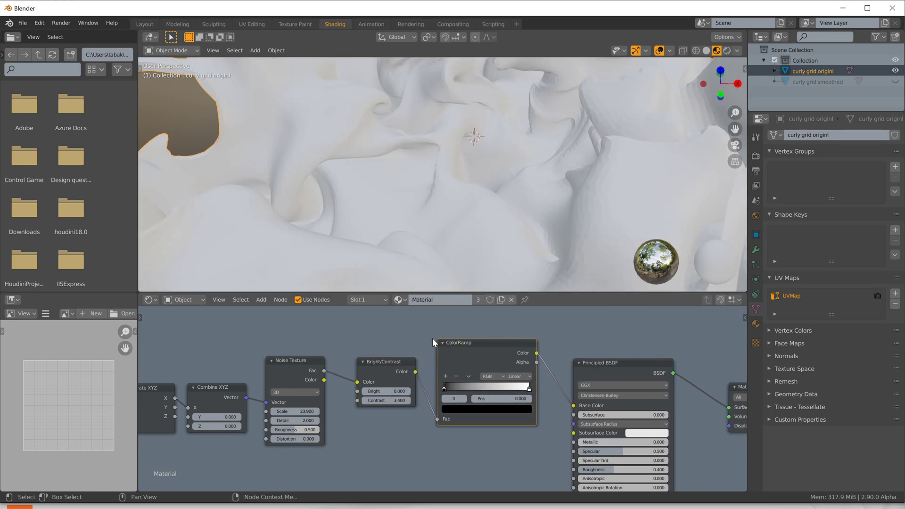
middle_drag(482, 438, 414, 434)
drag(527, 357, 554, 353)
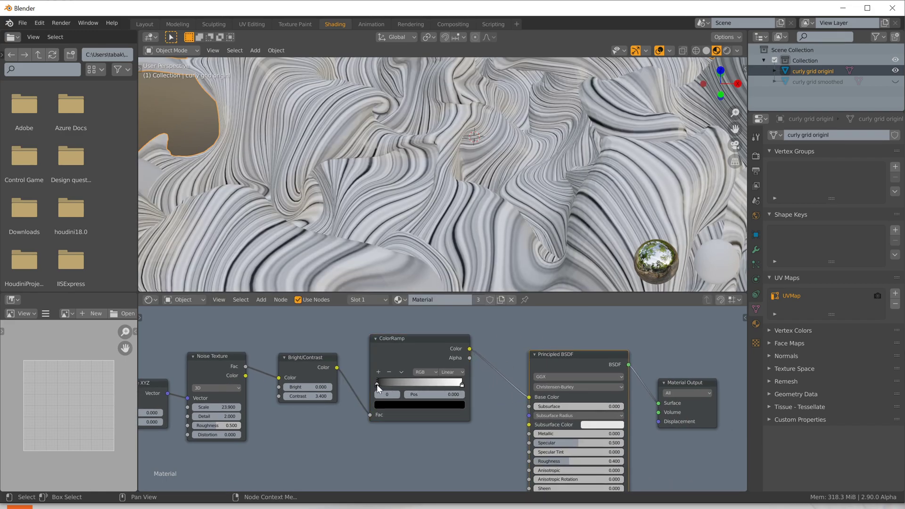
Change the ColorRamp's first stop from black to a bright orange
click(392, 404)
click(446, 284)
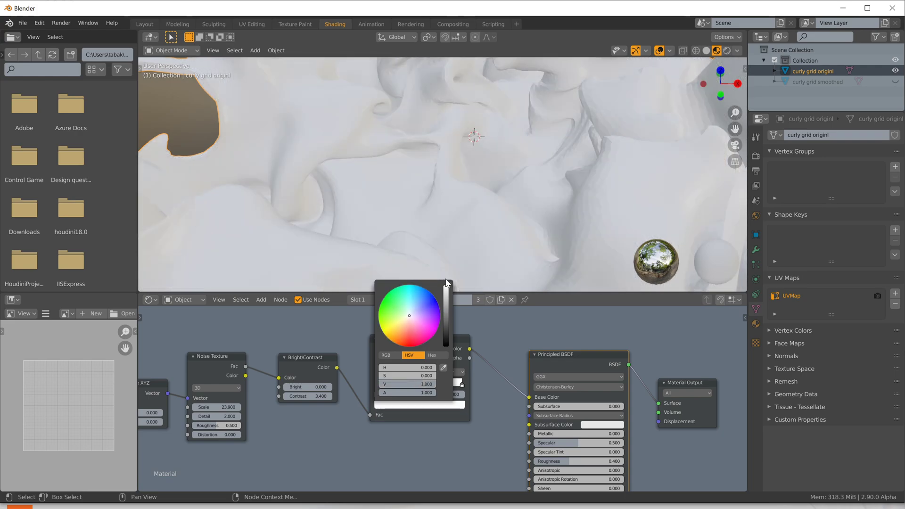
mouse_move(411, 333)
mouse_down()
mouse_move(401, 327)
mouse_move(402, 336)
mouse_up()
click(407, 415)
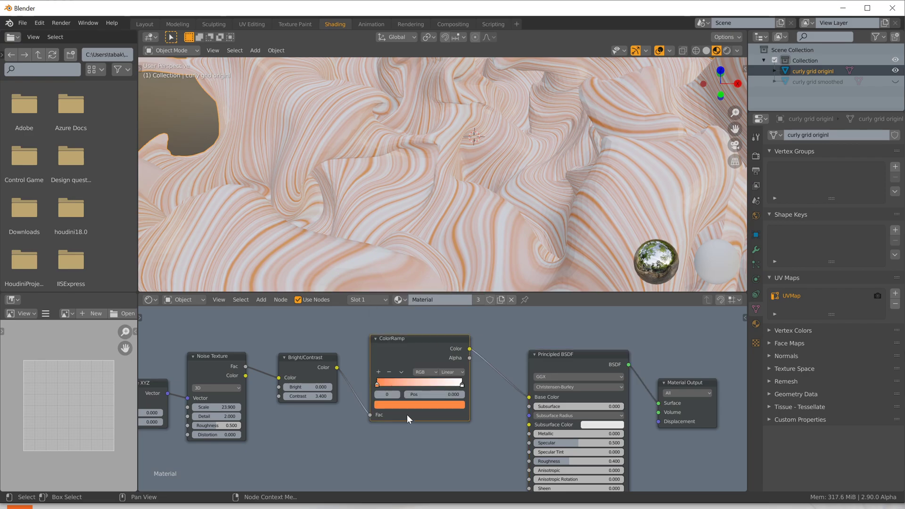
Add a middle stop to the ColorRamp, shift it toward the orange end and color it yellow
click(378, 371)
drag(420, 385, 421, 386)
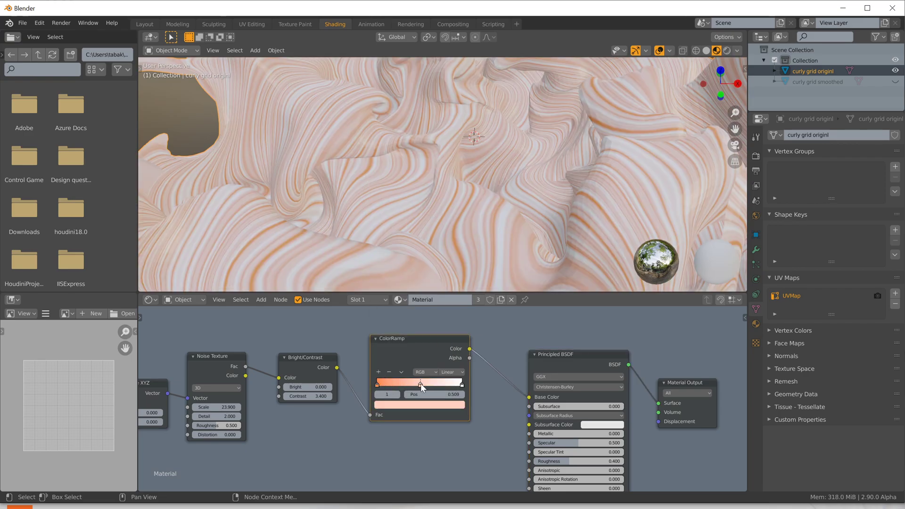
click(395, 403)
drag(400, 318, 388, 331)
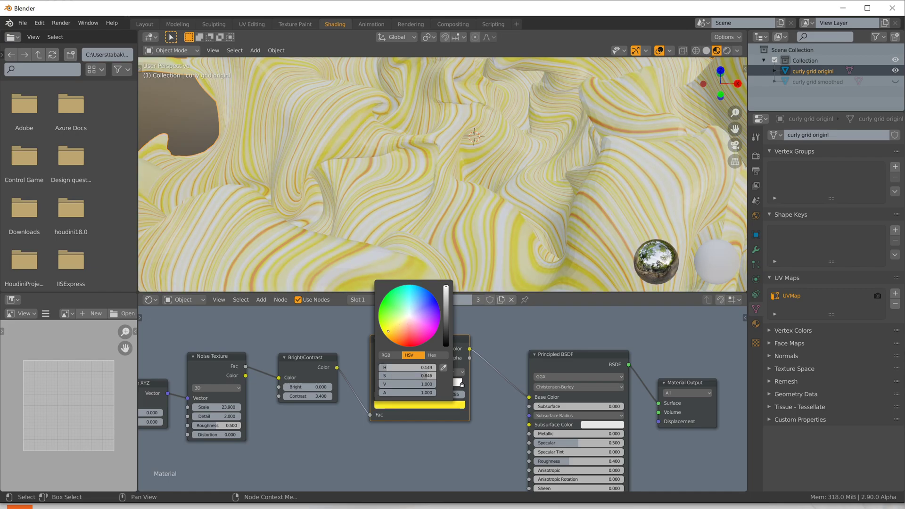
Add more ColorRamp stops, spread them along the ramp with the last at 0.777, and color that last stop light blue
click(379, 372)
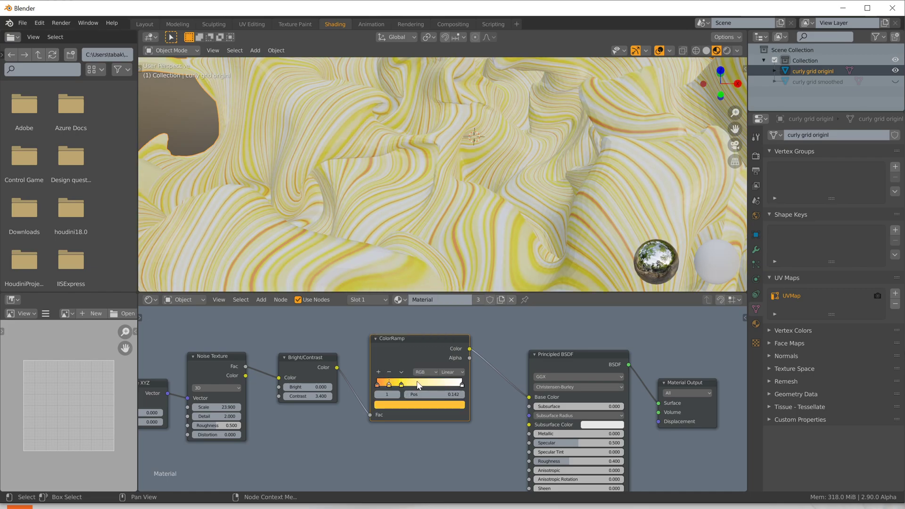
drag(394, 384, 436, 385)
click(378, 372)
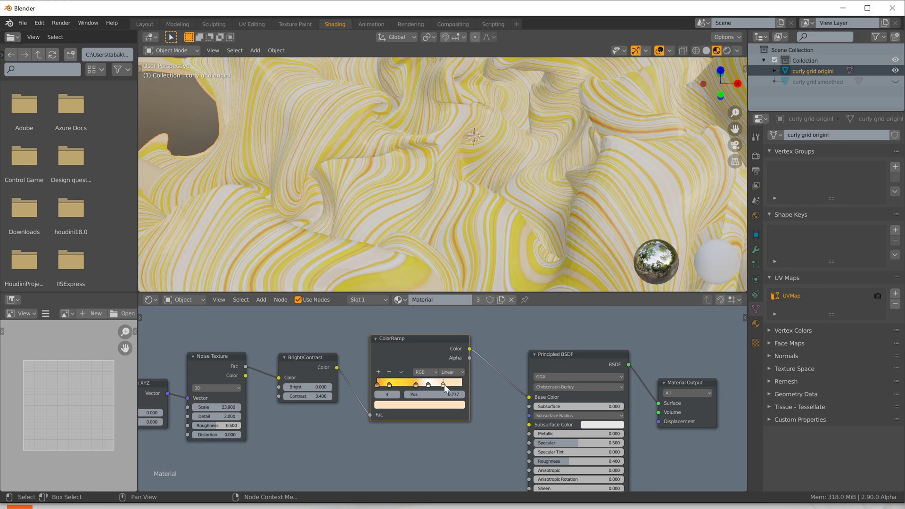
click(391, 406)
drag(420, 321, 417, 303)
Examine the colored stripes on the curly surface up close and from different angles
middle_drag(471, 203, 511, 94)
right_click(568, 166)
click(566, 166)
scroll(512, 140, up, 3)
scroll(514, 144, down, 5)
middle_drag(538, 131, 531, 185)
middle_drag(492, 213, 502, 178)
scroll(503, 180, down, 3)
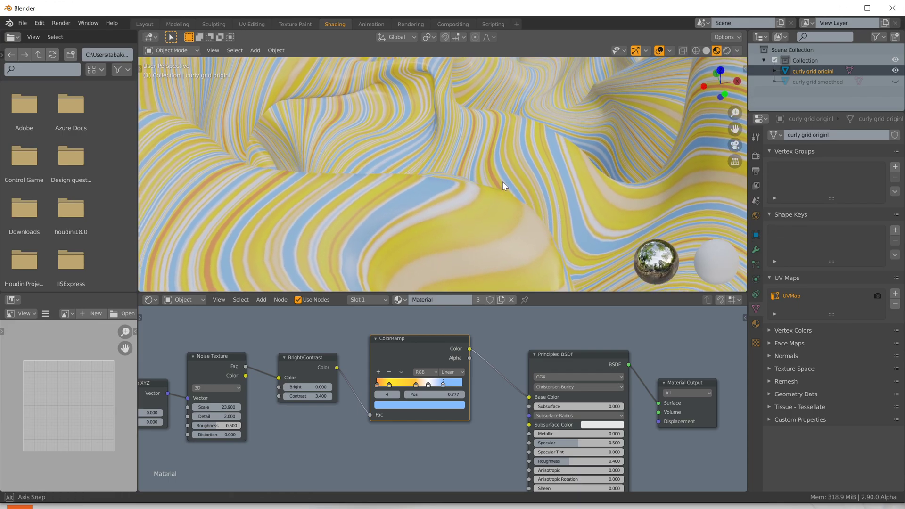
Move the ColorRamp closer to Bright/Contrast, and set the Noise Texture's detail to 16, roughness to 0.406 and distortion to -0.900
drag(416, 340, 400, 340)
middle_drag(214, 452, 269, 448)
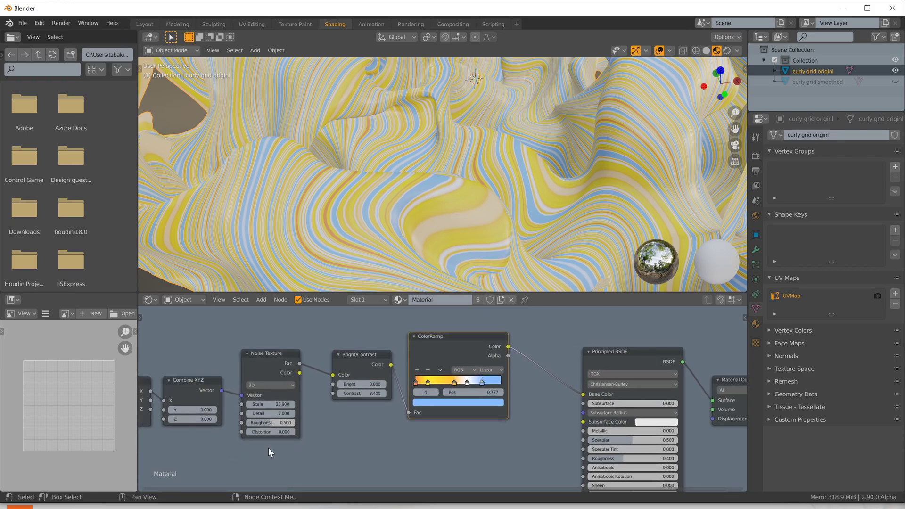
drag(260, 409, 222, 434)
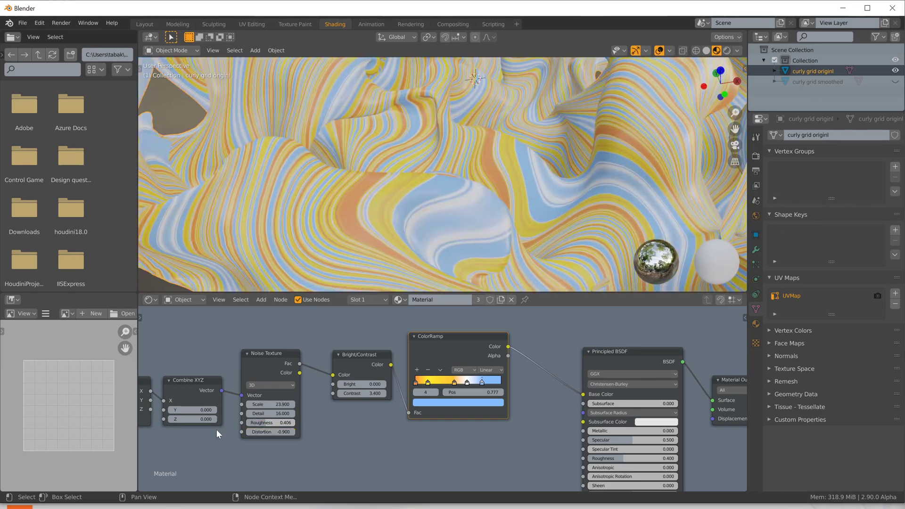
Inspect the distorted stripe pattern over the whole surface and in close-up
middle_drag(227, 427, 235, 436)
middle_drag(414, 194, 395, 250)
scroll(395, 250, down, 3)
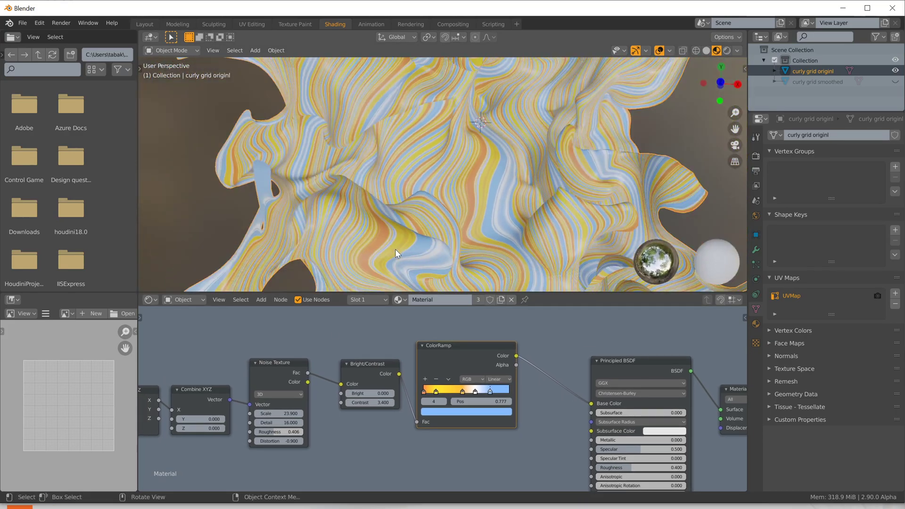
scroll(397, 246, down, 7)
scroll(437, 218, up, 5)
middle_drag(438, 218, 463, 233)
scroll(469, 185, up, 7)
middle_drag(512, 208, 534, 224)
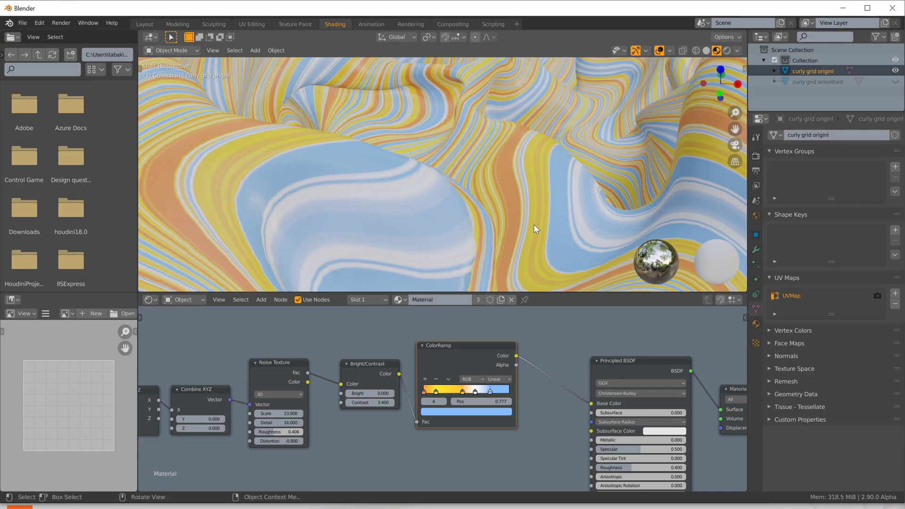
Save the scene as "curly surface with stripes.blend" in S:\3D Scenes
key(ctrl+s)
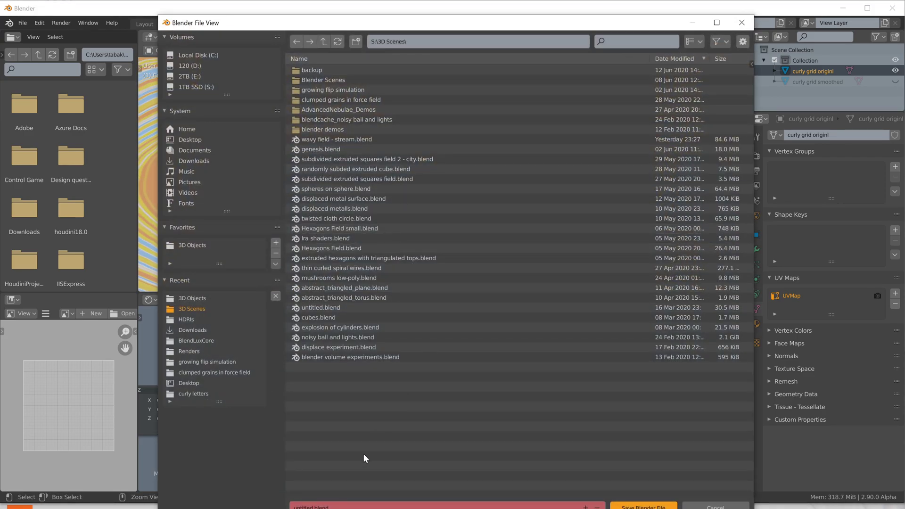
click(321, 507)
click(311, 508)
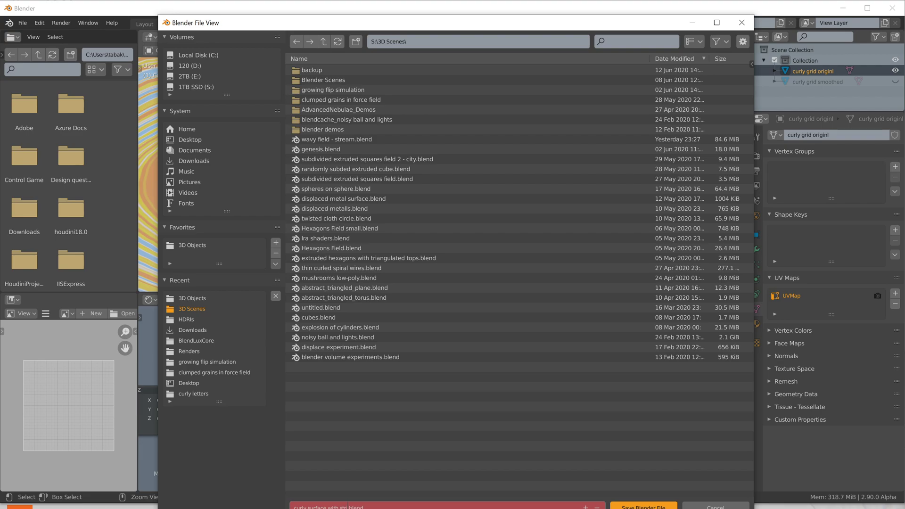
click(357, 507)
key(Return)
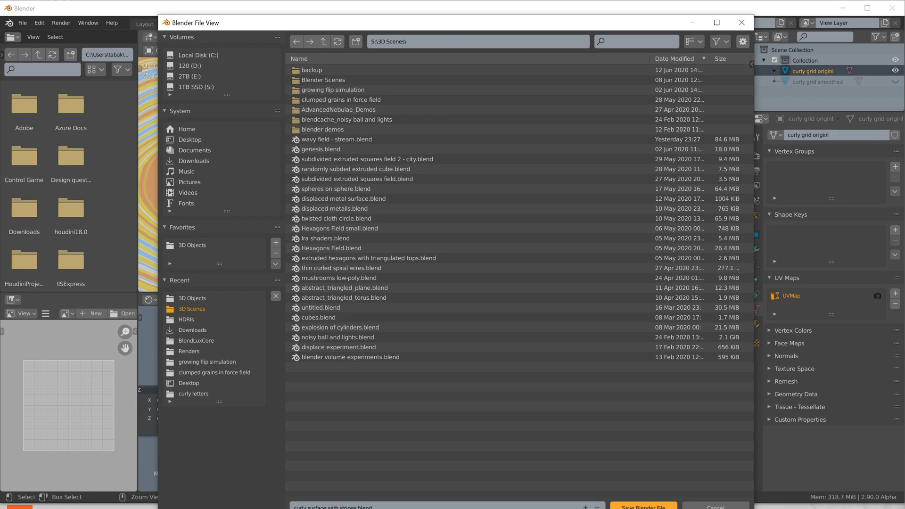
click(637, 507)
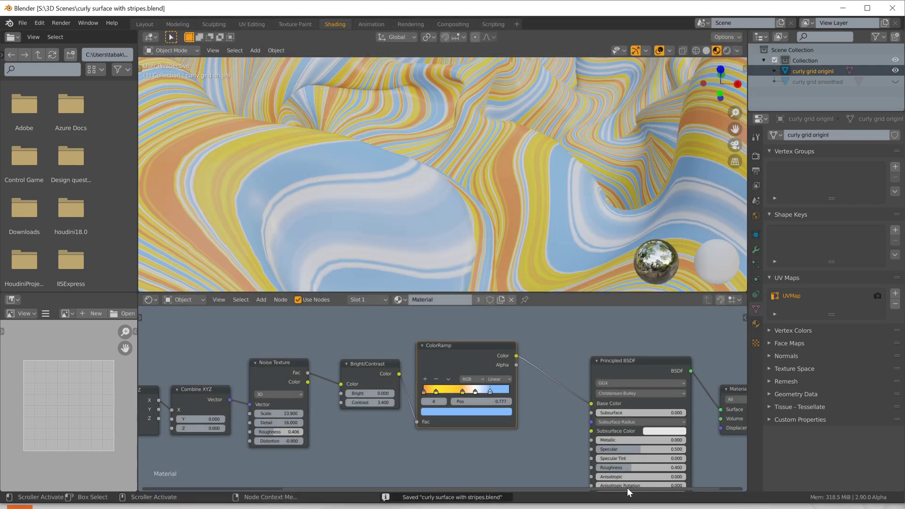
Move the ColorRamp node slightly higher and farther from Bright/Contrast
drag(461, 349, 471, 334)
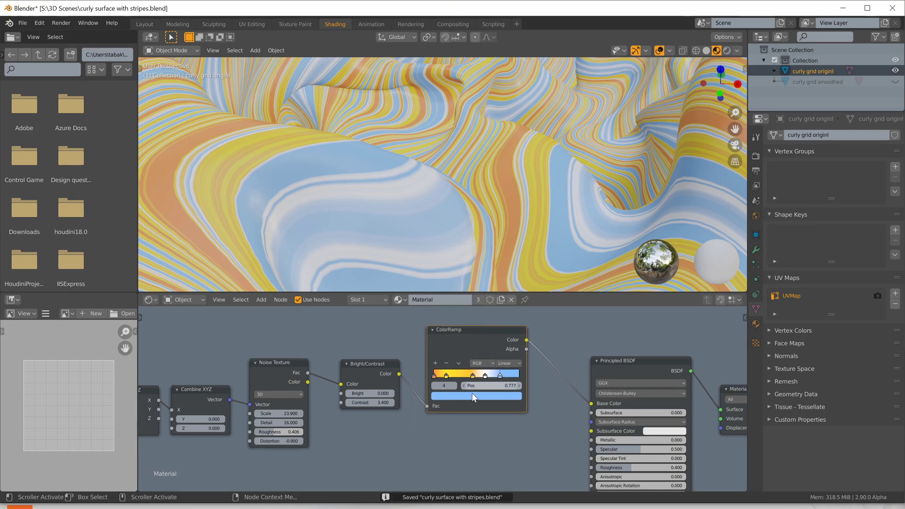
key(Home)
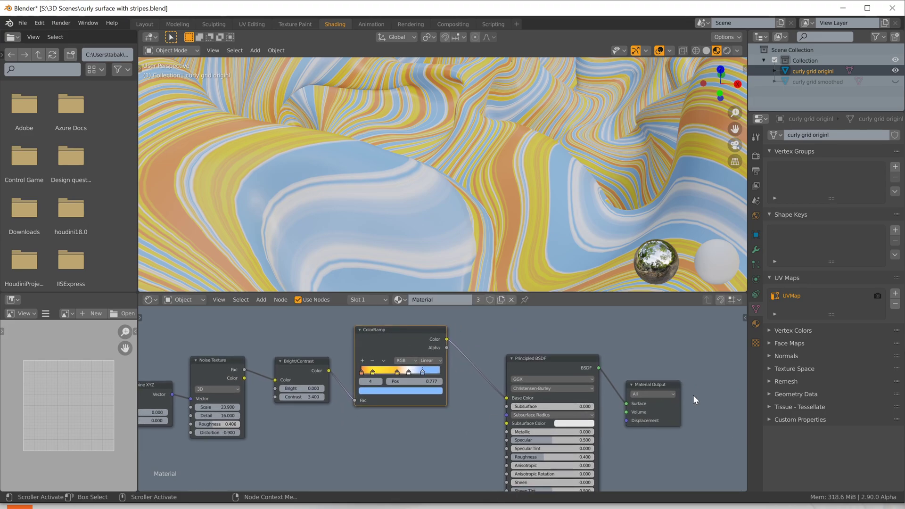
Switch the render engine to Cycles with GPU Compute as device and the Experimental feature set
click(756, 155)
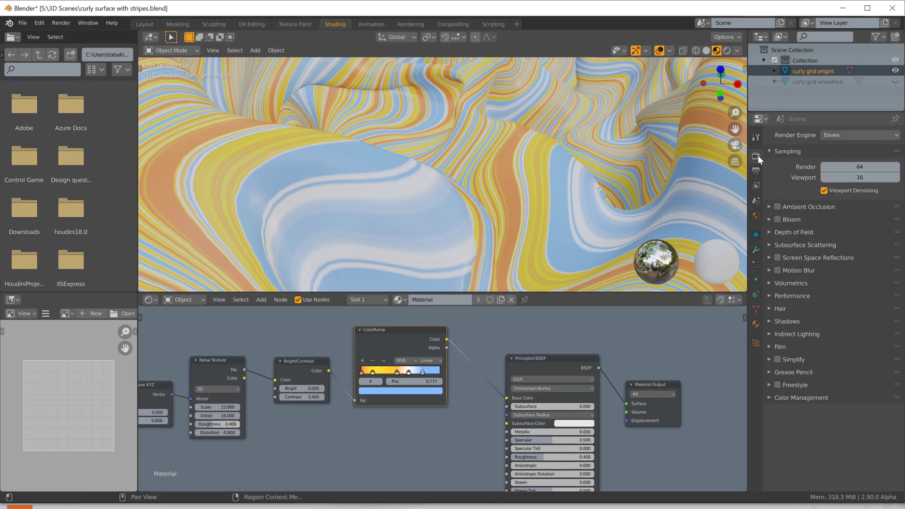
click(862, 137)
click(850, 167)
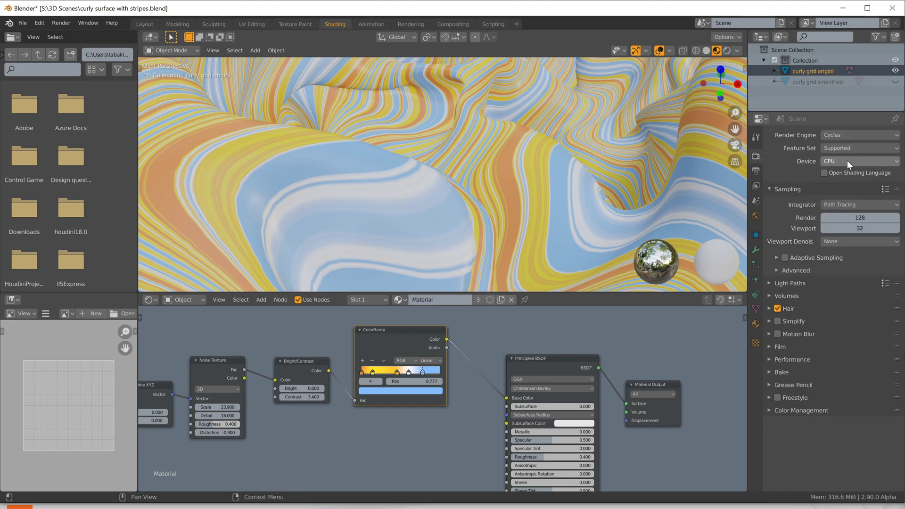
click(847, 160)
click(837, 184)
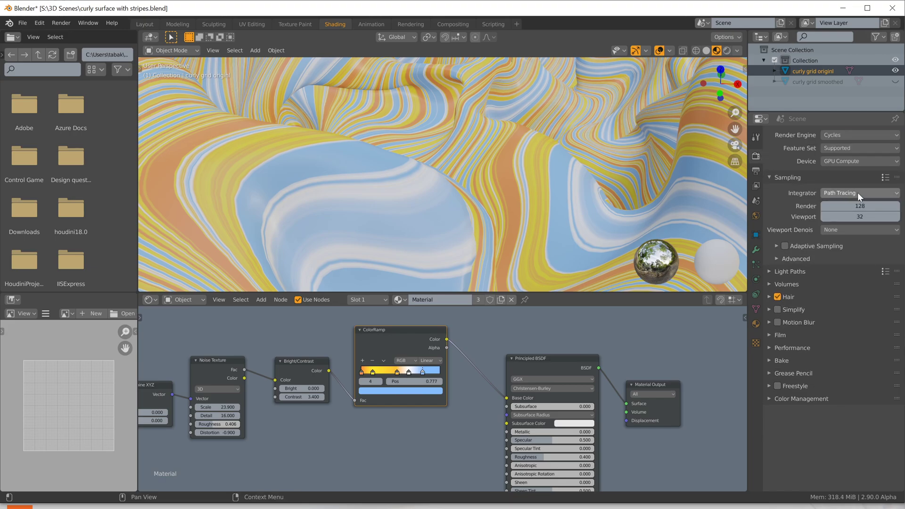
click(862, 146)
click(855, 172)
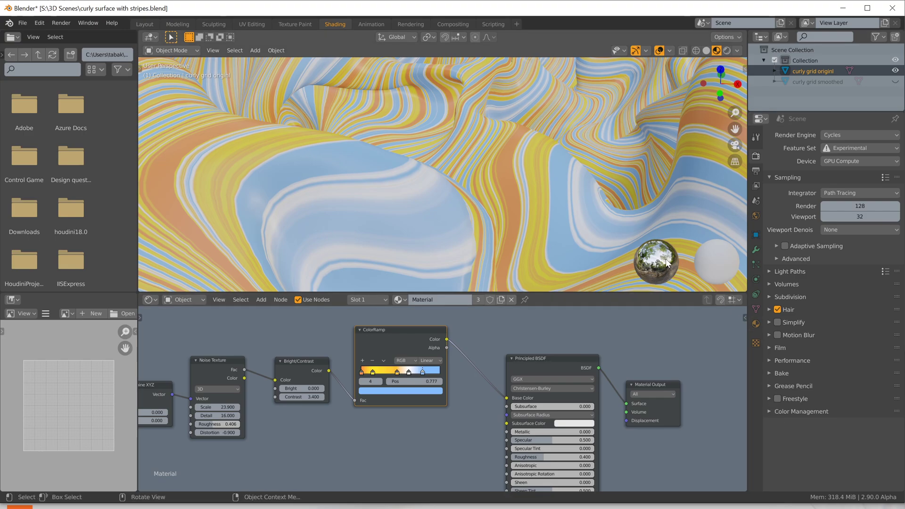
Set the displacement method in the material's surface settings to Displacement and Bump
click(756, 323)
scroll(799, 423, down, 8)
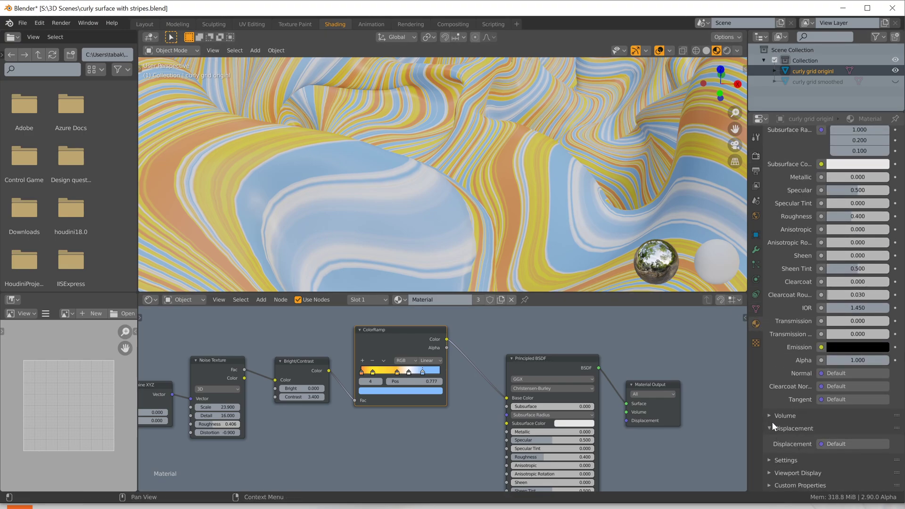
click(769, 485)
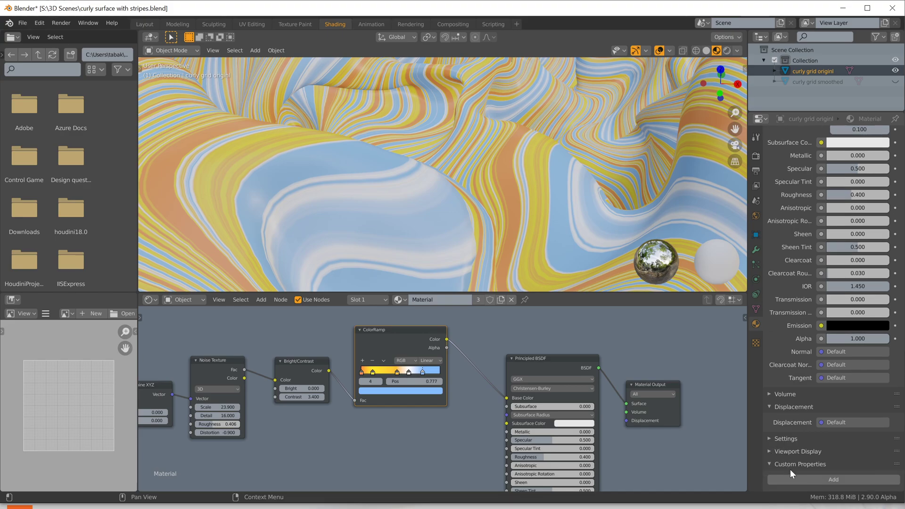
click(772, 439)
click(841, 412)
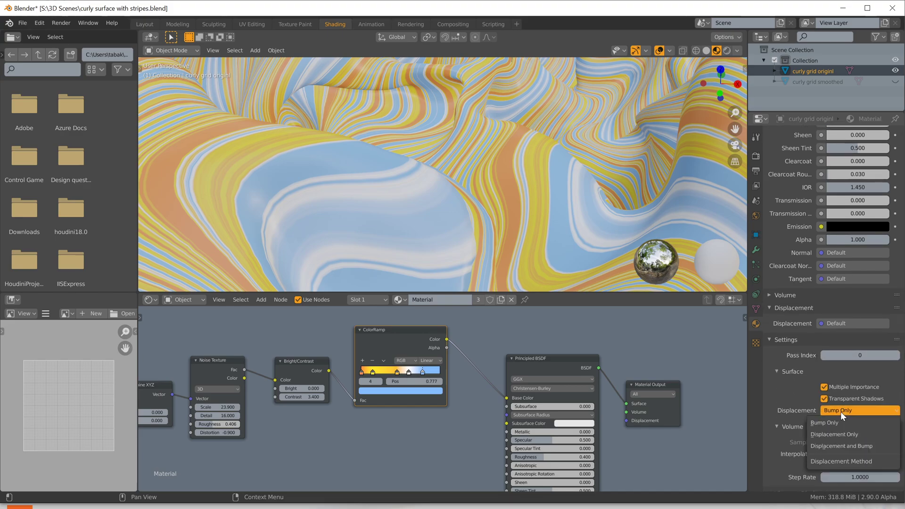
click(847, 446)
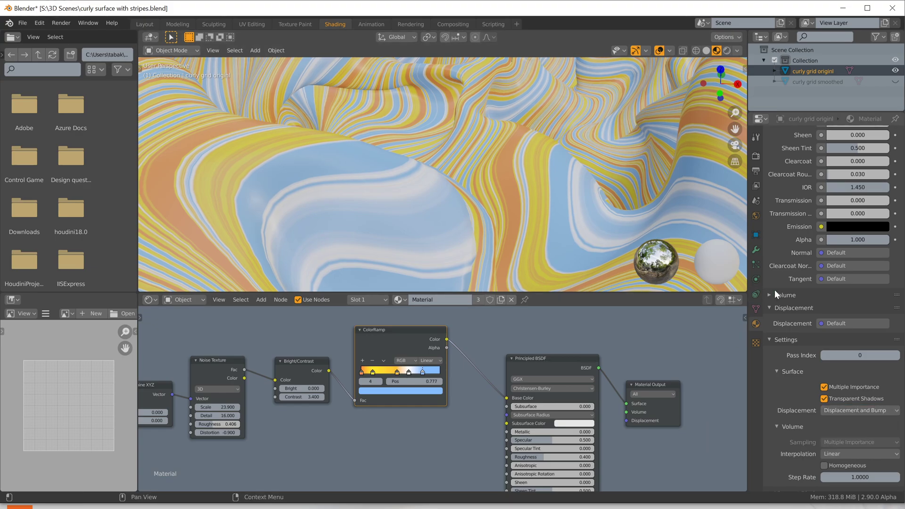
Add a Catmull-Clark Subdivision Surface modifier to the curly grid and set its render level to 1
click(755, 307)
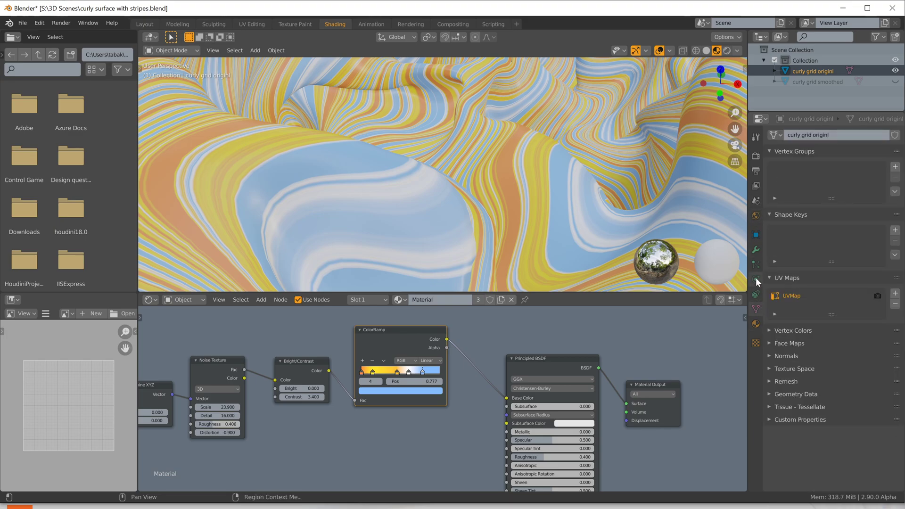
click(756, 250)
click(787, 135)
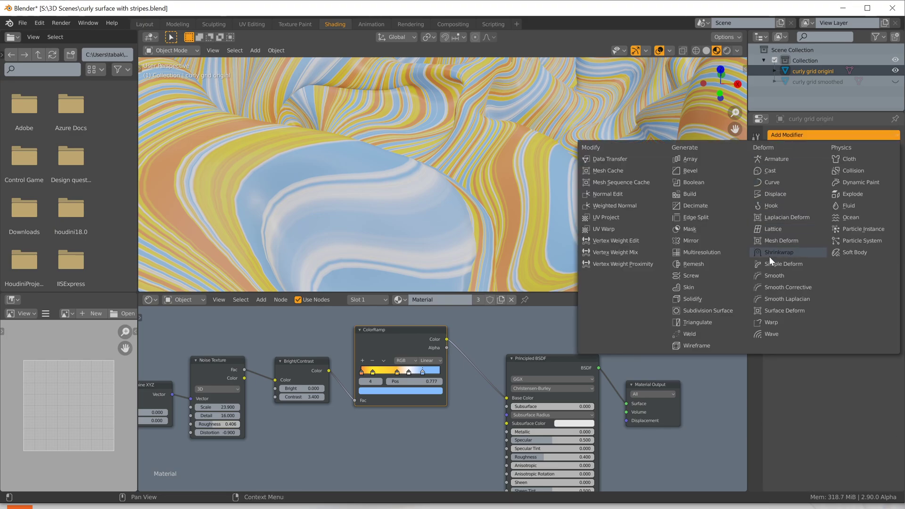
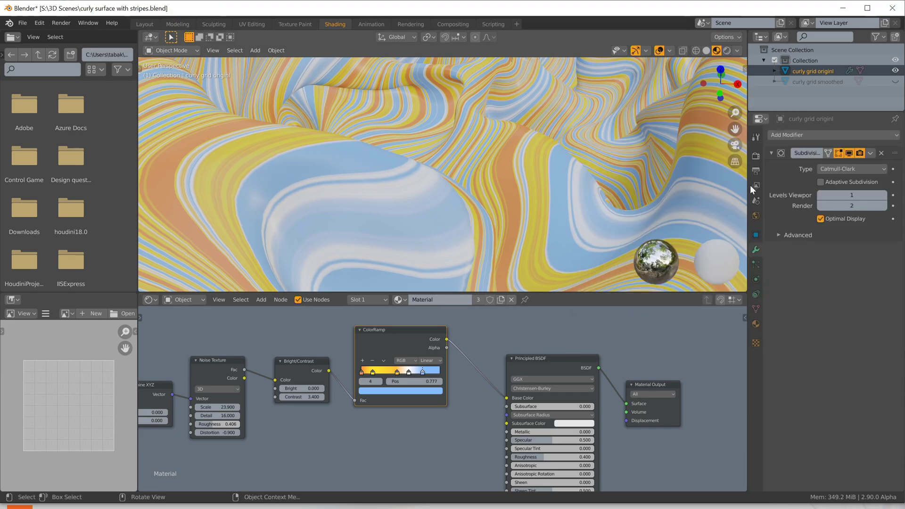
click(843, 169)
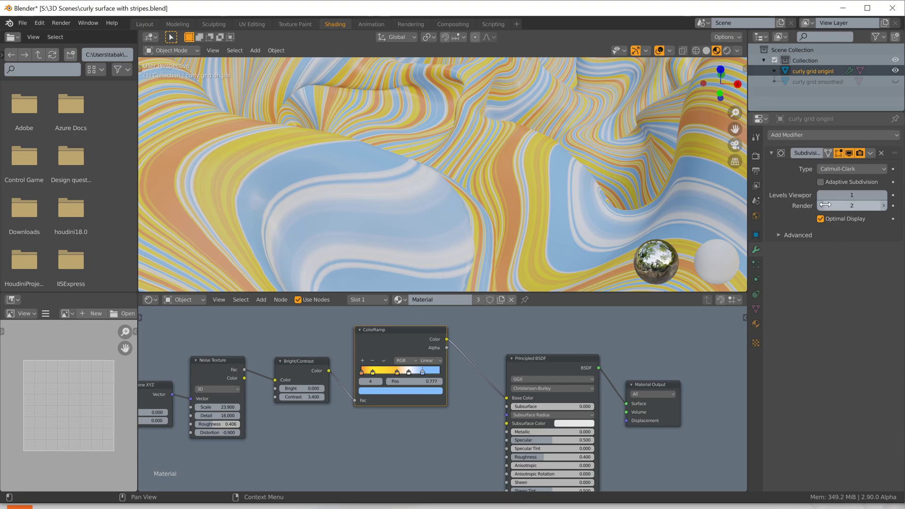
middle_drag(612, 212, 570, 188)
scroll(570, 188, up, 3)
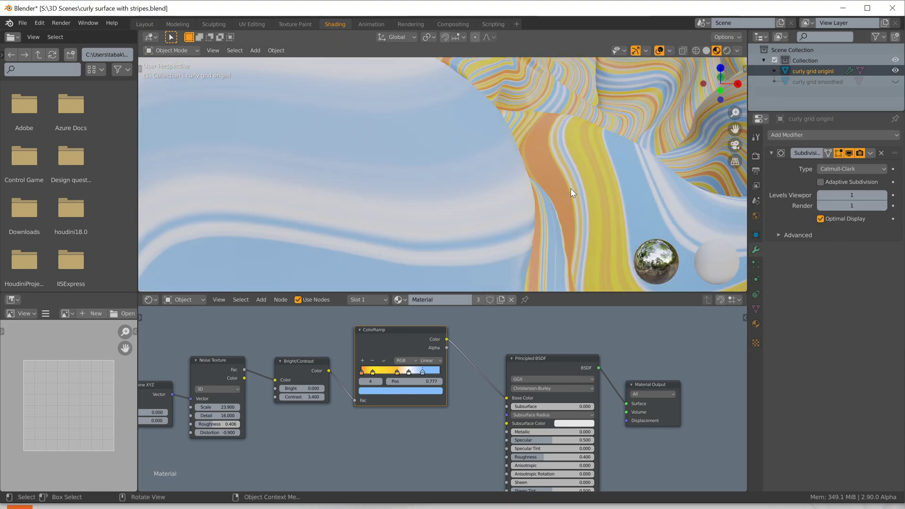
scroll(571, 188, down, 2)
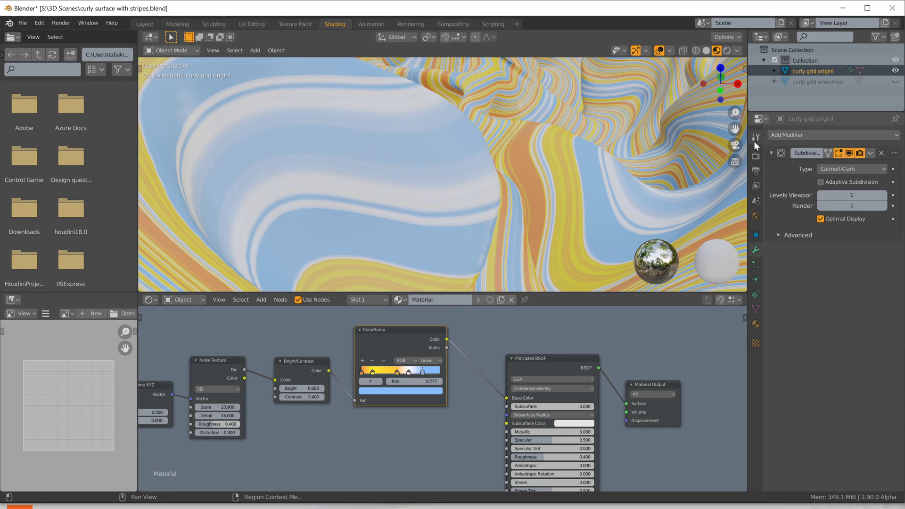
Show the curly grid in wireframe and turn off Optimal Display in the Subdivision modifier
key(z)
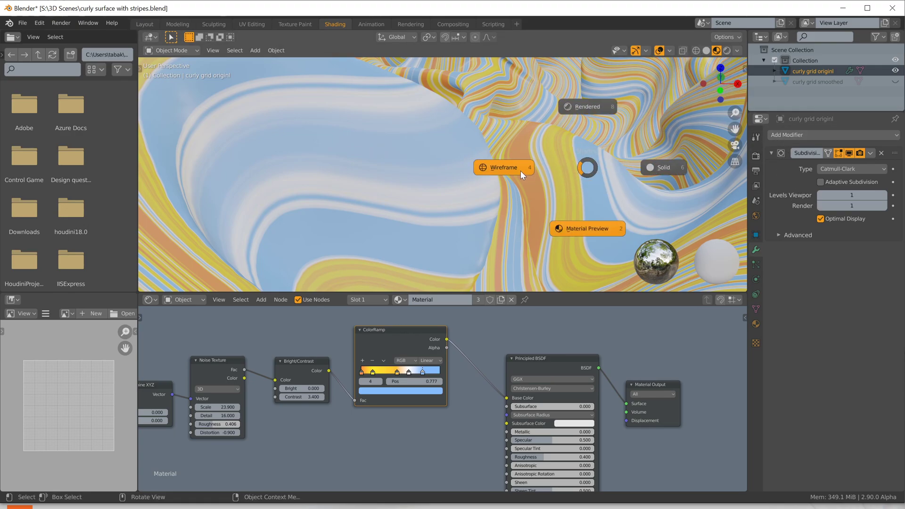
click(520, 171)
key(z)
click(484, 173)
click(821, 218)
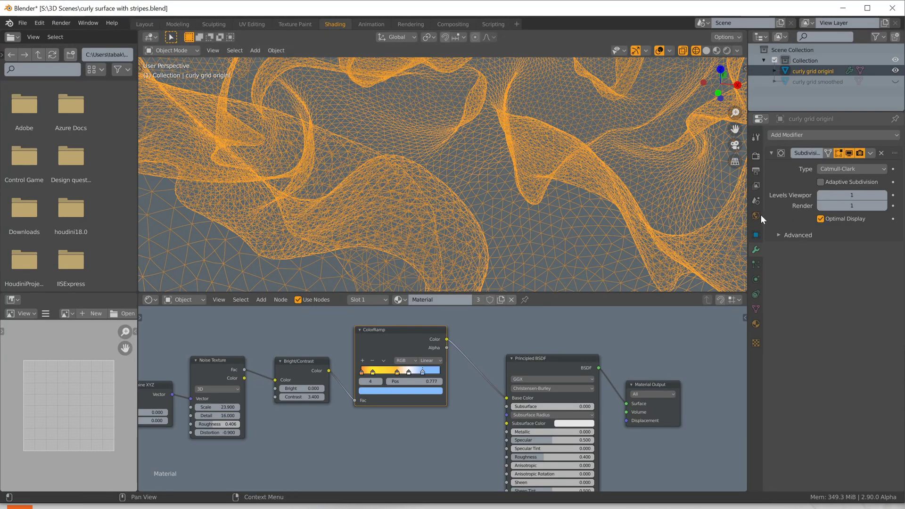
middle_drag(697, 207, 618, 212)
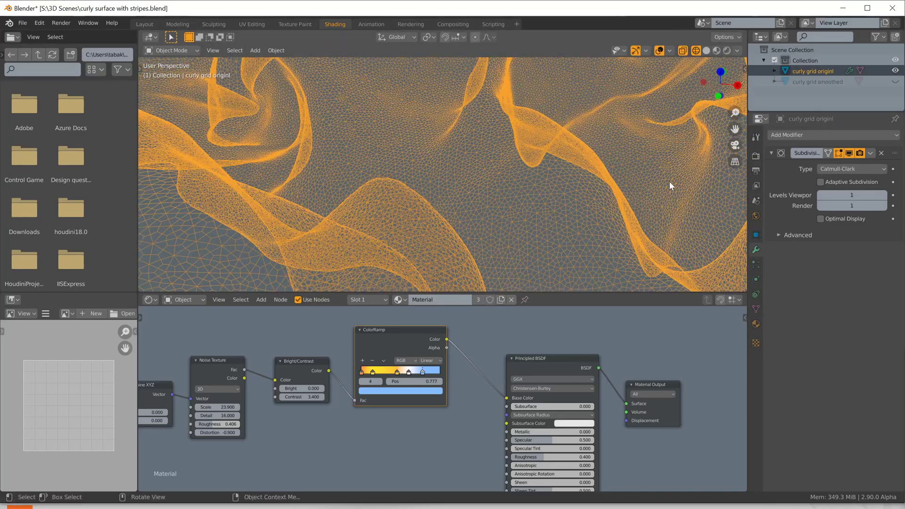
middle_drag(541, 199, 543, 176)
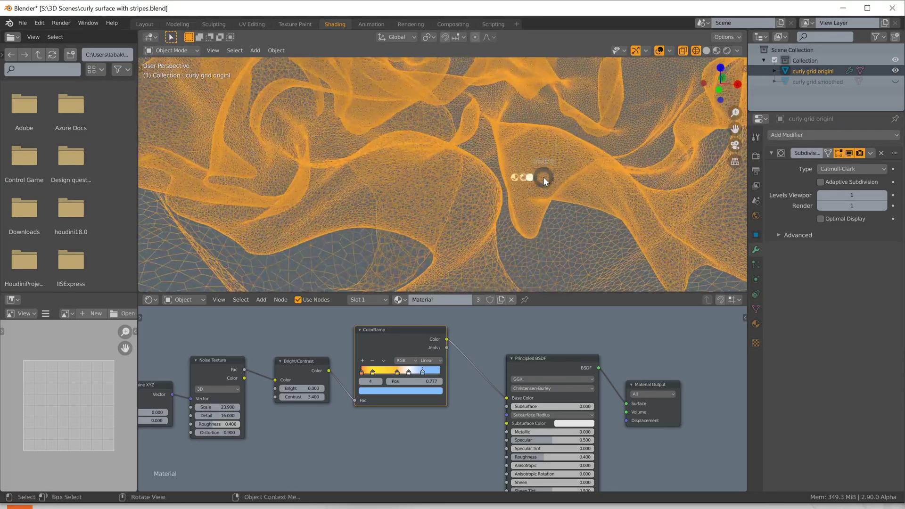
Check the subdivided surface in Solid shading and return the viewport to Material Preview
key(z)
click(630, 179)
key(z)
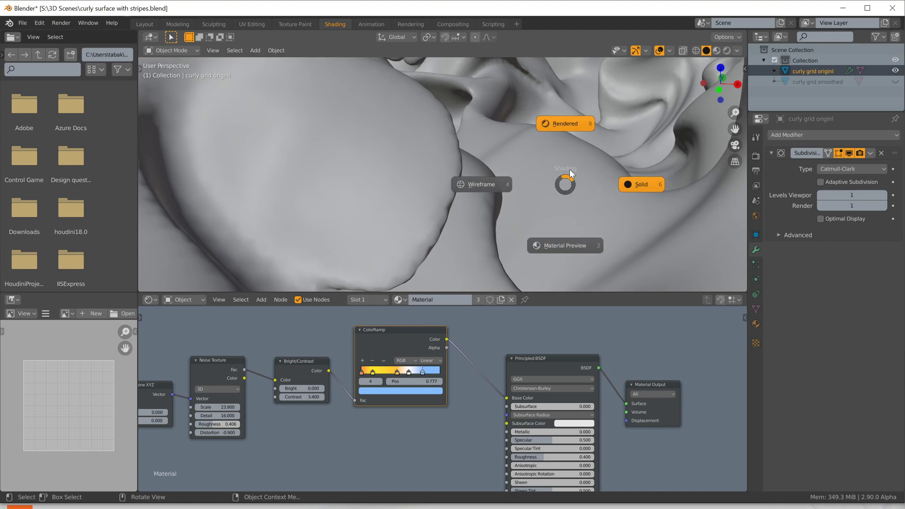
click(576, 247)
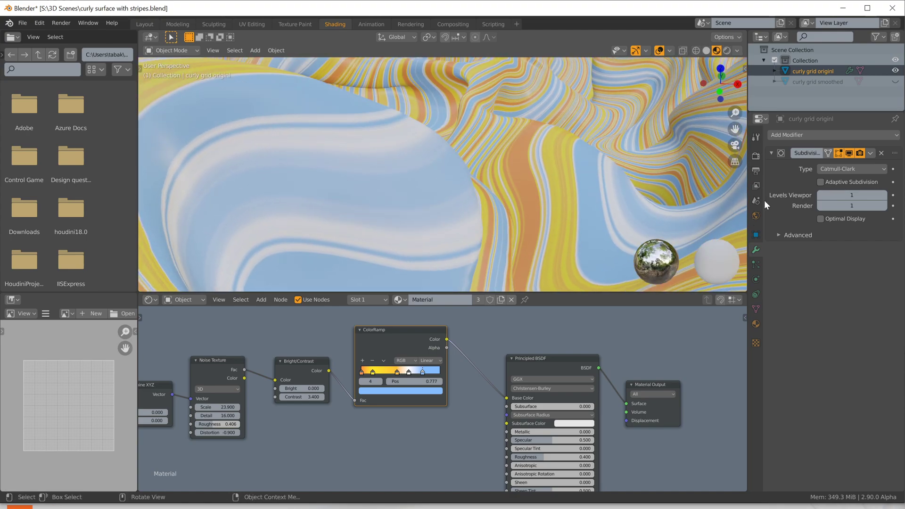
Add a second Subdivision Surface modifier, set its type to Simple and enable Adaptive Subdivision
click(772, 153)
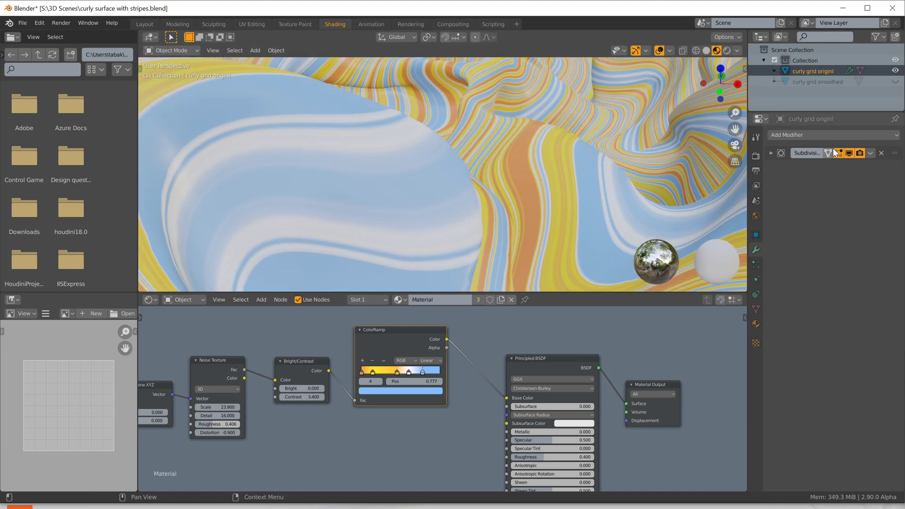
click(818, 135)
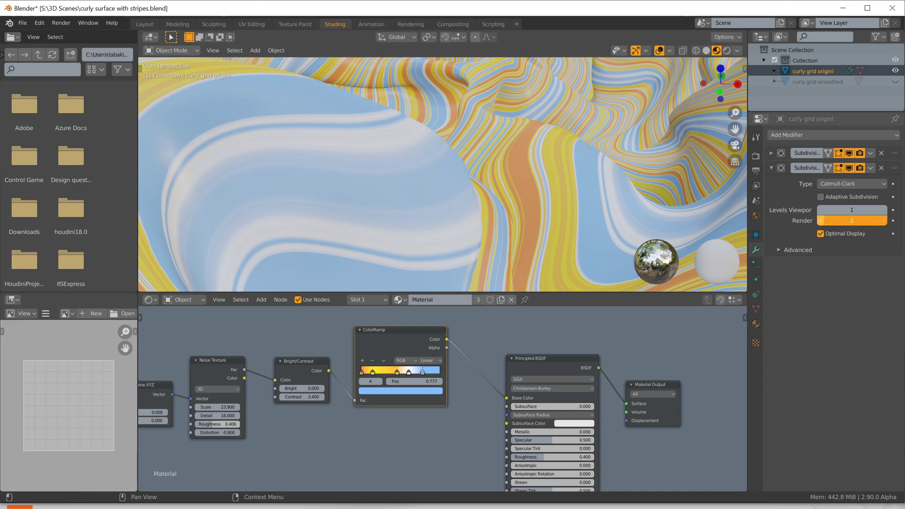
click(847, 182)
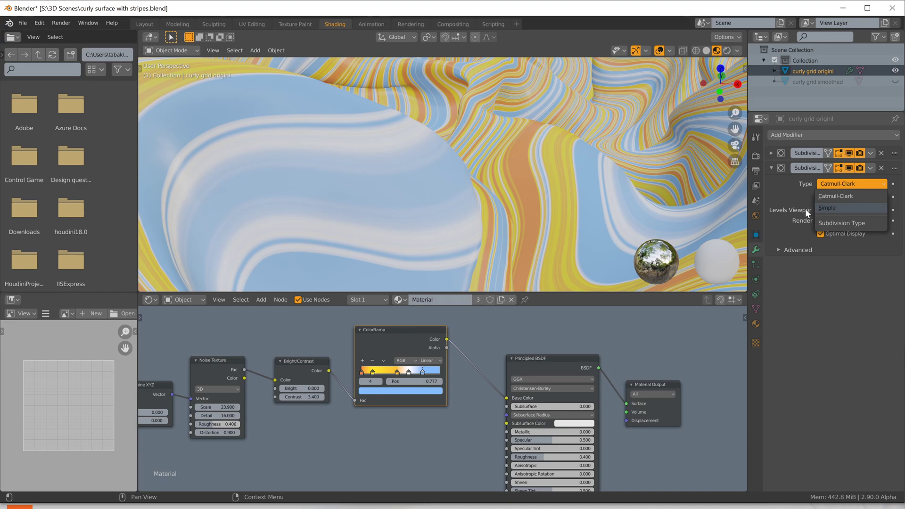
key(Return)
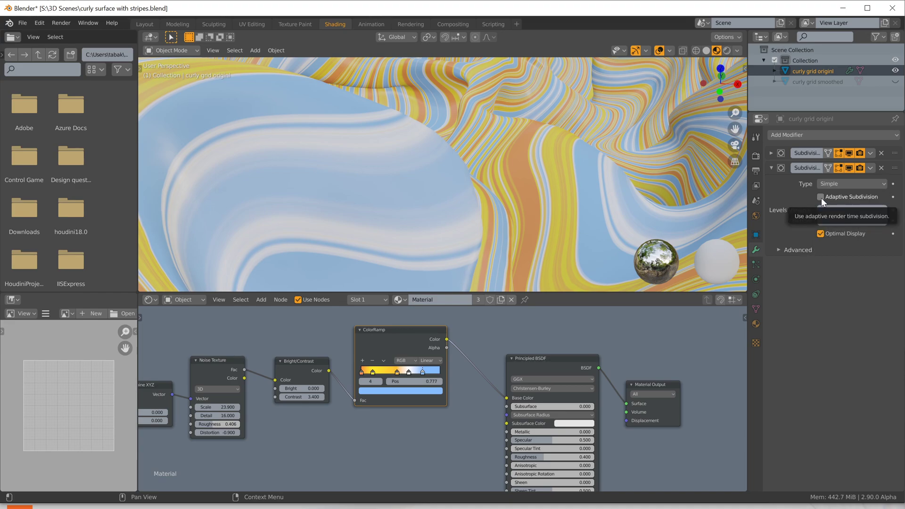
click(821, 197)
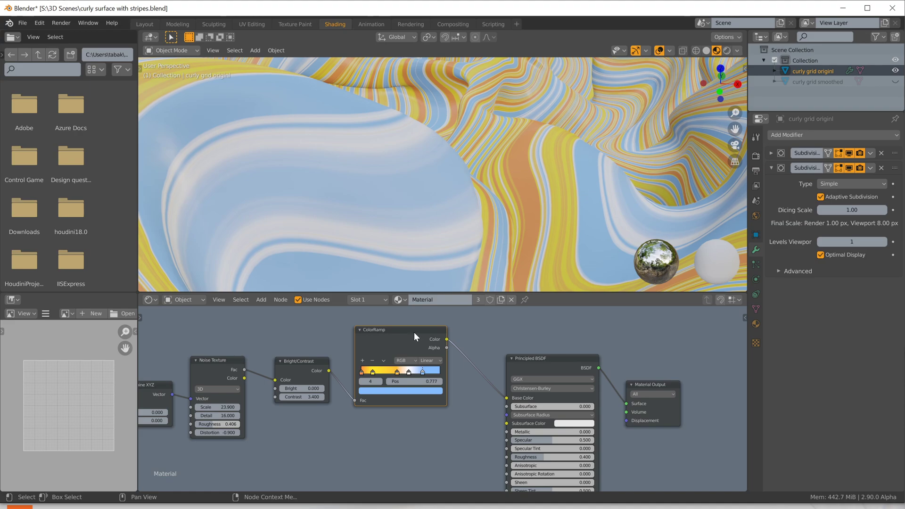
Duplicate the Noise Texture, Bright/Contrast and ColorRamp nodes and place the copies below the originals
mouse_move(443, 450)
middle_down()
mouse_move(449, 431)
mouse_move(446, 442)
middle_up()
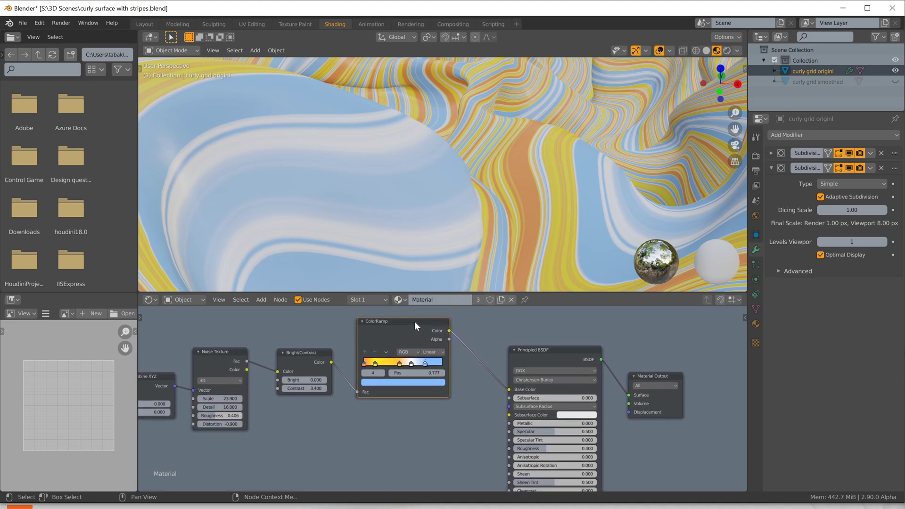
middle_drag(415, 321, 438, 299)
middle_drag(292, 407, 341, 430)
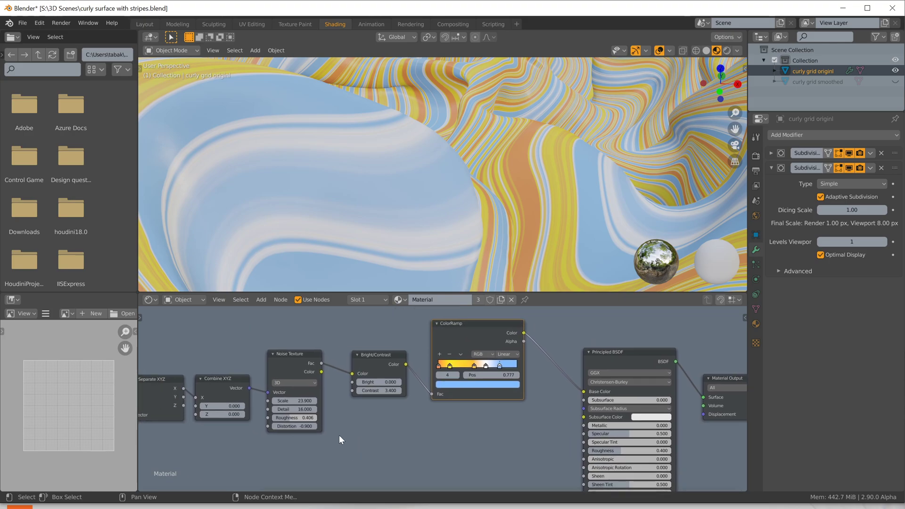
drag(264, 318, 477, 404)
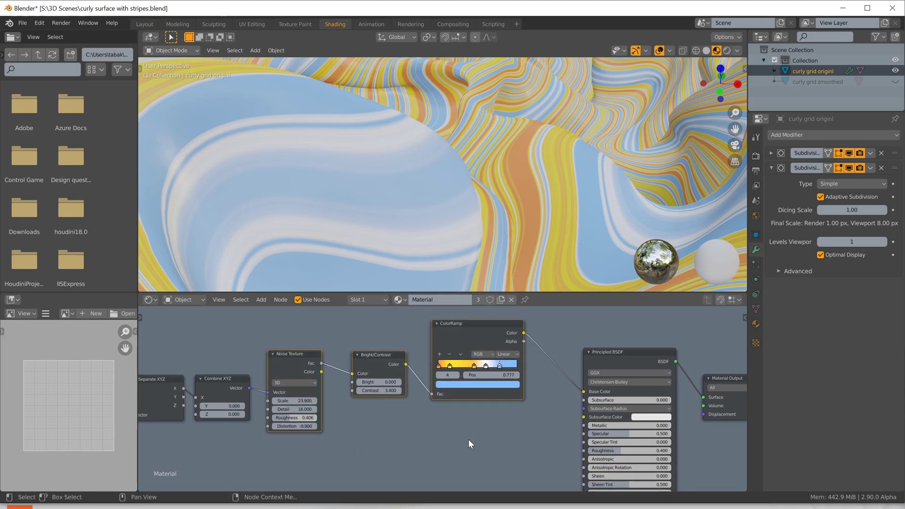
middle_drag(463, 449, 465, 437)
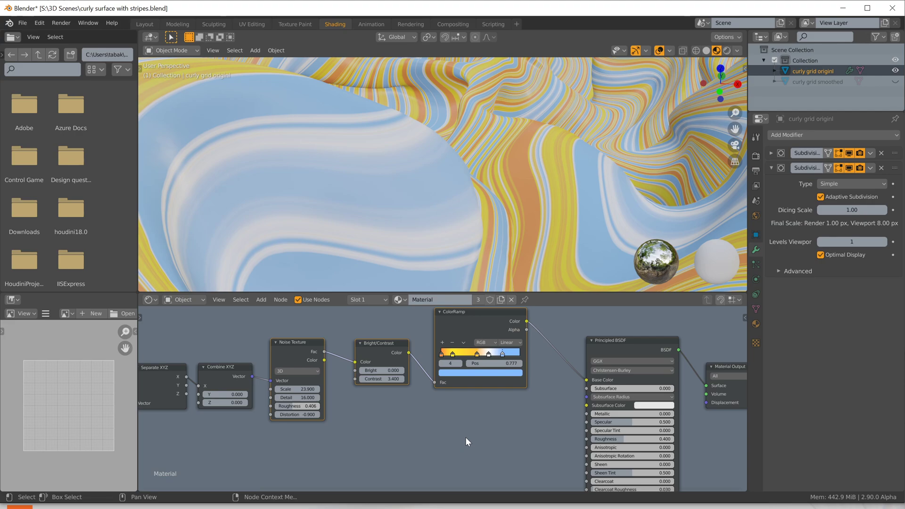
key(shift+d)
click(467, 369)
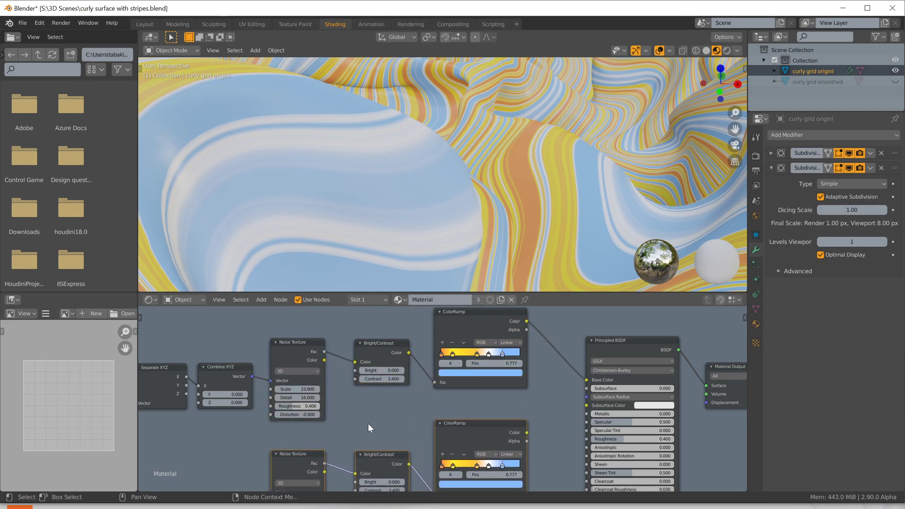
Connect the Combine XYZ node's Vector output to the Vector input of the duplicated Noise Texture
middle_drag(359, 423, 383, 398)
drag(276, 352, 297, 467)
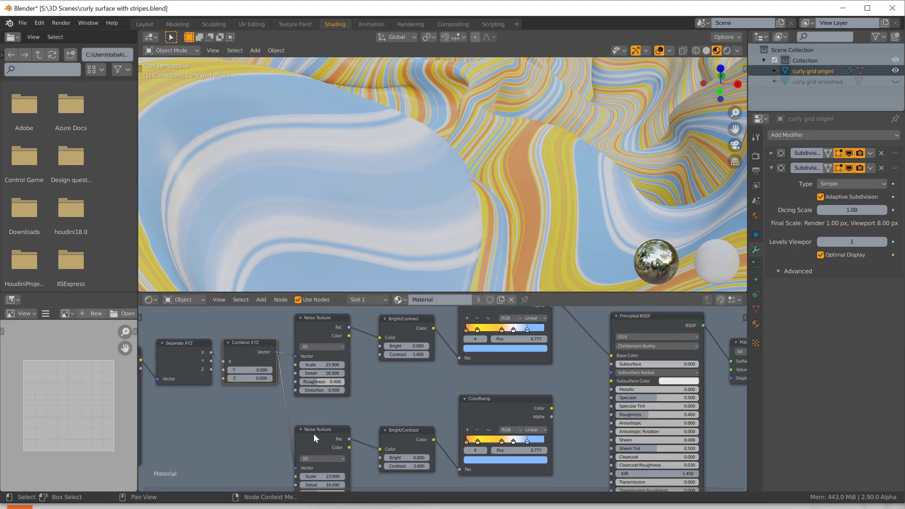
middle_drag(383, 398, 312, 372)
middle_drag(488, 424, 515, 375)
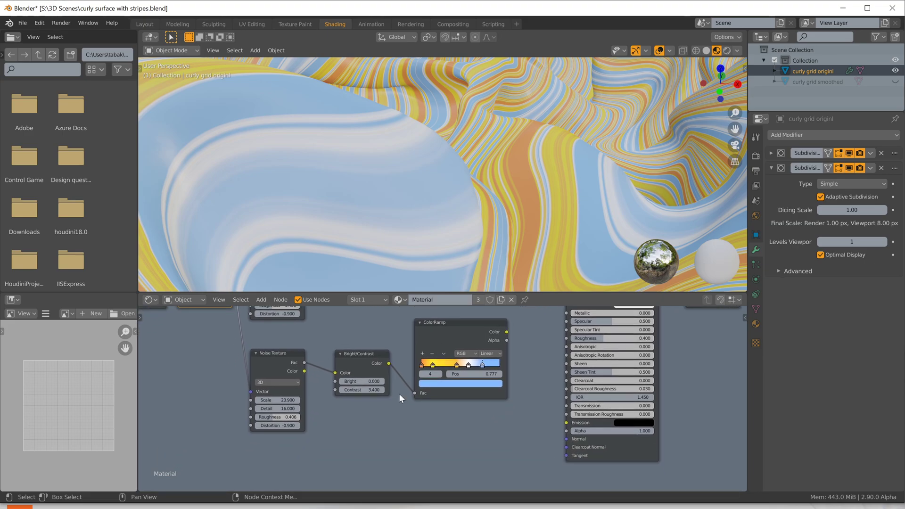
Reduce the Detail of the original Noise Texture to 0.200
middle_drag(421, 332, 404, 422)
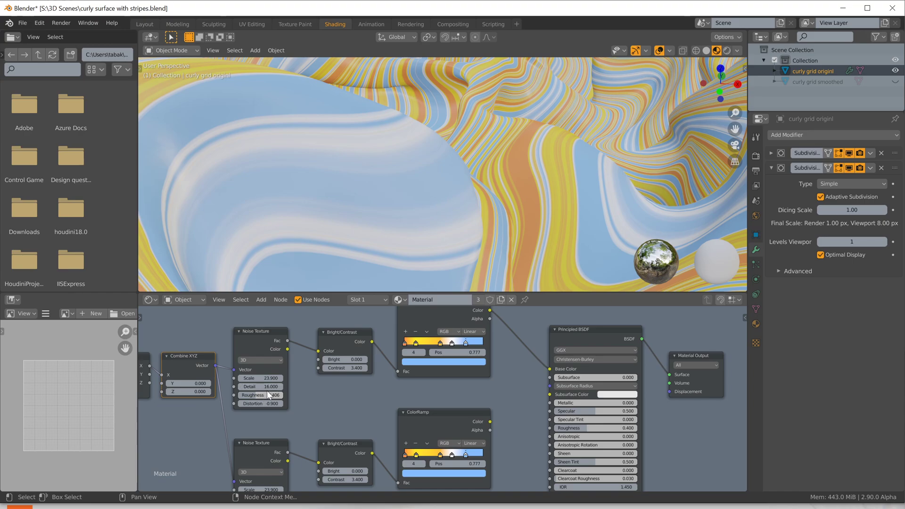
drag(262, 386, 271, 386)
drag(271, 386, 265, 387)
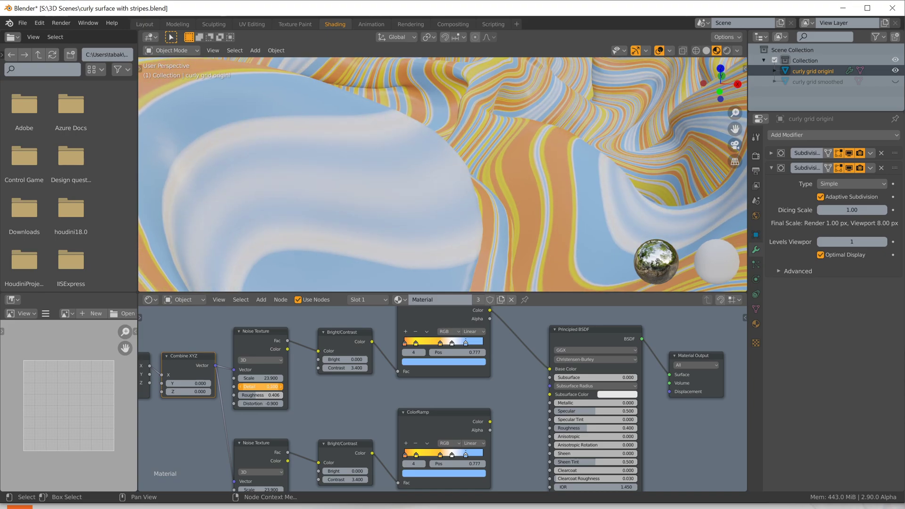
Move the duplicated Noise Texture, Bright/Contrast and ColorRamp nodes further down from the original chain
middle_drag(353, 465, 351, 408)
drag(325, 345, 442, 406)
drag(262, 369, 447, 397)
drag(428, 355, 424, 385)
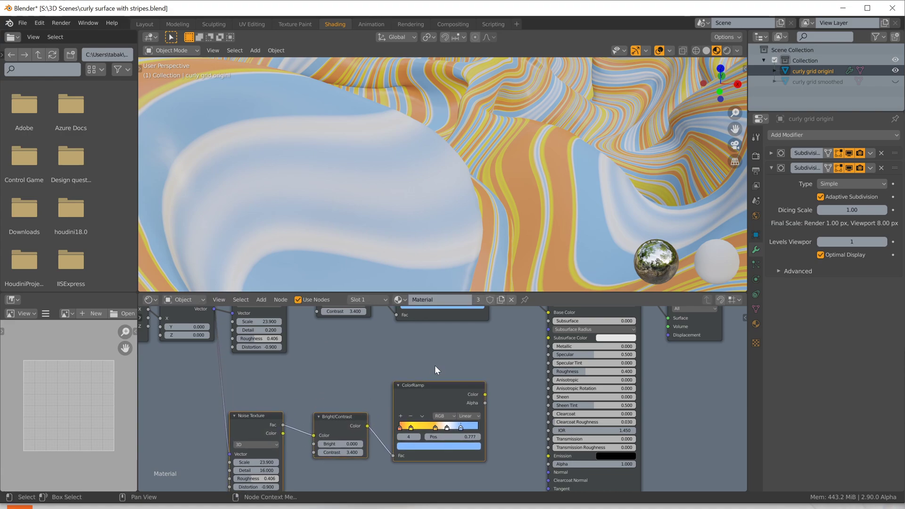
Add a Displacement vector node to the right of and below the duplicated ColorRamp
middle_drag(433, 371, 404, 328)
key(shift+a)
mouse_move(429, 450)
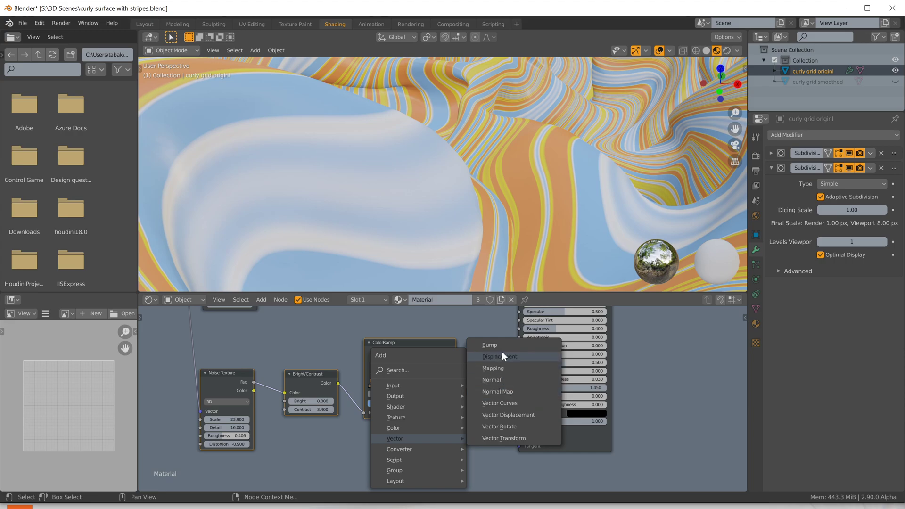
click(502, 352)
click(414, 448)
middle_drag(414, 448, 431, 416)
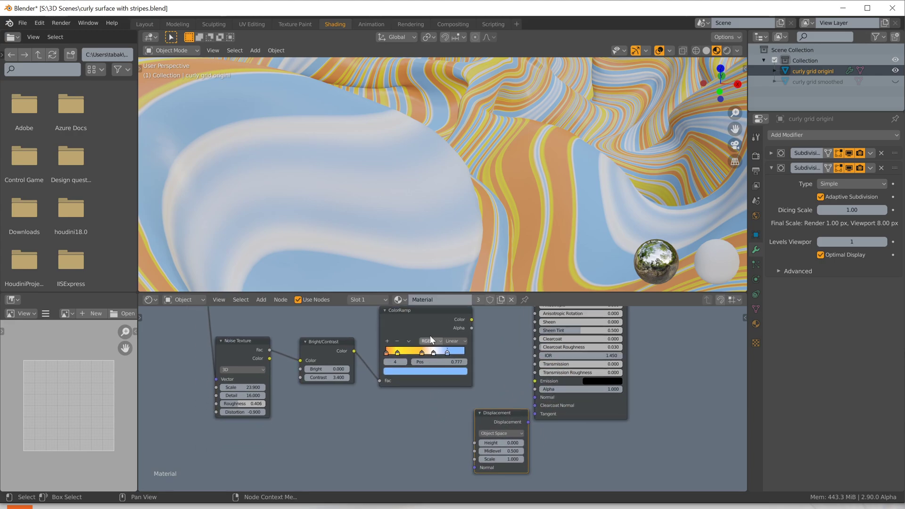
Reposition the duplicated ColorRamp and Bright/Contrast nodes and link the ramp's Color output to the Displacement node's Height
drag(420, 320, 411, 379)
drag(319, 340, 305, 376)
drag(422, 378, 474, 442)
Link the Displacement node's output to the Displacement input of the Material Output
middle_drag(590, 427, 489, 471)
click(417, 444)
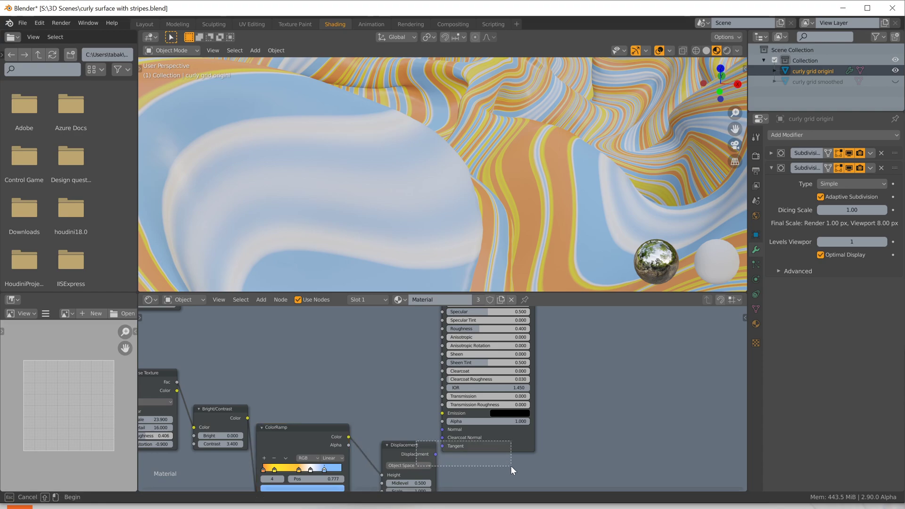
drag(415, 451, 536, 476)
middle_drag(603, 392, 561, 404)
scroll(536, 451, up, 1)
middle_drag(535, 451, 535, 423)
scroll(534, 424, up, 1)
middle_drag(541, 386, 538, 410)
scroll(538, 406, down, 7)
drag(490, 334, 458, 455)
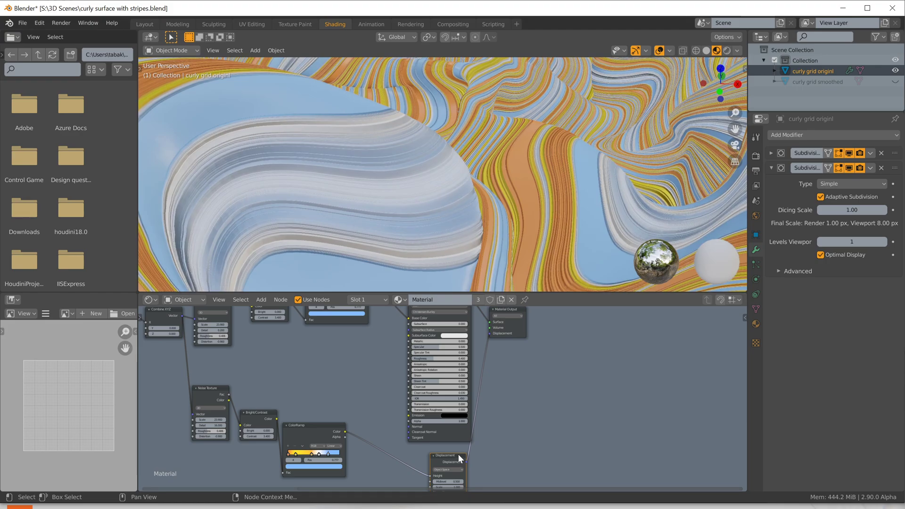
Shift the duplicated ColorRamp slightly further from its Bright/Contrast node and save the file
middle_drag(388, 400, 384, 315)
scroll(404, 357, up, 7)
middle_drag(337, 381, 472, 469)
drag(332, 385, 367, 384)
key(ctrl+s)
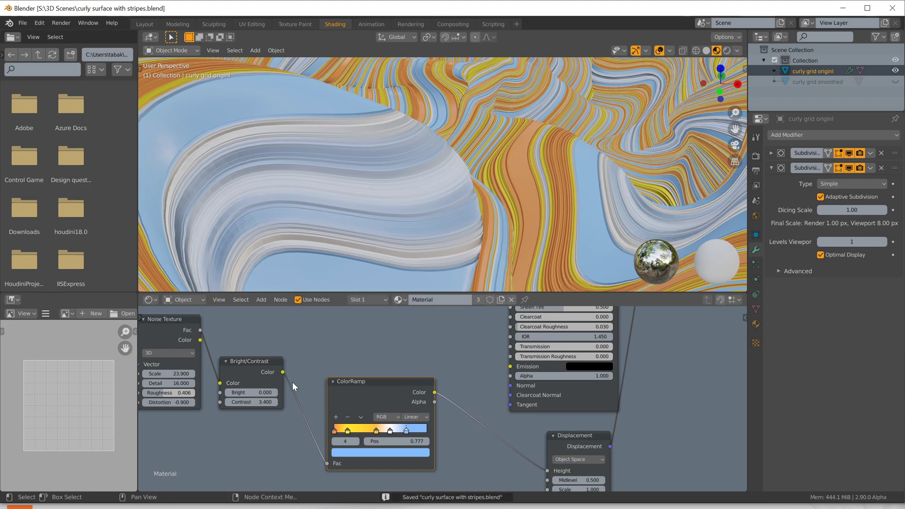
Set the duplicated ColorRamp's stop 2 to position 0.421 and delete its yellow stop
drag(375, 431, 373, 429)
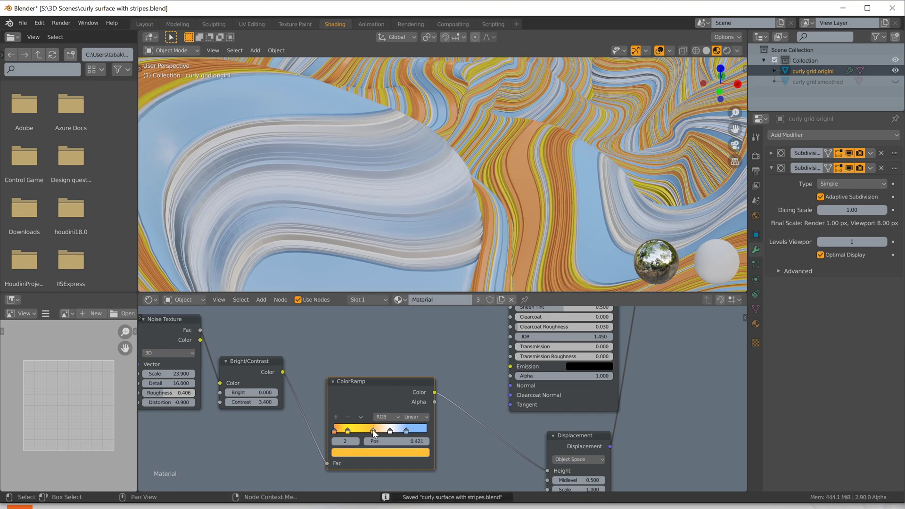
click(347, 429)
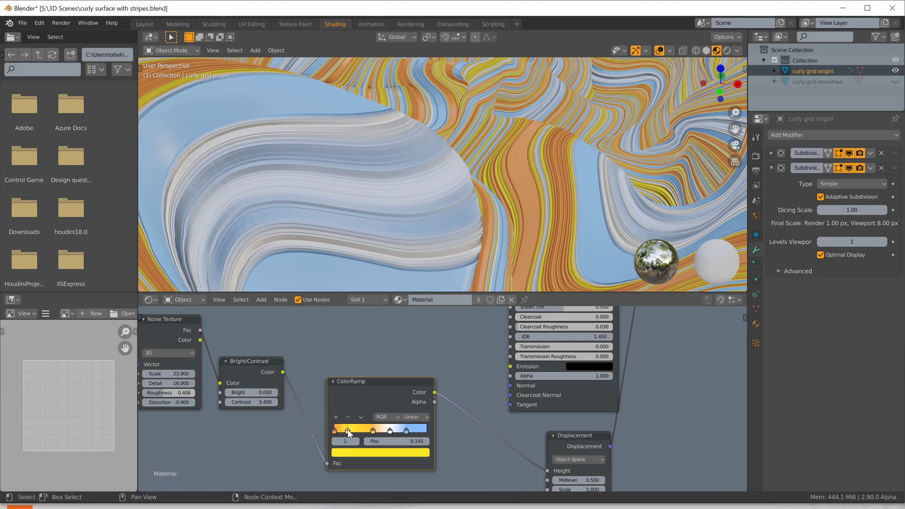
click(347, 417)
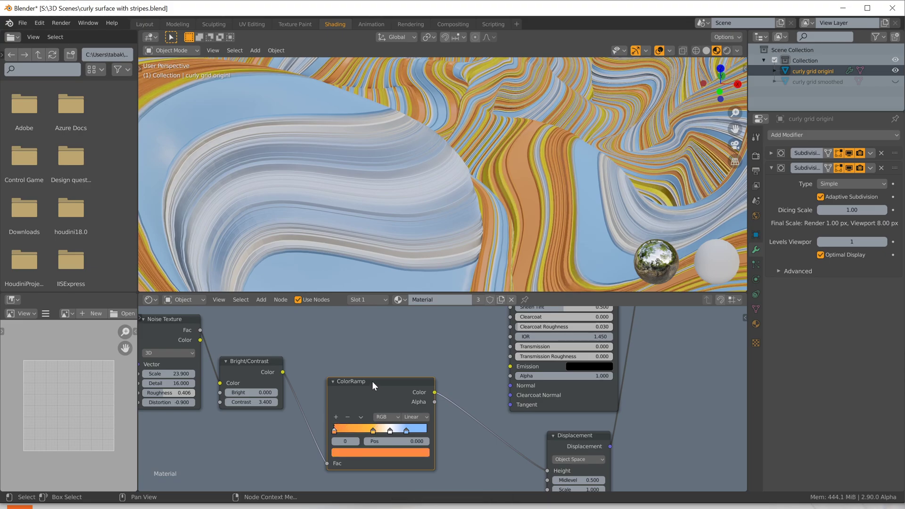
Add a new black-to-white ColorRamp node below the coloured duplicate
key(shift+a)
mouse_move(370, 371)
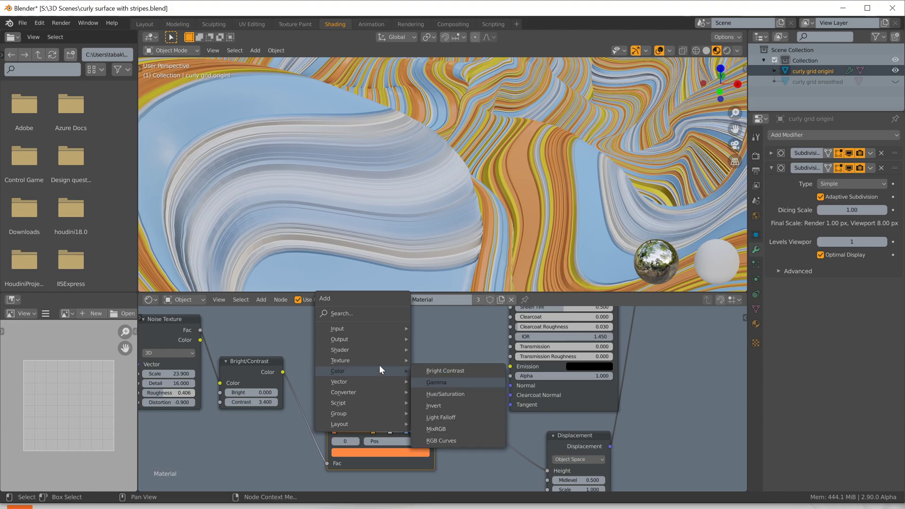
mouse_move(366, 391)
click(446, 264)
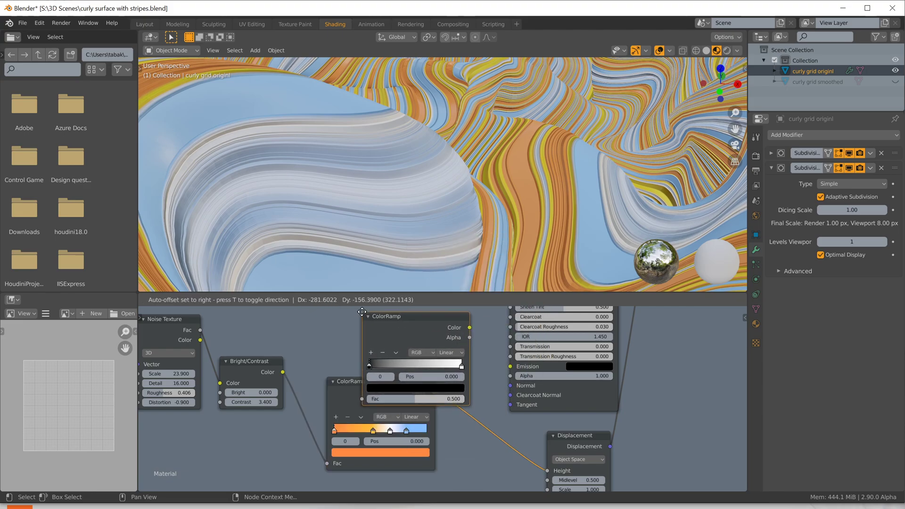
click(345, 483)
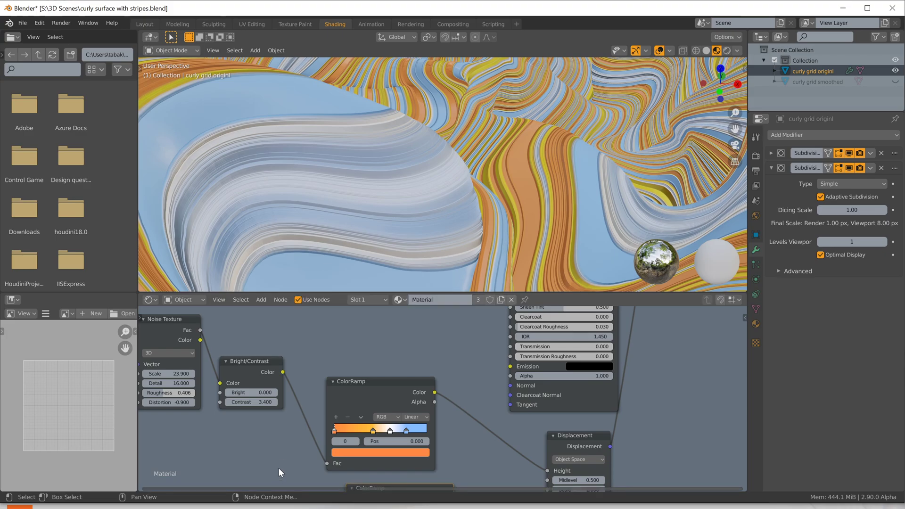
Link the duplicated Bright/Contrast's Color to the new ColorRamp's Fac, and the ramp's Color to the Displacement Height
middle_drag(283, 471, 295, 413)
drag(295, 312, 336, 477)
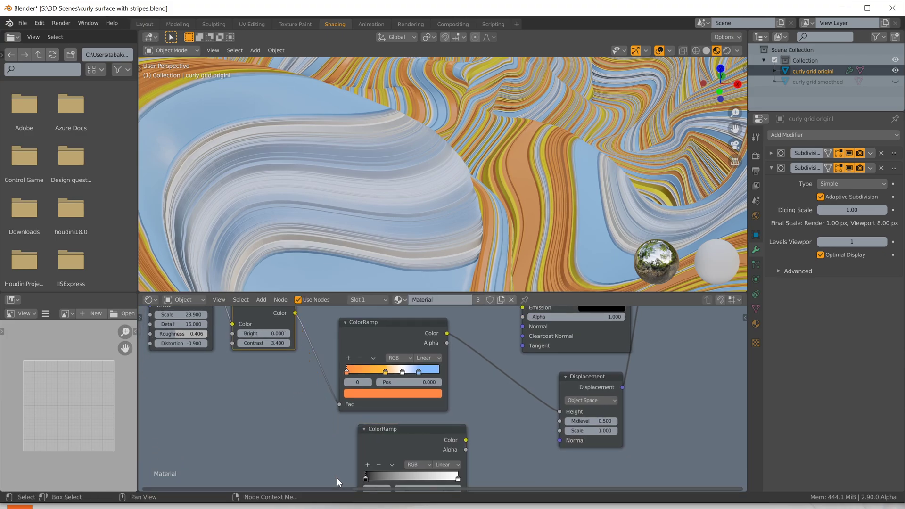
middle_drag(337, 477, 334, 440)
scroll(352, 333, down, 2)
drag(350, 324, 390, 448)
drag(457, 403, 516, 385)
Delete the coloured duplicate ColorRamp and move the black-to-white ColorRamp up into its place
click(409, 339)
key(x)
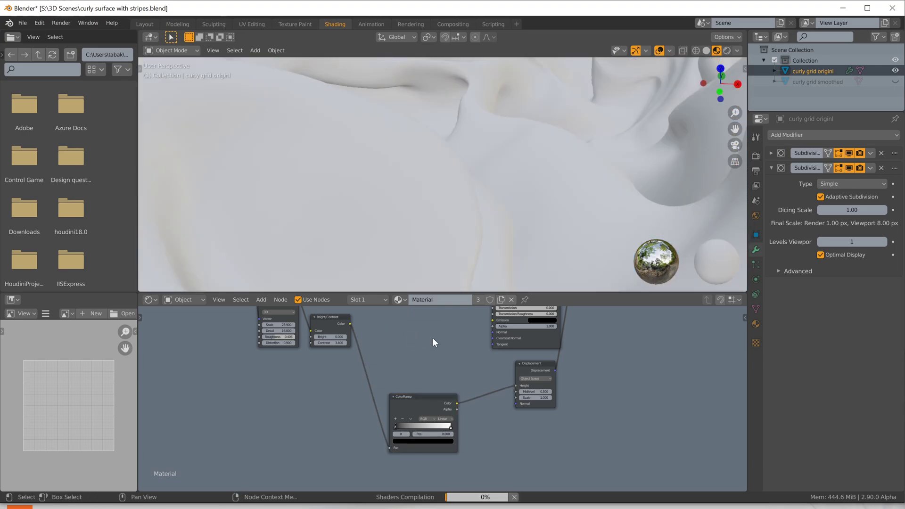
middle_drag(428, 336, 444, 373)
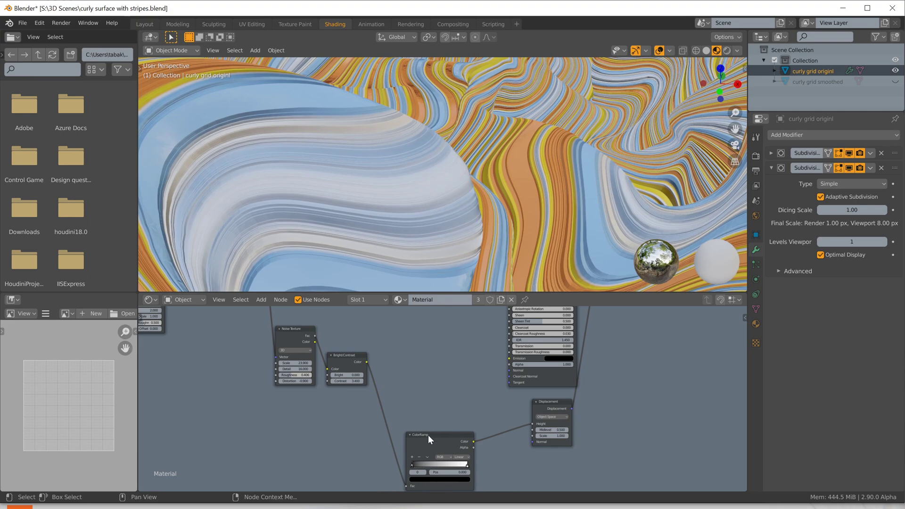
drag(431, 439, 433, 371)
middle_drag(380, 427, 364, 468)
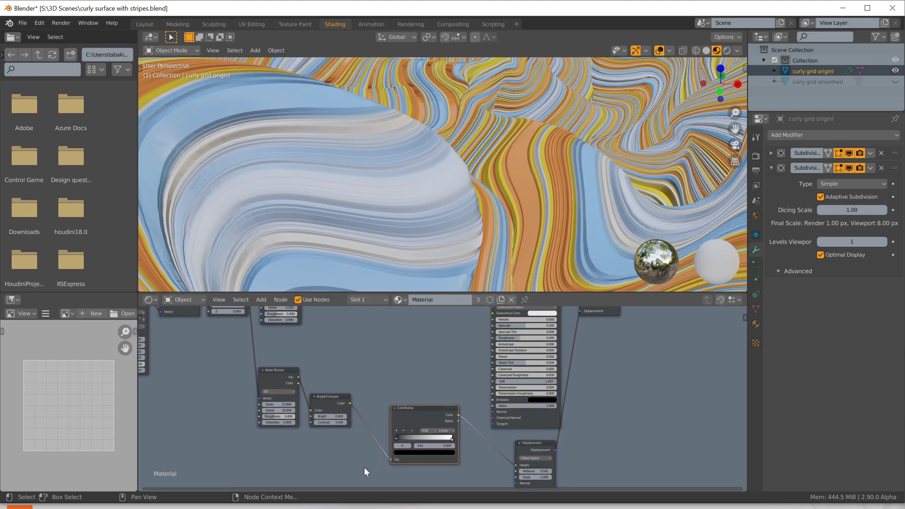
scroll(365, 438, up, 2)
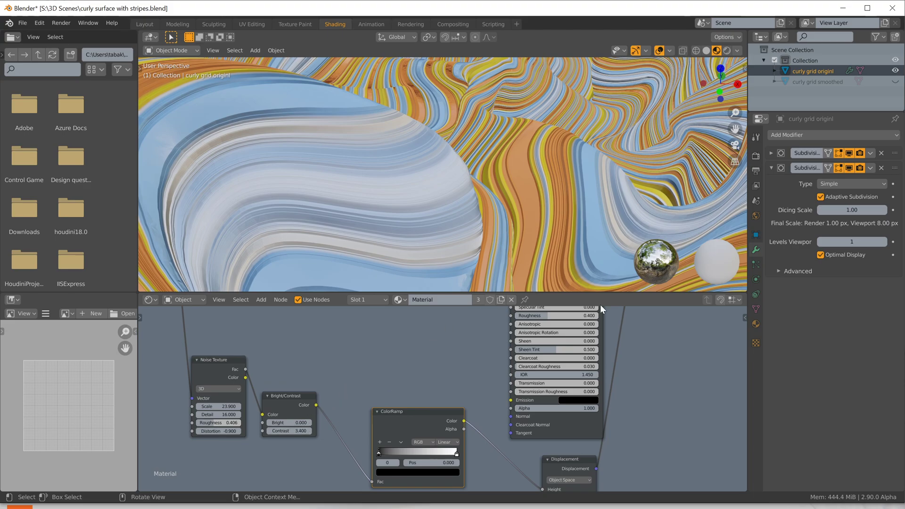
Switch the viewport to Rendered shading and check CPU and memory performance in Task Manager, minimizing it when done
click(727, 50)
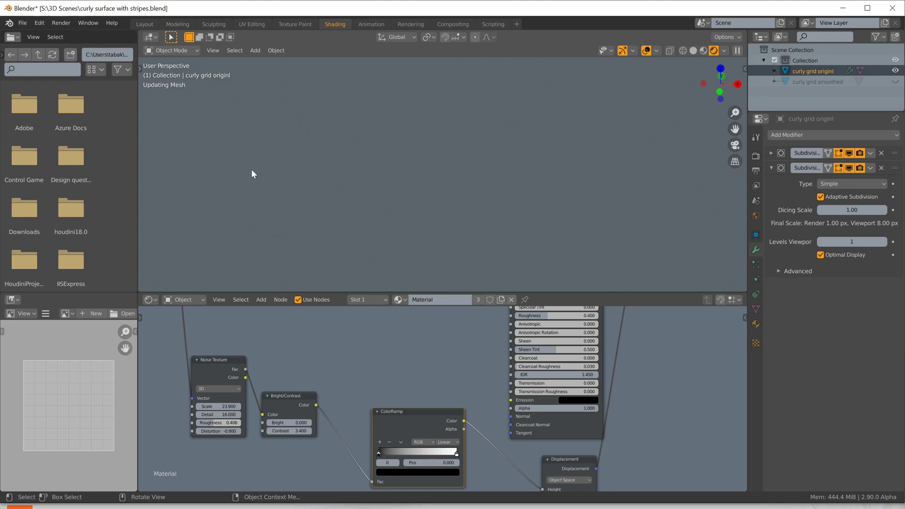
right_click(494, 507)
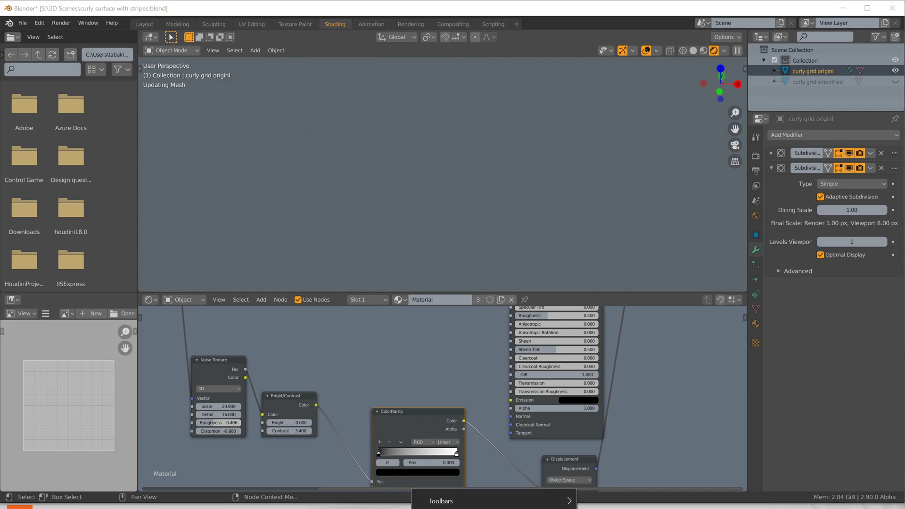
click(471, 508)
drag(894, 134, 440, 109)
click(326, 130)
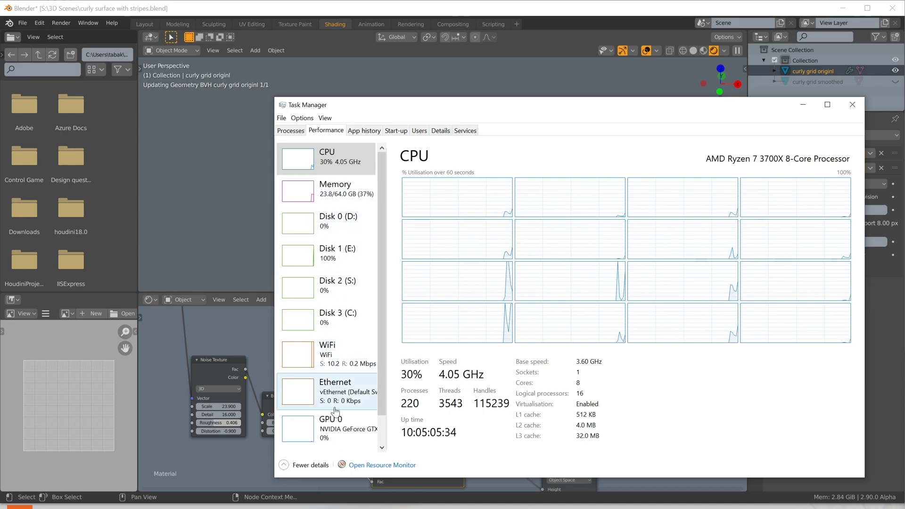
click(339, 198)
click(342, 167)
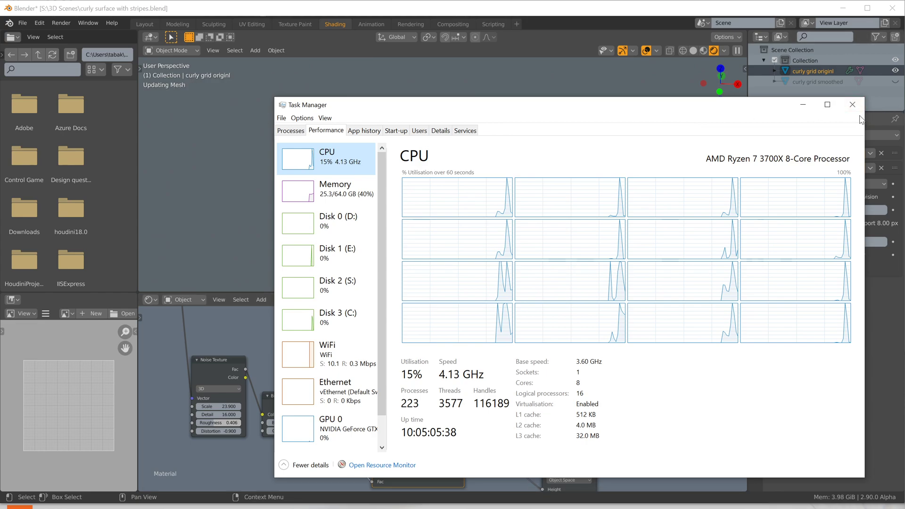
click(803, 104)
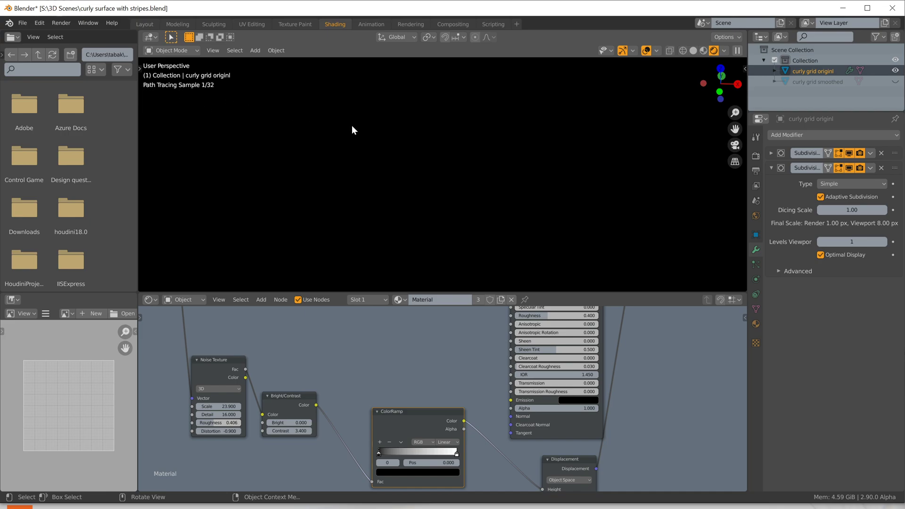
Open the World settings, look through the background Color inputs and hide the original curly grid
click(756, 215)
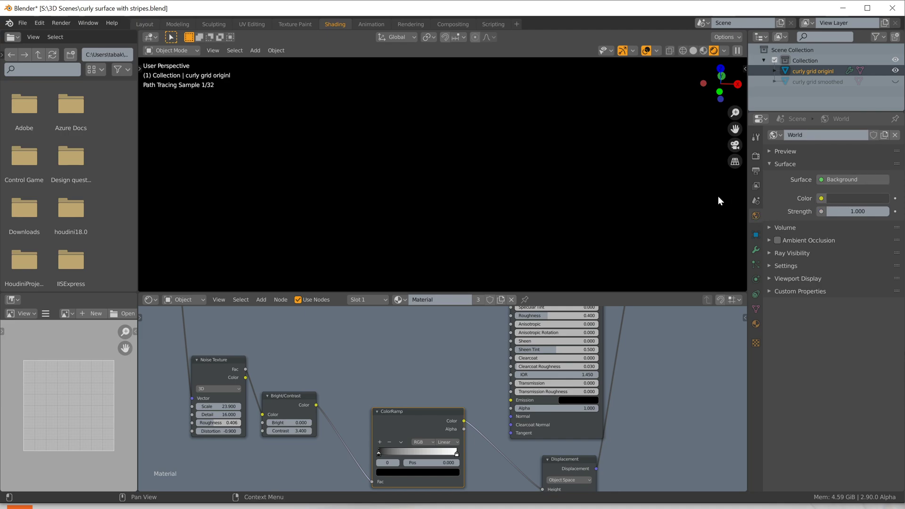
click(822, 196)
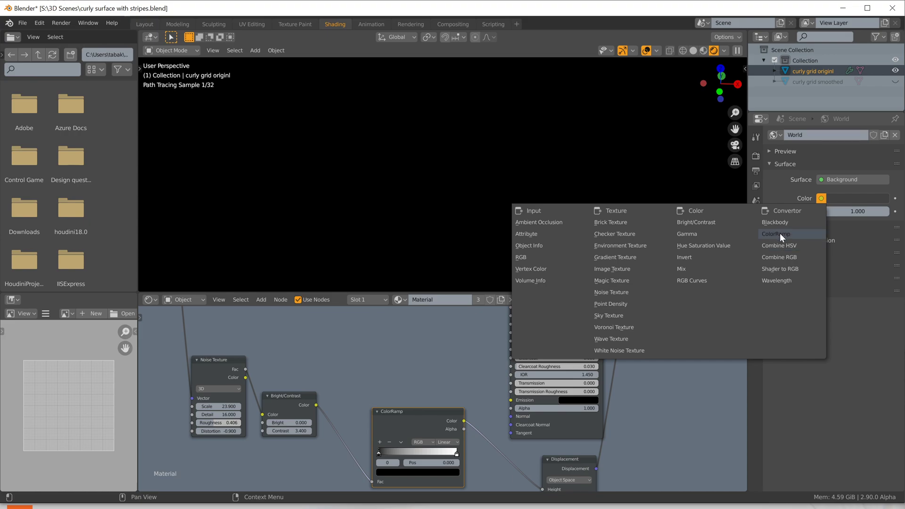
middle_drag(520, 168, 549, 165)
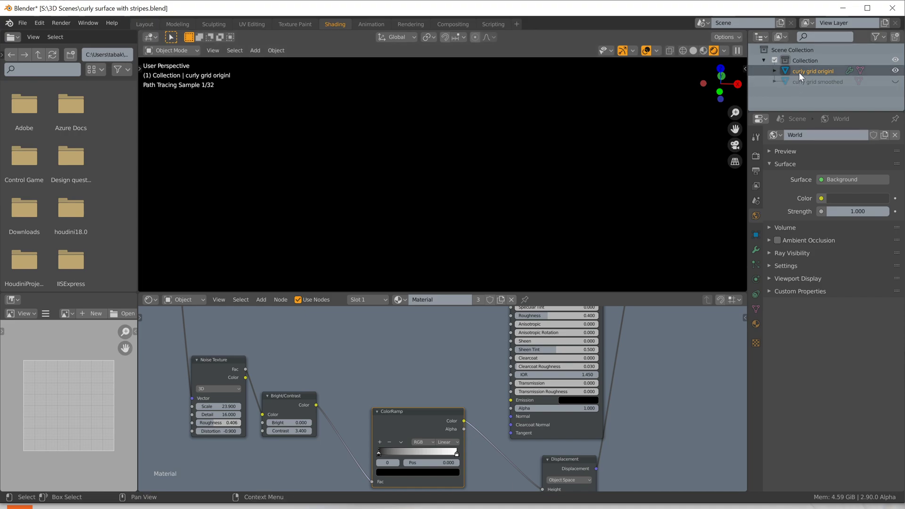
key(h)
middle_drag(467, 137, 518, 125)
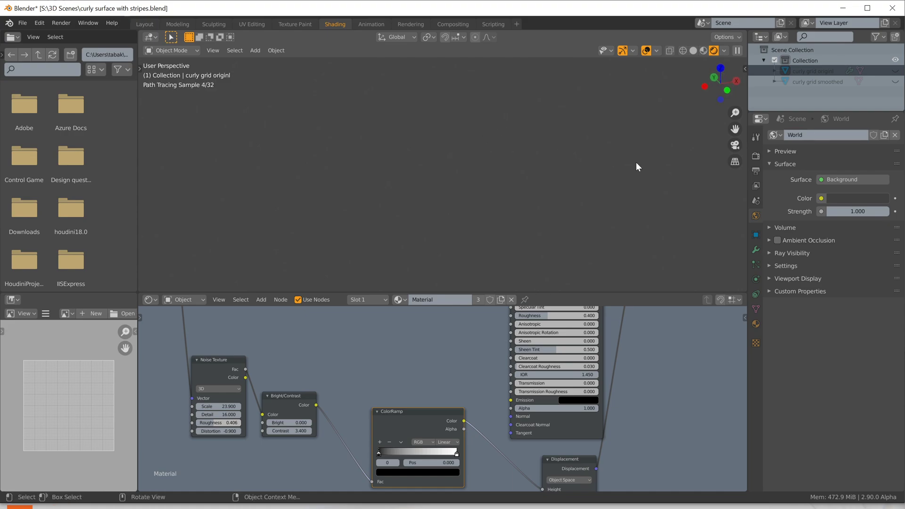
Assign a Sky Texture of the Nishita type to the World background Color and inspect the sky in the viewport
click(819, 198)
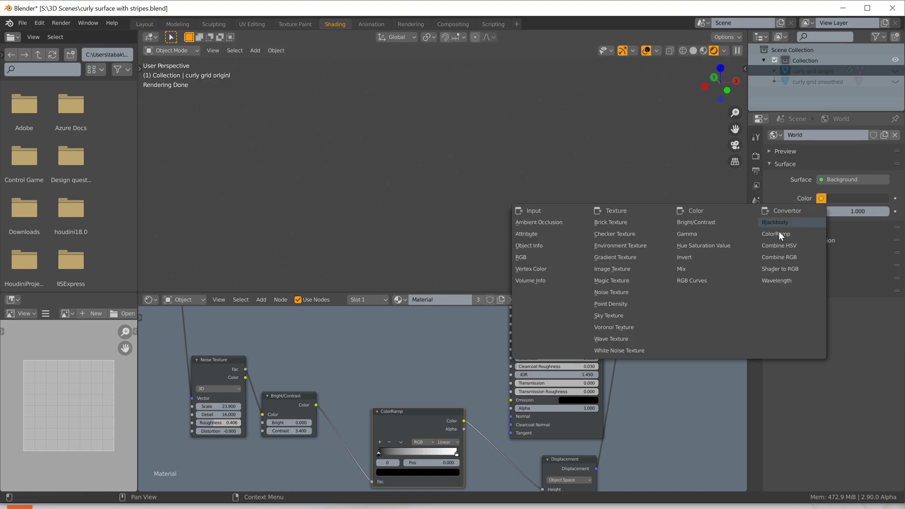
click(629, 314)
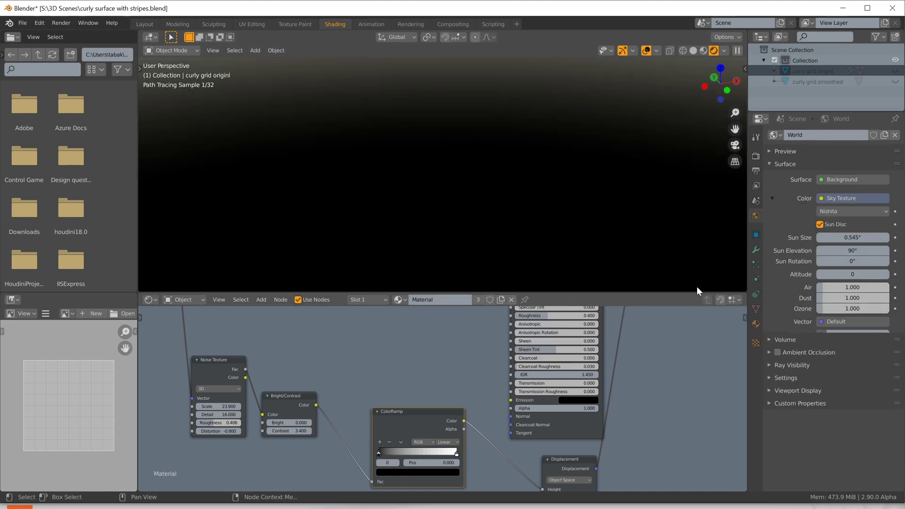
click(839, 211)
click(822, 213)
middle_drag(603, 231, 626, 238)
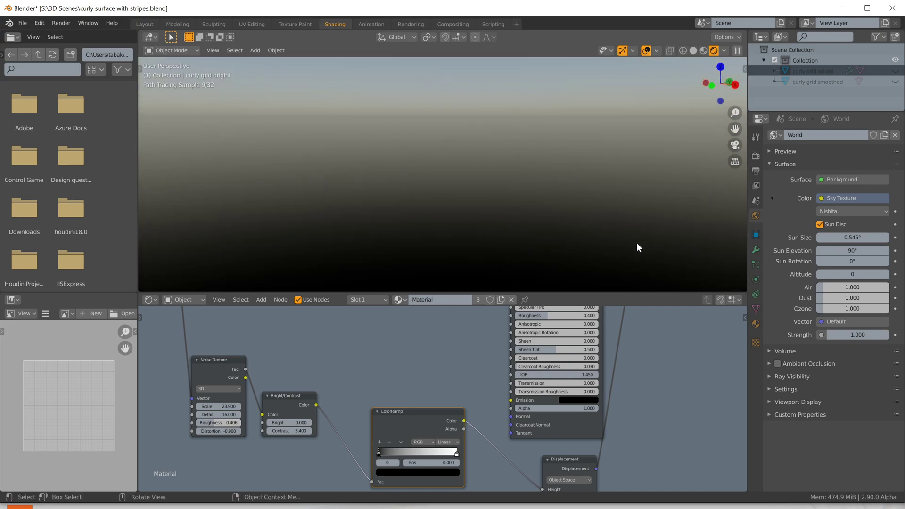
Switch the Cycles feature set to Supported and unhide the original curly grid
click(756, 156)
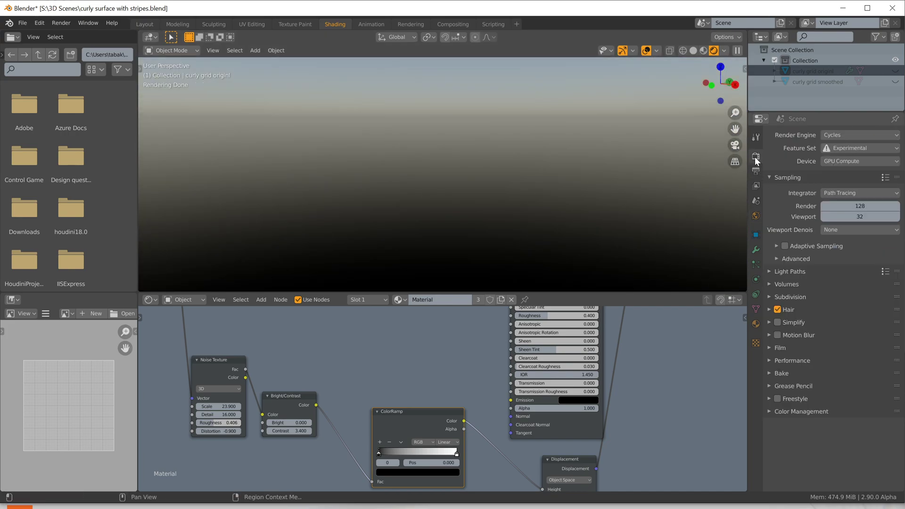
click(859, 149)
click(848, 161)
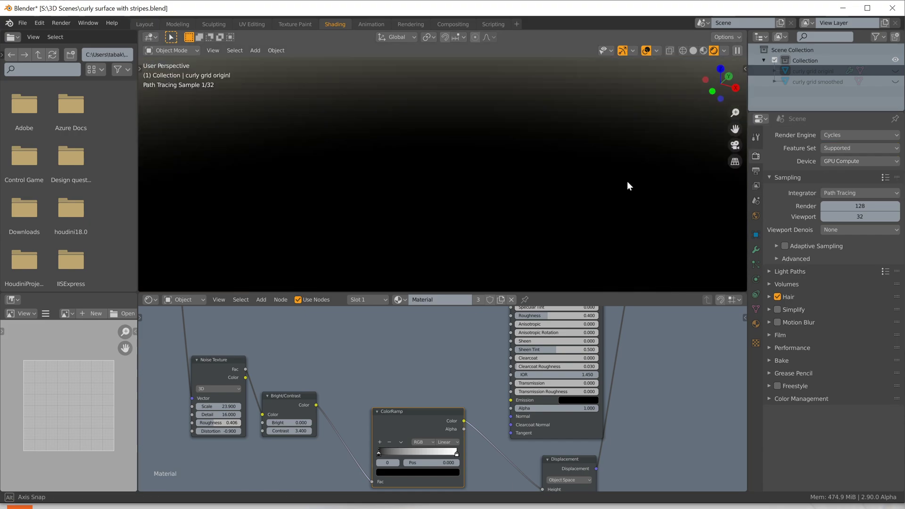
right_click(806, 70)
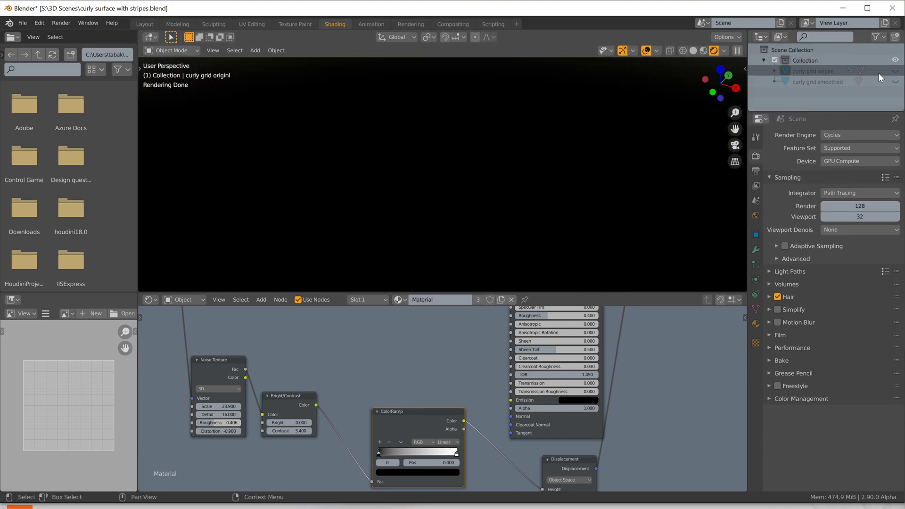
click(895, 71)
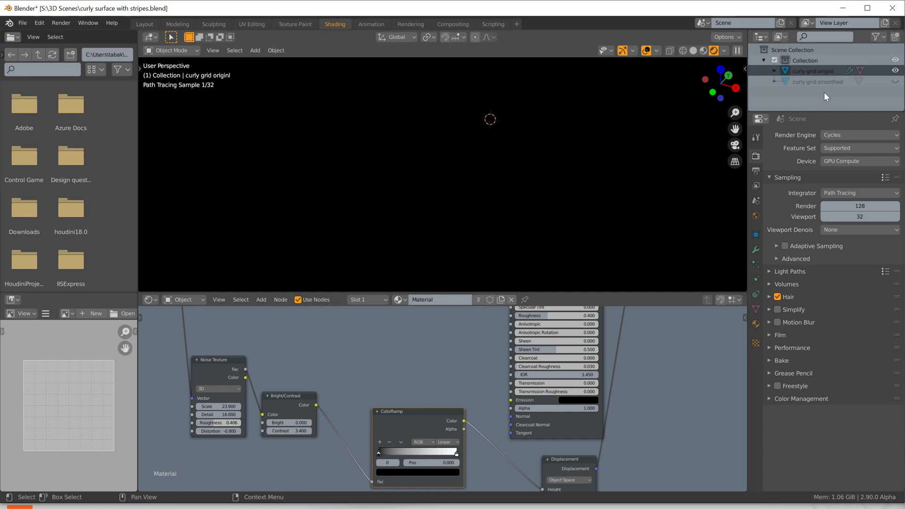
Disconnect the displacement link from the Material Output node and check the whole curly grid in the rendered viewport
middle_drag(564, 127, 567, 110)
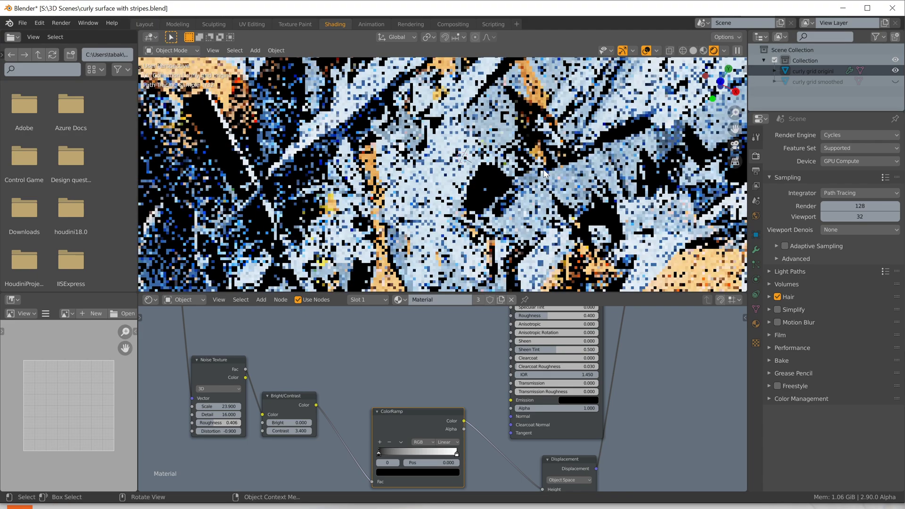
scroll(546, 173, down, 4)
middle_drag(654, 415, 603, 491)
click(579, 359)
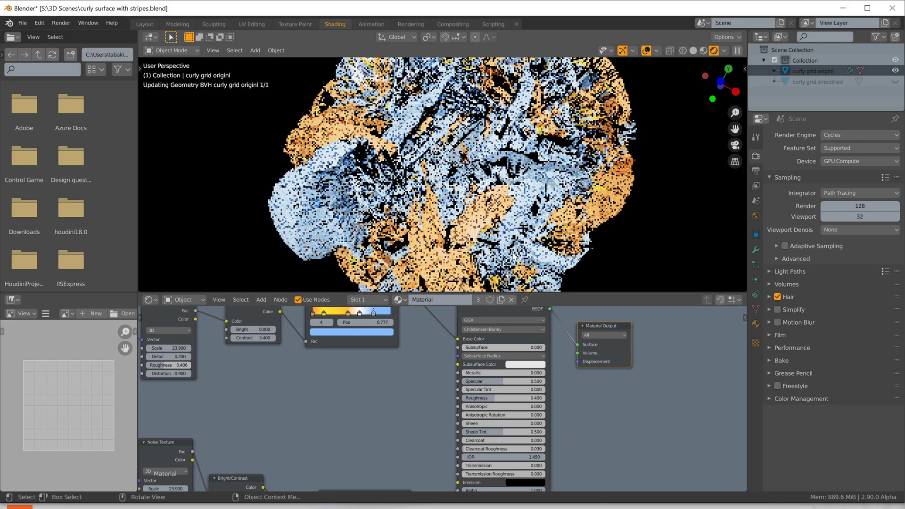
middle_drag(449, 166, 448, 165)
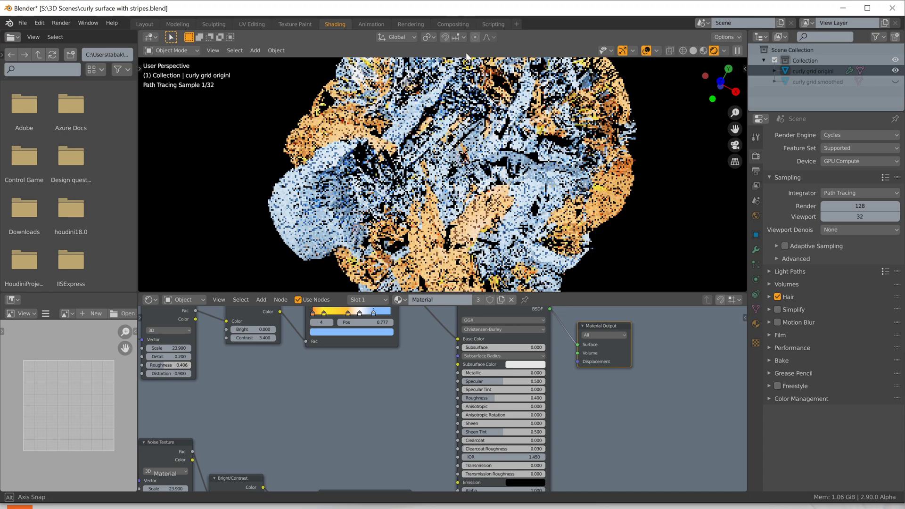
Set the Cycles render device to CPU
click(844, 162)
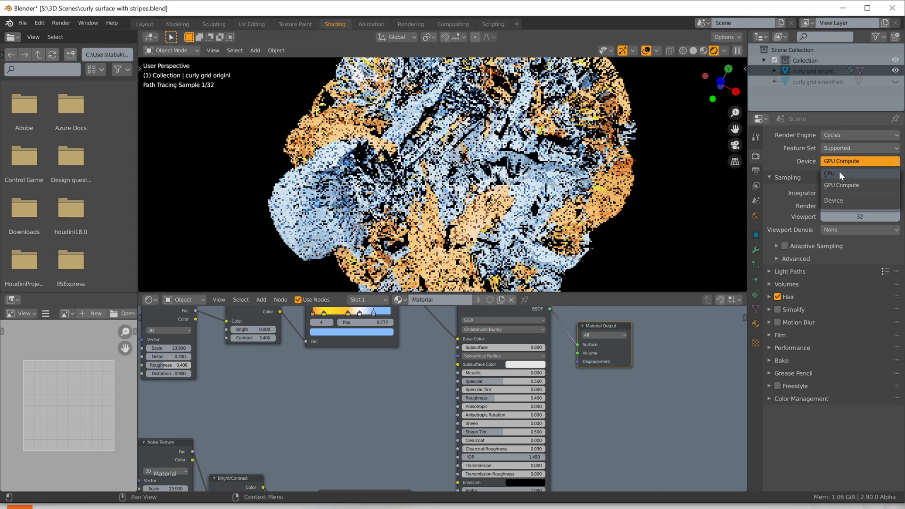
key(Return)
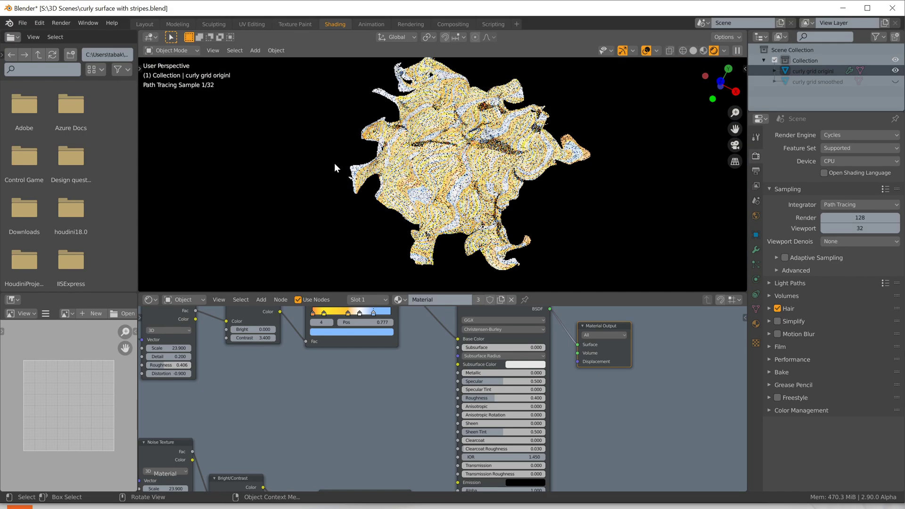
middle_drag(335, 163, 517, 195)
scroll(418, 155, up, 6)
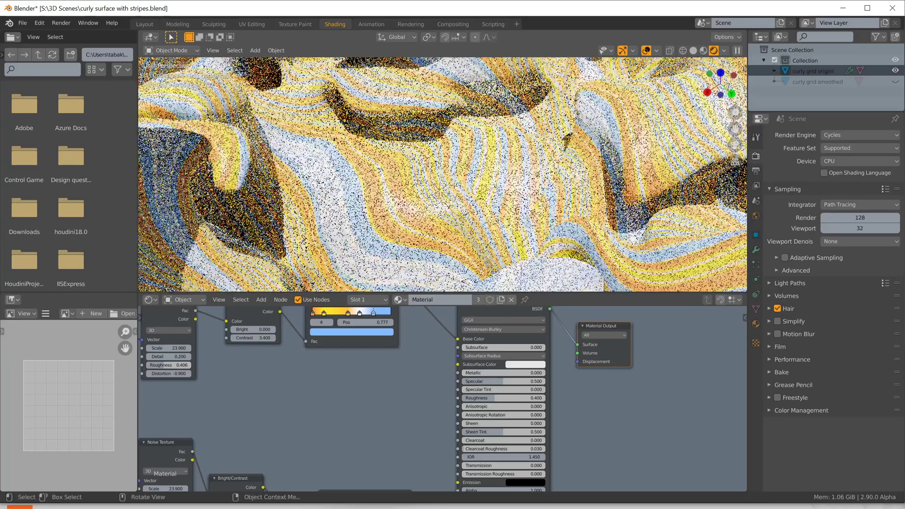
middle_drag(576, 171, 476, 190)
shift+middle_drag(589, 179, 503, 118)
middle_drag(561, 169, 537, 152)
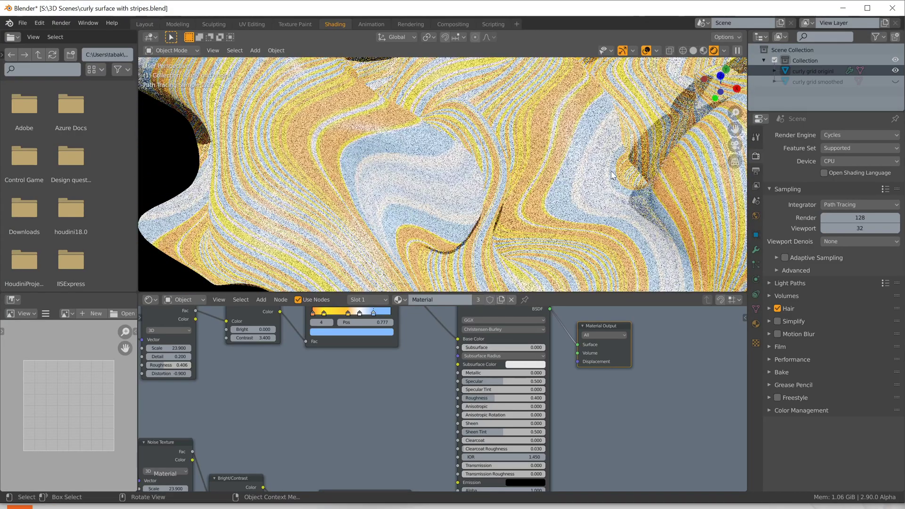
Switch the viewport to Material Preview shading and find a close-up composition of the striped folds
click(703, 51)
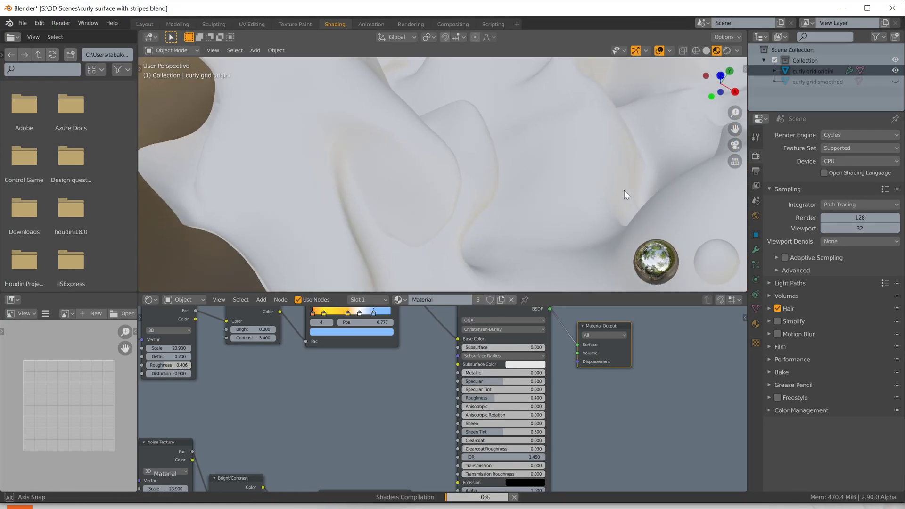
middle_drag(600, 149, 603, 228)
middle_drag(540, 180, 597, 177)
scroll(550, 142, up, 3)
scroll(573, 154, down, 2)
scroll(579, 160, up, 2)
scroll(607, 178, down, 2)
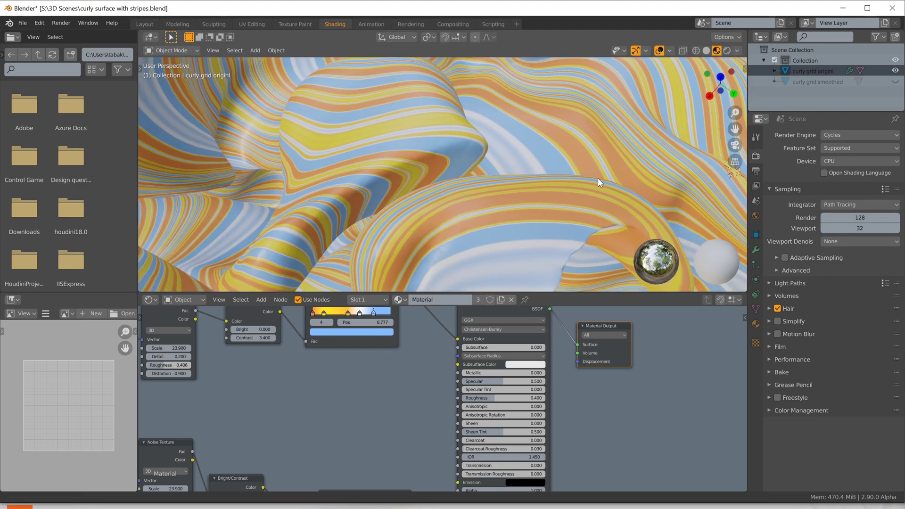
Add a camera aligned to the current view and move it about 0.044 m to reframe the folds
key(shift+a)
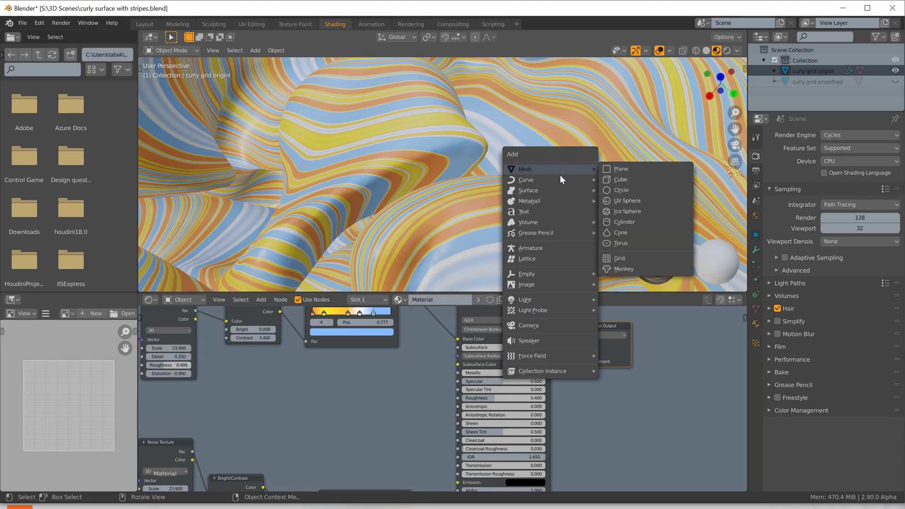
click(547, 326)
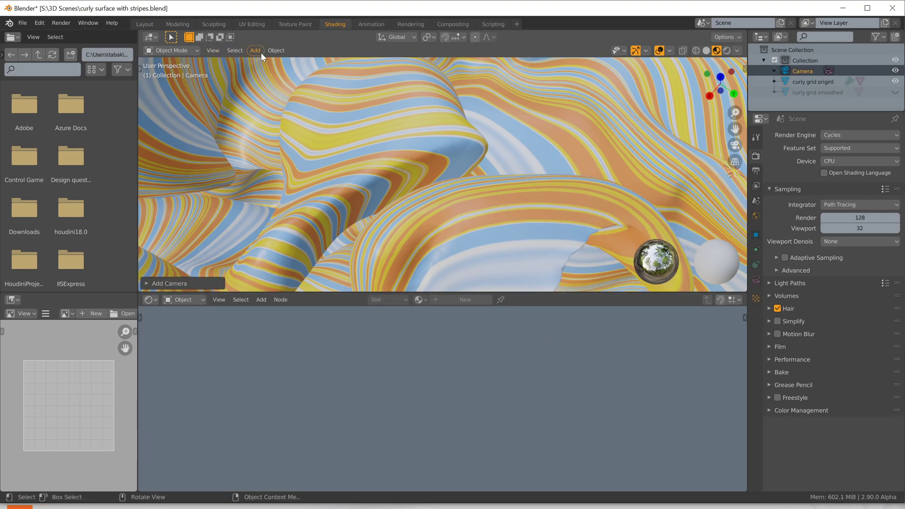
click(213, 50)
mouse_move(250, 193)
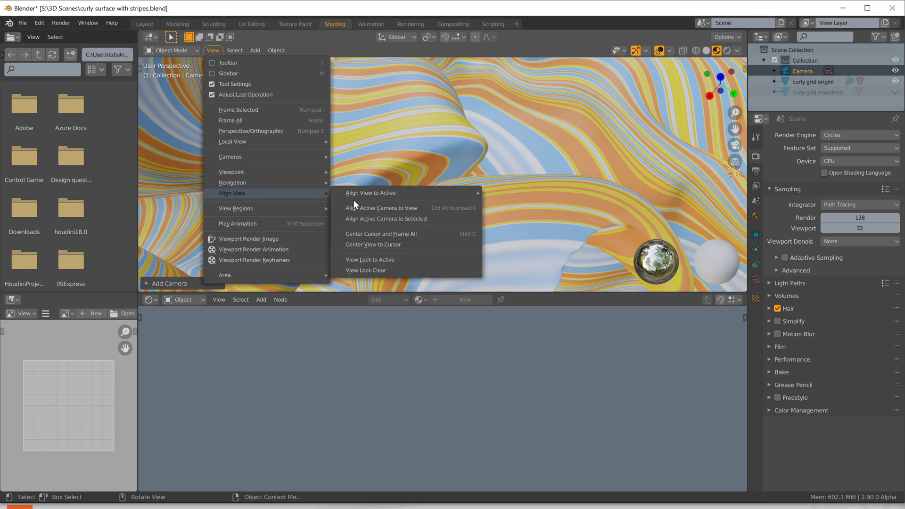
click(382, 210)
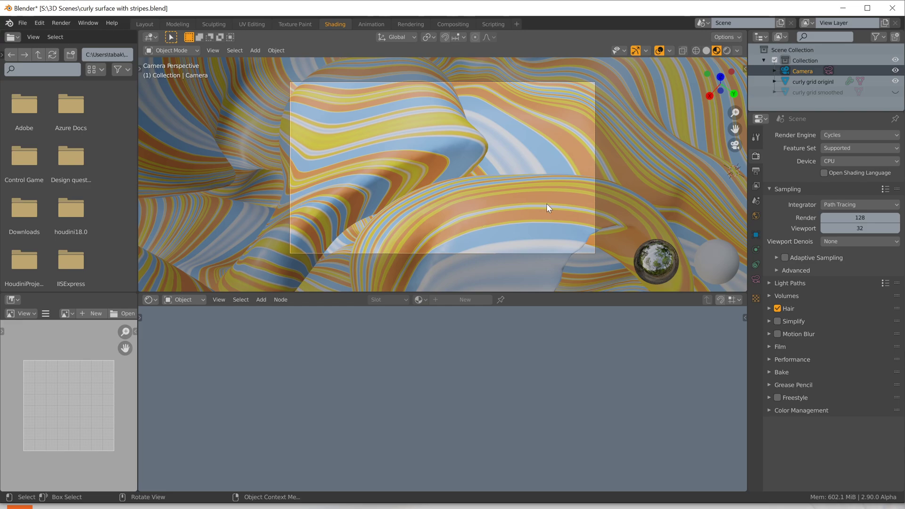
key(g)
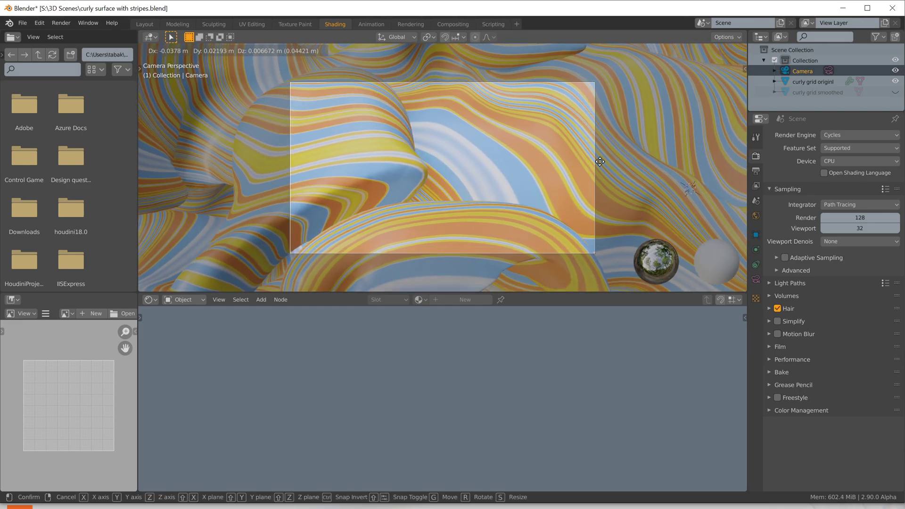
click(599, 162)
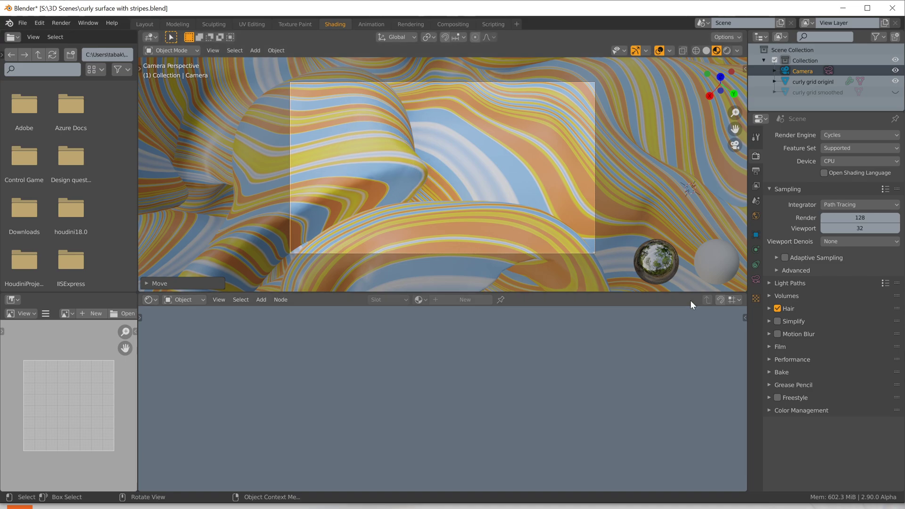
Enable the camera's depth of field and set its focus distance to 0.29 m
click(757, 280)
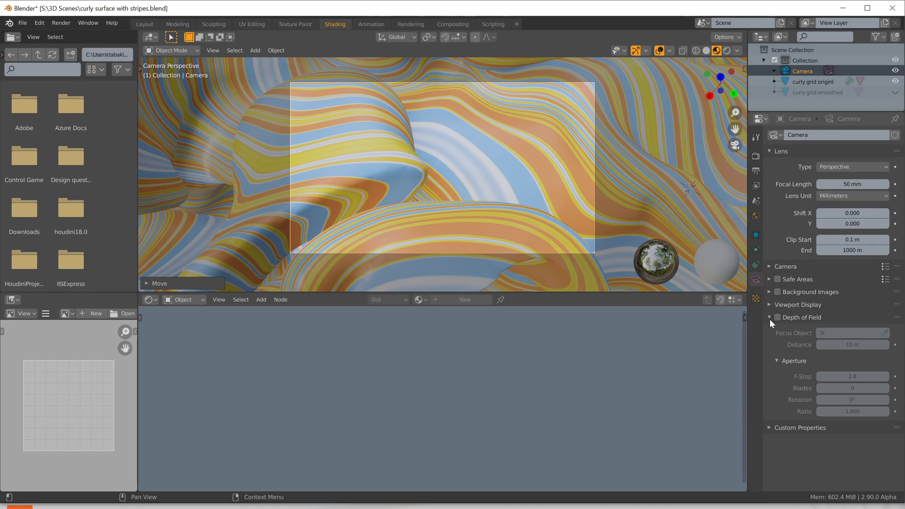
click(778, 318)
drag(853, 345, 852, 344)
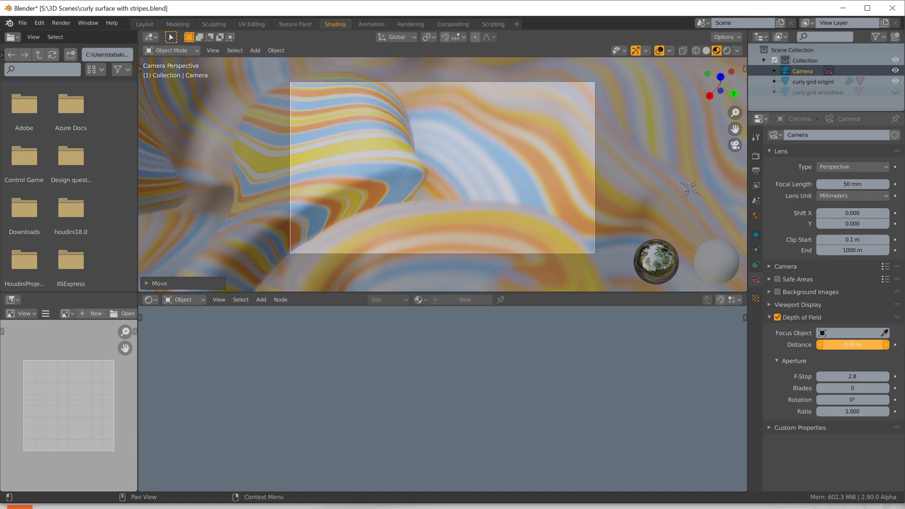
drag(853, 344, 868, 348)
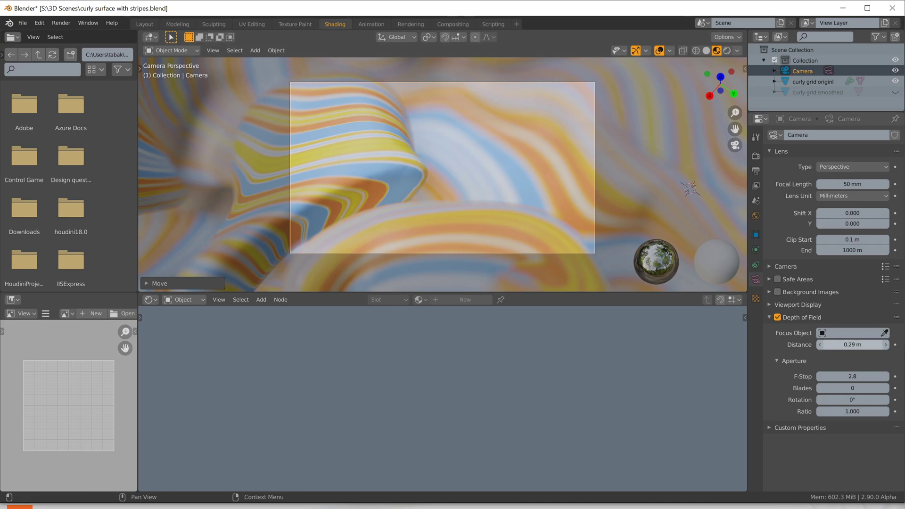
key(i)
Set the camera aperture to F-Stop 4.4 with 8 blades and save the file
drag(853, 376, 851, 377)
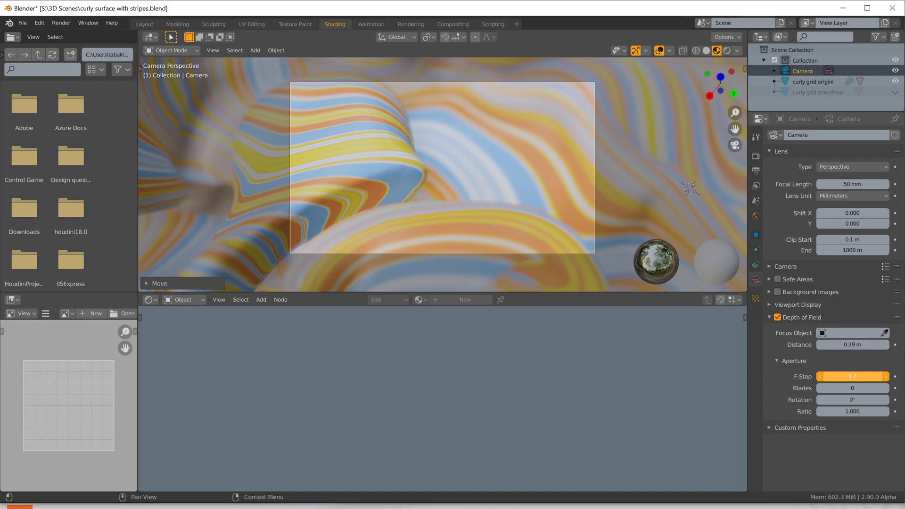
drag(852, 389, 852, 388)
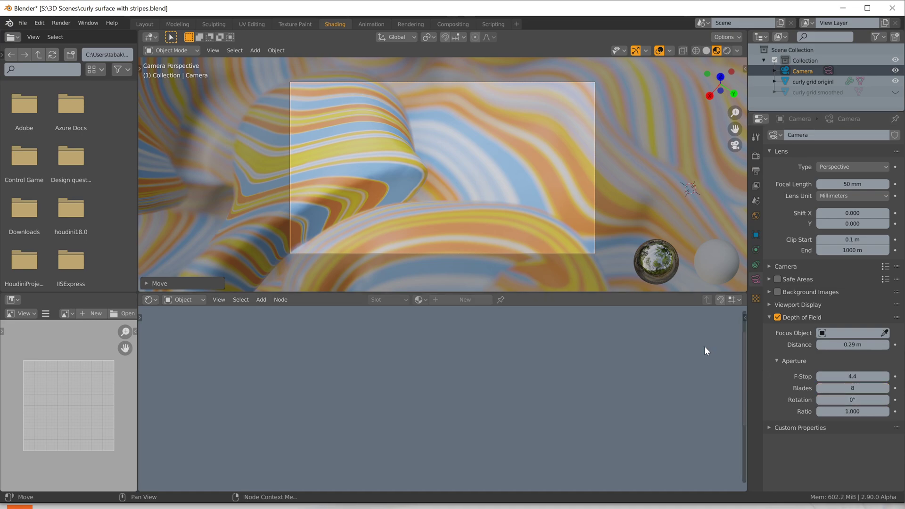
key(ctrl+s)
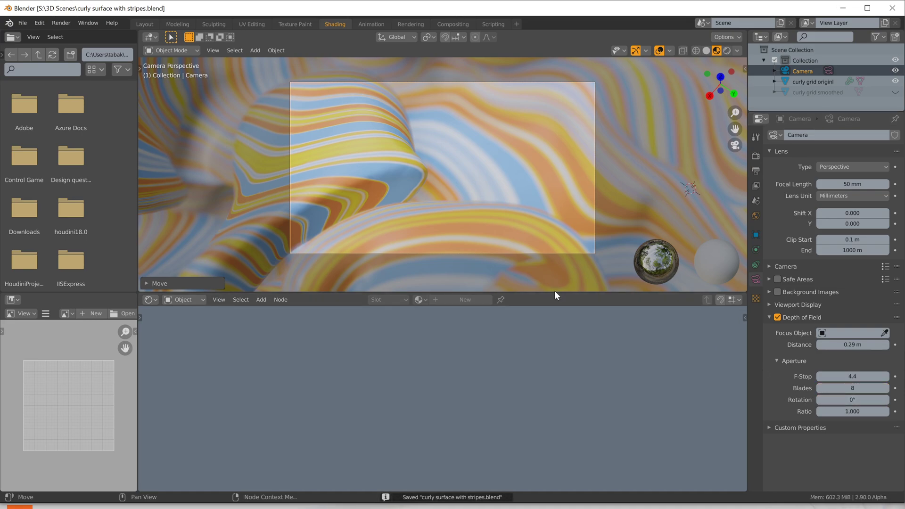
In wireframe Edit Mode, delete all vertices of the curly grid lying outside a box slightly larger than the camera frame
click(357, 125)
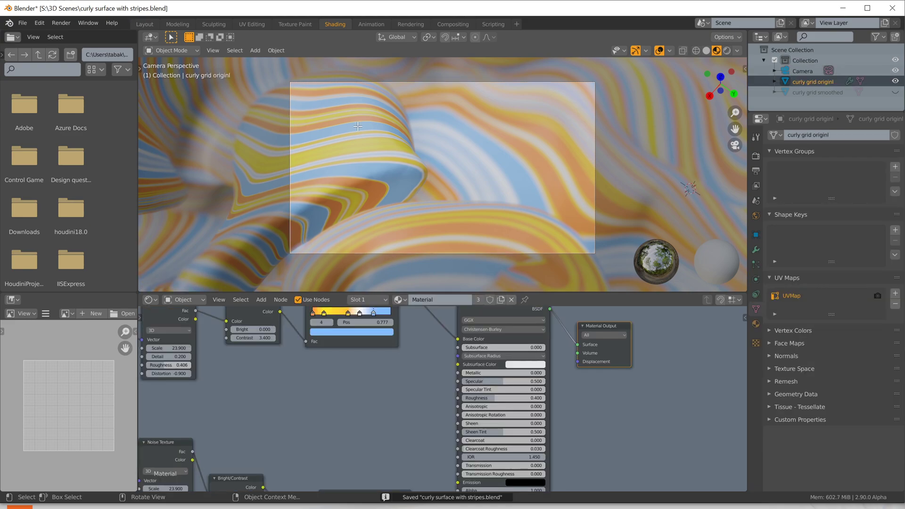
key(Tab)
key(z)
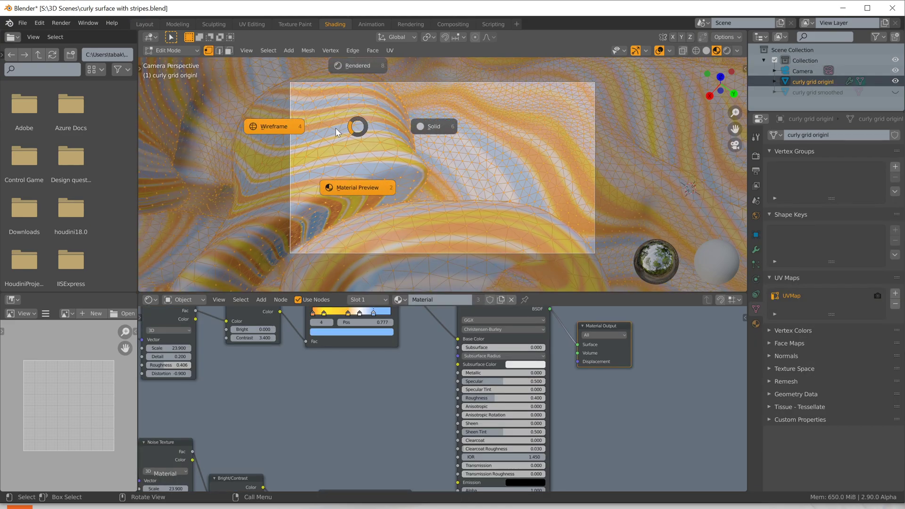
click(269, 129)
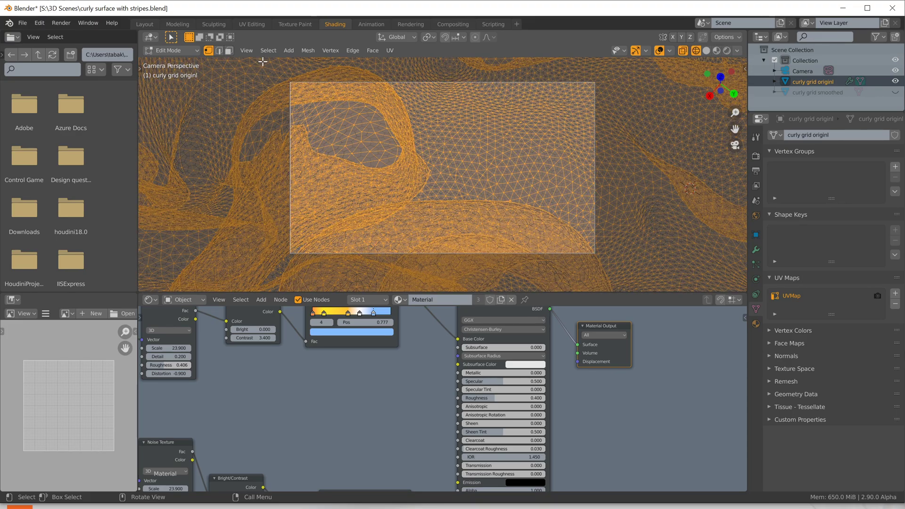
drag(261, 68, 641, 276)
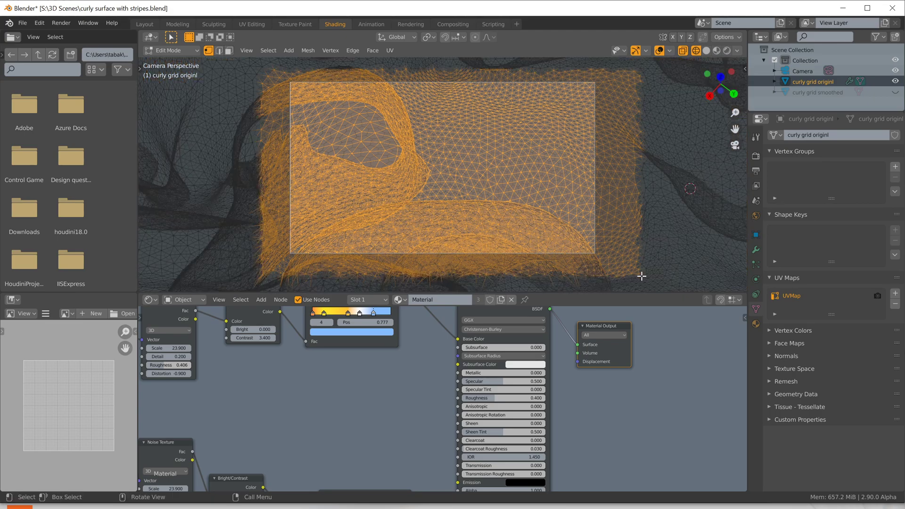
key(ctrl+i)
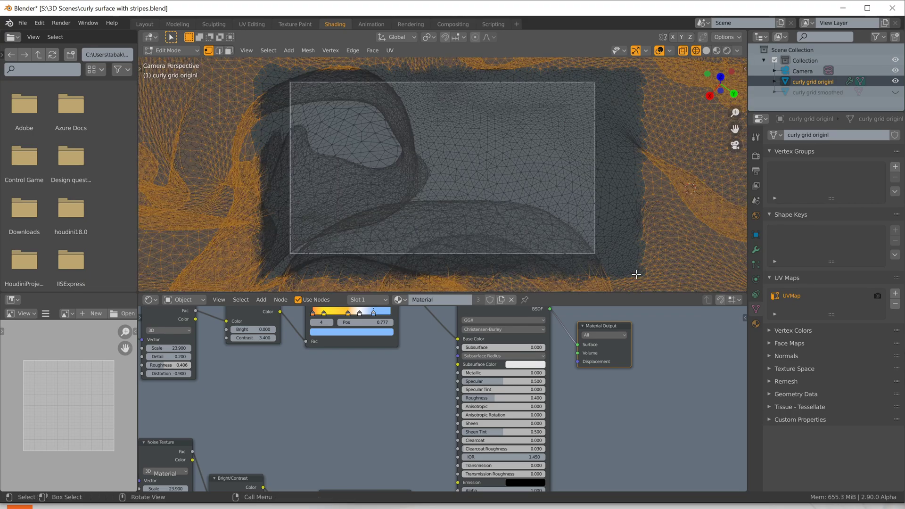
key(x)
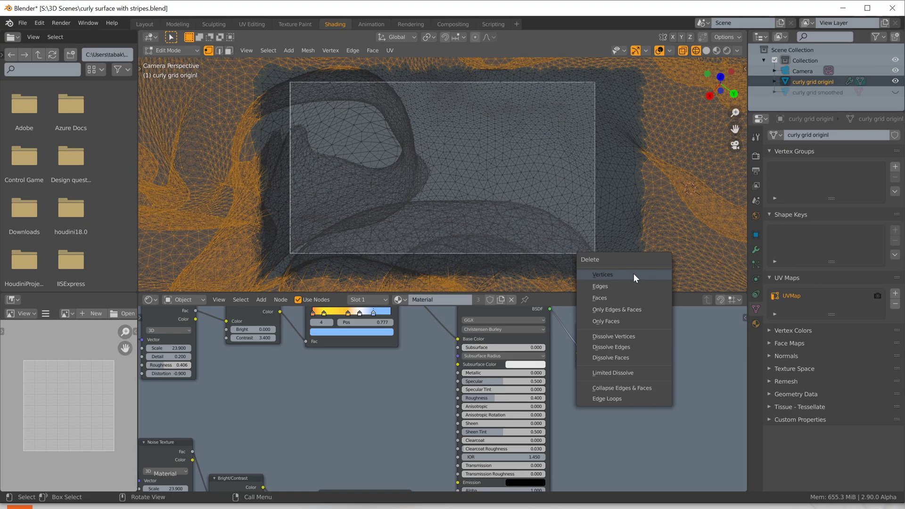
click(631, 276)
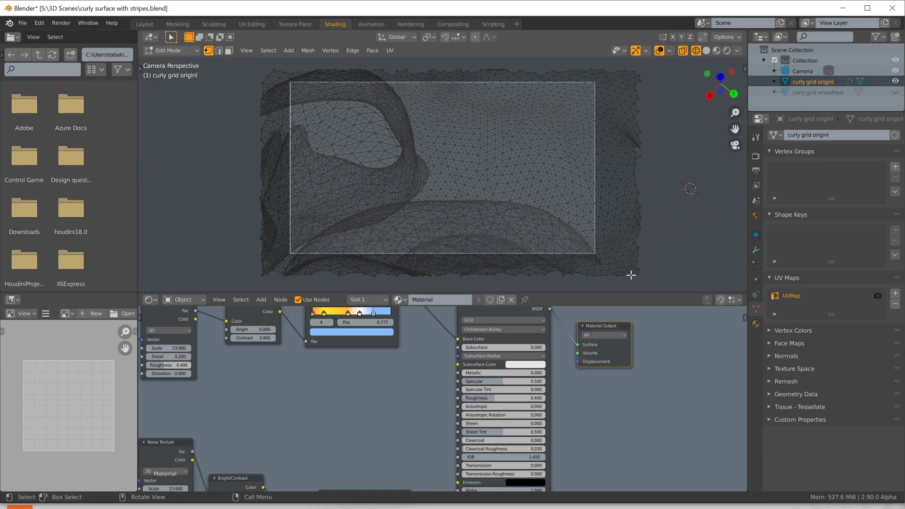
key(Tab)
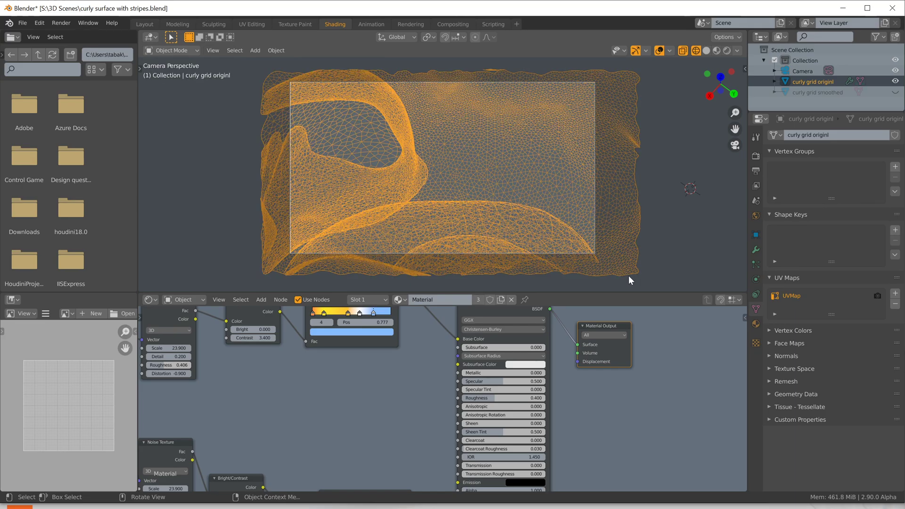
Check the trimmed mesh outside the camera, then return to the camera view in Rendered shading
middle_drag(648, 258, 622, 242)
scroll(623, 244, up, 4)
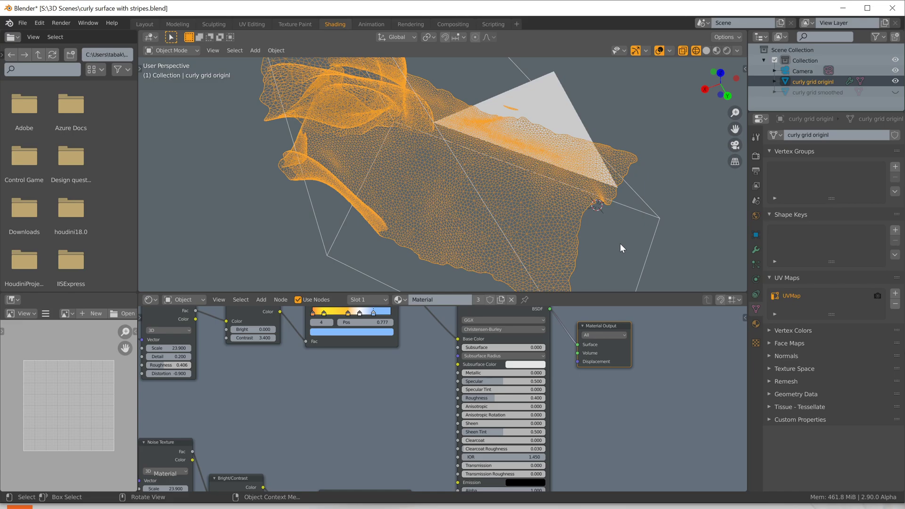
key(KP_0)
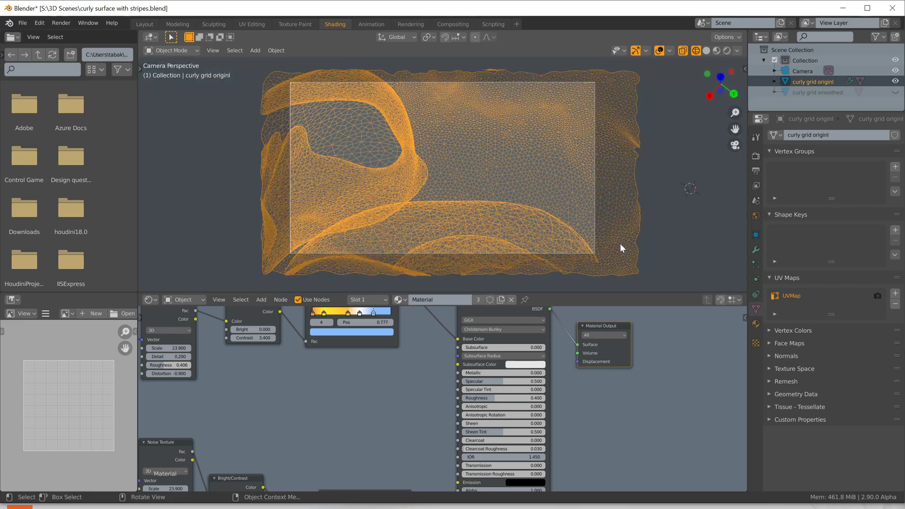
click(727, 50)
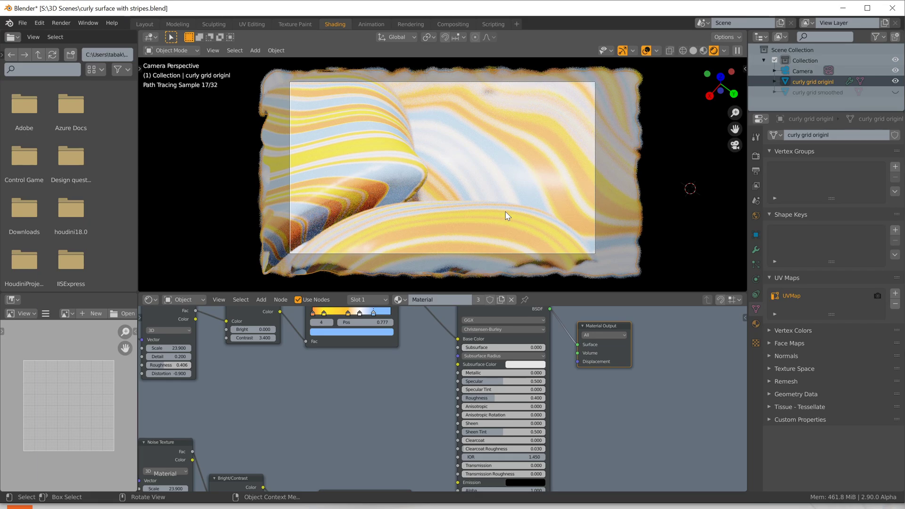
scroll(368, 178, up, 3)
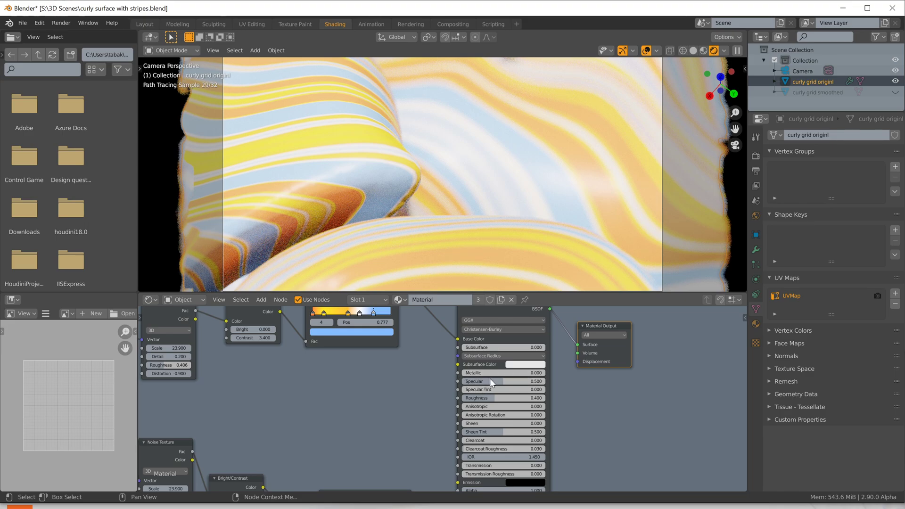
Set the Principled BSDF's Specular to 0, Roughness to 1 and Clearcoat to 0.239, and save the file
mouse_move(492, 381)
mouse_down()
mouse_move(529, 381)
mouse_move(536, 398)
mouse_move(546, 398)
mouse_move(527, 380)
mouse_move(463, 386)
mouse_up()
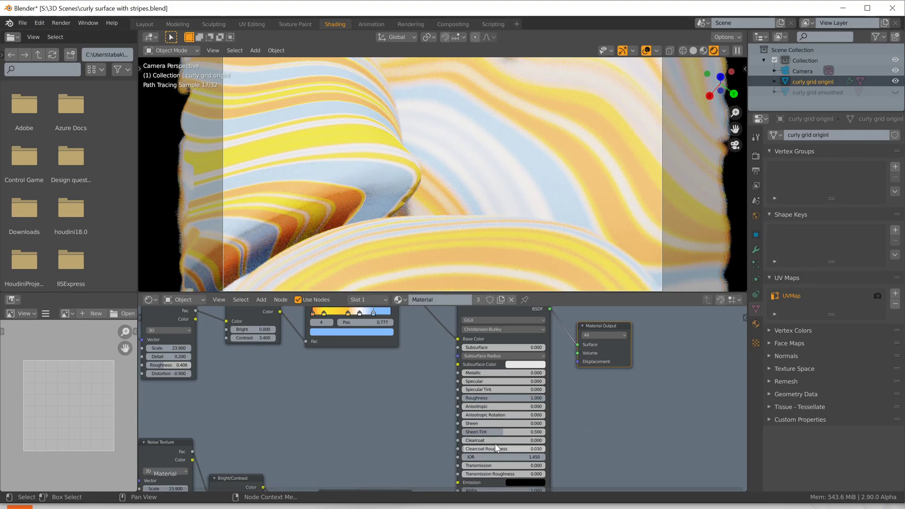
drag(491, 440, 506, 440)
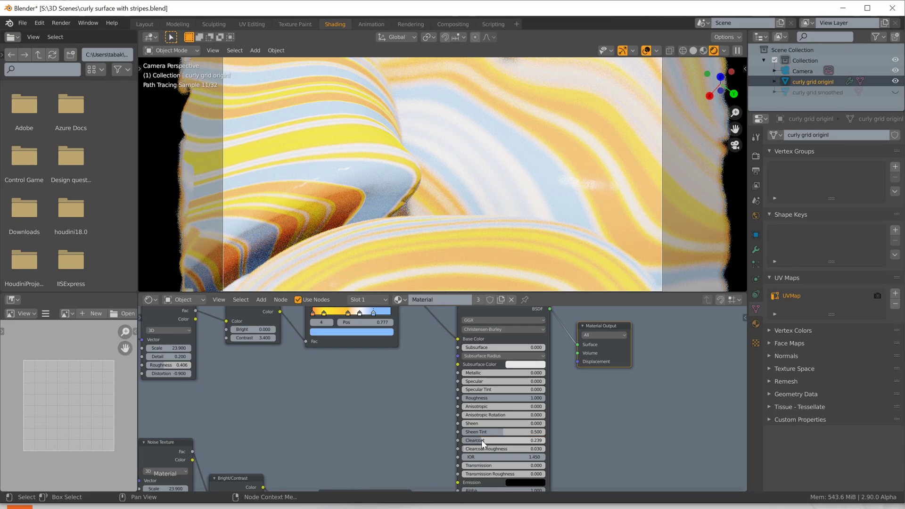
key(ctrl+s)
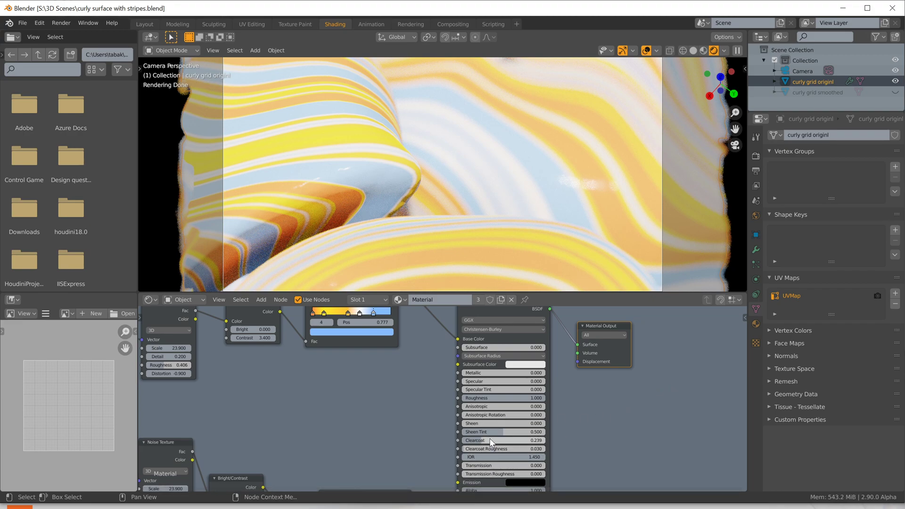
mouse_move(476, 406)
mouse_down()
mouse_move(532, 406)
mouse_move(485, 417)
mouse_move(539, 417)
mouse_move(453, 406)
mouse_move(464, 415)
mouse_up()
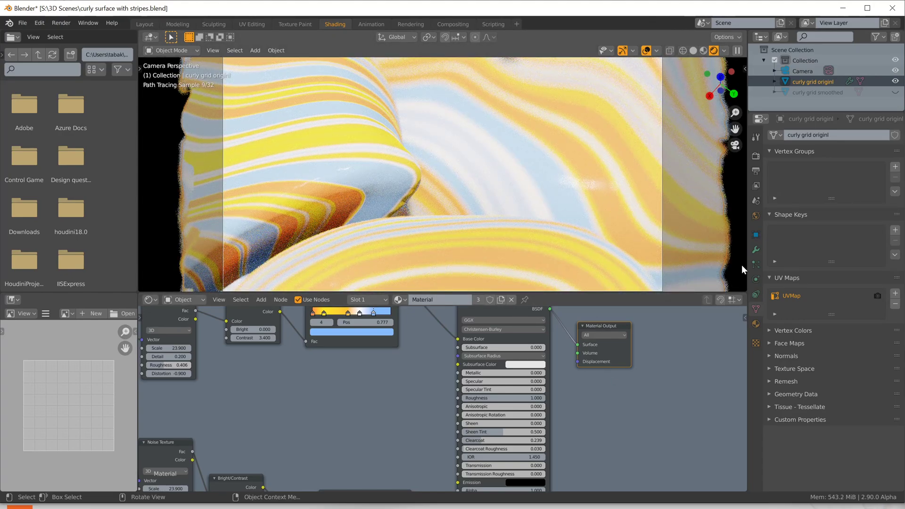
Reposition the Principled BSDF node in the node graph and save the file
middle_drag(616, 421, 612, 453)
drag(493, 329, 469, 377)
key(ctrl+s)
Set the Cycles render Feature Set to Experimental
click(755, 157)
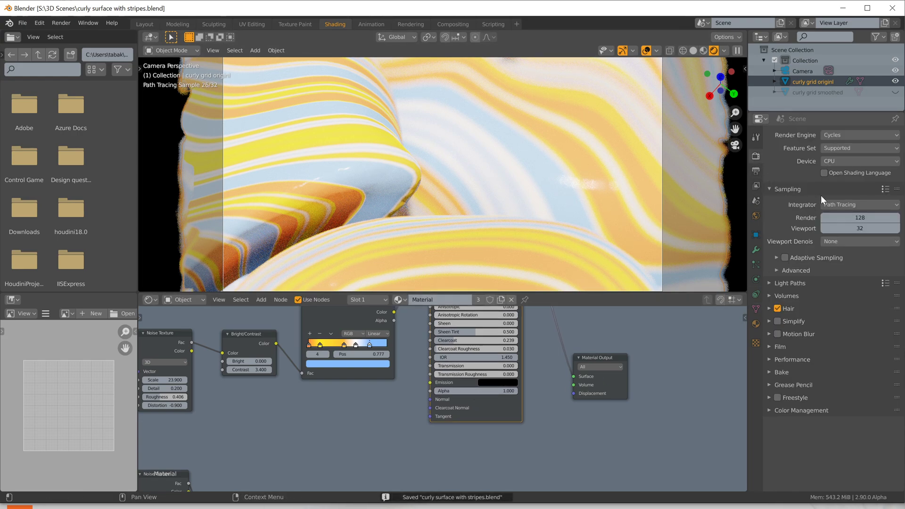
click(854, 146)
click(850, 169)
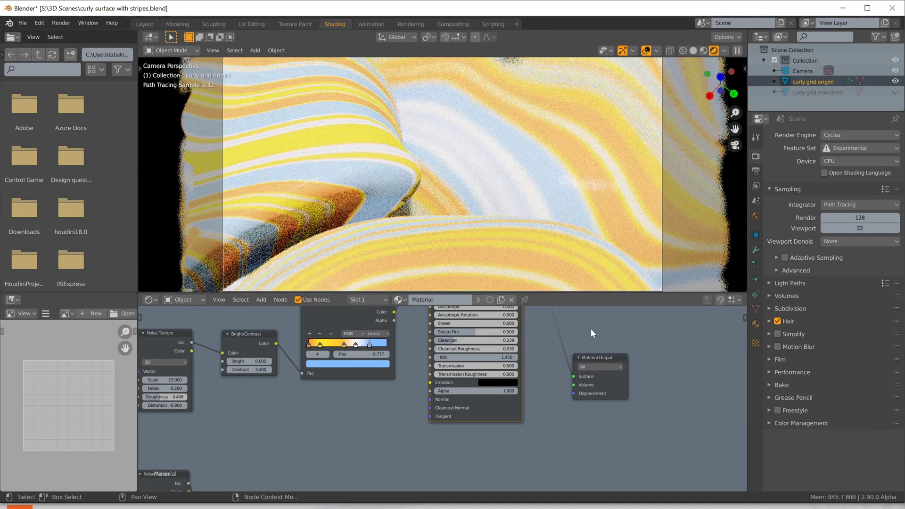
Move the Displacement node nearer the Material Output, set its Scale to 0.001 and connect it to the output's Displacement input
middle_drag(541, 441, 494, 375)
scroll(506, 412, down, 3)
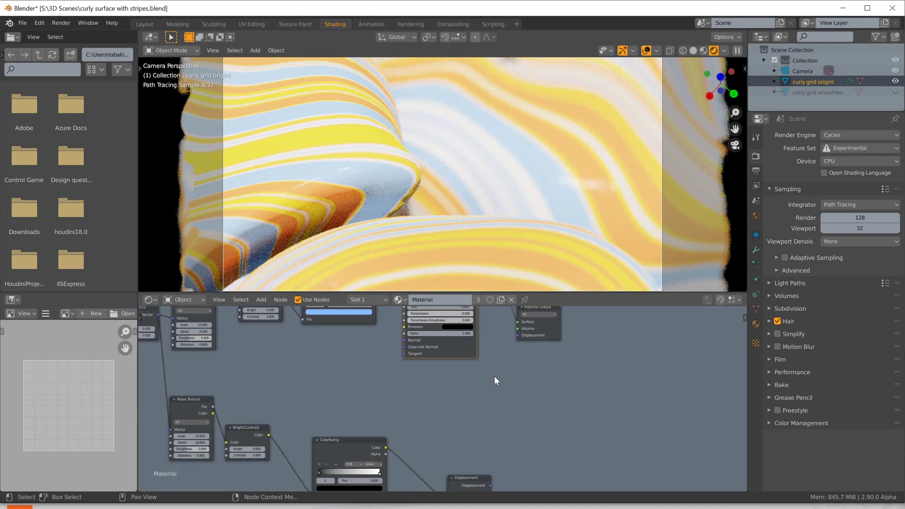
middle_drag(480, 437, 460, 414)
drag(450, 455, 424, 363)
middle_drag(492, 363, 483, 426)
click(409, 463)
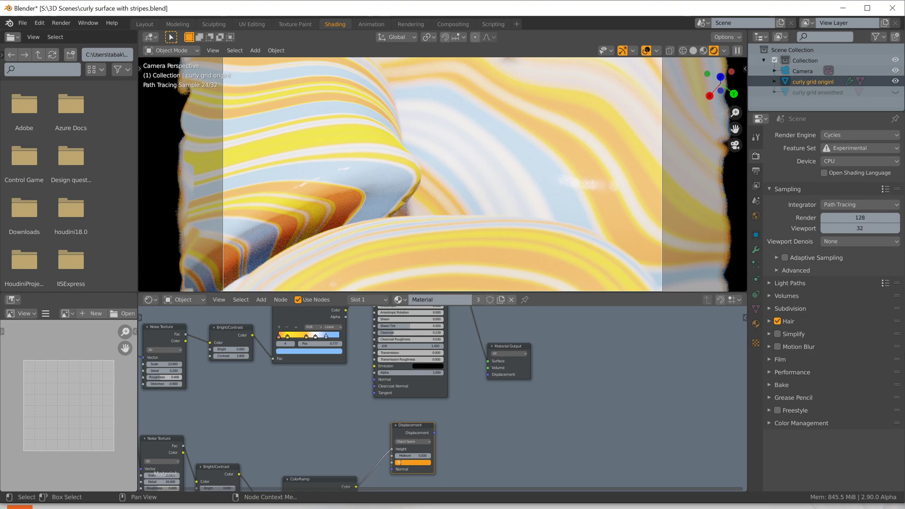
text(.001)
key(Return)
drag(434, 433, 484, 375)
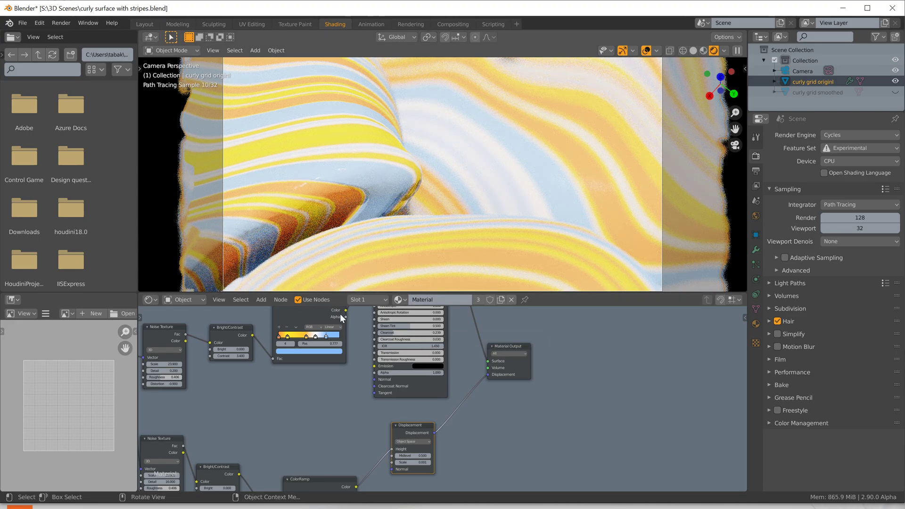
Increase the Displacement node's Scale to 0.01
click(407, 463)
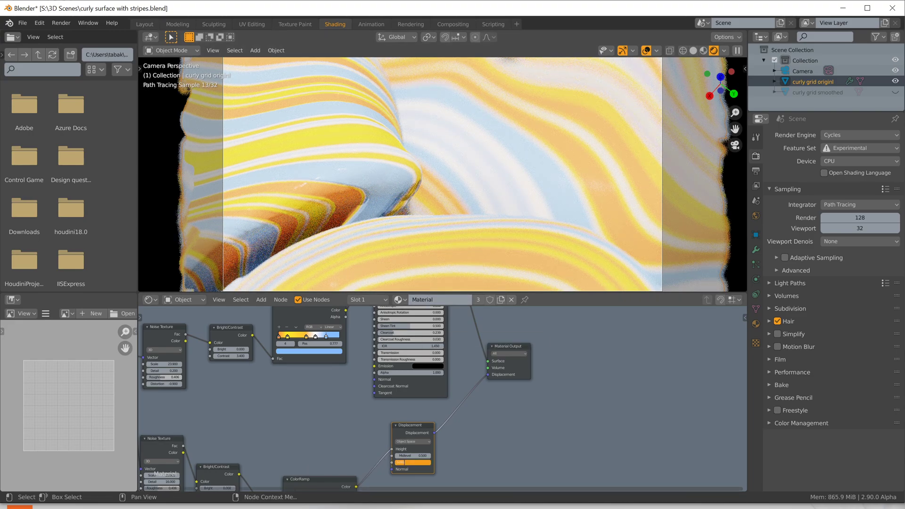
text(0.01)
key(Return)
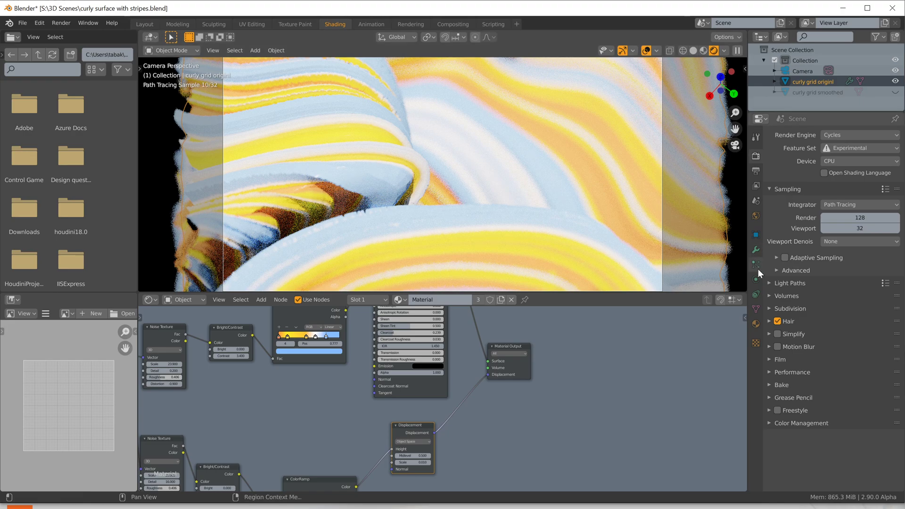
Try Dicing Scale values of 0.20 and 0.10 on the curly grid's adaptive Subdivision modifier
click(755, 250)
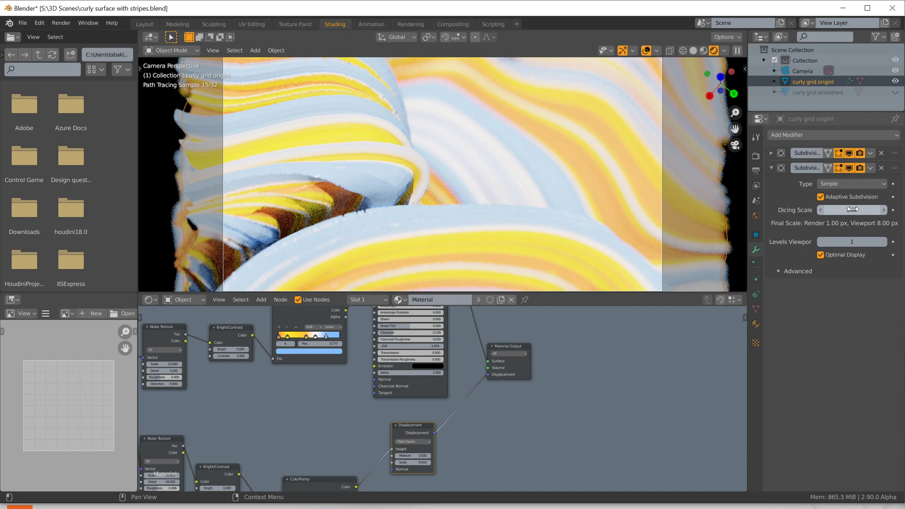
click(827, 212)
text(2)
key(Return)
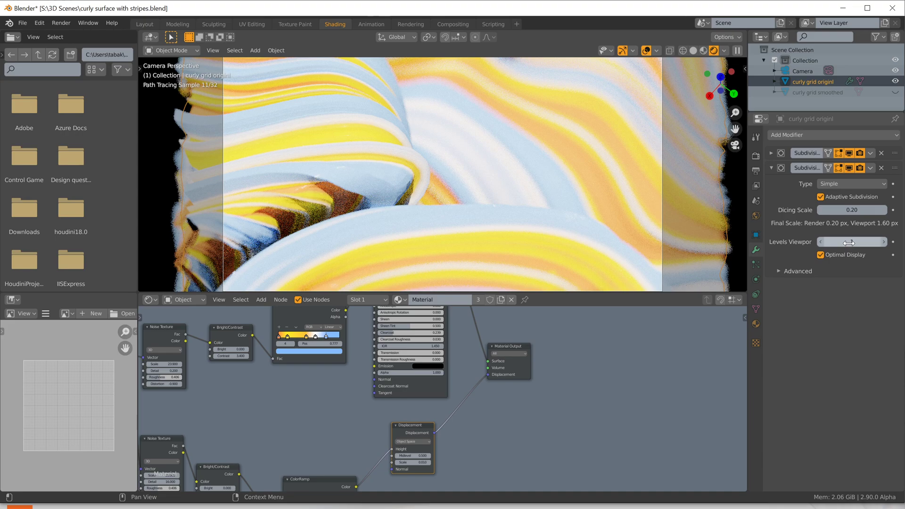
click(856, 209)
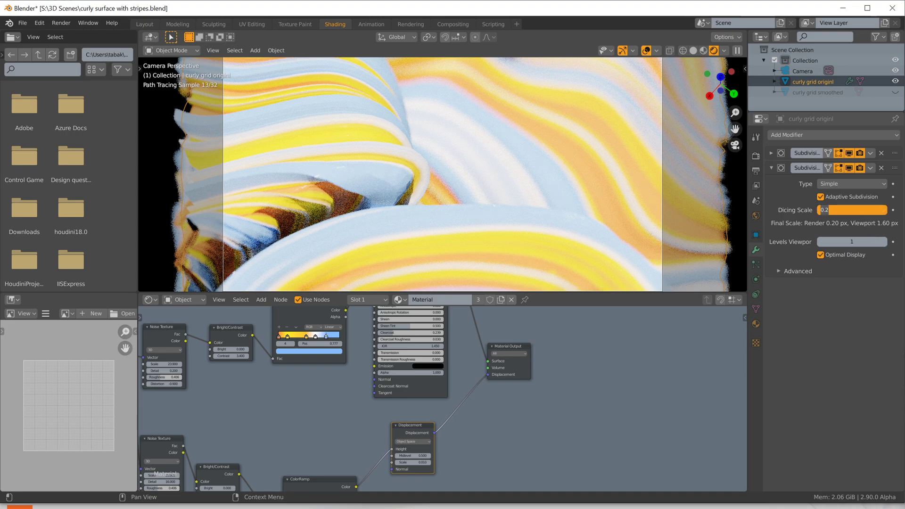
key(BackSpace)
text(1)
key(Return)
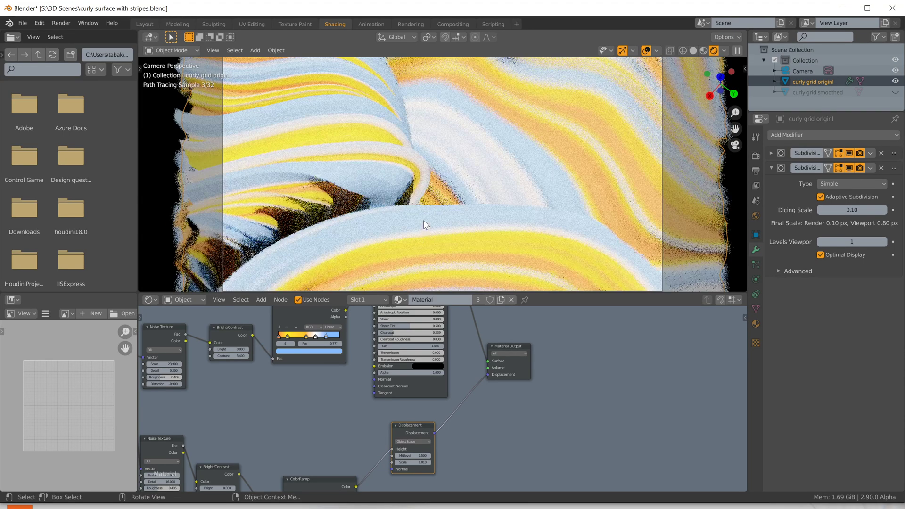
Examine the displaced surface outside the camera, set the Displacement node's Scale to 0.005 and return to the camera view
middle_drag(440, 228, 430, 208)
scroll(529, 191, down, 4)
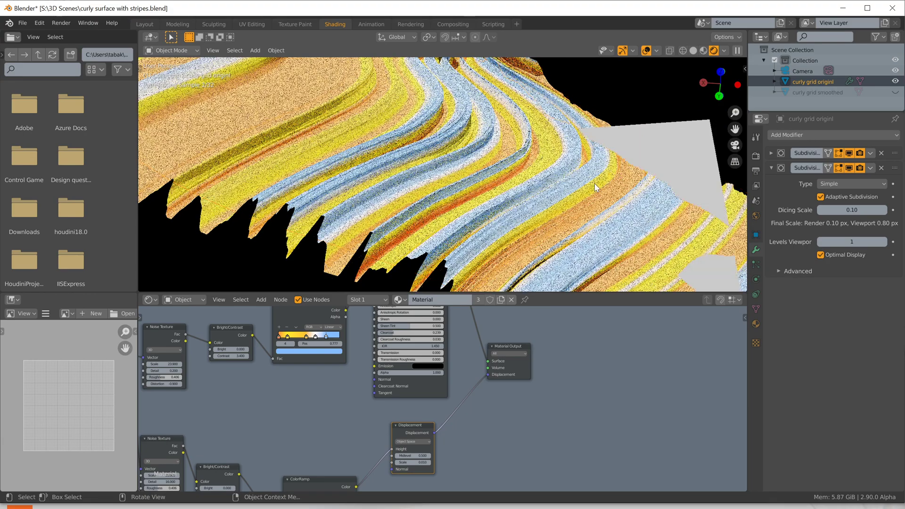
scroll(493, 205, up, 4)
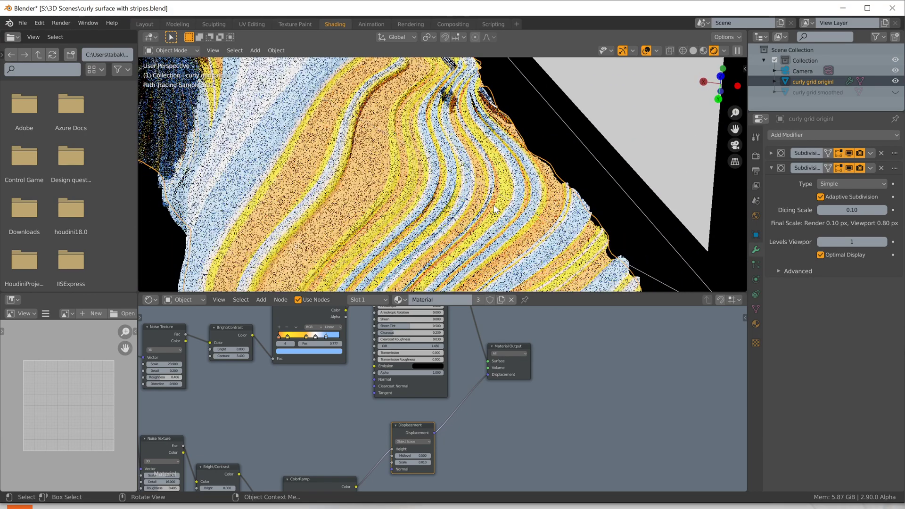
shift+middle_drag(448, 214, 491, 163)
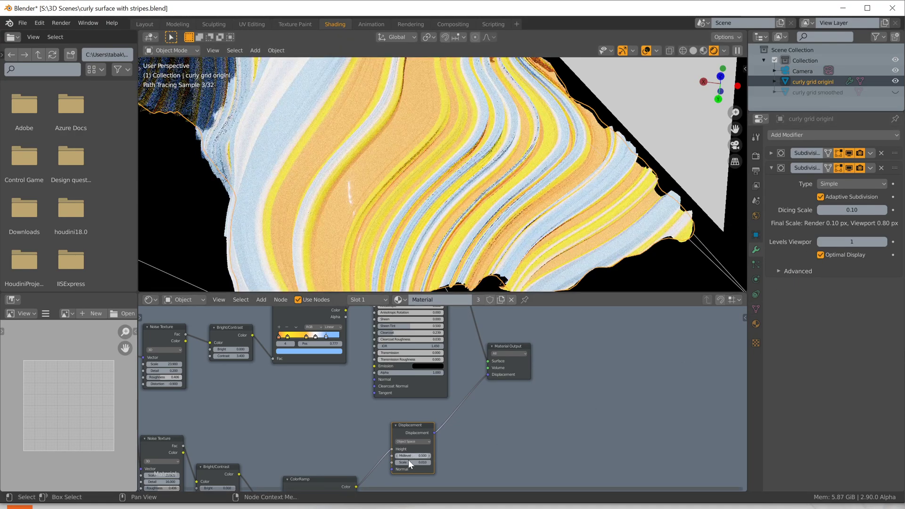
scroll(415, 467, up, 2)
middle_drag(492, 451, 536, 385)
click(459, 425)
click(459, 426)
key(BackSpace)
text(05)
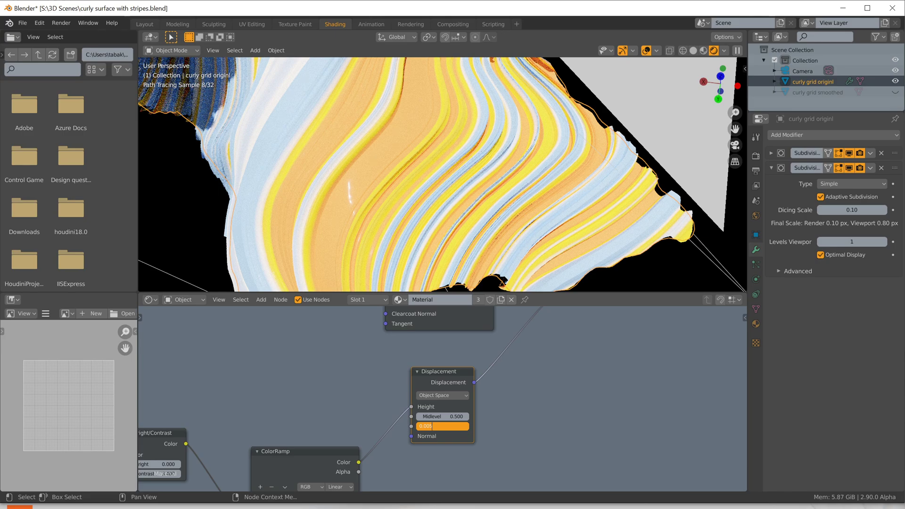
key(Return)
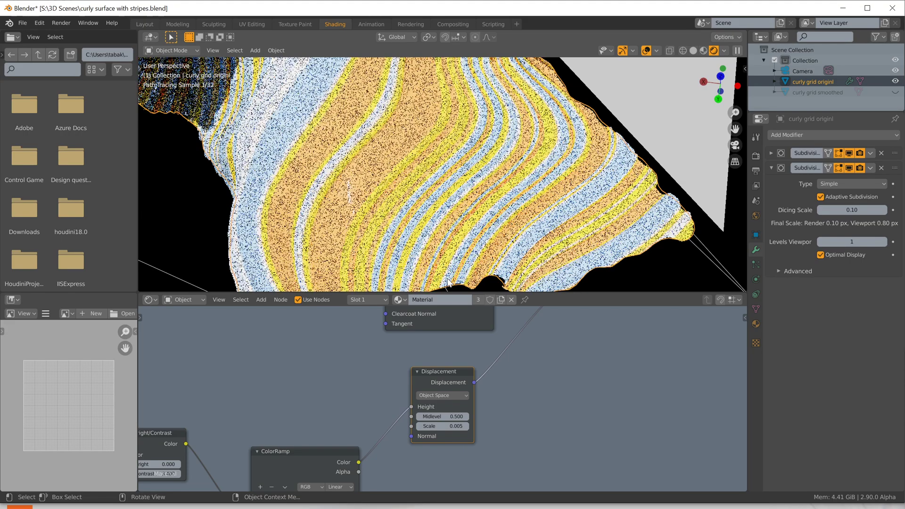
scroll(360, 188, up, 5)
mouse_move(516, 231)
middle_down()
mouse_move(466, 214)
mouse_move(531, 161)
mouse_move(511, 180)
mouse_move(482, 179)
mouse_move(519, 199)
mouse_move(507, 201)
mouse_move(512, 208)
mouse_move(587, 193)
mouse_move(569, 190)
middle_up()
key(KP_0)
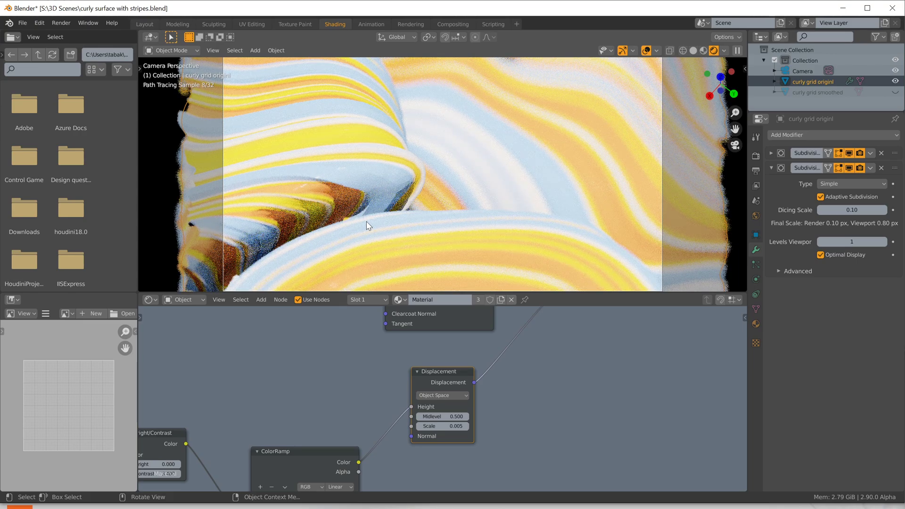
Set the adaptive Subdivision modifier's Dicing Scale to 1.00 and save the file
click(843, 209)
text(1.)
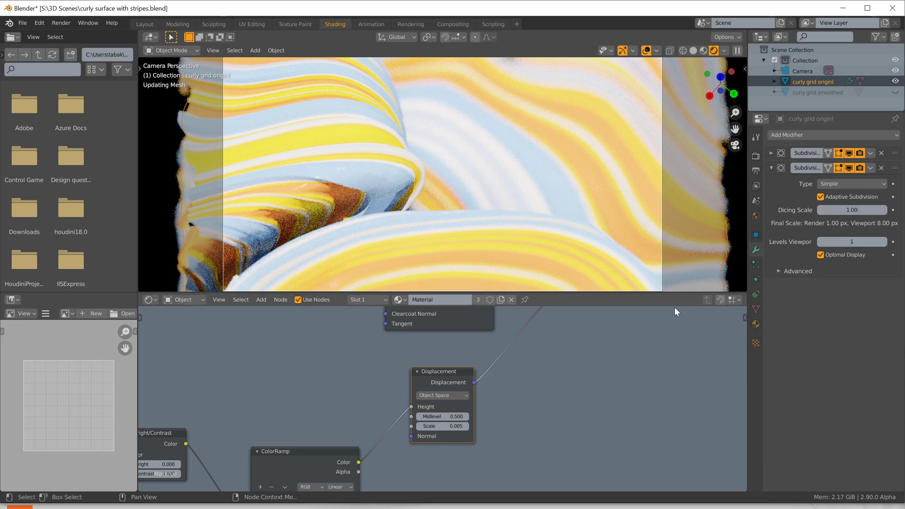
key(Return)
key(ctrl+s)
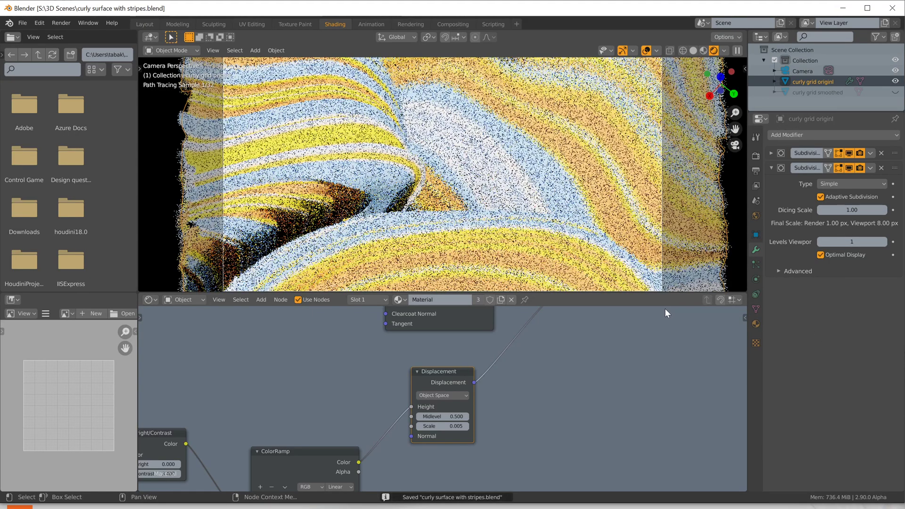
Start rendering the camera image and check the CPU and GPU 1 load in Task Manager
key(F12)
drag(620, 111, 383, 54)
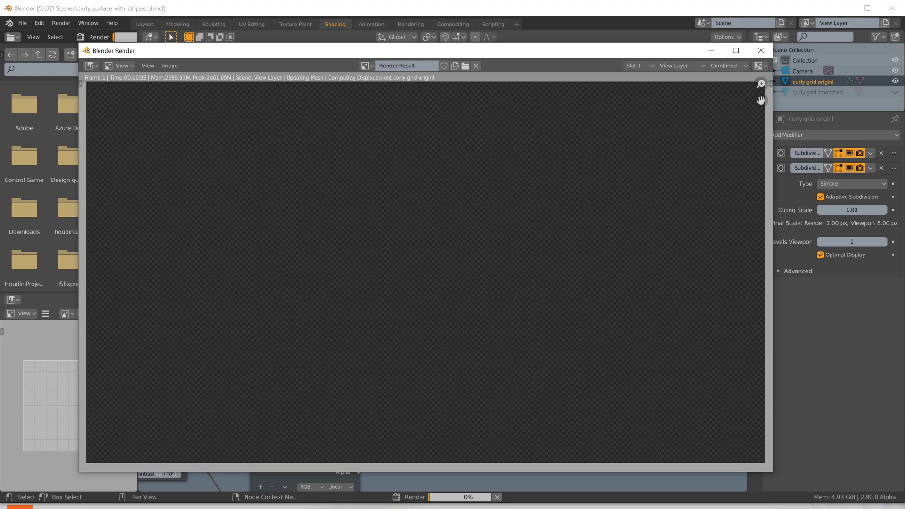
key(ctrl+shift+Escape)
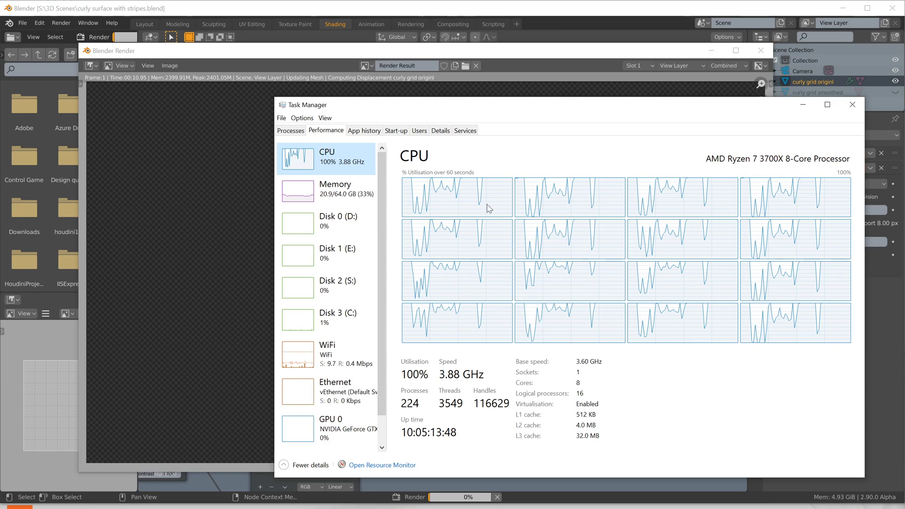
scroll(380, 366, down, 1)
click(368, 431)
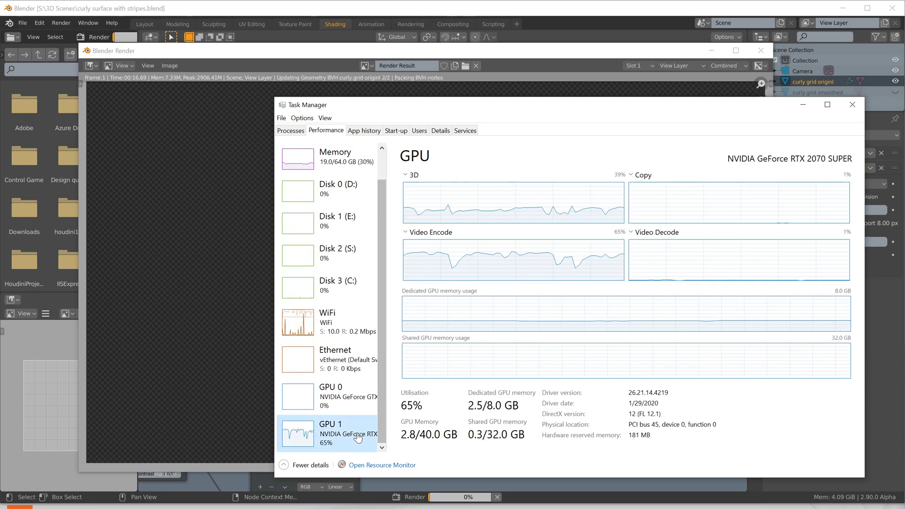
scroll(365, 198, up, 1)
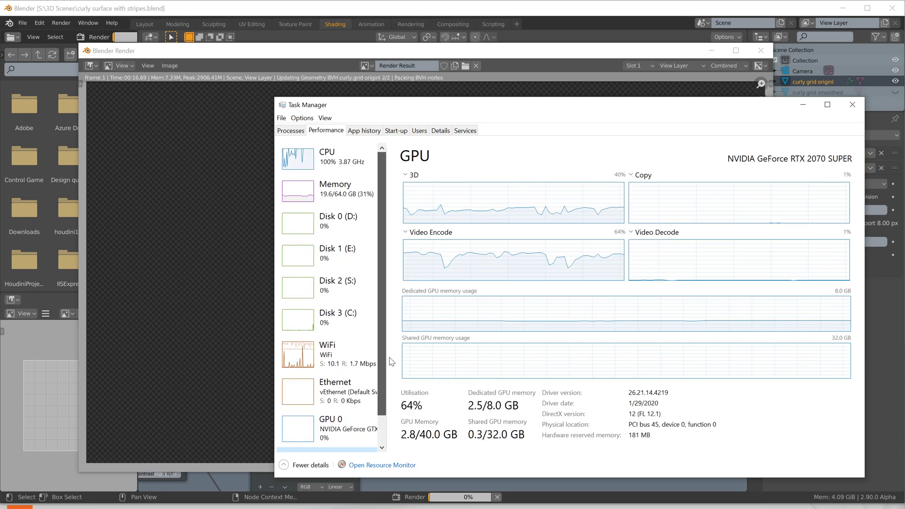
click(330, 158)
click(802, 104)
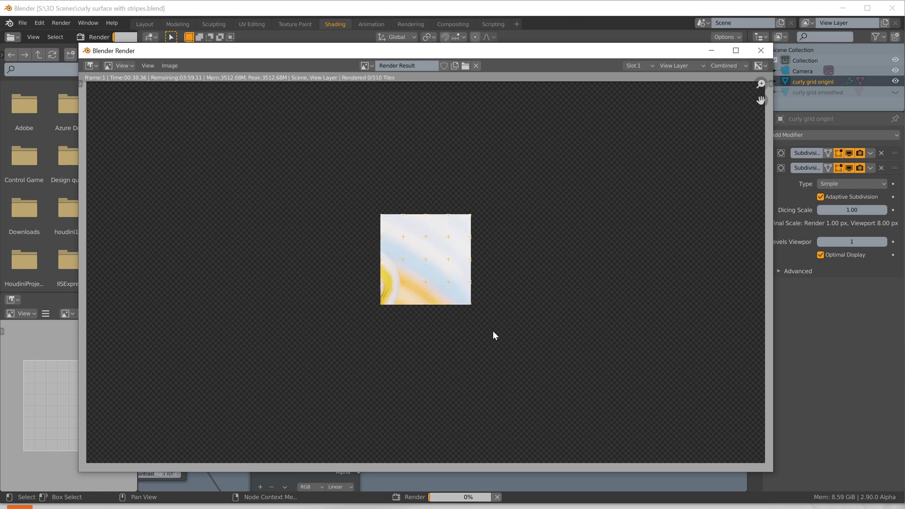
Inspect the rendered tiles up close and recheck the processor and graphics card load in Task Manager
scroll(391, 319, up, 5)
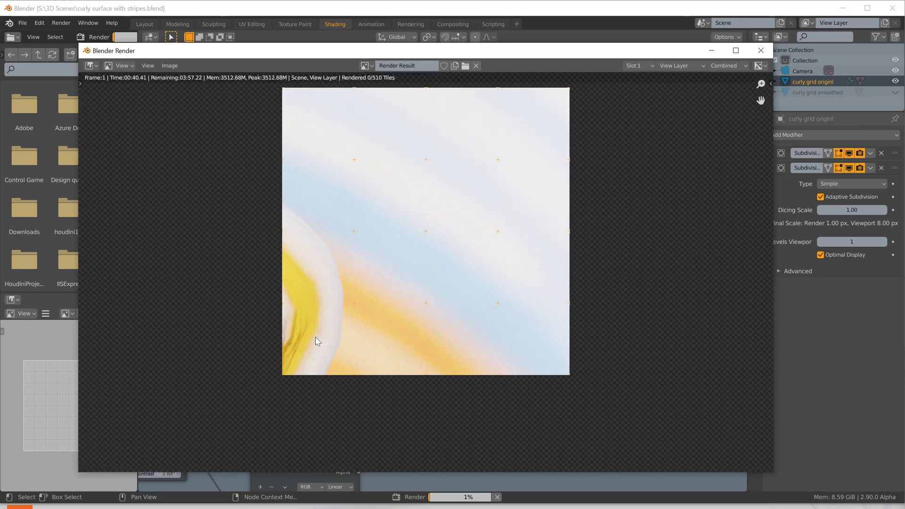
middle_drag(315, 338, 390, 328)
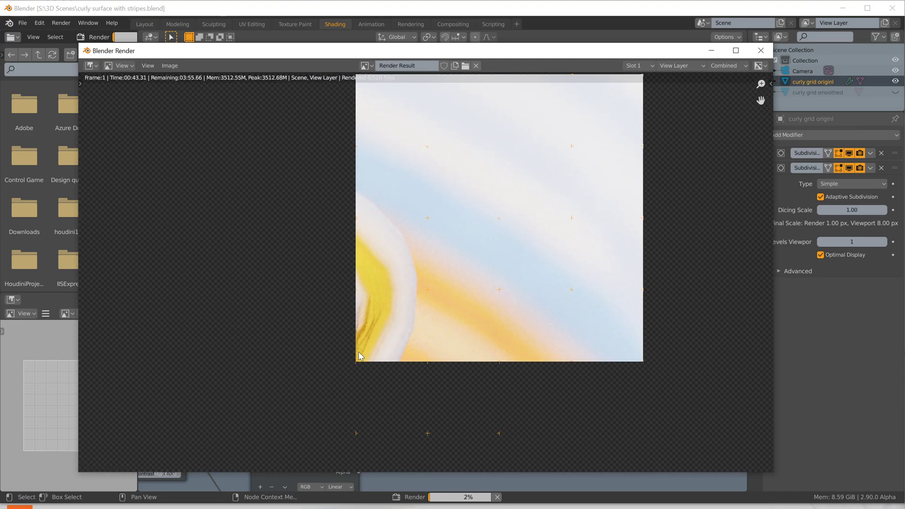
scroll(369, 333, down, 5)
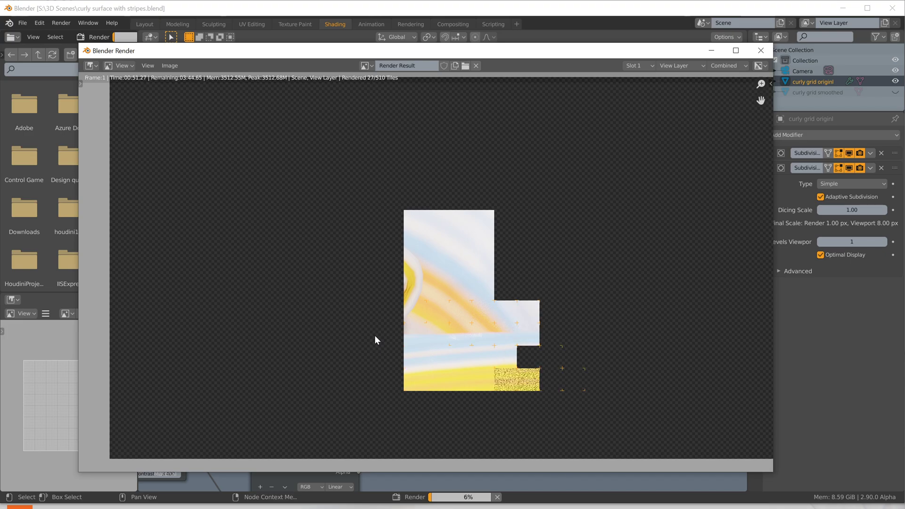
click(378, 508)
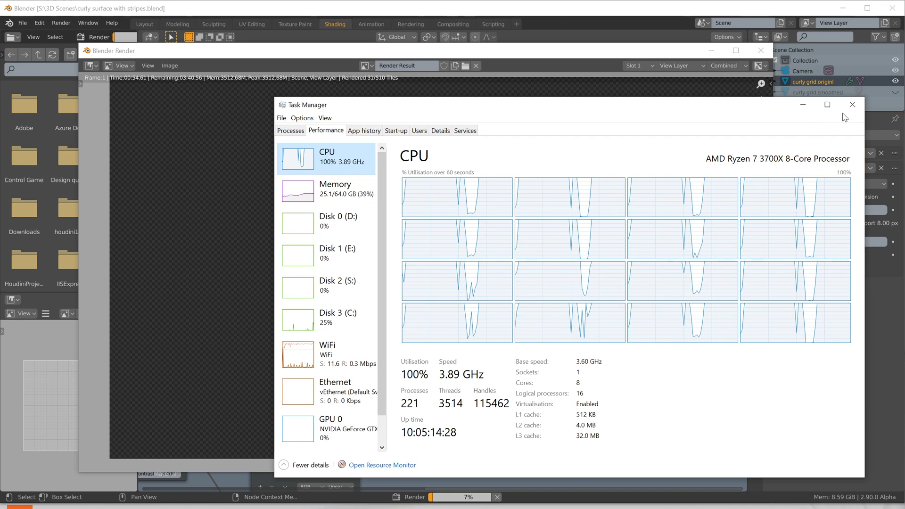
scroll(364, 316, down, 1)
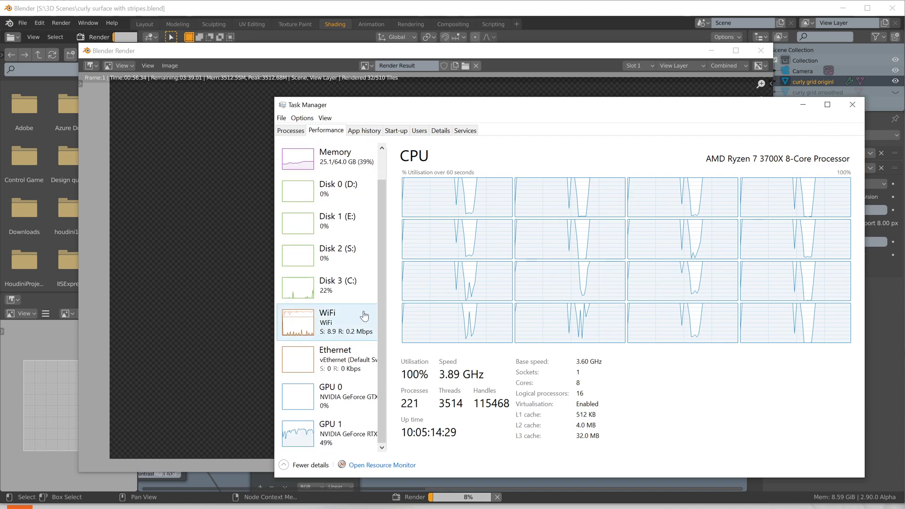
click(803, 104)
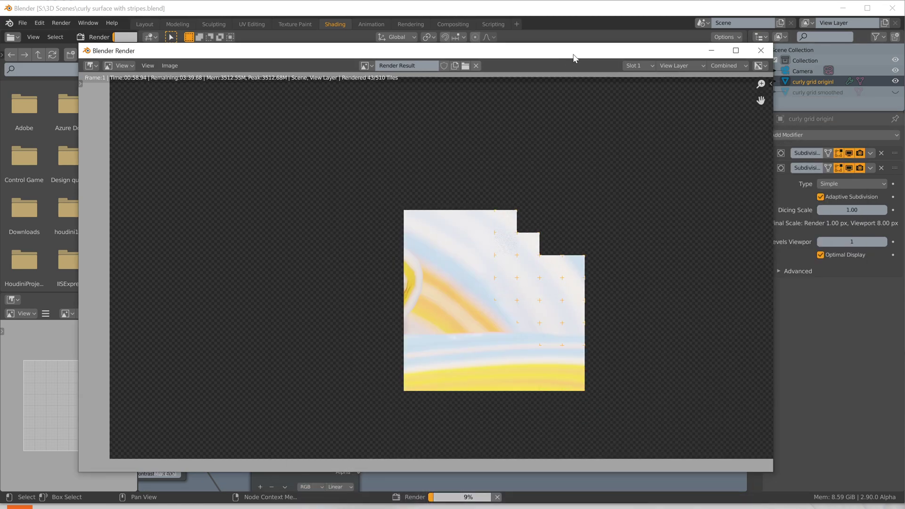
Review the Cycles render devices in the System preferences while the render is running
click(793, 375)
click(61, 23)
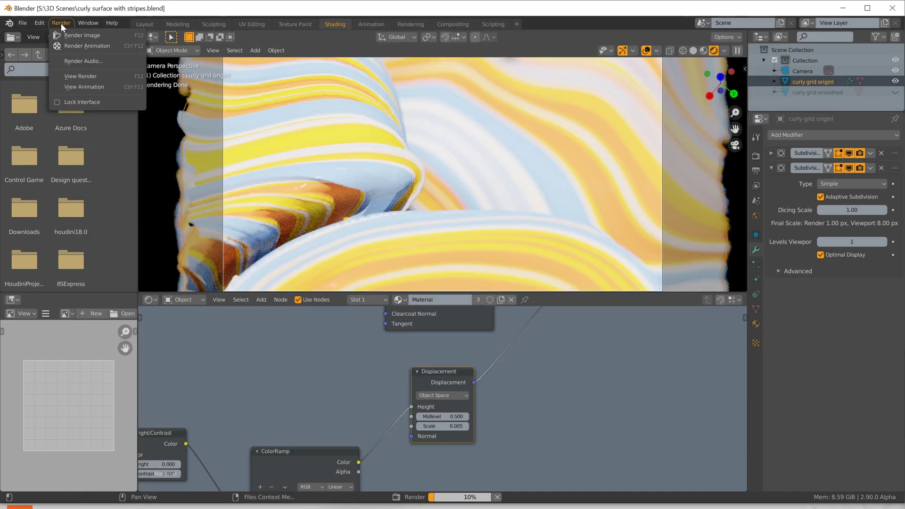
mouse_move(27, 22)
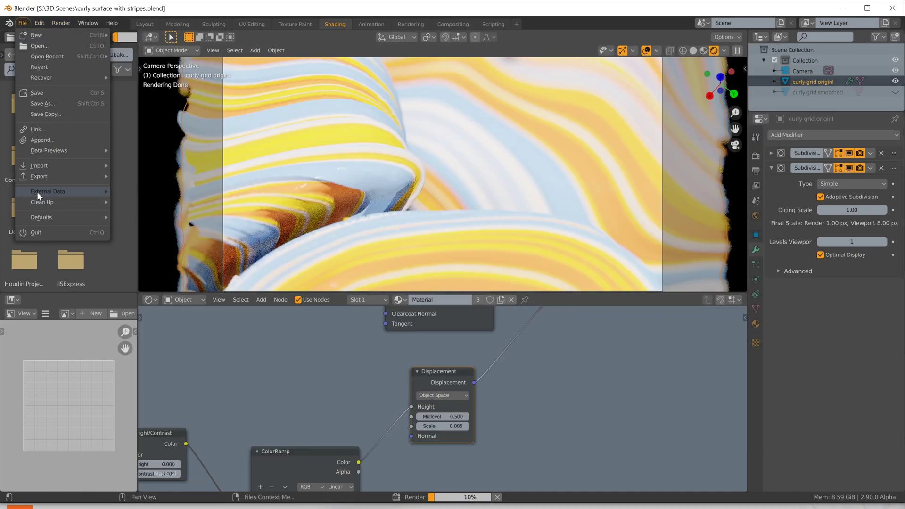
click(41, 24)
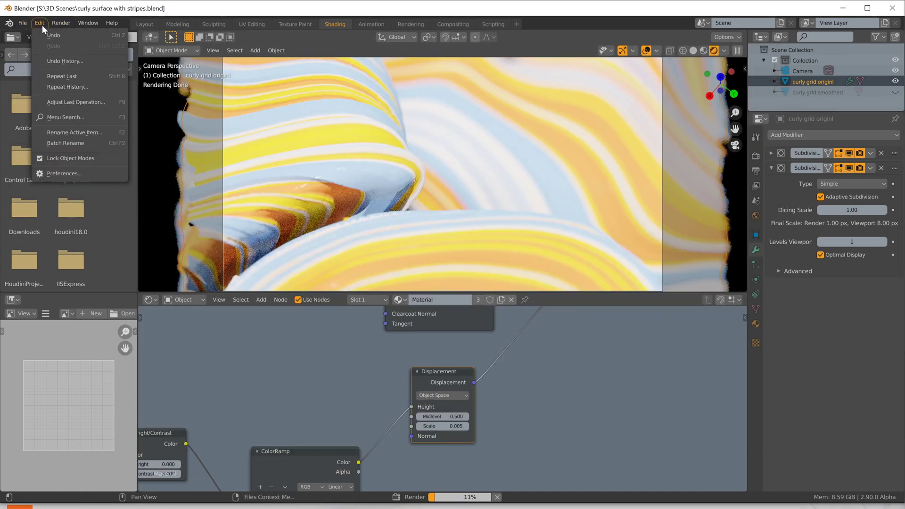
click(66, 174)
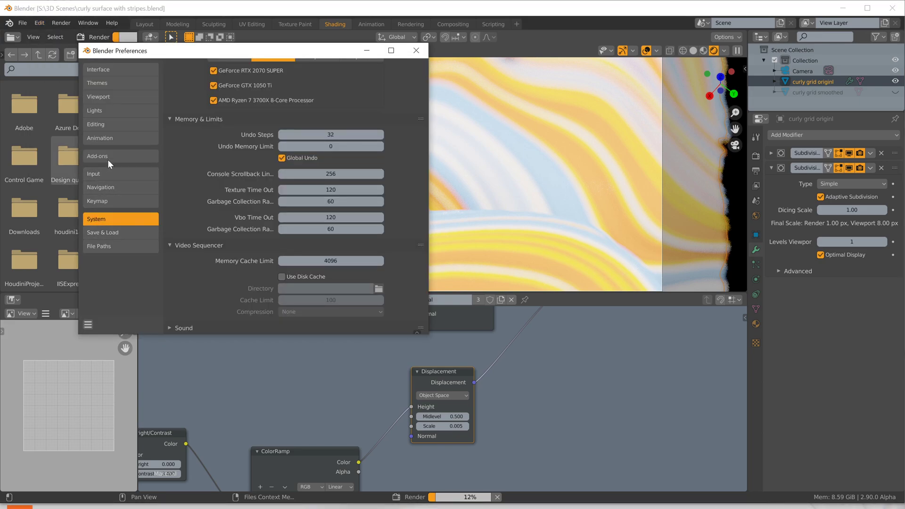
scroll(274, 118, up, 2)
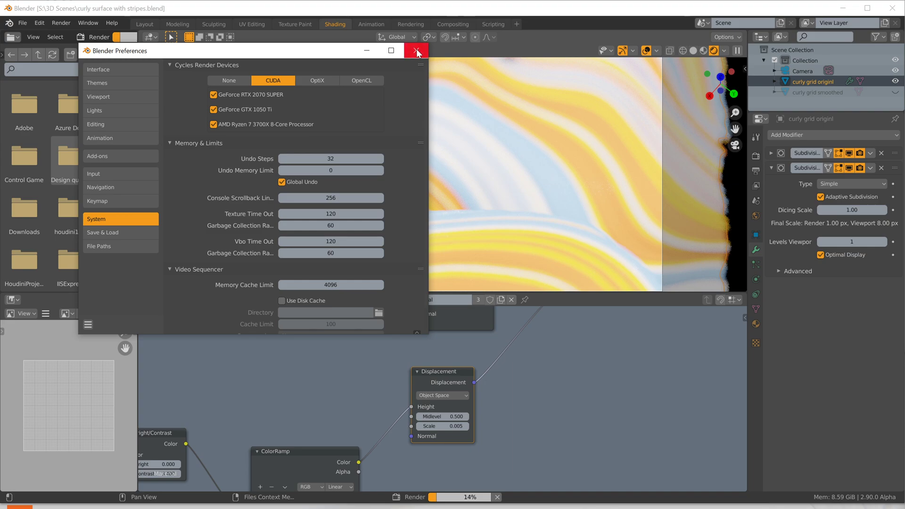
View the interrupted render result, and inspect the curly surface from another angle before returning to the camera view
click(416, 51)
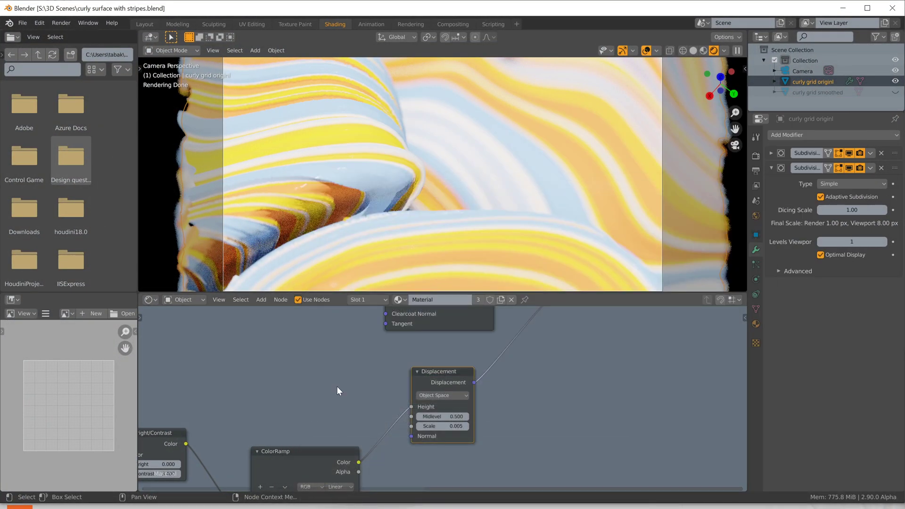
click(70, 23)
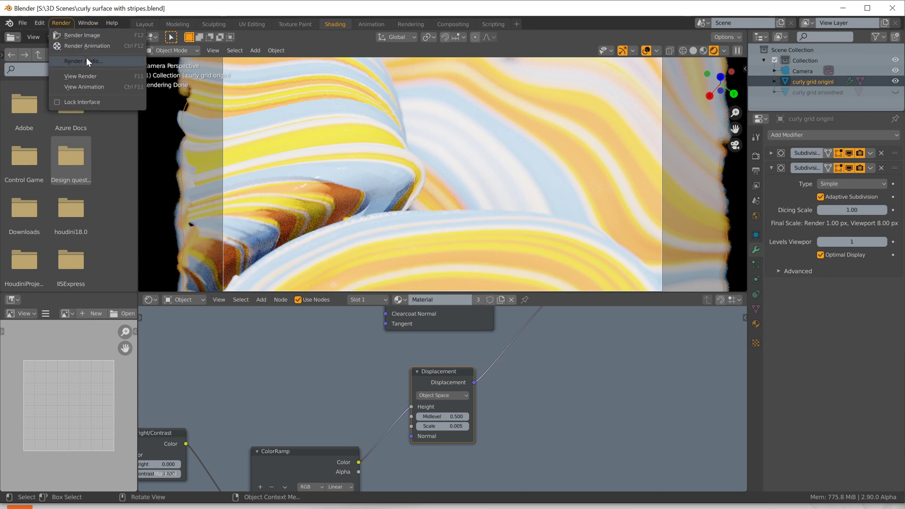
click(101, 75)
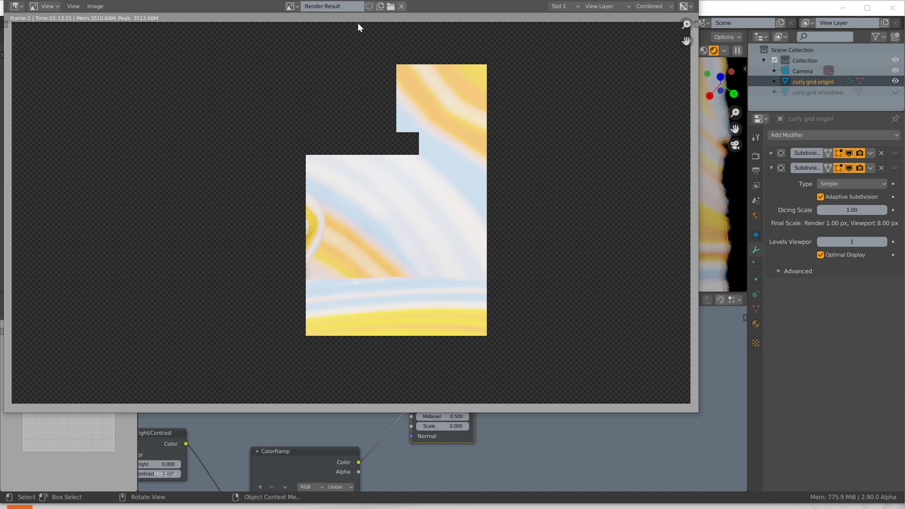
drag(359, 0, 432, 39)
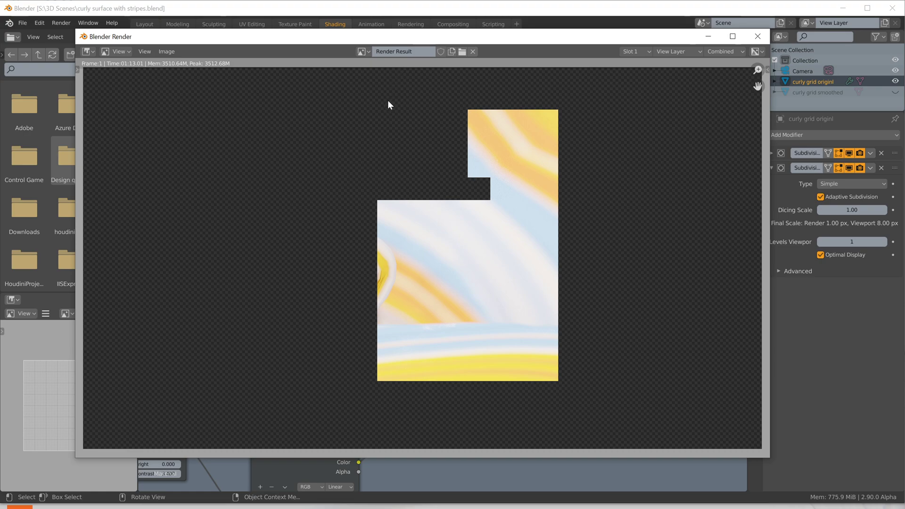
scroll(490, 91, down, 1)
click(757, 36)
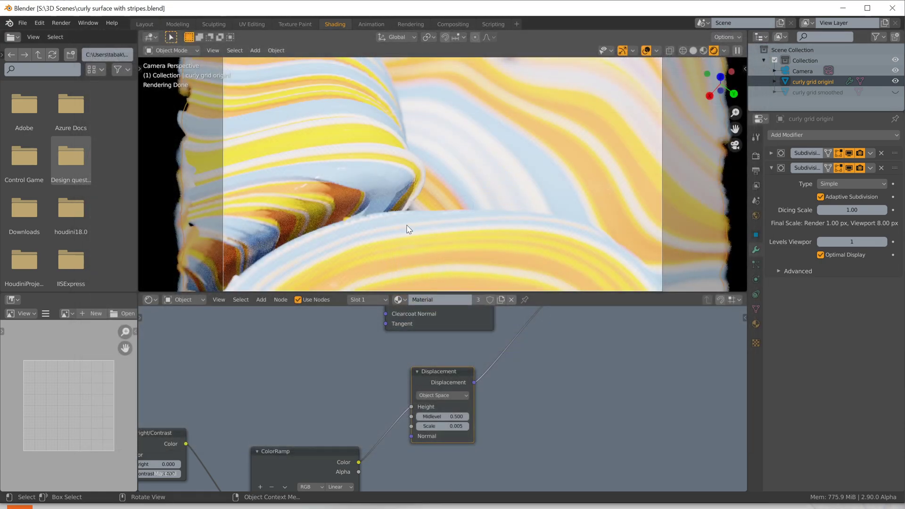
mouse_move(405, 194)
middle_down()
mouse_move(379, 199)
mouse_move(421, 199)
mouse_move(349, 184)
mouse_move(418, 123)
mouse_move(393, 126)
mouse_move(446, 137)
mouse_move(374, 134)
mouse_move(403, 170)
mouse_move(407, 222)
mouse_move(415, 173)
middle_up()
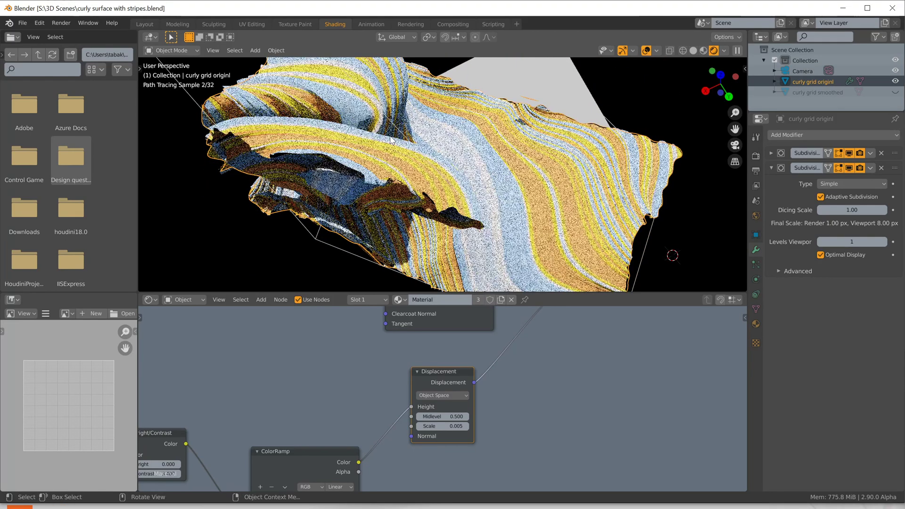
key(KP_0)
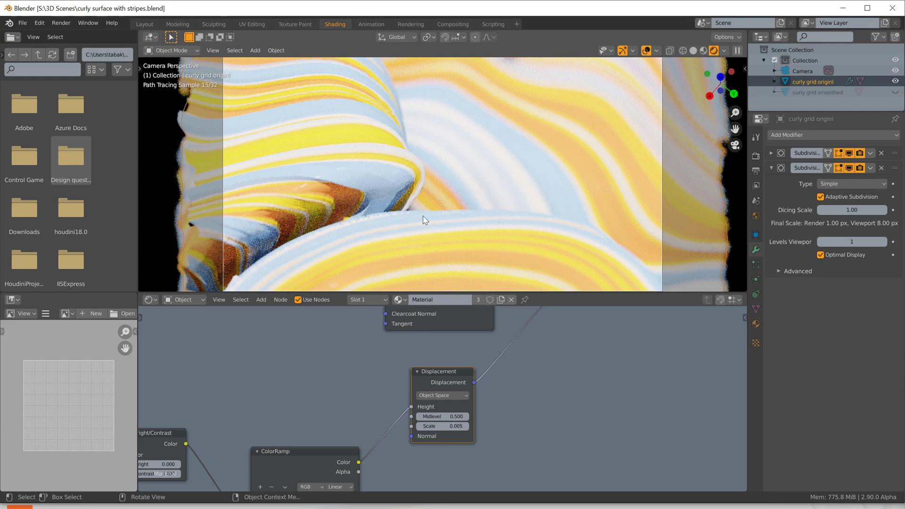
Set the world Sky Texture's Sun Elevation to 38°, Air to 2.388, Dust to 5.598 and Ozone to 10
click(754, 217)
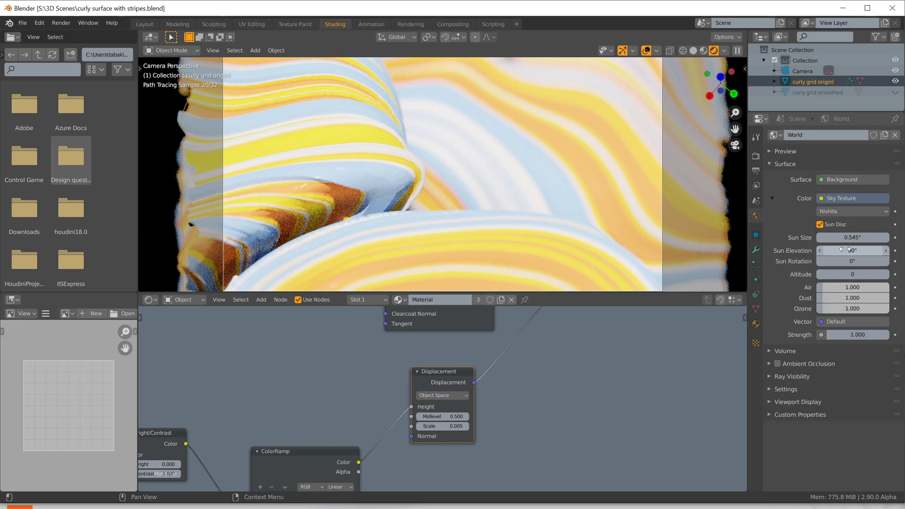
drag(853, 250, 813, 251)
drag(838, 296, 867, 296)
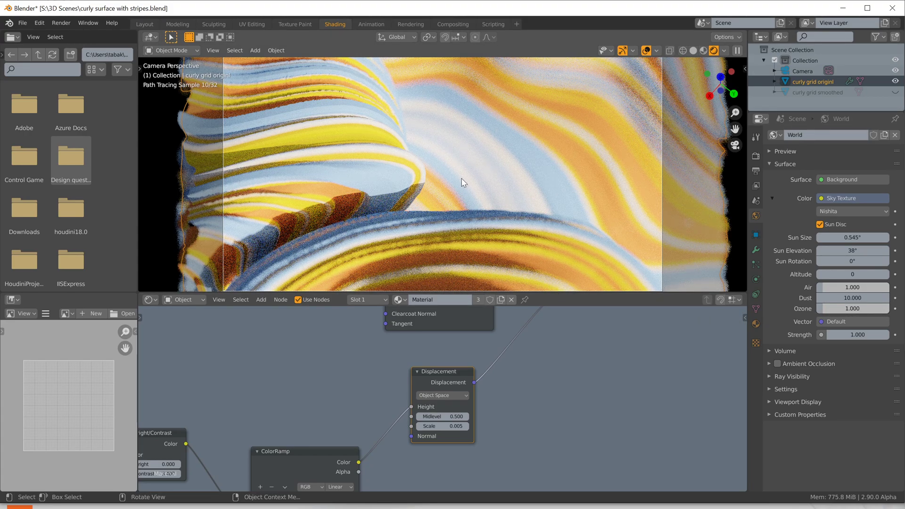
mouse_move(838, 287)
mouse_down()
mouse_move(863, 288)
mouse_move(831, 298)
mouse_up()
drag(844, 309, 889, 309)
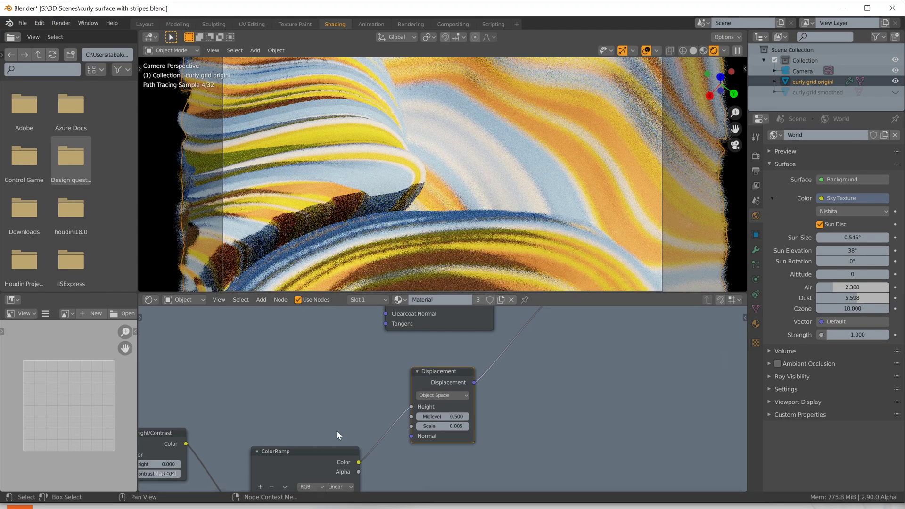
Set the Displacement node's Scale to 0.001
click(443, 426)
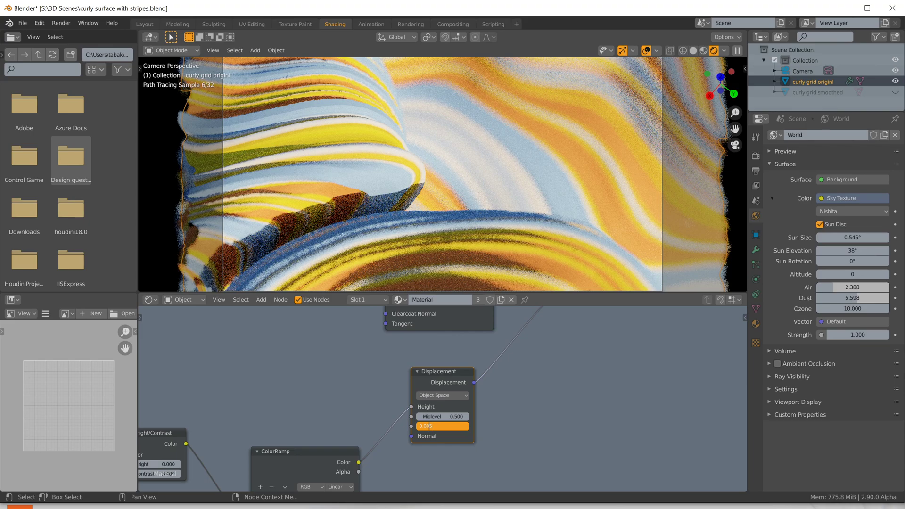
key(Return)
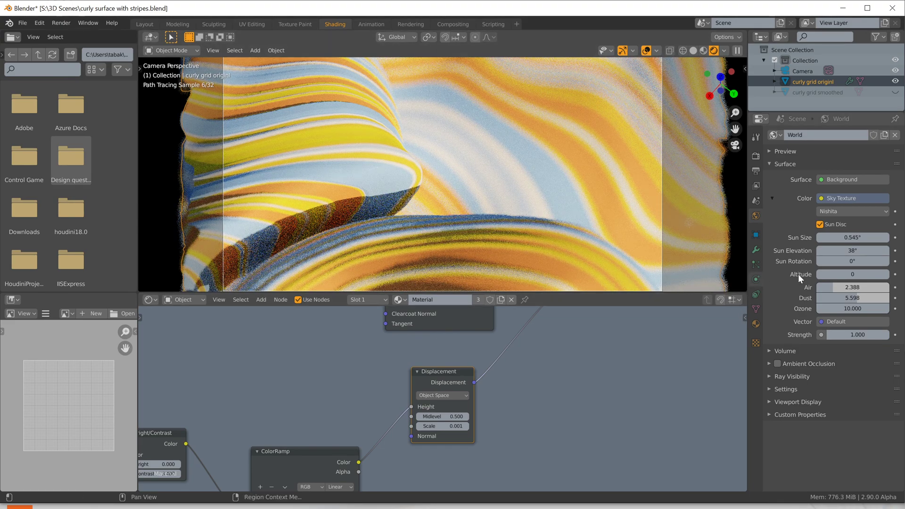
Set the sky's Sun Elevation to 35.5° and Sun Rotation to 154°, save the file and start a test render
mouse_move(838, 251)
mouse_down()
mouse_move(884, 251)
mouse_move(814, 251)
mouse_move(853, 254)
mouse_move(840, 262)
mouse_up()
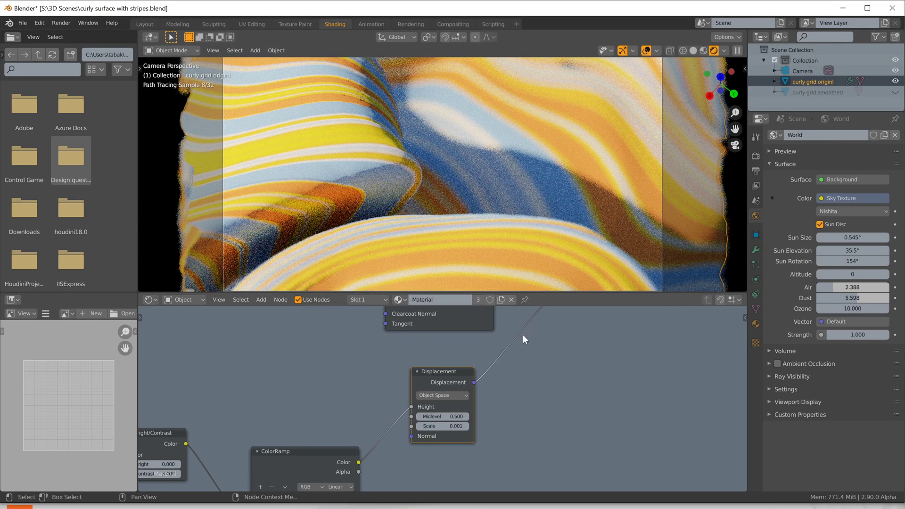
key(ctrl+s)
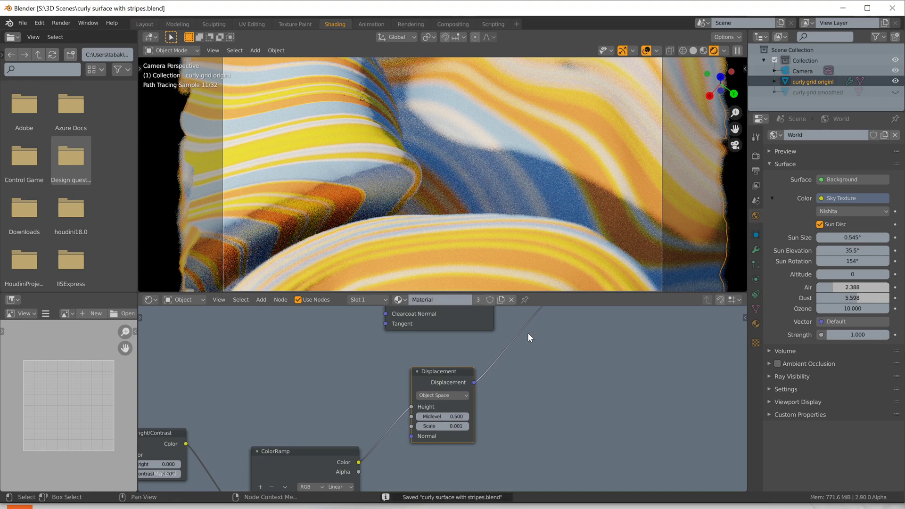
key(F12)
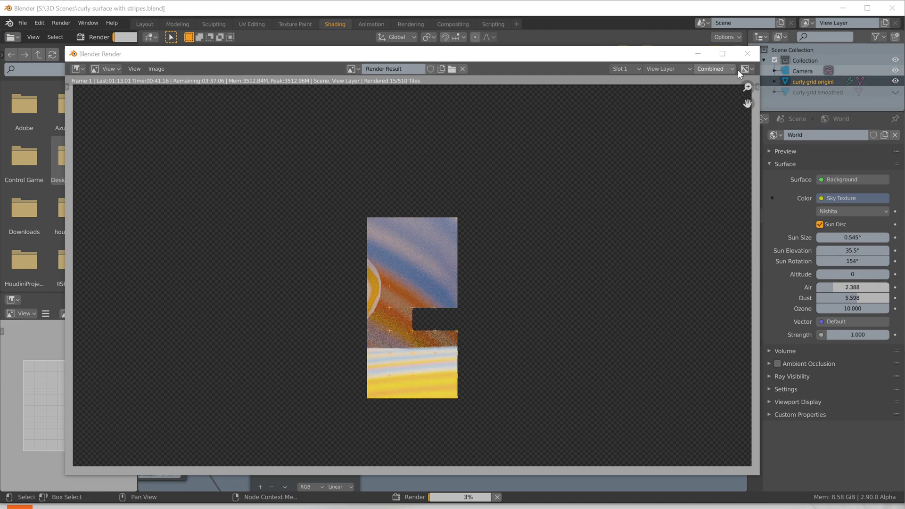
click(748, 55)
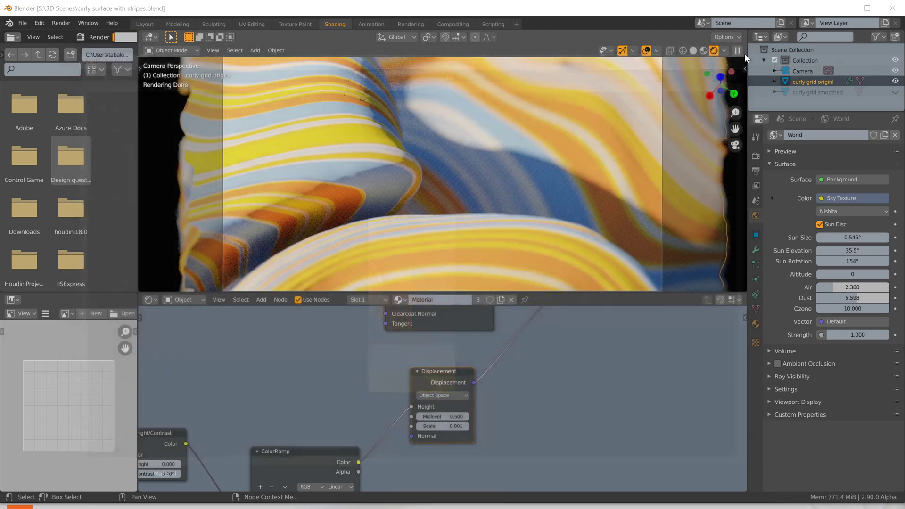
Switch the Cycles render device to GPU Compute and render the camera image
click(756, 156)
click(865, 162)
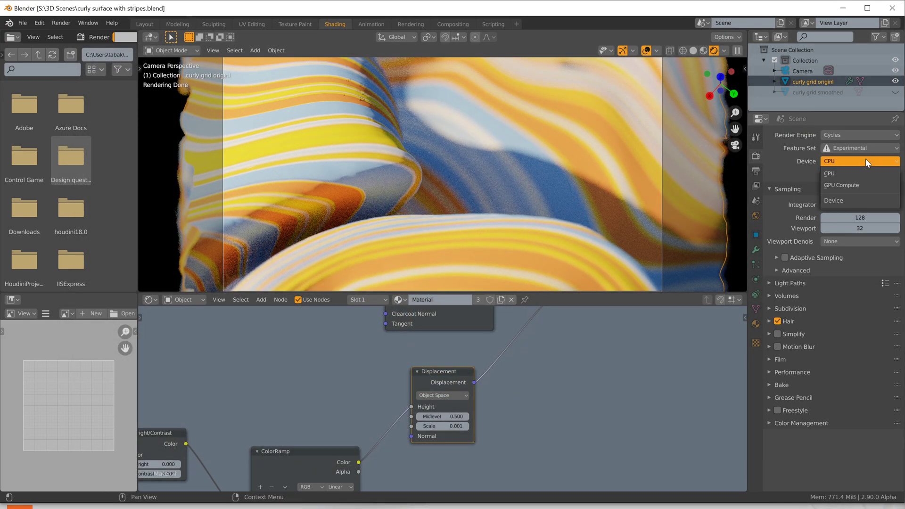
click(861, 187)
key(F12)
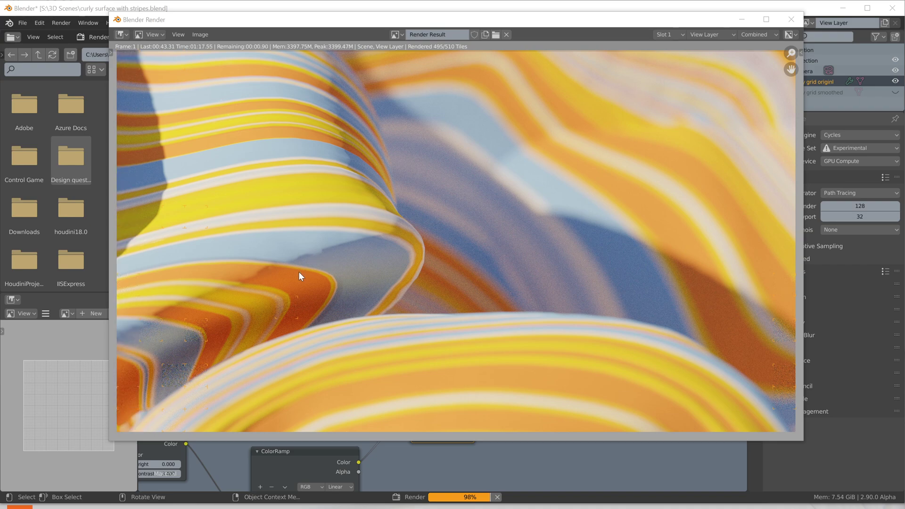
click(804, 478)
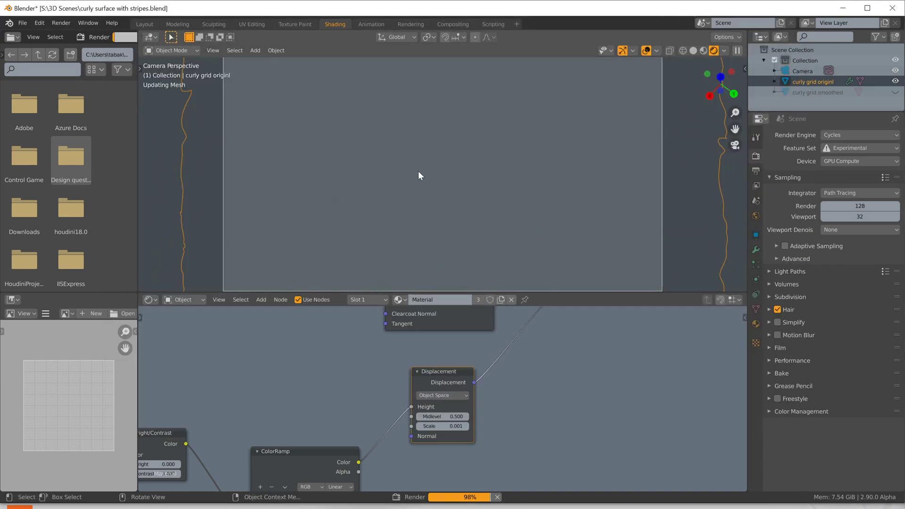
Set the Render level of the curly grid's Catmull-Clark Subdivision modifier to 2
click(756, 249)
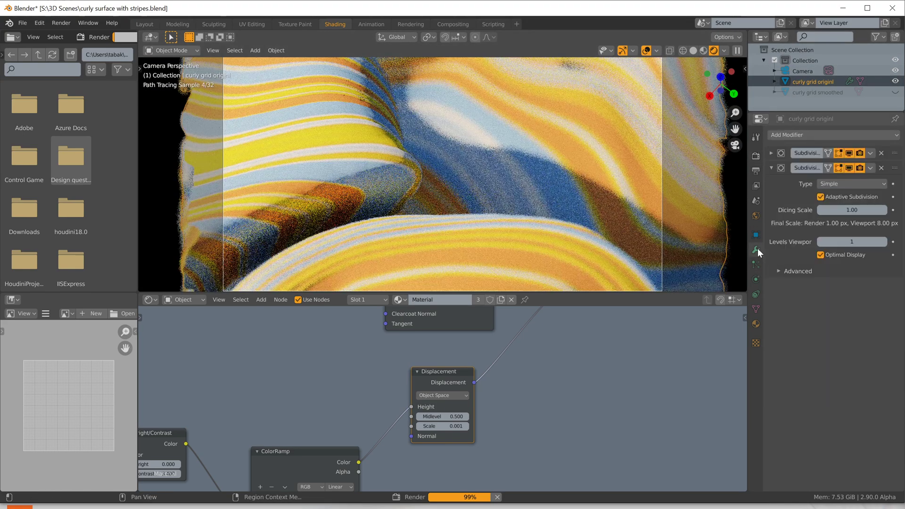
click(772, 168)
click(771, 153)
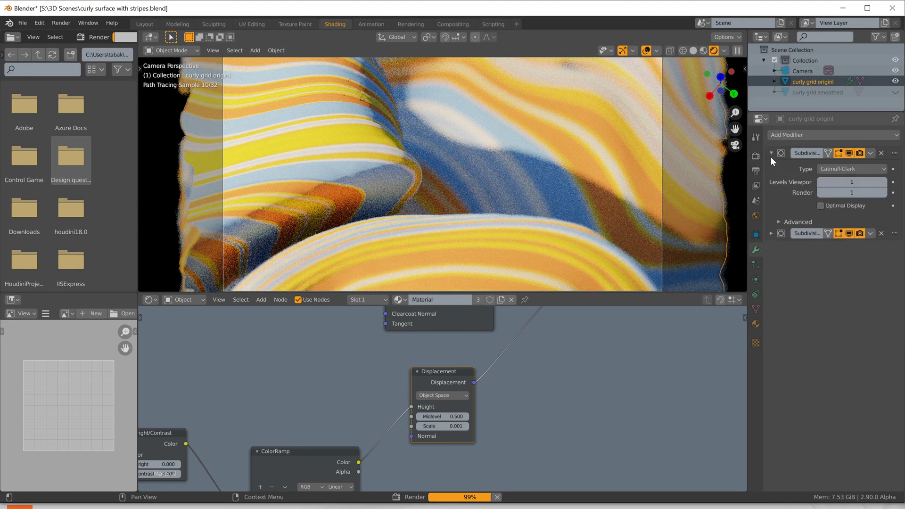
click(884, 193)
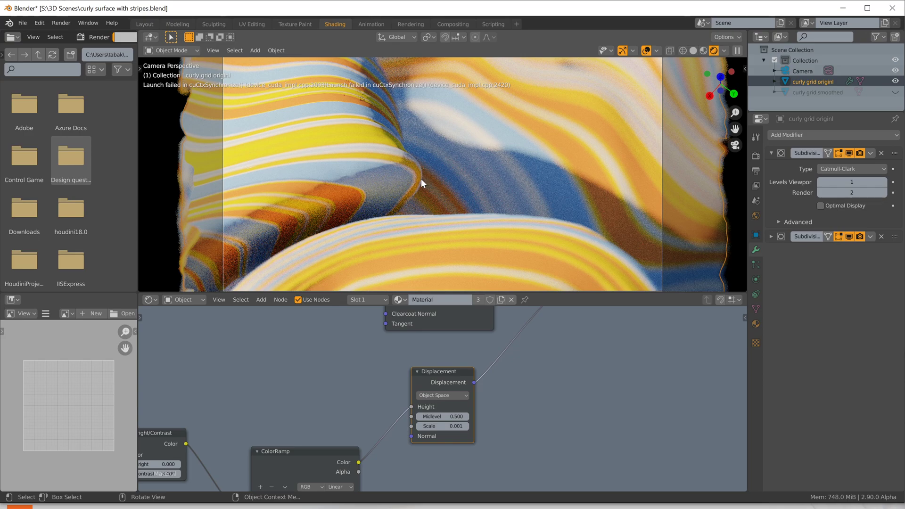
Set the Sky Texture's Sun Size to 12.2° and save the file
click(756, 216)
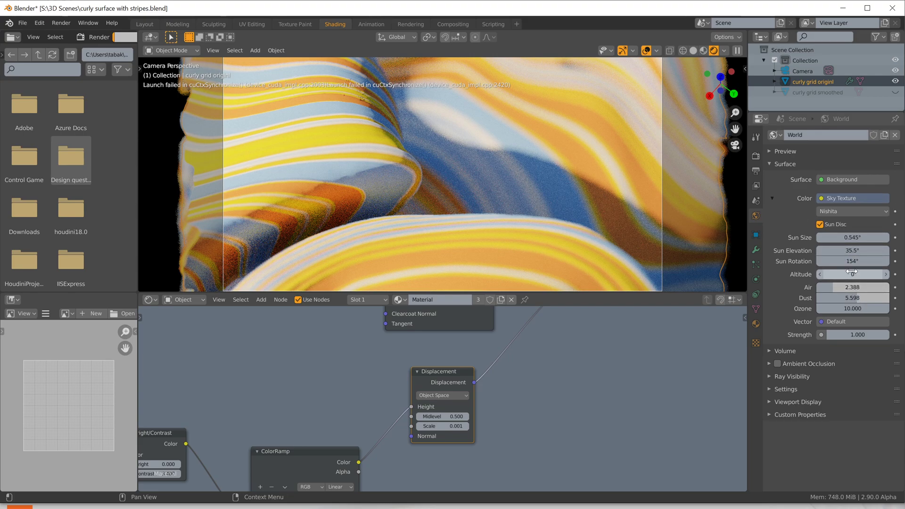
drag(849, 238, 874, 238)
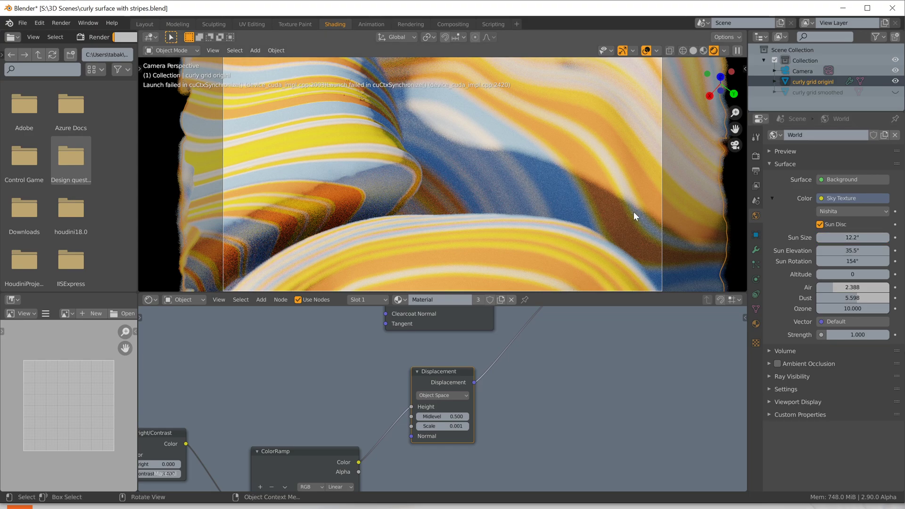
key(ctrl+s)
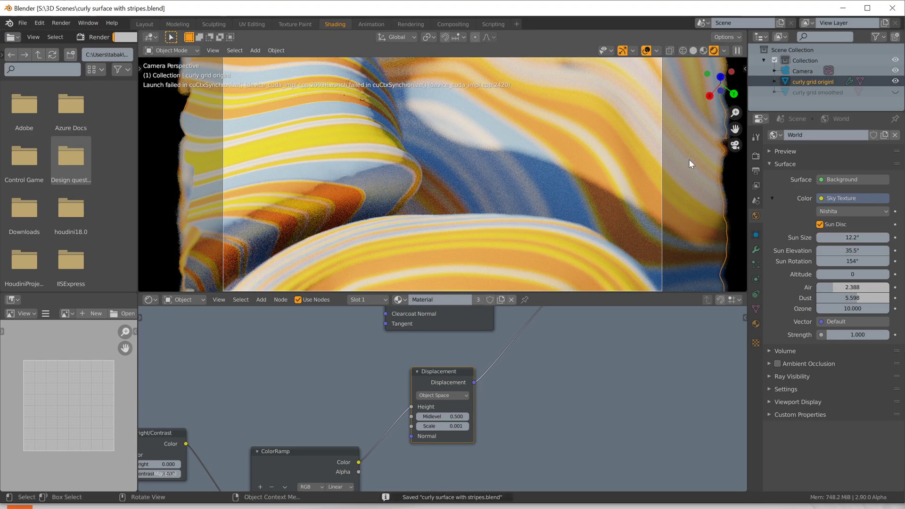
Switch the Cycles render device to CPU
click(754, 157)
click(860, 161)
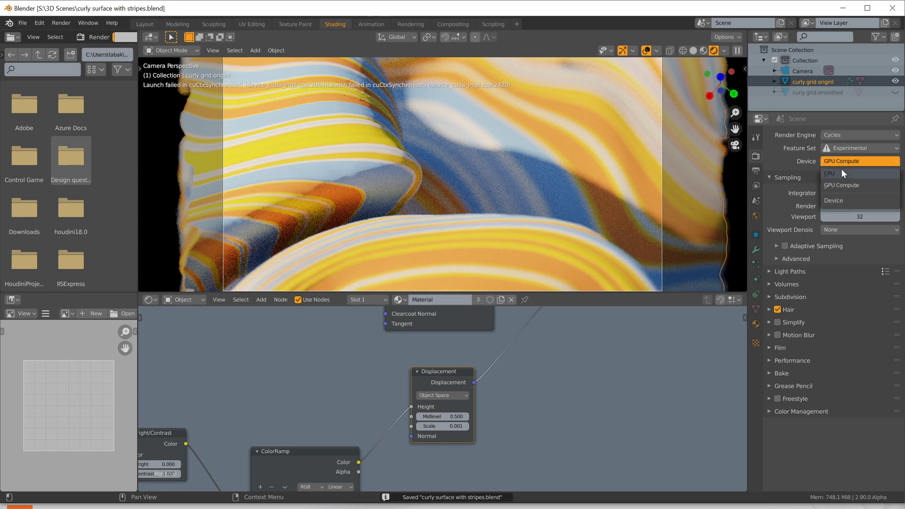
click(844, 175)
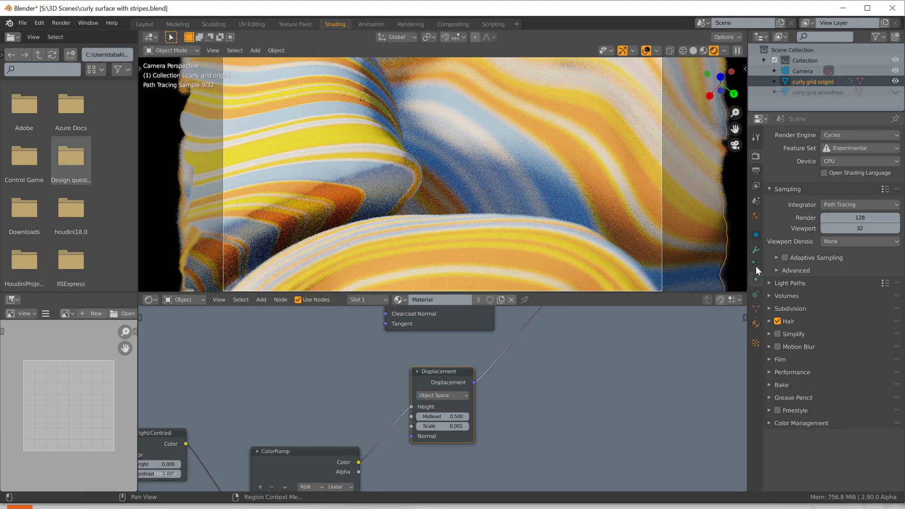
Soften the shadows by setting the Sky Texture's Sun Size to 37.5°, and save the file
click(756, 217)
drag(852, 237, 878, 237)
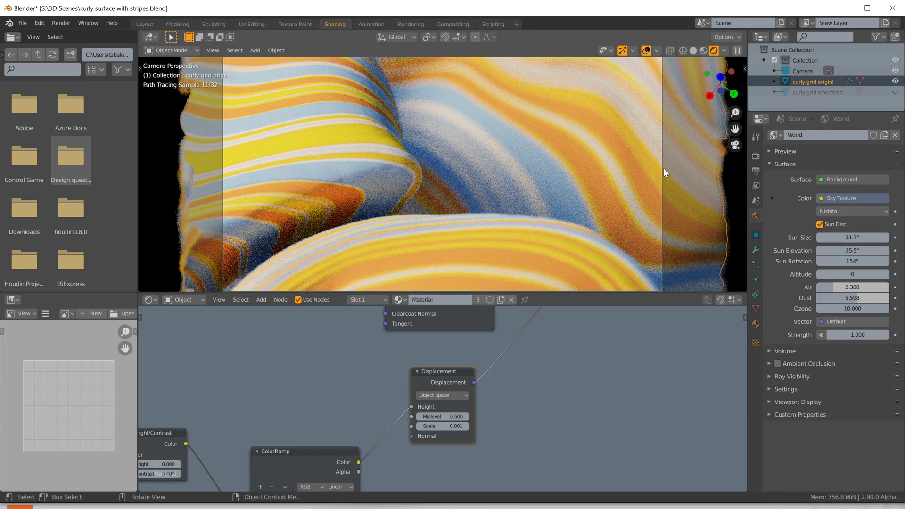
drag(878, 239, 824, 240)
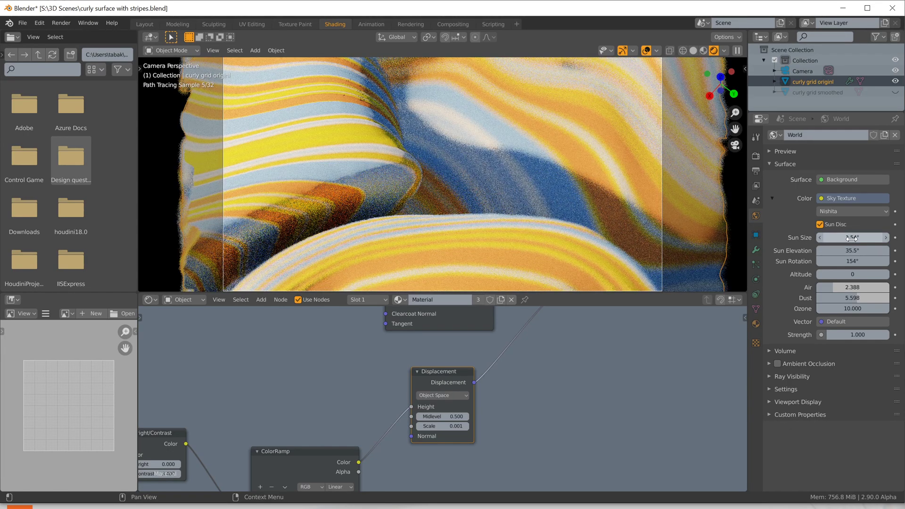
mouse_move(843, 238)
mouse_down()
mouse_move(868, 238)
mouse_move(839, 239)
mouse_up()
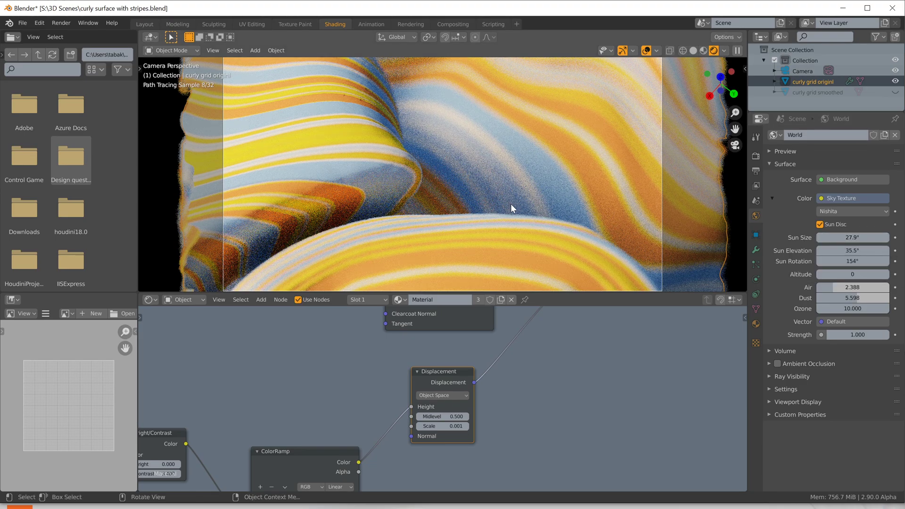
drag(849, 238, 868, 238)
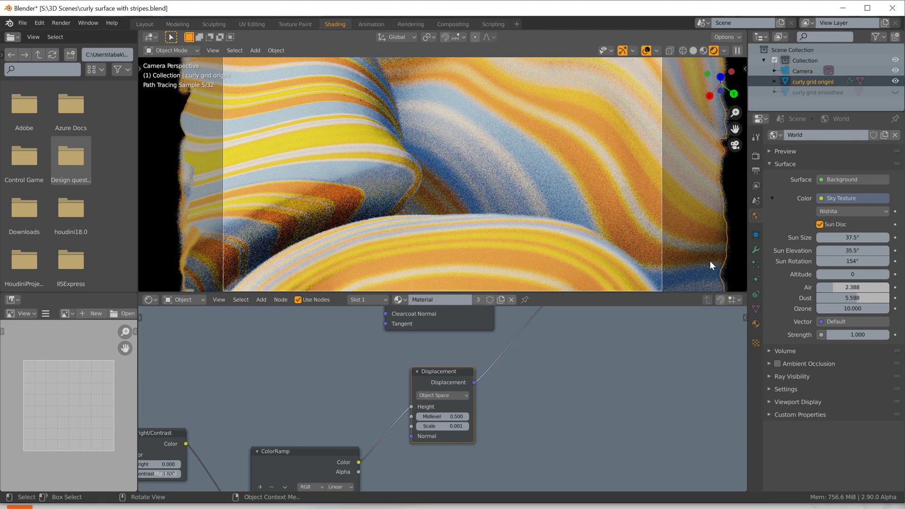
key(ctrl+s)
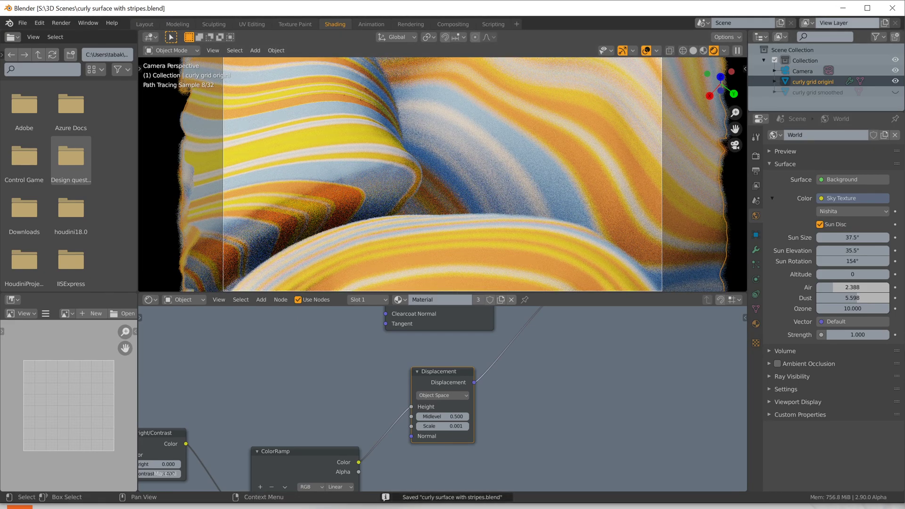
Close Blender, reopen the curly surface with stripes scene, and enlarge its window to fill the screen
click(892, 8)
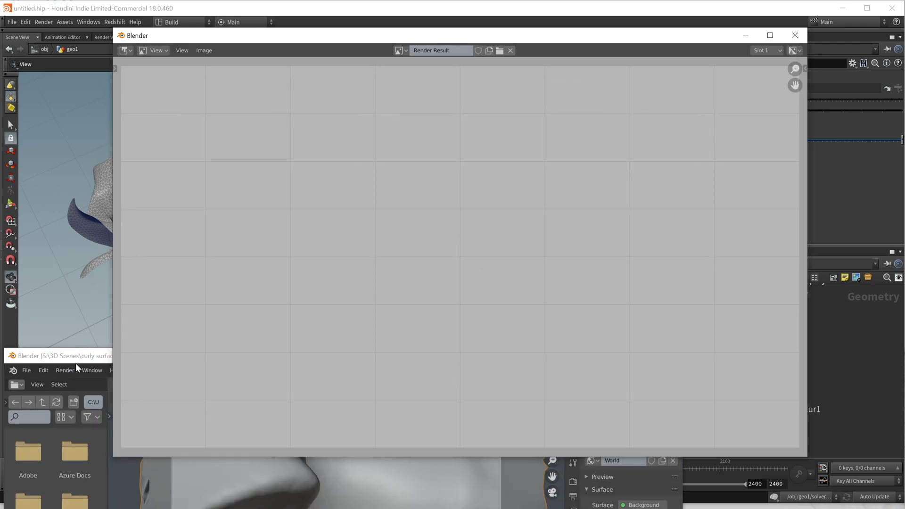
drag(76, 364, 72, 13)
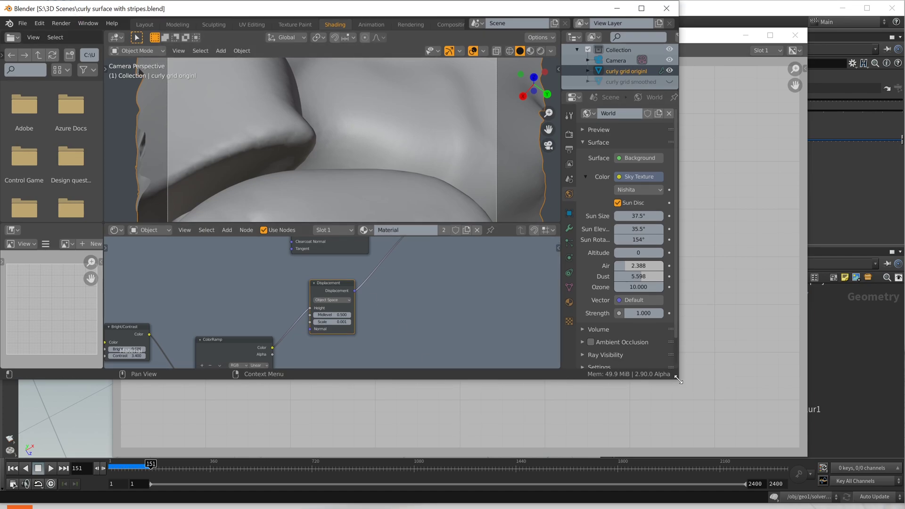
drag(680, 382, 901, 503)
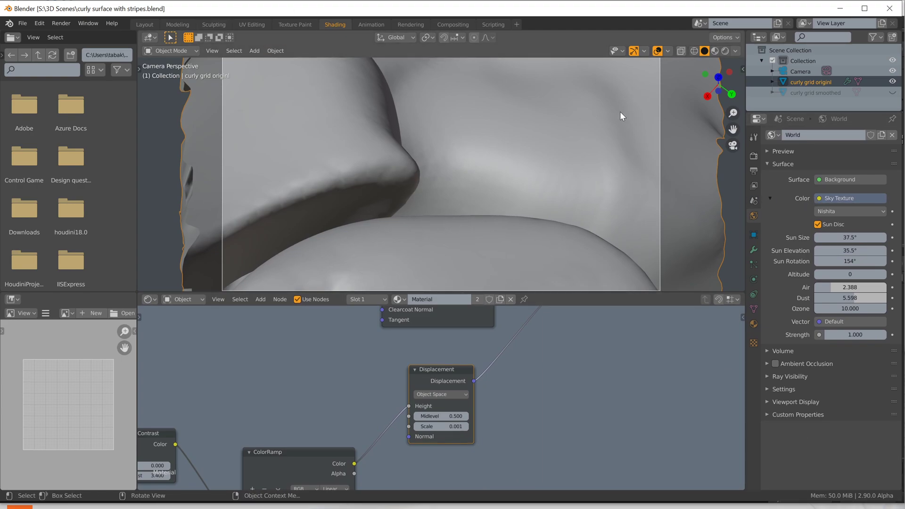
Set the Cycles render device to GPU Compute and enable Adaptive Sampling
click(753, 155)
click(869, 162)
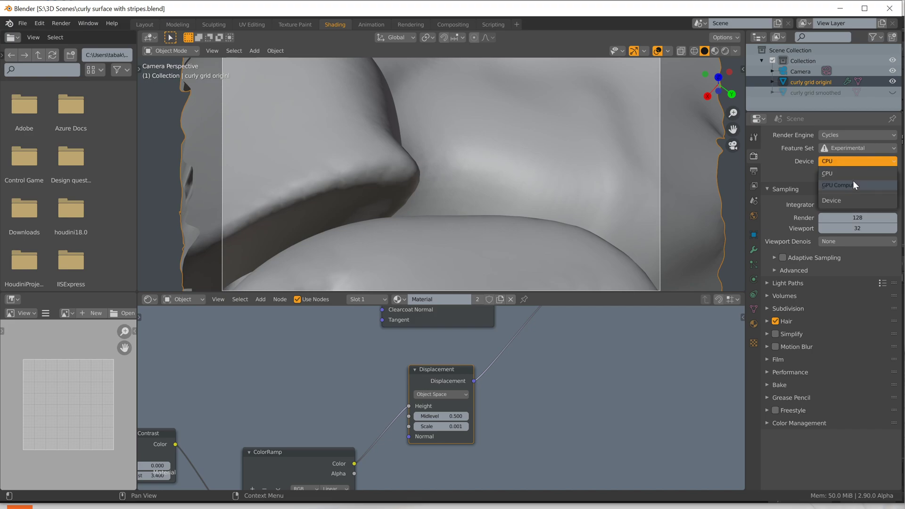
click(853, 184)
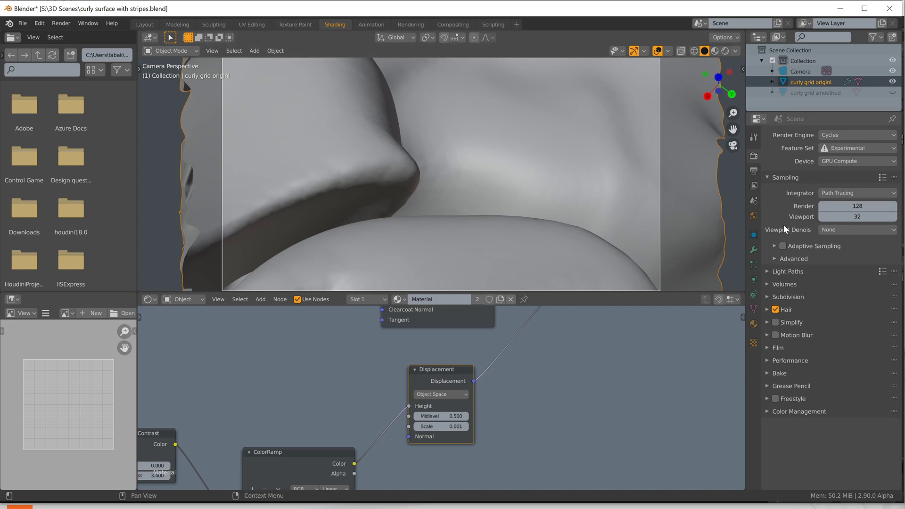
click(782, 246)
click(774, 246)
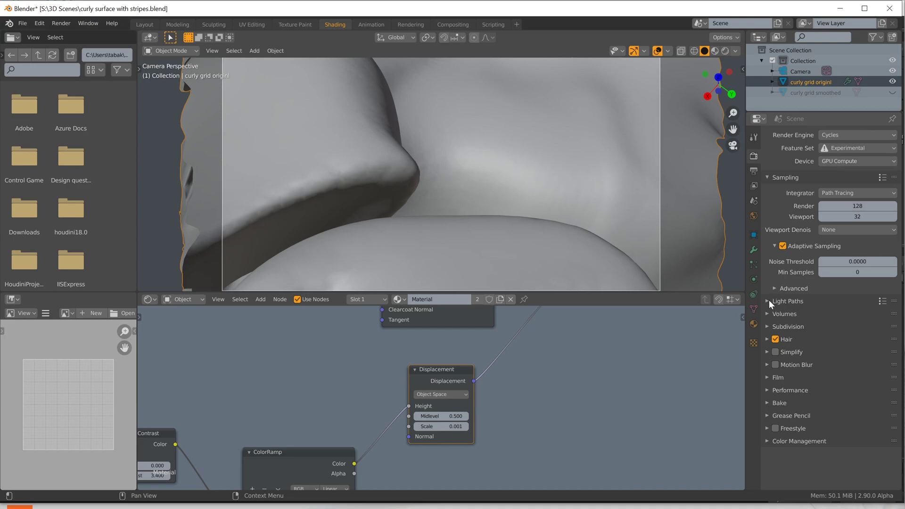
Set the Color Management look to High Contrast
click(767, 440)
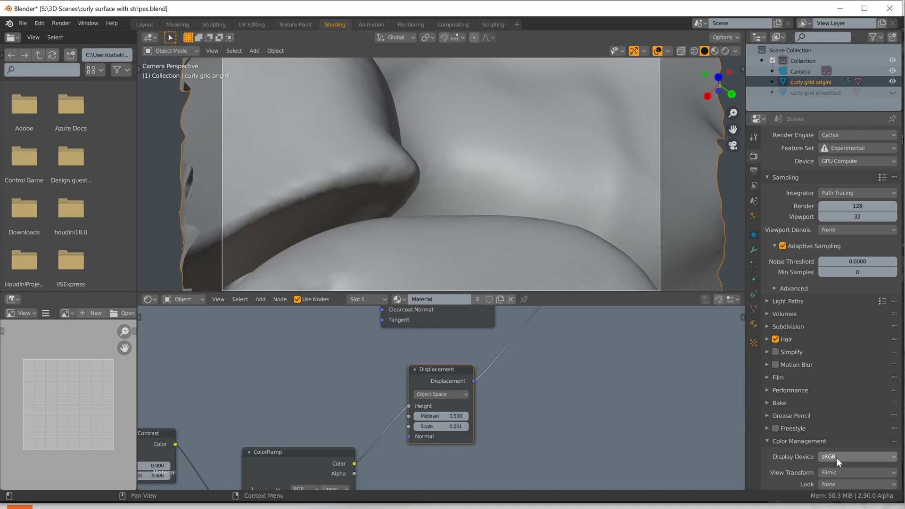
click(848, 483)
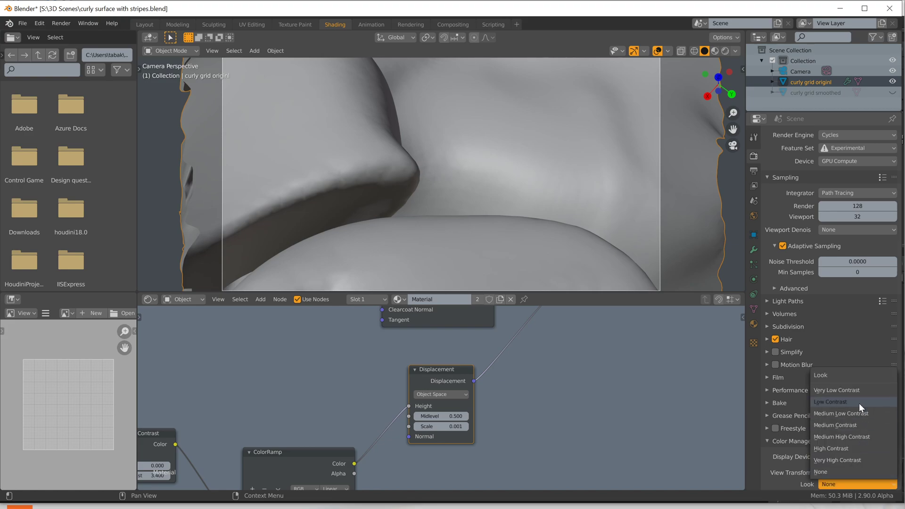
click(849, 449)
scroll(776, 430, down, 3)
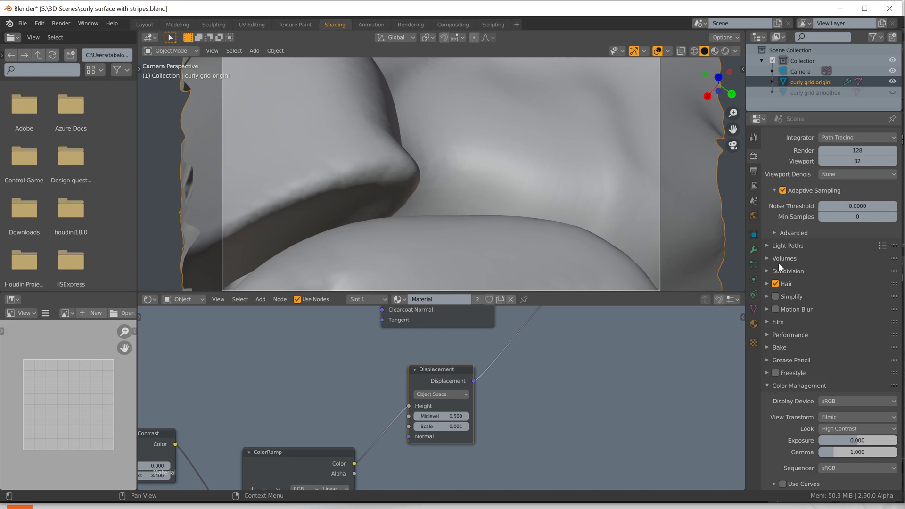
Check the output settings and view layer passes, and enable compositing nodes for the scene
click(753, 170)
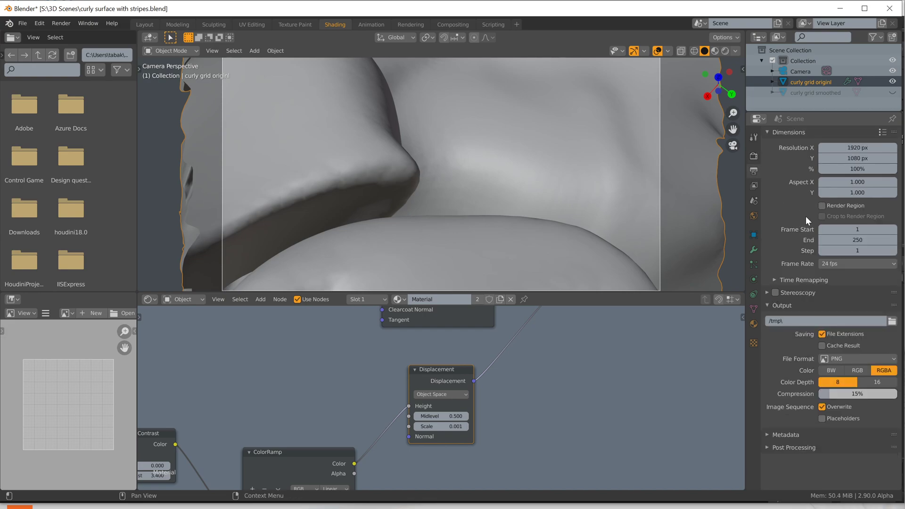
click(753, 138)
click(753, 156)
click(754, 185)
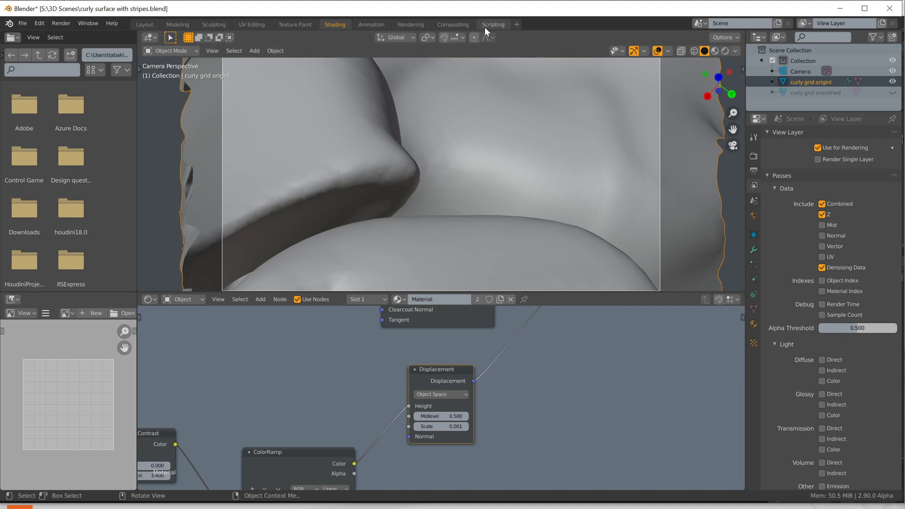
click(442, 26)
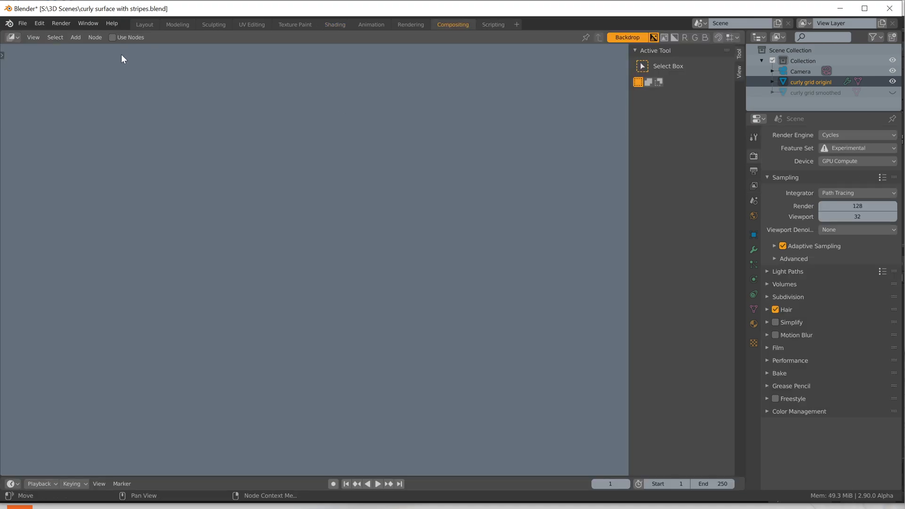
click(112, 37)
Move the Composite node well away from Render Layers and place a Denoise node between them
middle_drag(165, 107, 295, 176)
drag(390, 207, 101, 135)
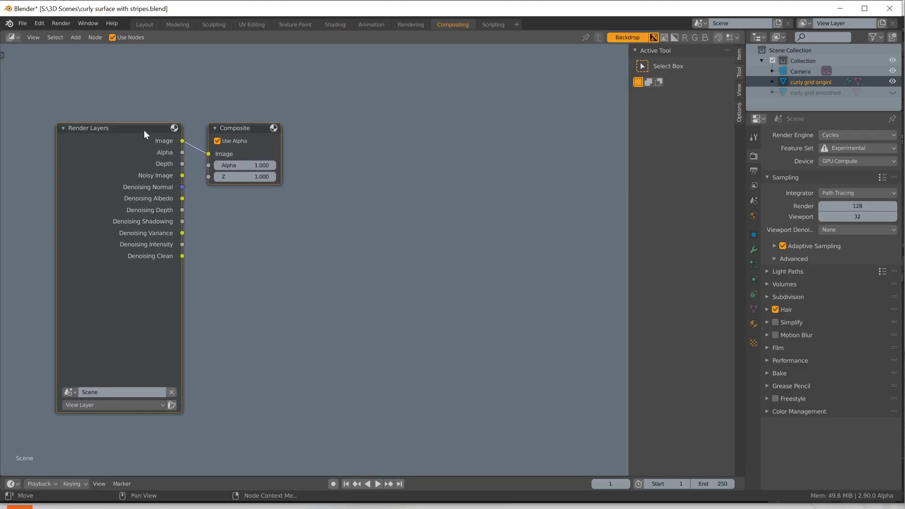
drag(242, 131, 574, 146)
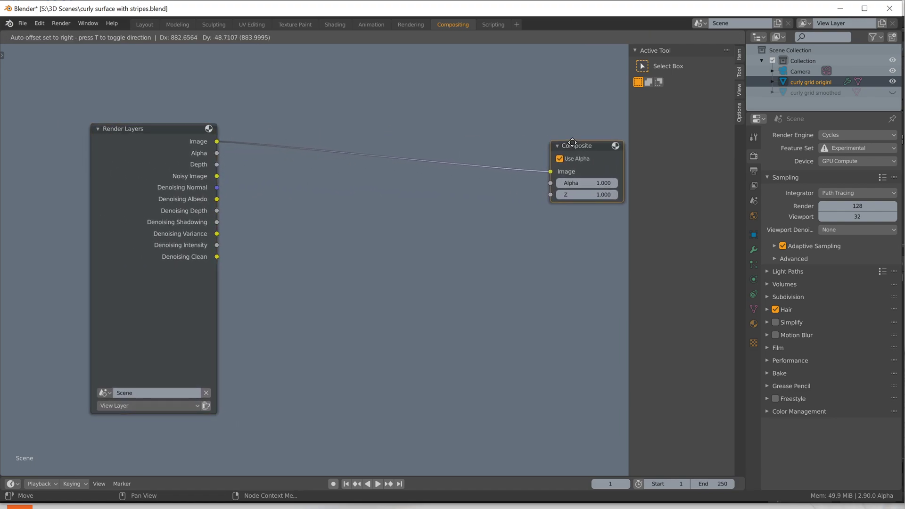
key(shift+a)
mouse_move(317, 220)
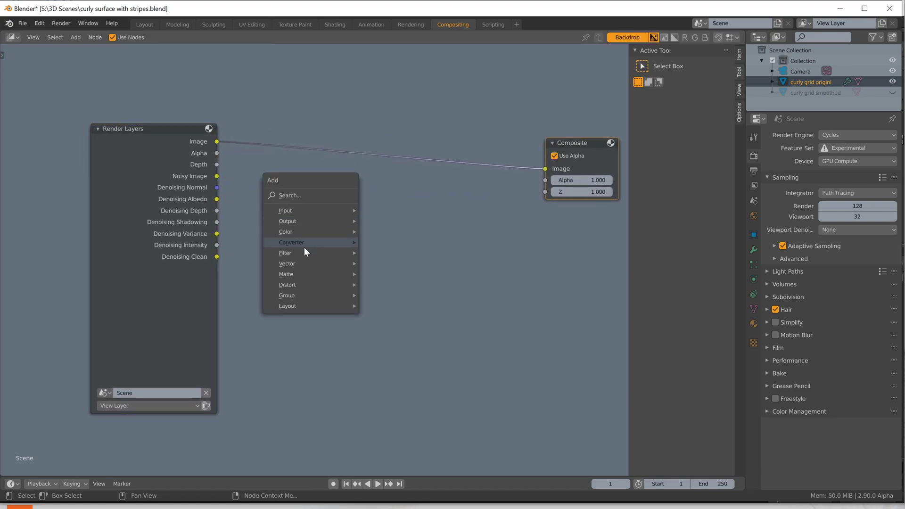
mouse_move(306, 255)
click(385, 299)
click(370, 228)
Connect Noisy Image, Denoising Normal and Denoising Albedo to the Denoise node's inputs, and its output to the Composite node's Image
drag(217, 176, 326, 233)
drag(216, 188, 325, 244)
drag(217, 199, 325, 256)
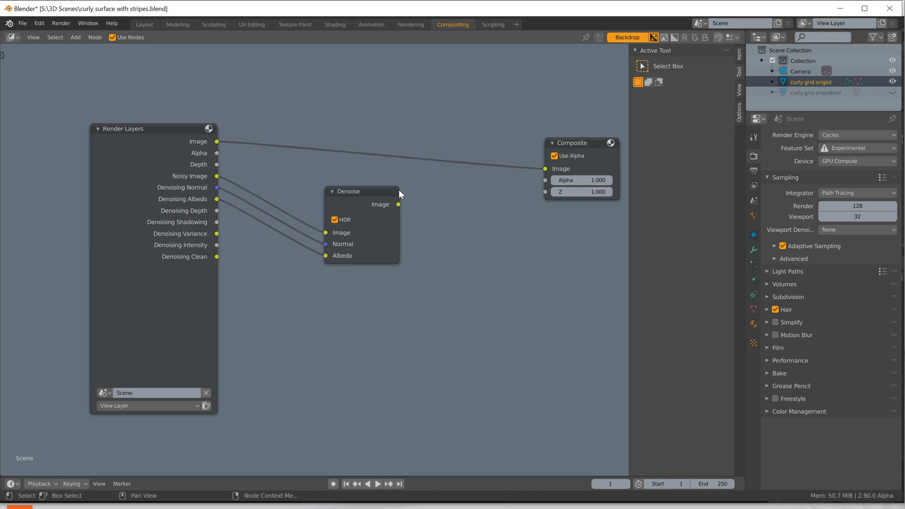
drag(398, 205, 547, 172)
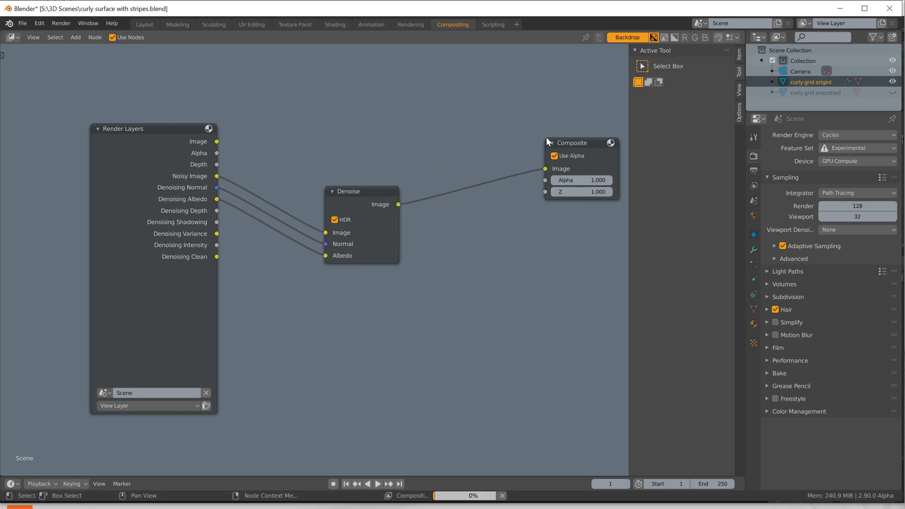
Return to the Layout workspace and render the camera shot
click(143, 24)
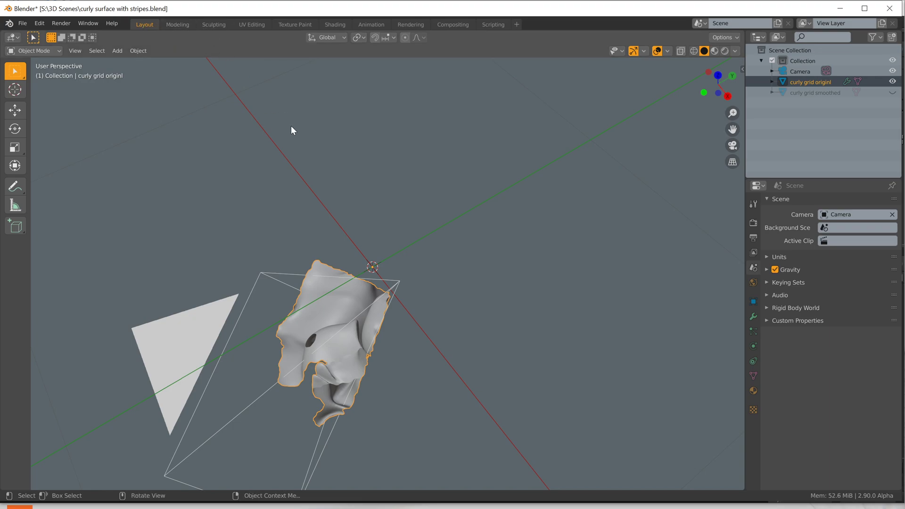
key(F12)
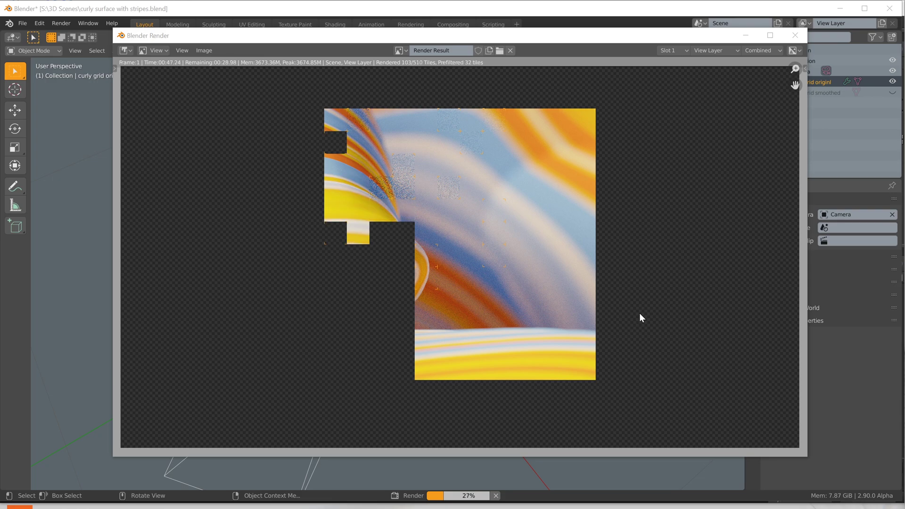
Examine the striped surface's render up close and as a whole in an enlarged render window
scroll(418, 256, up, 5)
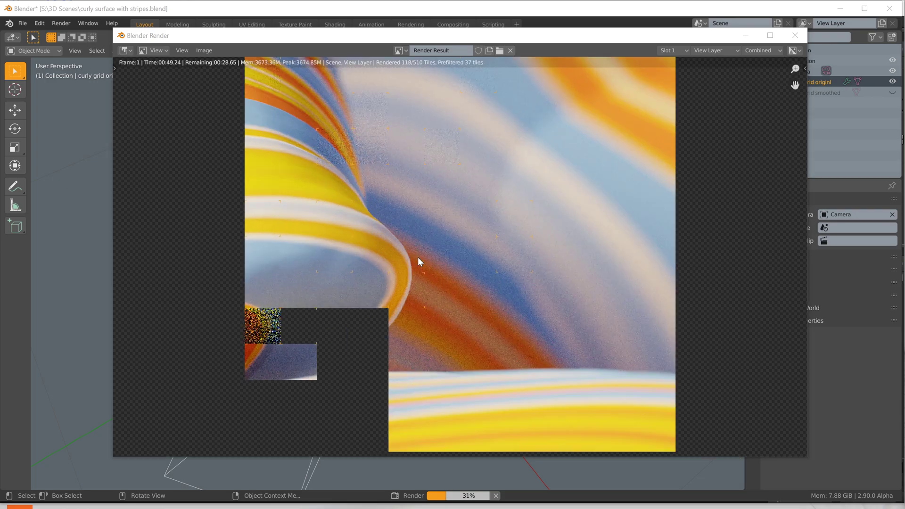
middle_drag(418, 256, 593, 239)
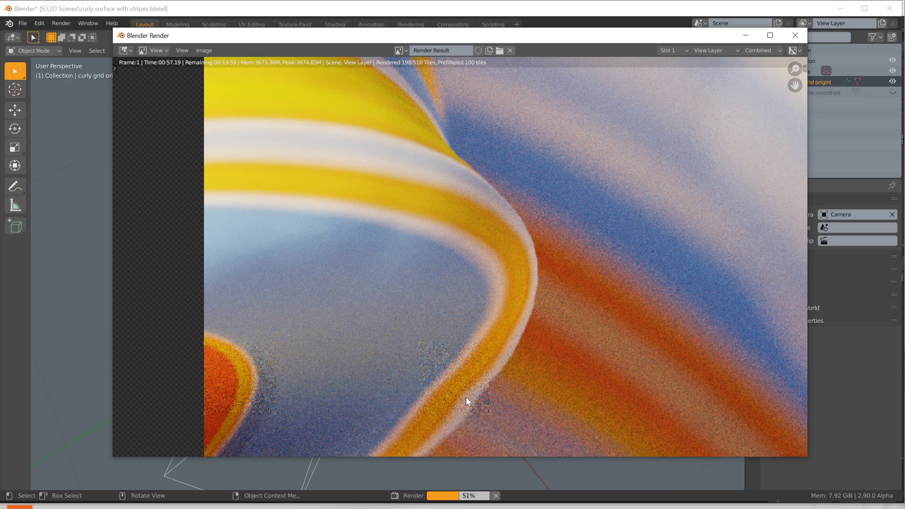
scroll(529, 244, down, 3)
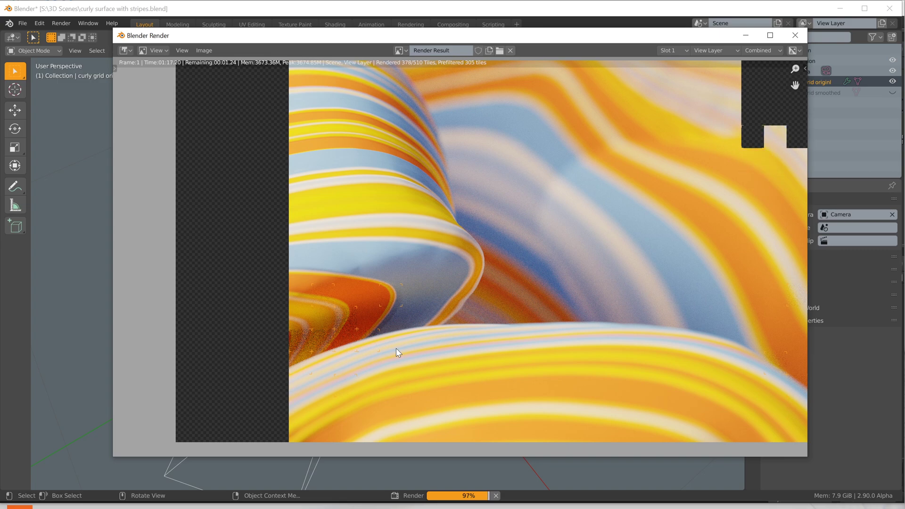
scroll(396, 349, down, 3)
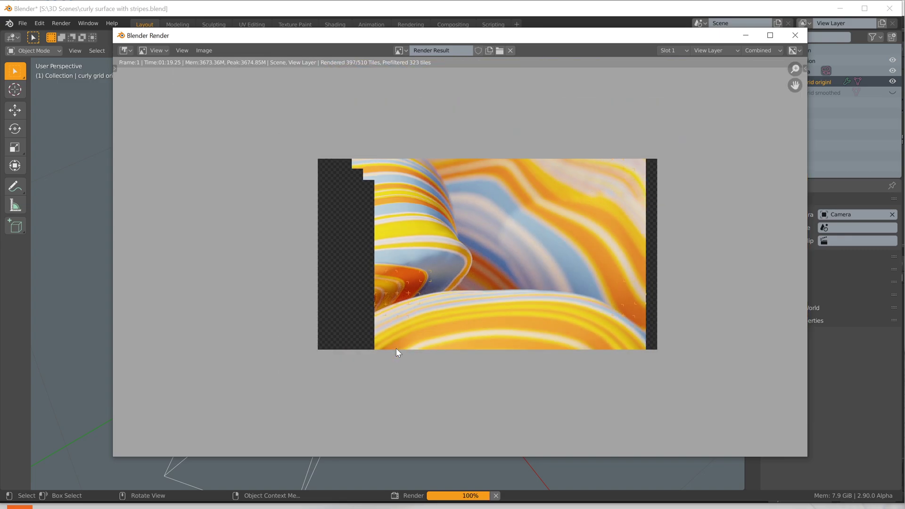
scroll(396, 349, up, 5)
scroll(579, 254, down, 3)
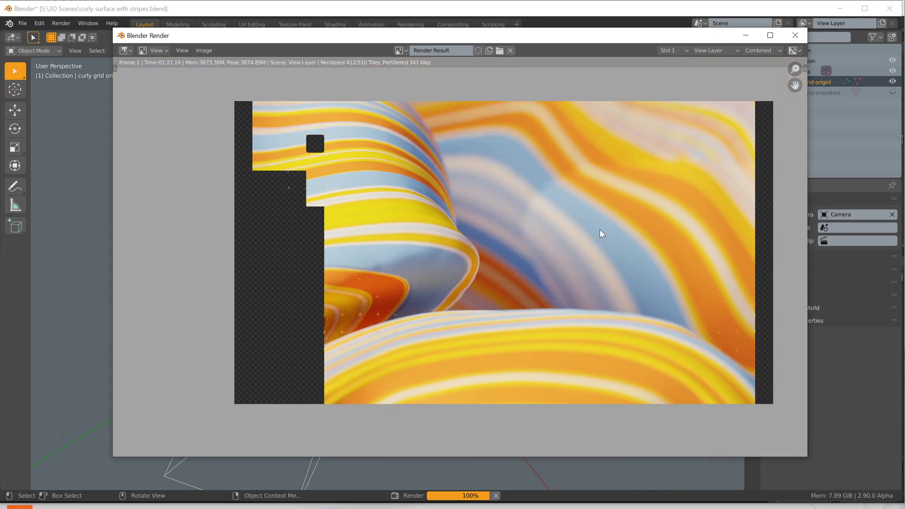
scroll(552, 253, down, 2)
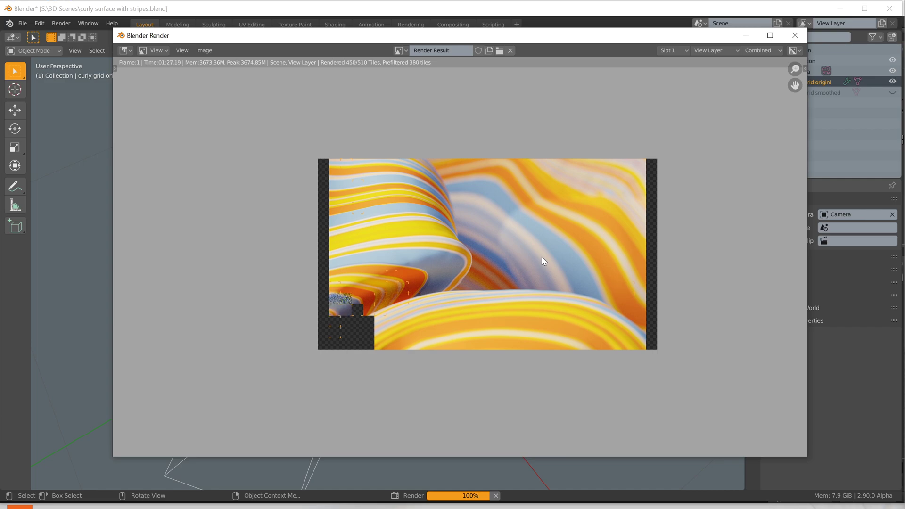
scroll(386, 273, up, 2)
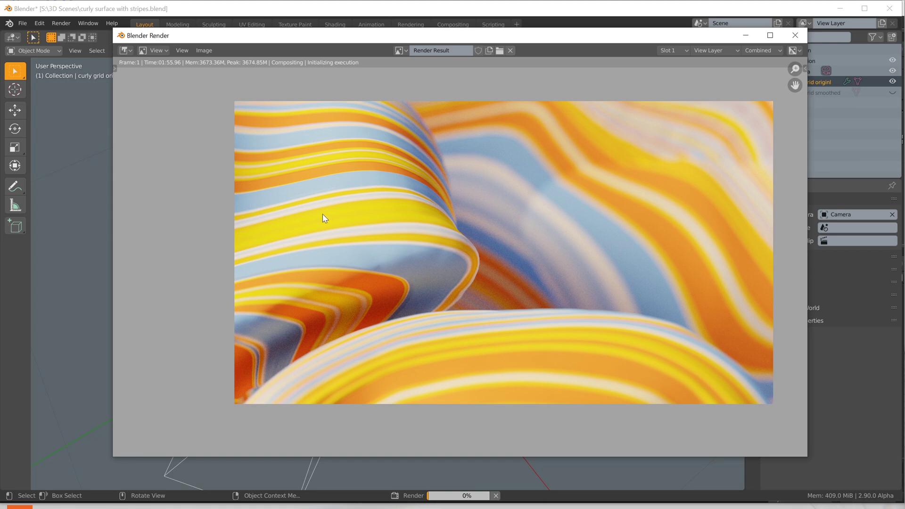
middle_drag(382, 218, 341, 211)
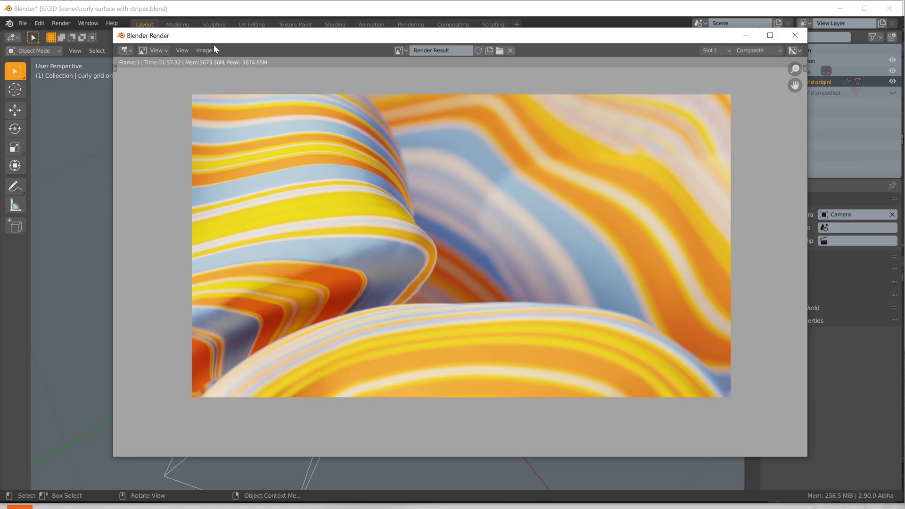
drag(115, 30, 5, 8)
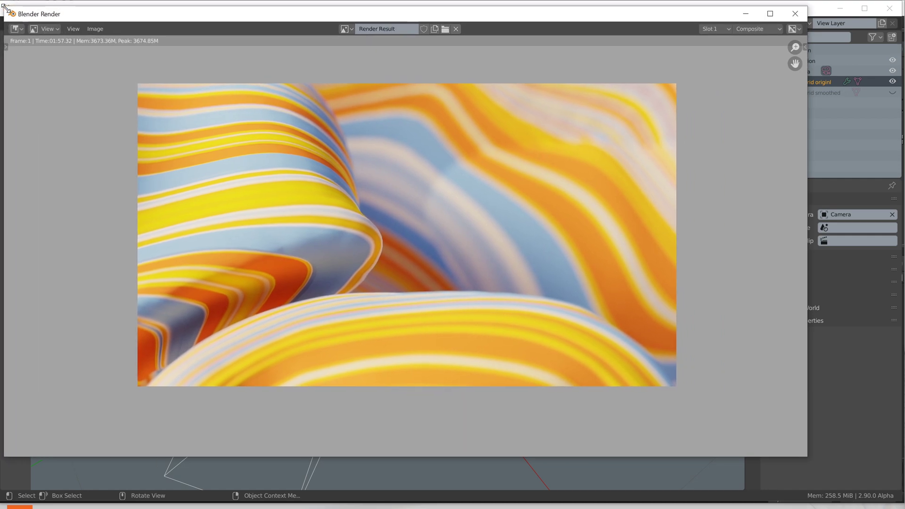
drag(804, 456, 893, 499)
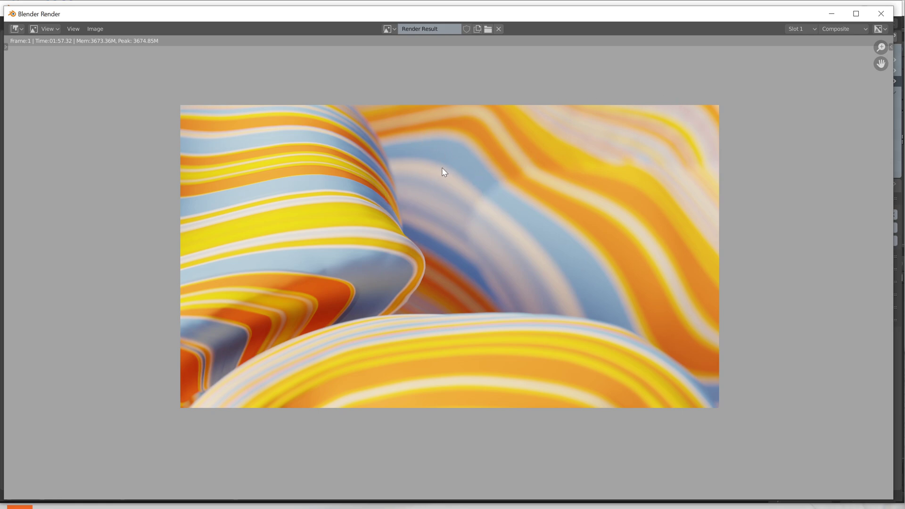
Save the render to the Desktop as an RGB PNG named "streamed image 1", and close the render window
click(90, 28)
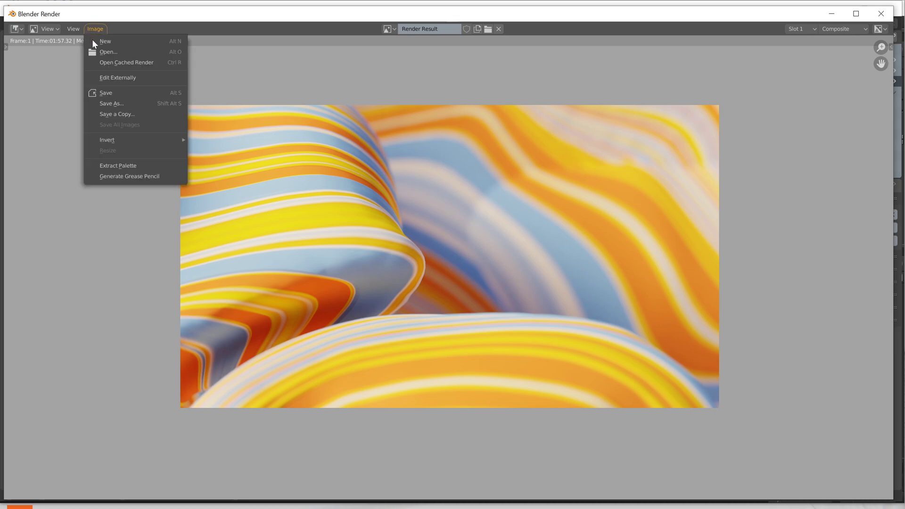
click(113, 103)
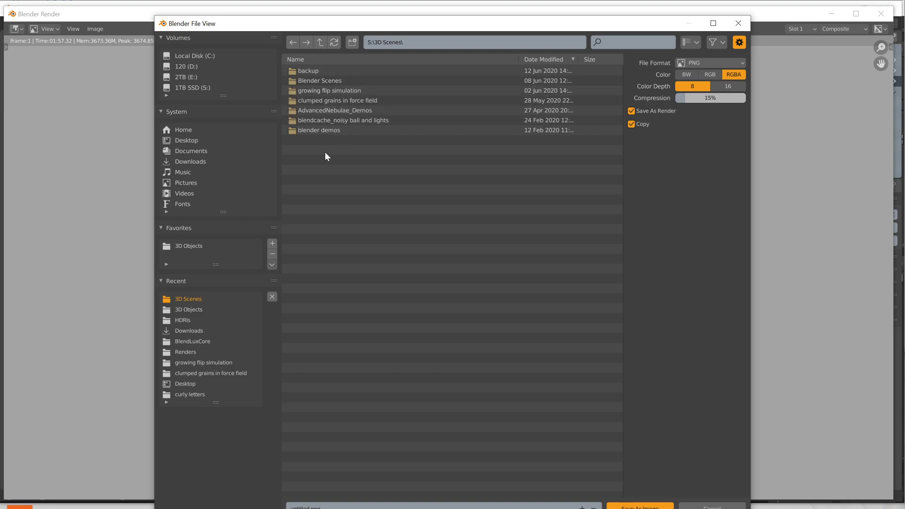
click(209, 141)
click(311, 507)
click(310, 508)
key(ctrl+BackSpace)
text(streamed image 1)
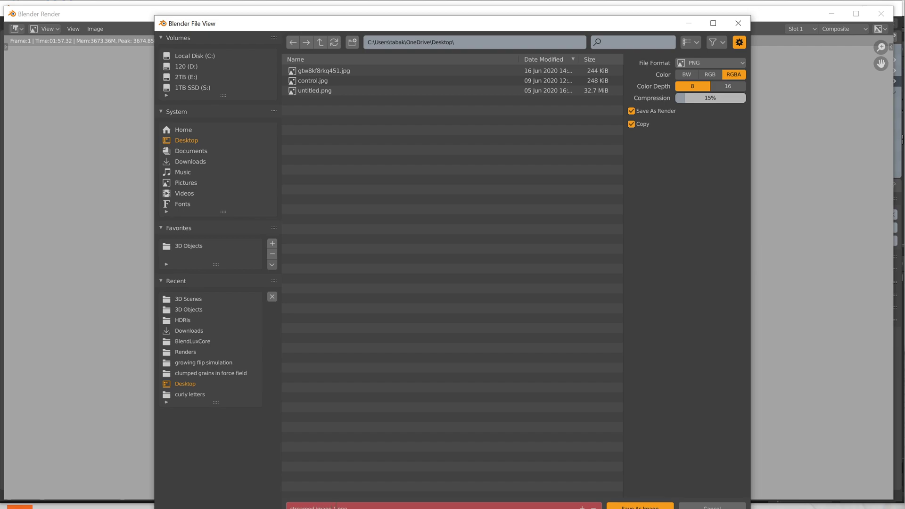
click(710, 74)
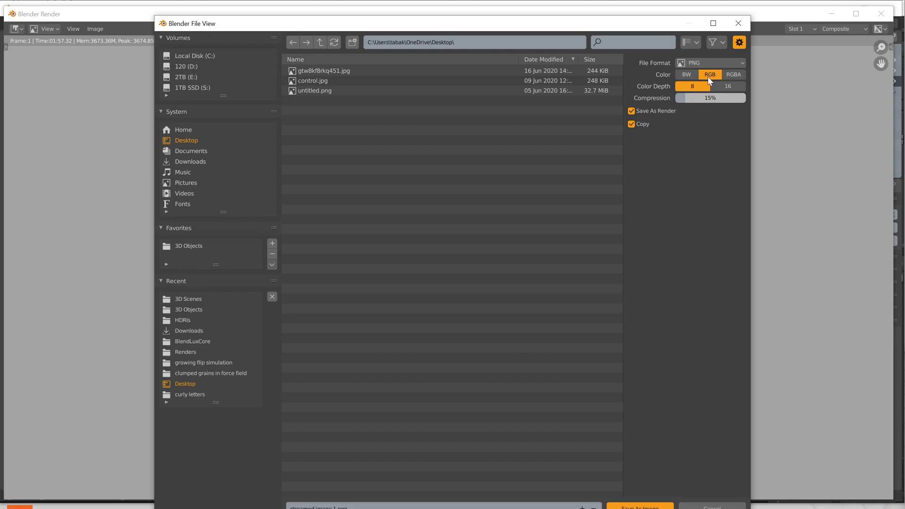
click(640, 506)
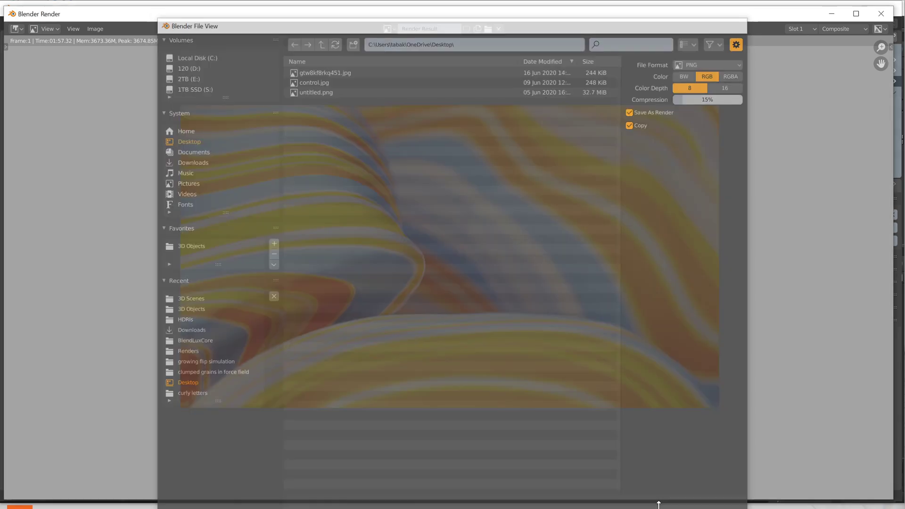
click(881, 13)
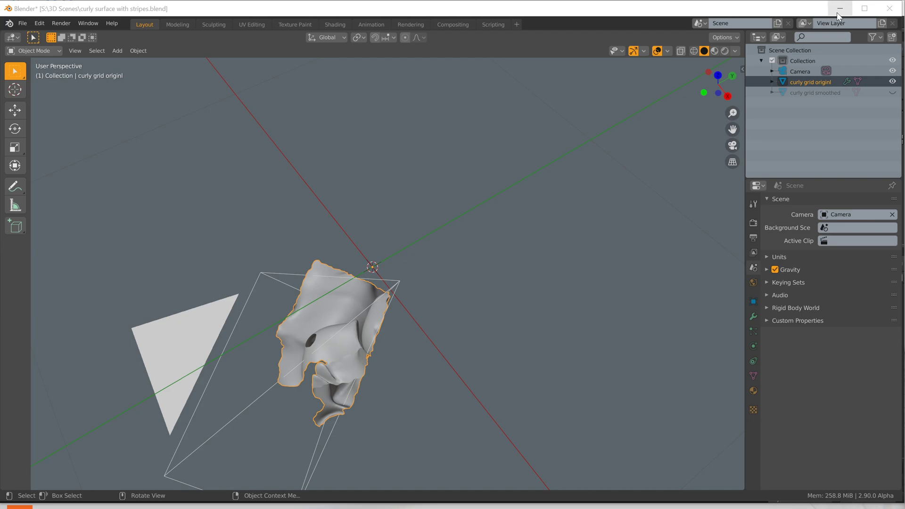
Switch to Houdini, display the grid1 node in the geo1 network, and move it farther from remesh1
key(alt+Tab)
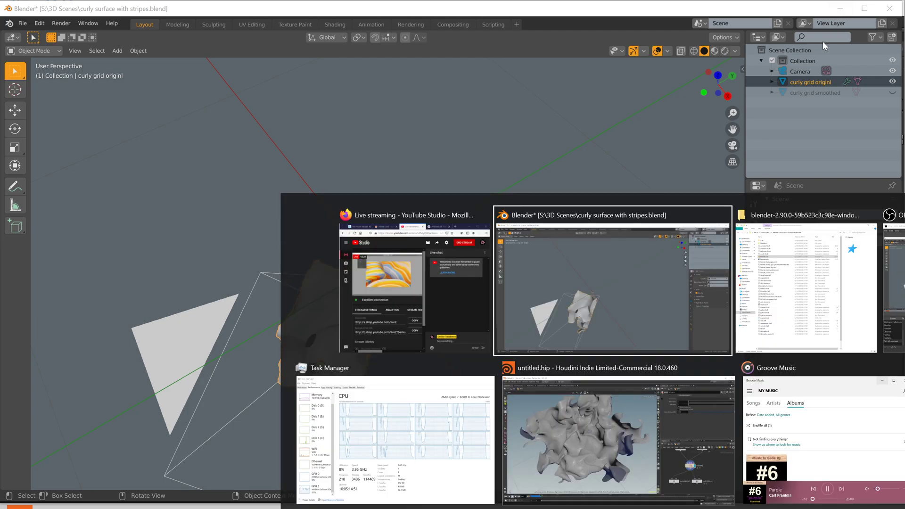
click(639, 398)
middle_drag(684, 337, 671, 436)
click(781, 296)
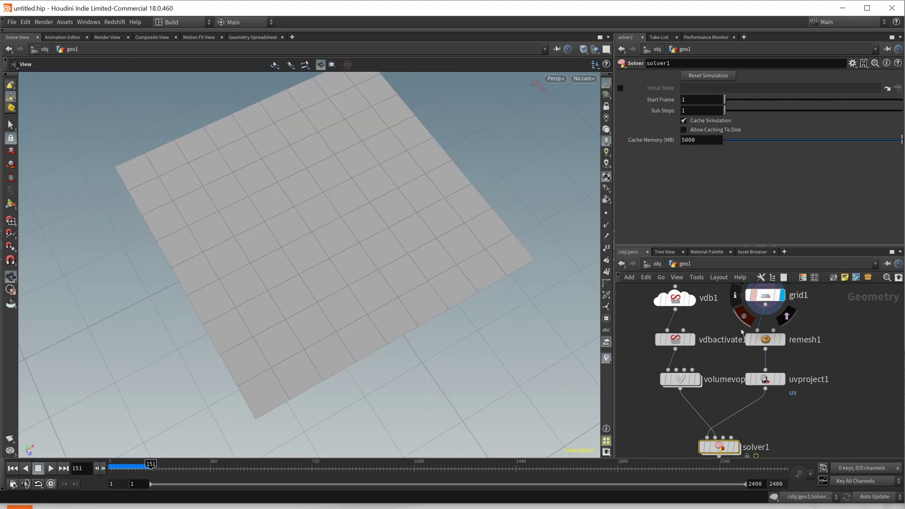
middle_drag(742, 305, 680, 395)
drag(703, 382, 663, 347)
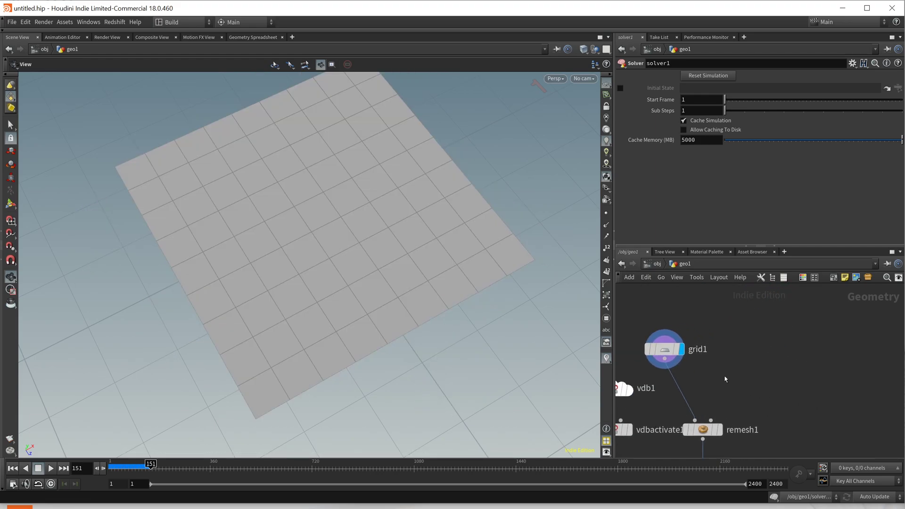
Add a Box node apart from the grid1 chain and reduce its uniform scale to about 0.38
middle_drag(719, 384, 771, 371)
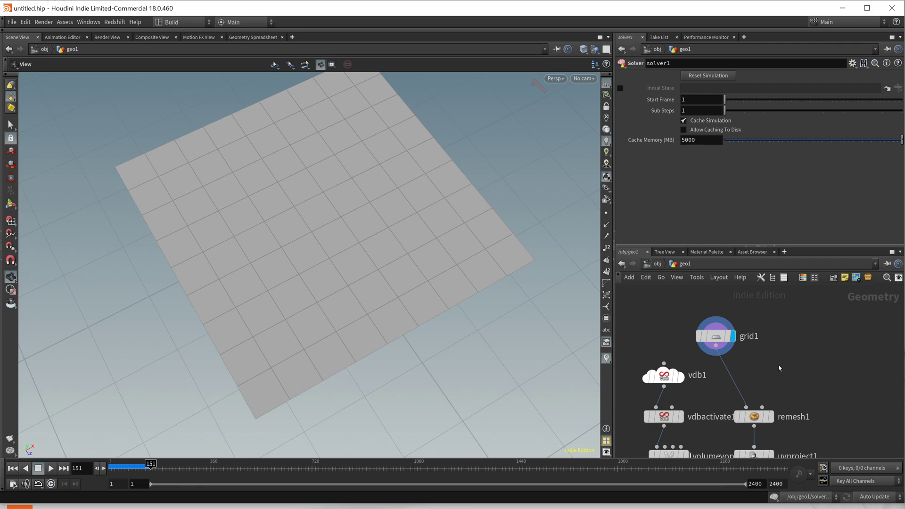
key(Tab)
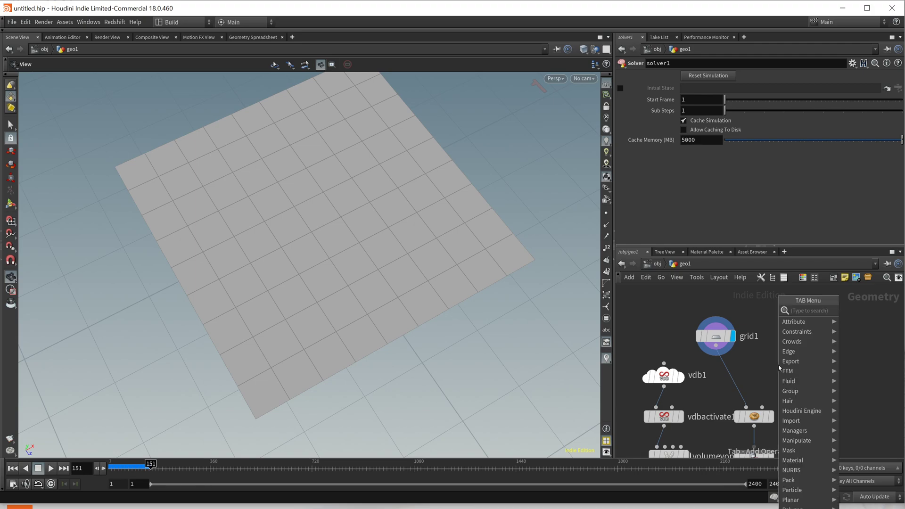
text(box)
key(Return)
key(Return)
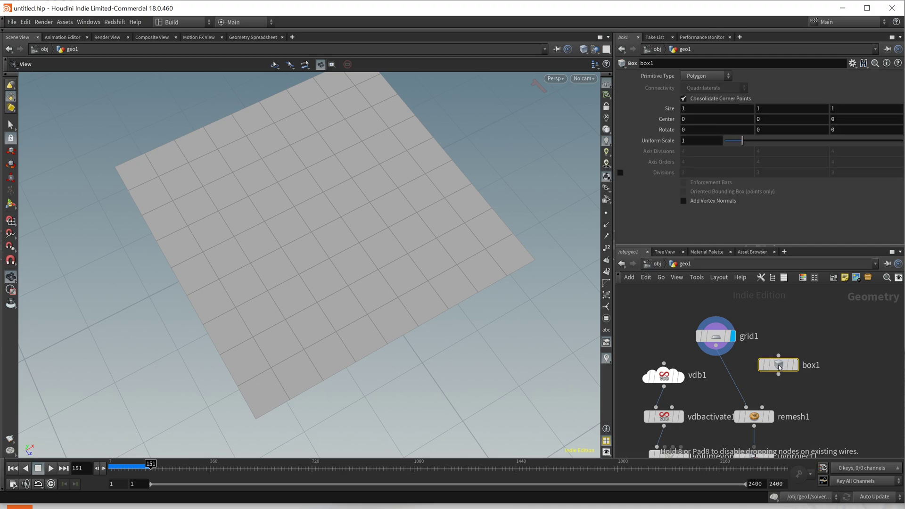
drag(779, 365, 824, 310)
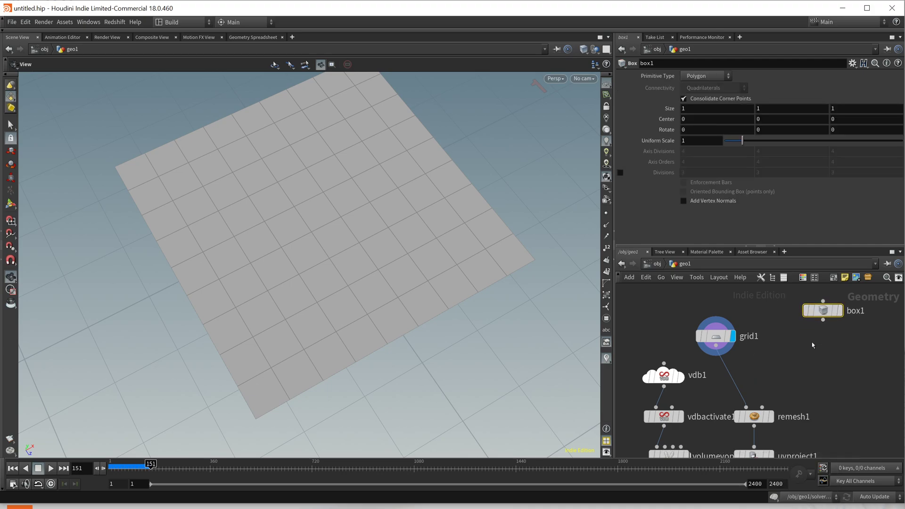
drag(743, 140, 732, 143)
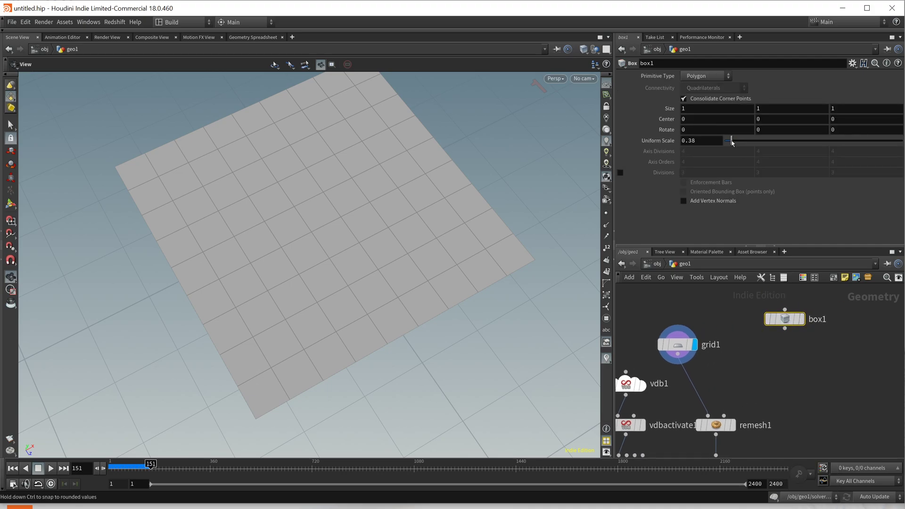
Add a Points from Volume node below box1, display it, and set its jitter scale to about 5.63
key(Tab)
text(poivo)
click(847, 321)
click(788, 349)
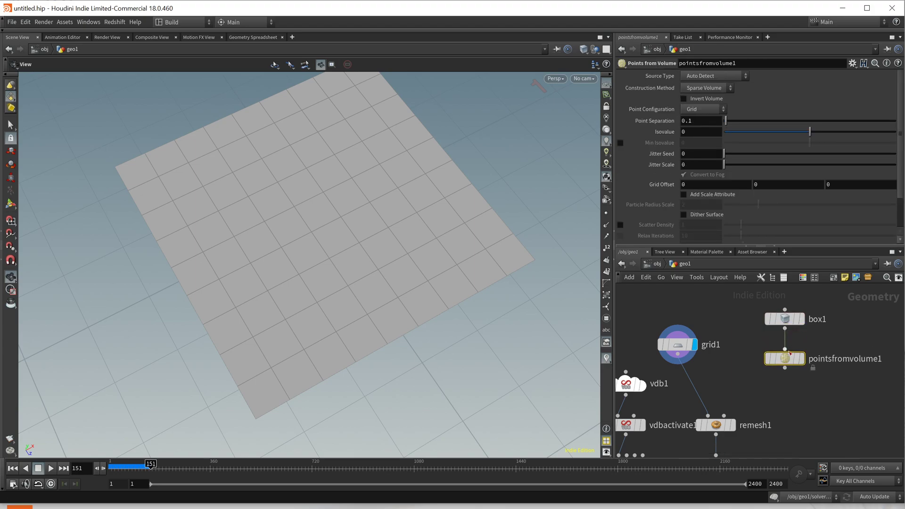
click(802, 359)
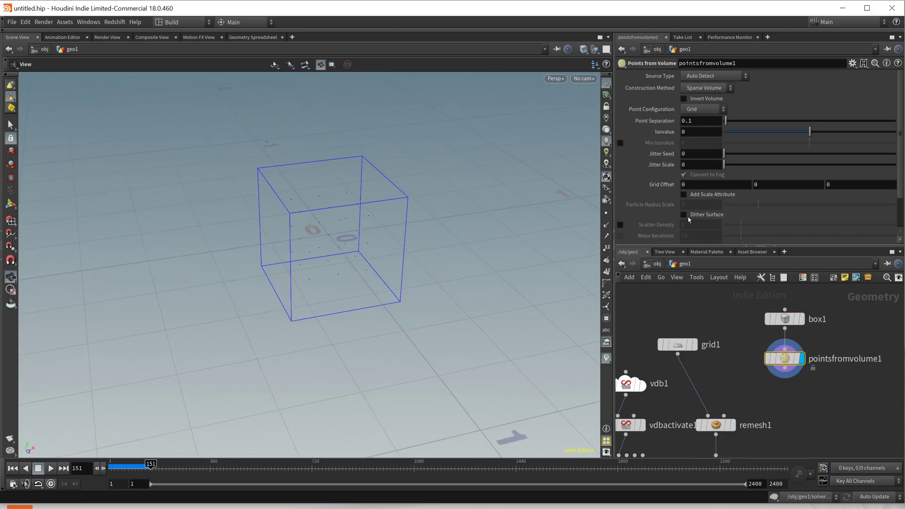
drag(724, 164, 821, 165)
Add an Attribute Randomize node after pointsfromvolume1 for attribute N, using the Direction or Orientation distribution
middle_drag(764, 367, 734, 332)
key(Tab)
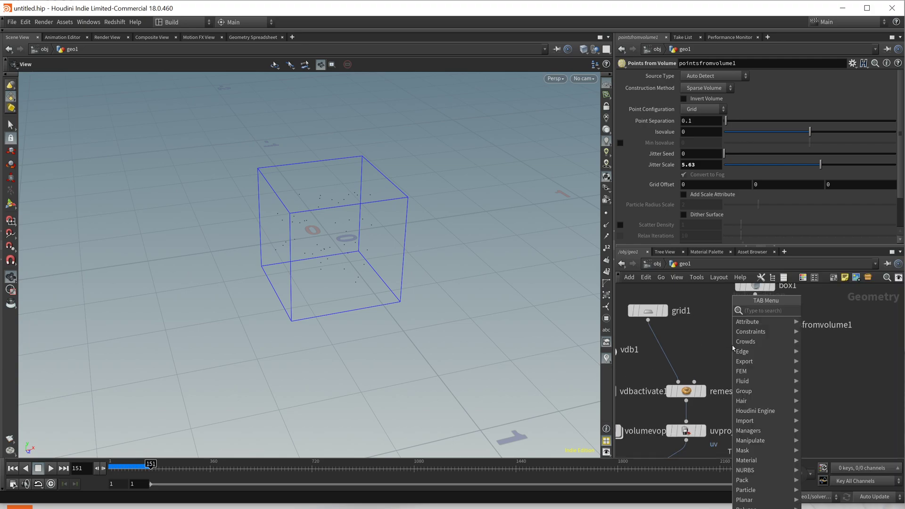
text(attran)
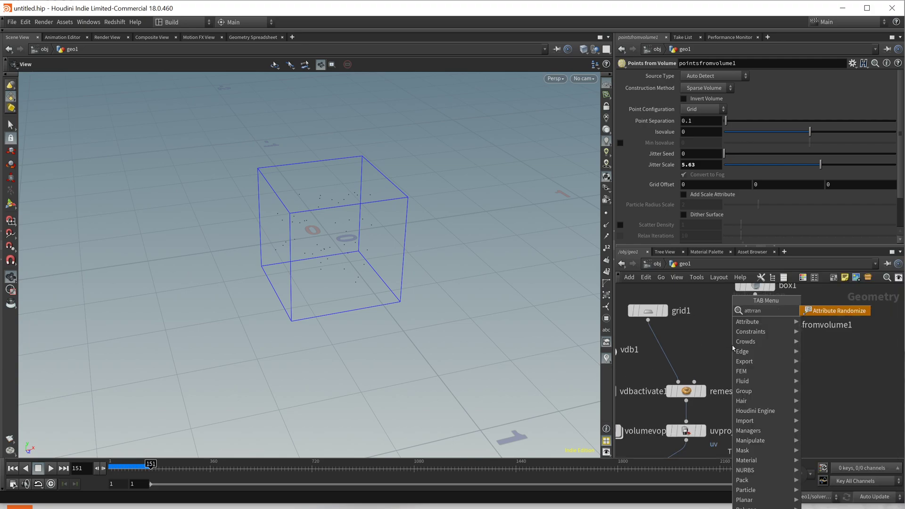
key(Return)
click(731, 345)
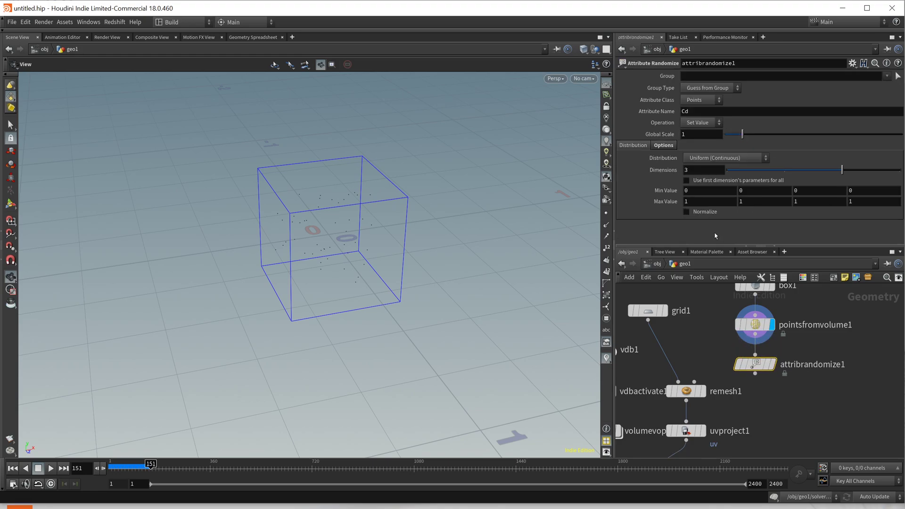
double_click(697, 112)
text(N)
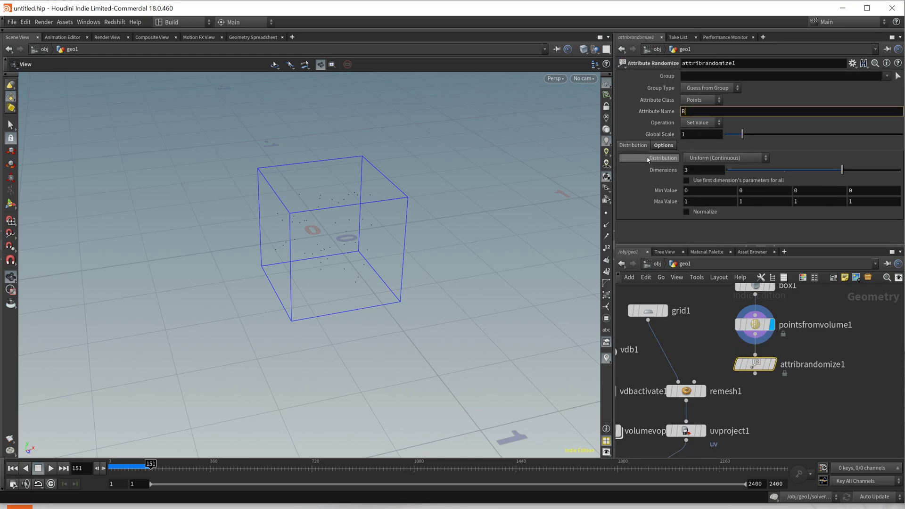
click(697, 159)
click(707, 168)
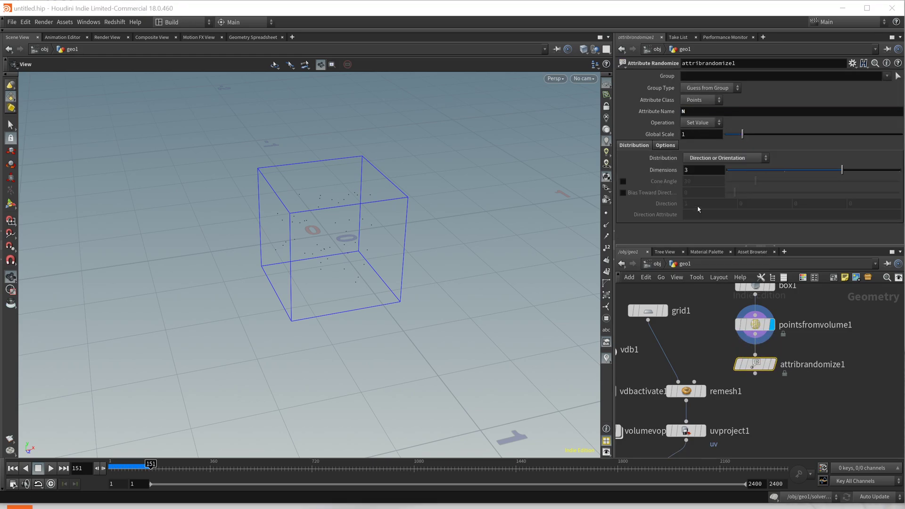
Rearrange the box1 chain, grid1, remesh1 and uvproject1 to make room below them in the network
middle_drag(705, 360, 691, 384)
scroll(690, 384, down, 3)
drag(689, 319, 715, 351)
middle_drag(700, 378, 708, 377)
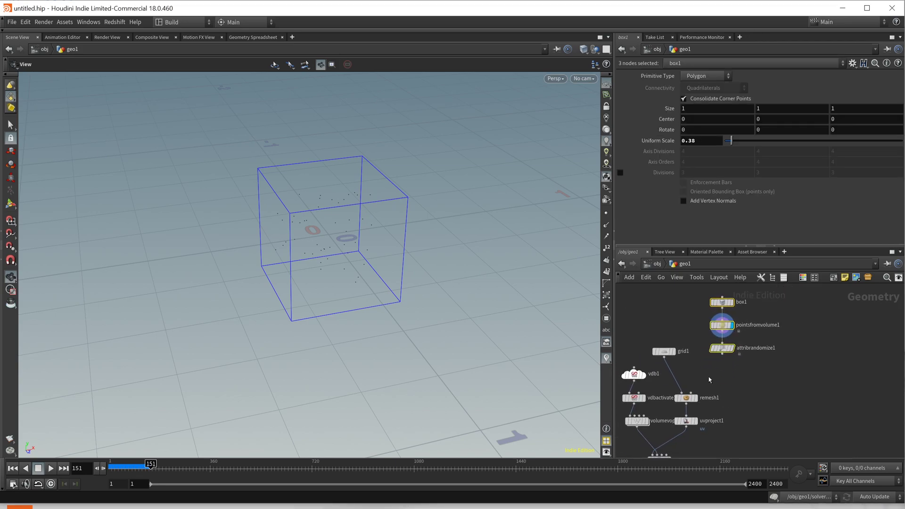
drag(664, 351, 666, 320)
drag(666, 383, 689, 374)
Add a Copy to Points node with uvproject1 as the geometry and attribrandomize1 as the target points
key(Tab)
text(copytopo)
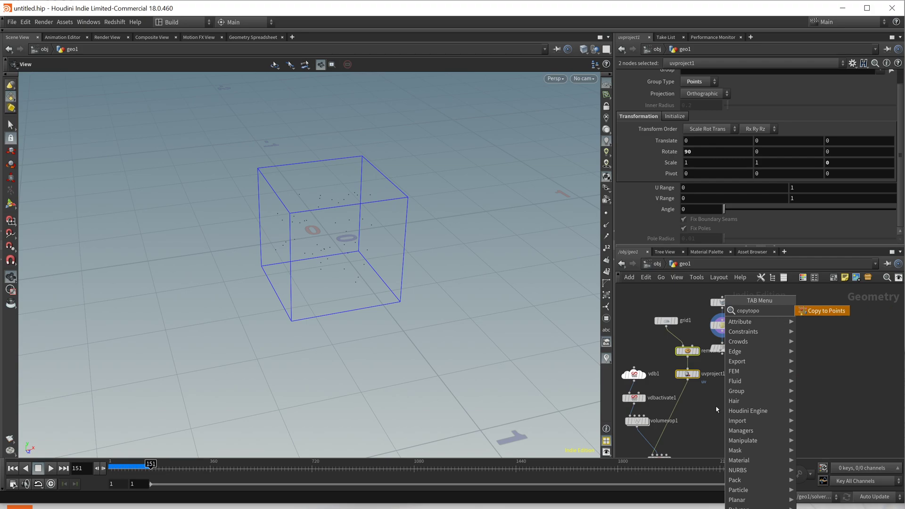
key(Return)
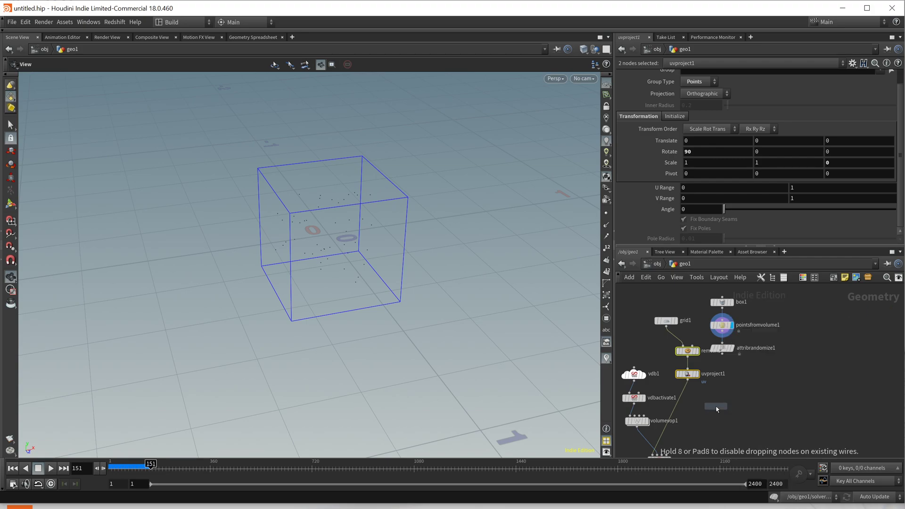
click(712, 406)
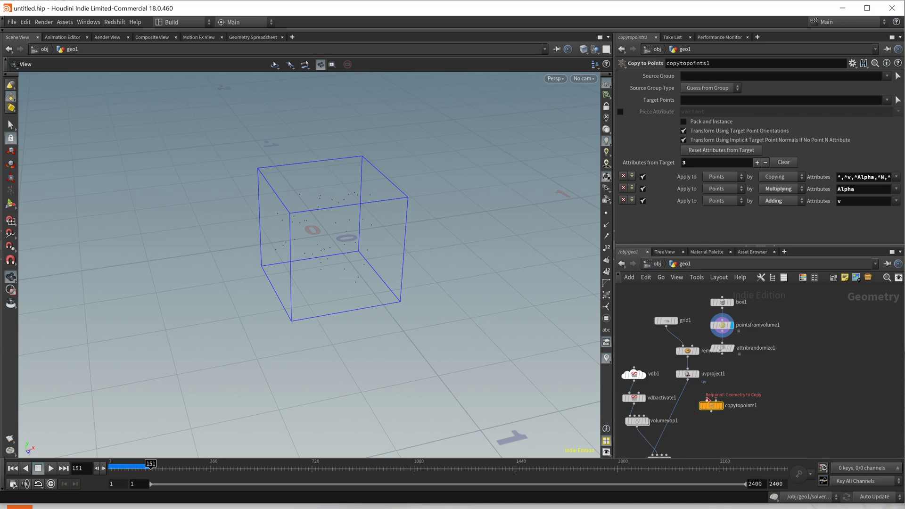
drag(688, 380, 707, 399)
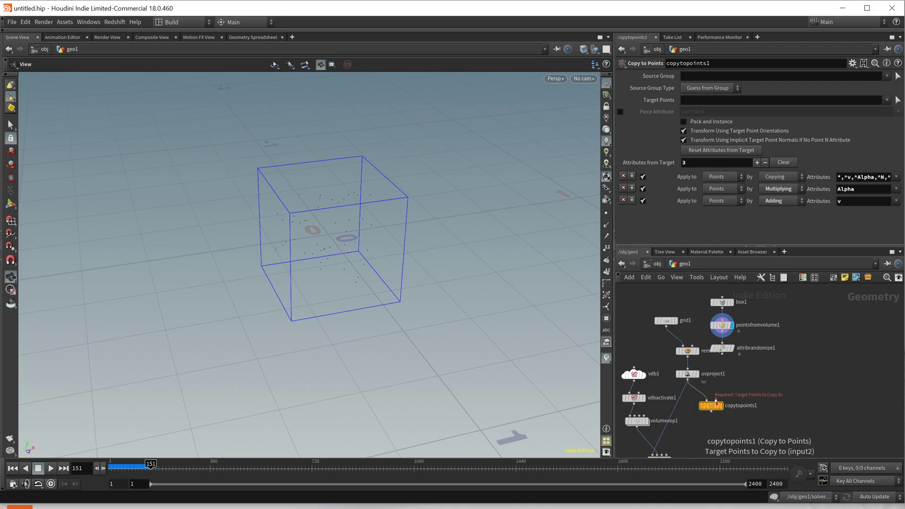
click(716, 404)
click(723, 354)
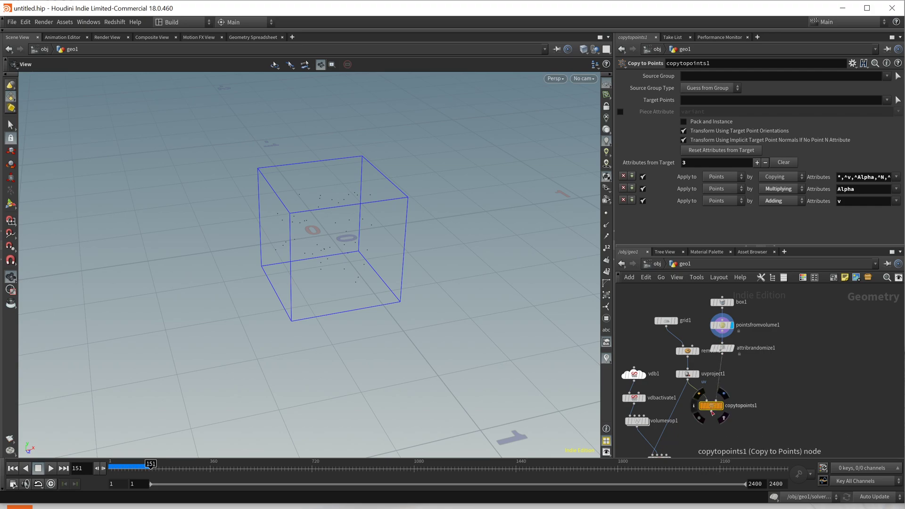
Connect the copytopoints1 output to solver1 in place of the uvproject1 connection
middle_drag(679, 436, 707, 392)
click(738, 369)
click(679, 411)
middle_drag(744, 421, 731, 365)
middle_drag(776, 336, 768, 369)
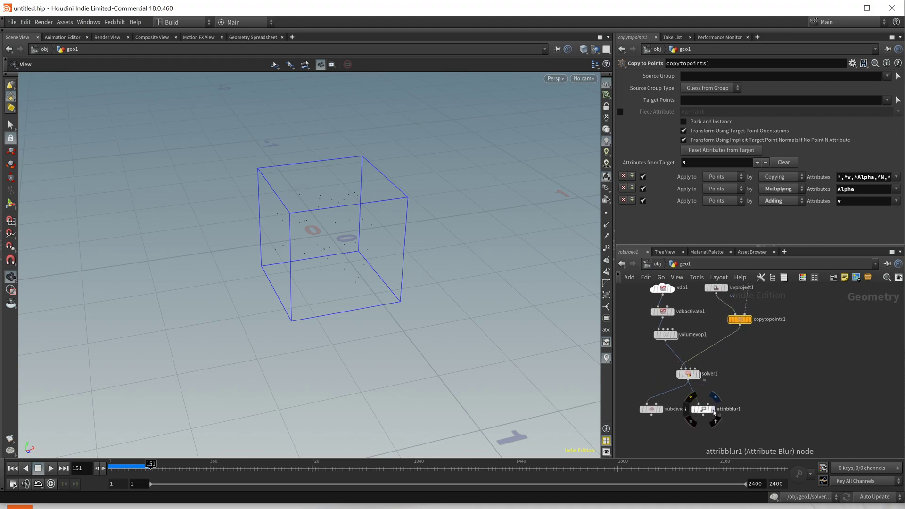
Display attribblur1 and then subdivide1, return to frame 1, and view the copied grids from the side
click(715, 397)
mouse_move(663, 415)
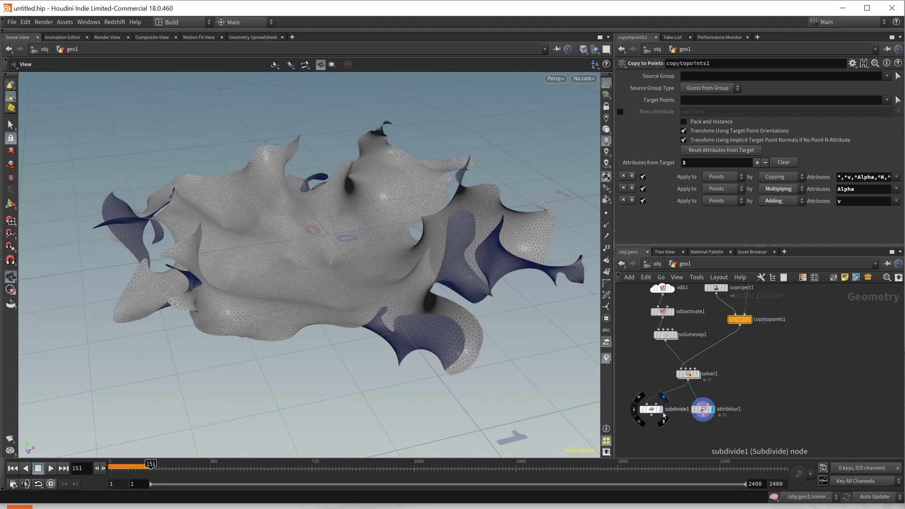
click(662, 397)
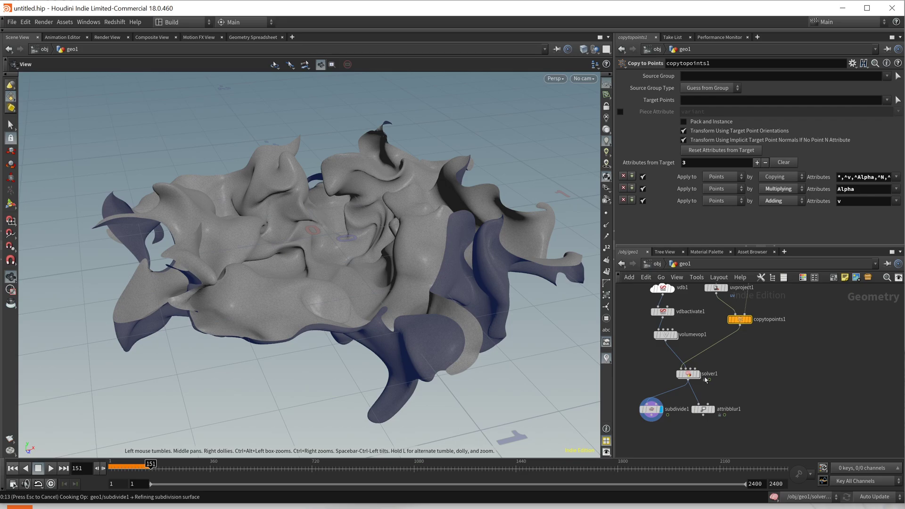
key(ctrl+Up)
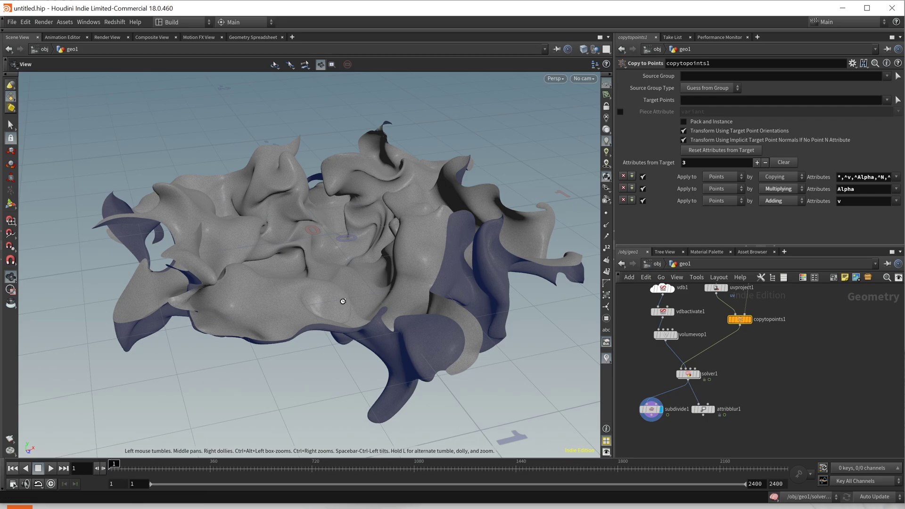
drag(355, 289, 502, 259)
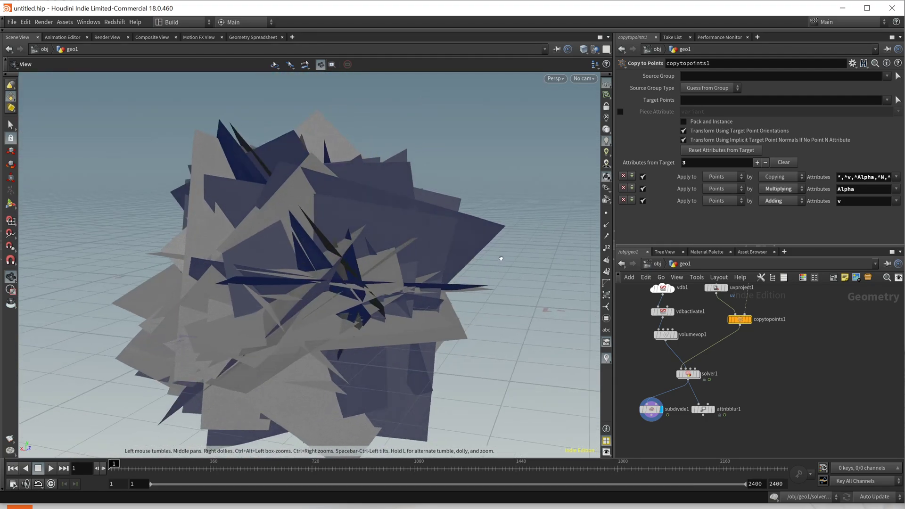
Display solver1 and raise the Points from Volume point separation to about 0.14 to thin out the copies
middle_drag(733, 339, 731, 349)
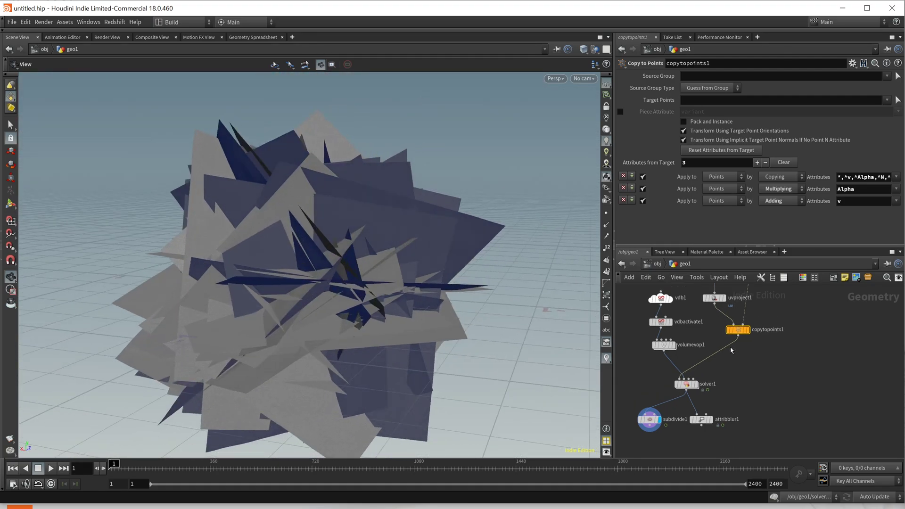
click(697, 385)
middle_drag(744, 318, 725, 346)
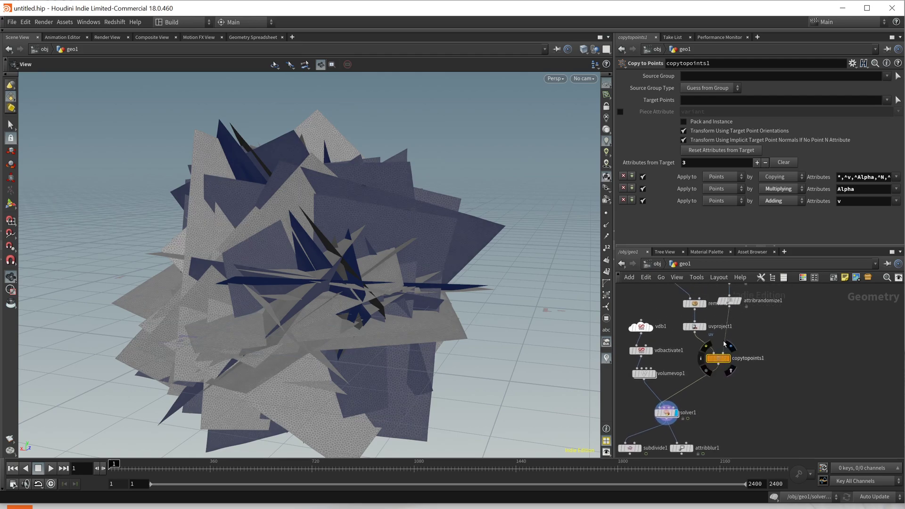
click(729, 300)
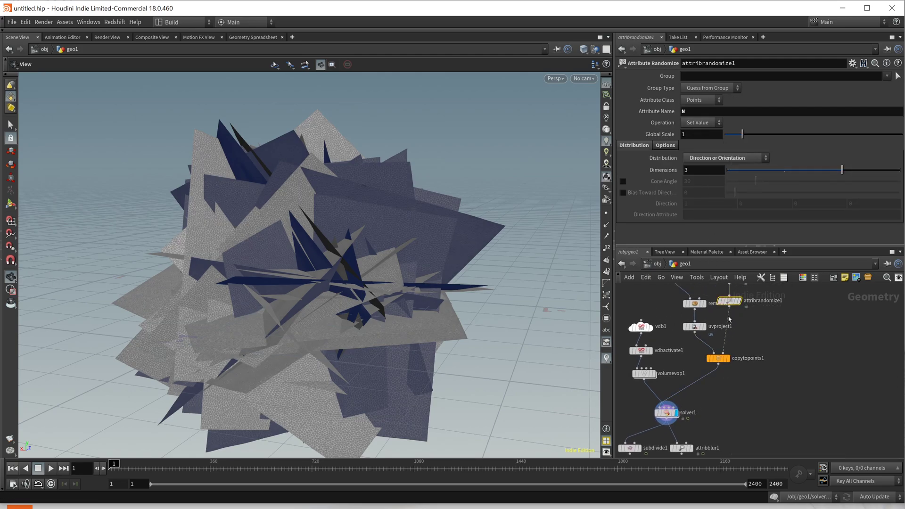
middle_drag(725, 311, 723, 334)
click(727, 300)
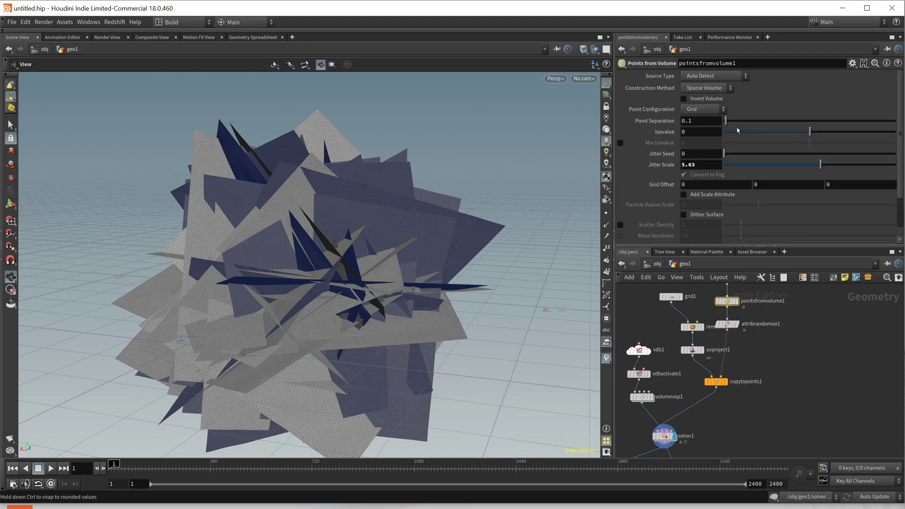
drag(728, 125, 727, 124)
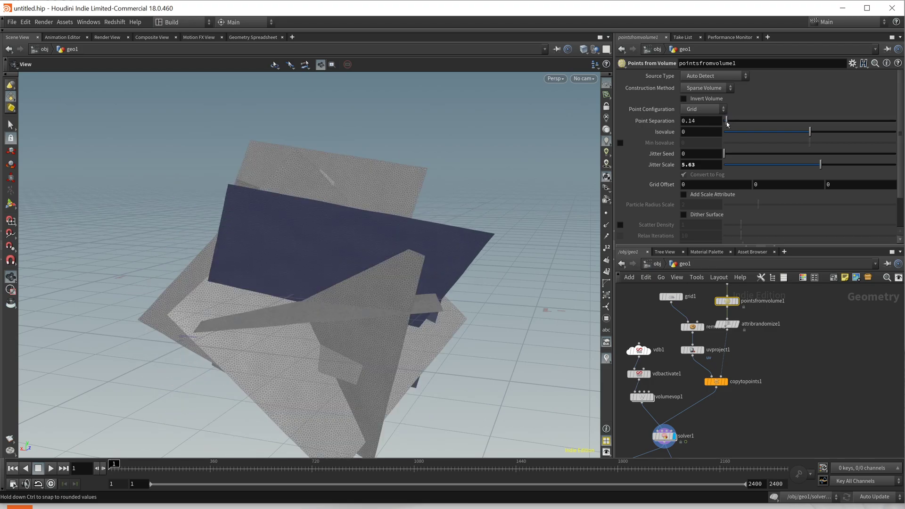
drag(310, 249, 327, 309)
right_drag(328, 309, 288, 286)
middle_drag(288, 287, 387, 298)
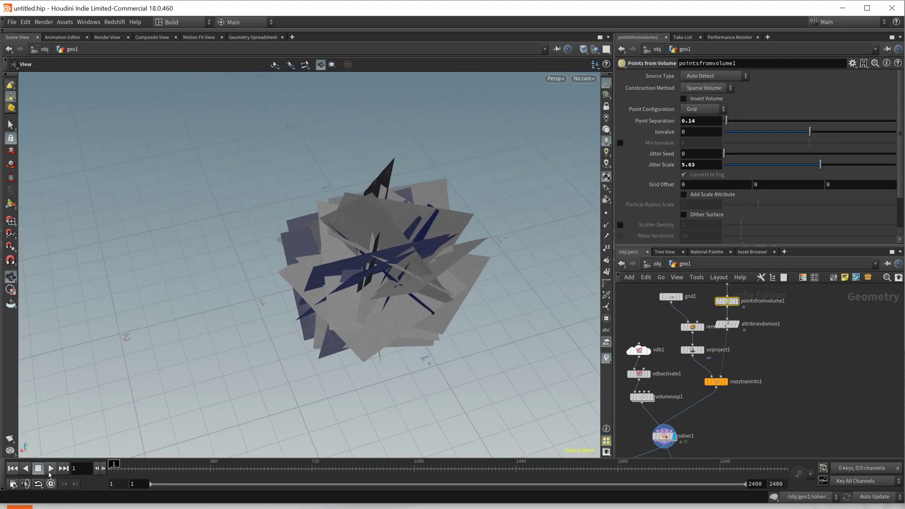
Space out the vdbactivate1 and vdb1 nodes above volumevop1 in the network
middle_drag(622, 371, 686, 361)
drag(702, 341, 682, 331)
drag(702, 363, 690, 364)
drag(688, 332, 680, 331)
drag(691, 363, 681, 359)
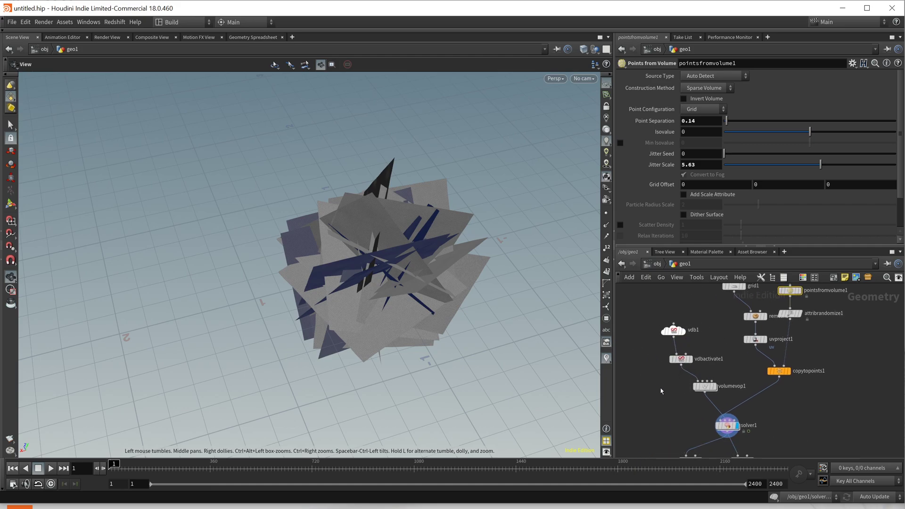
Display the volumevop1 volume, view it, and move the node closer below vdbactivate1
click(713, 388)
drag(512, 255, 462, 255)
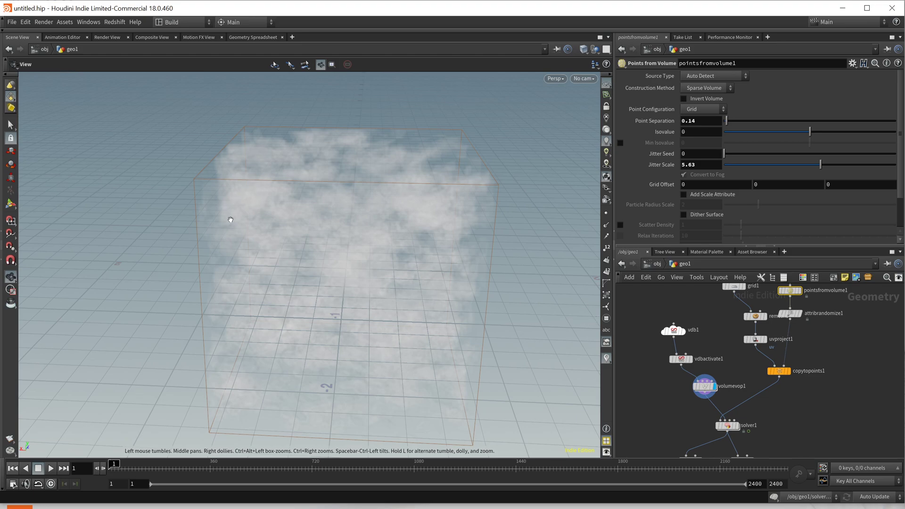
drag(703, 386, 689, 391)
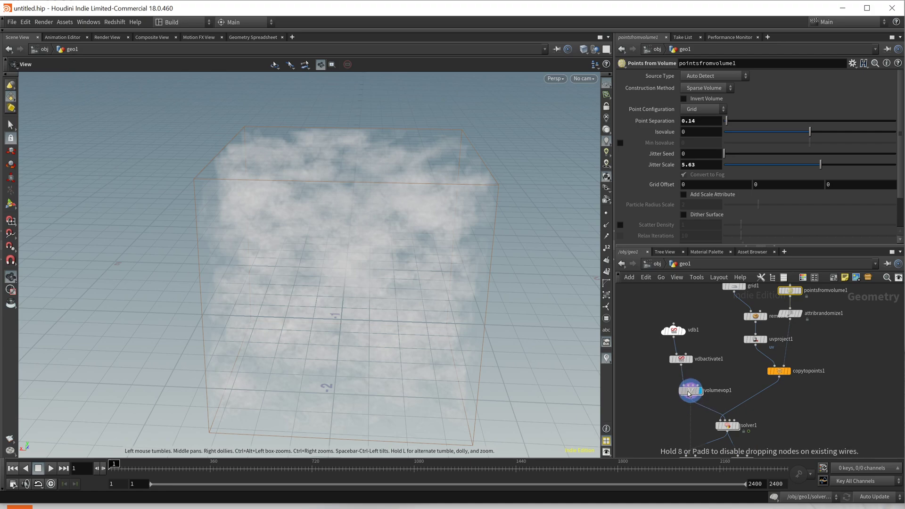
Add a second Box node to the network and place it between vdb1 and remesh1
key(Tab)
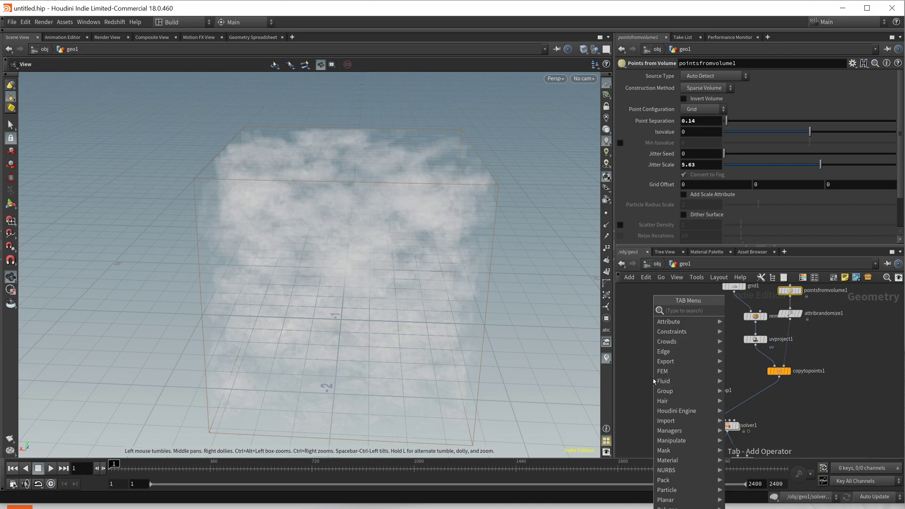
text(box)
key(Return)
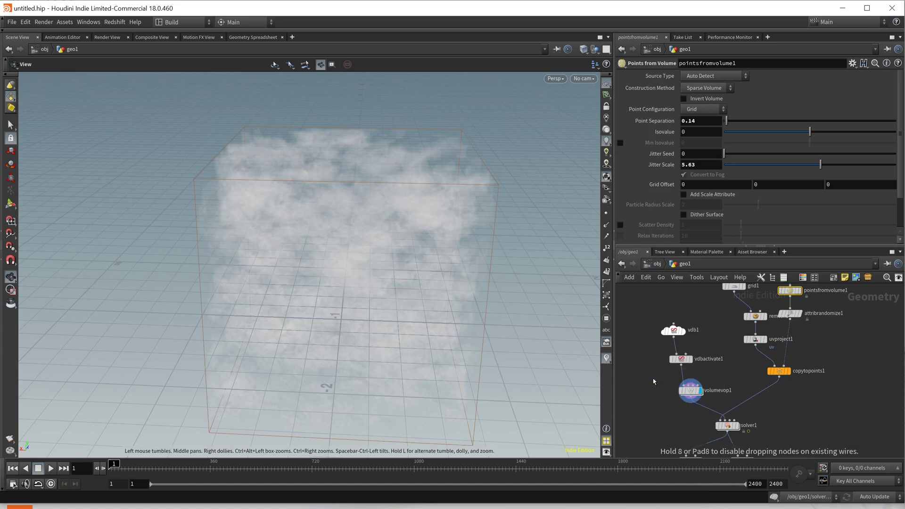
click(653, 378)
drag(653, 380, 657, 332)
click(721, 321)
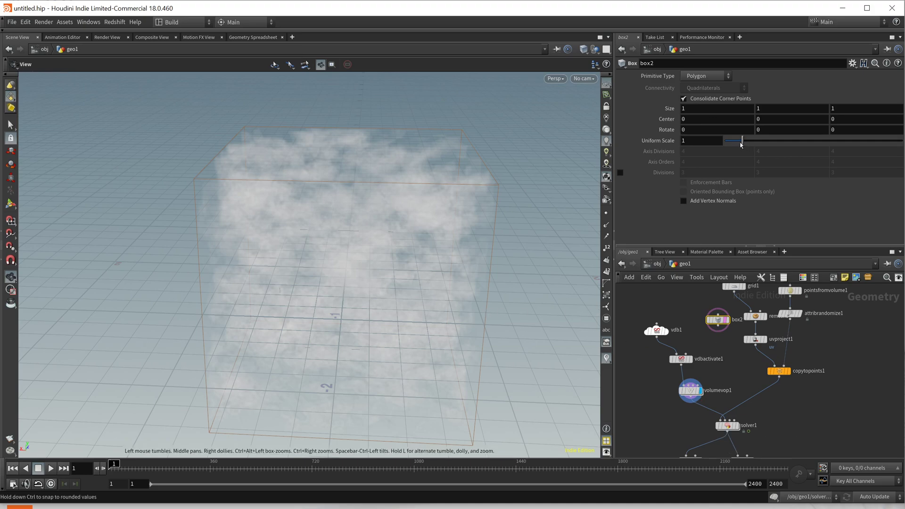
Set box2's Uniform Scale to 1.99 and add a VDB from Polygons node connected beneath it
drag(743, 141, 761, 141)
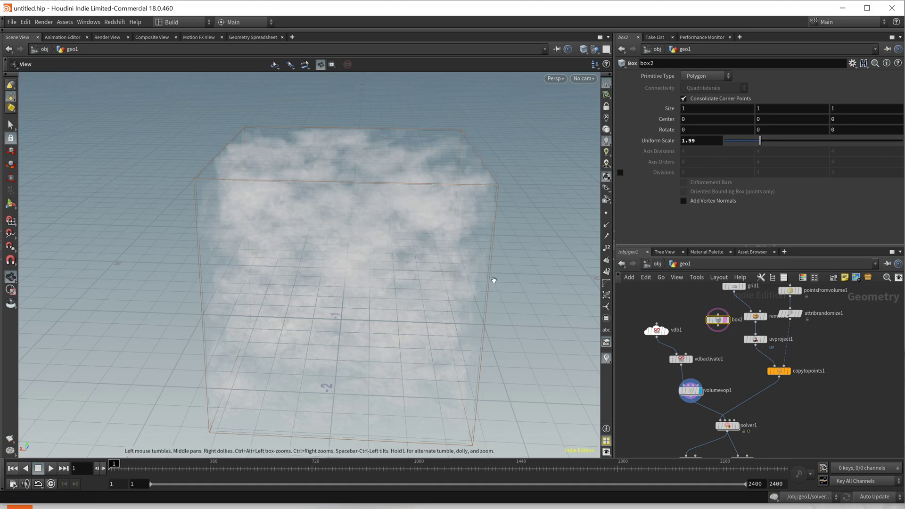
alt+drag(495, 282, 481, 236)
key(Tab)
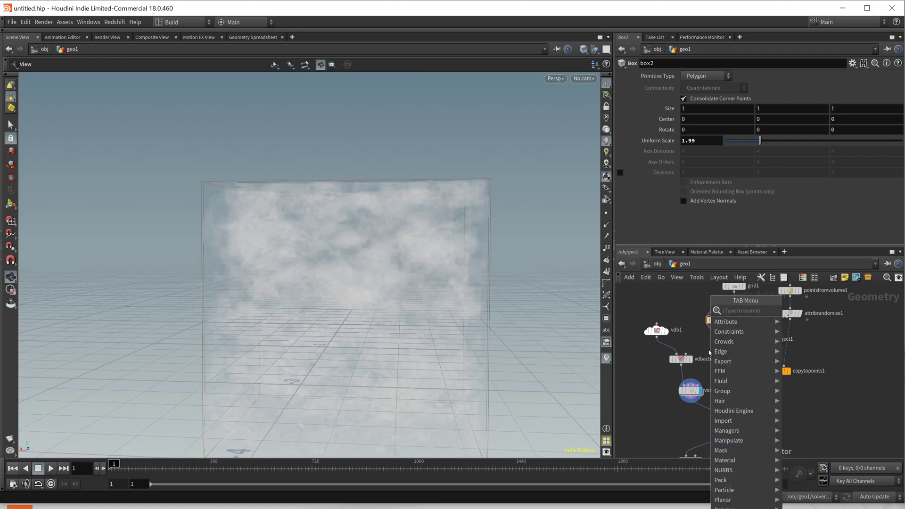
text(vdbo)
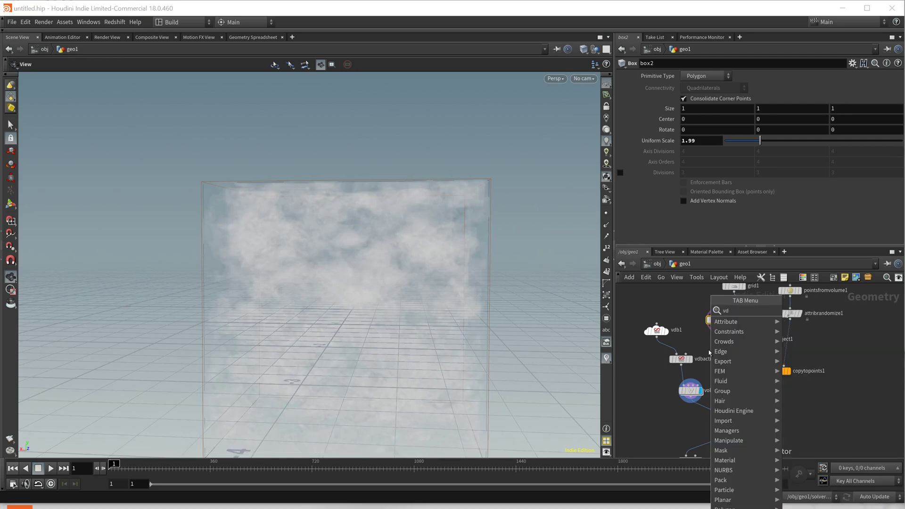
key(BackSpace)
key(BackSpace)
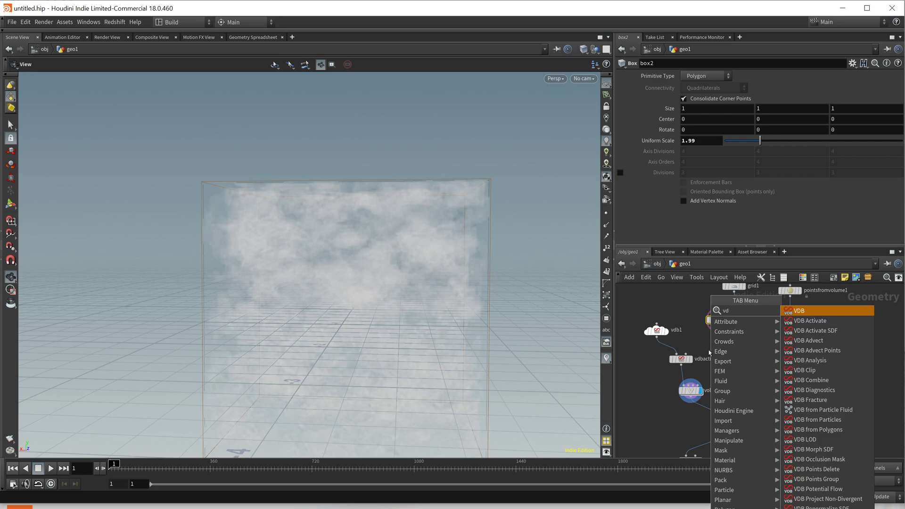
text(bfropo)
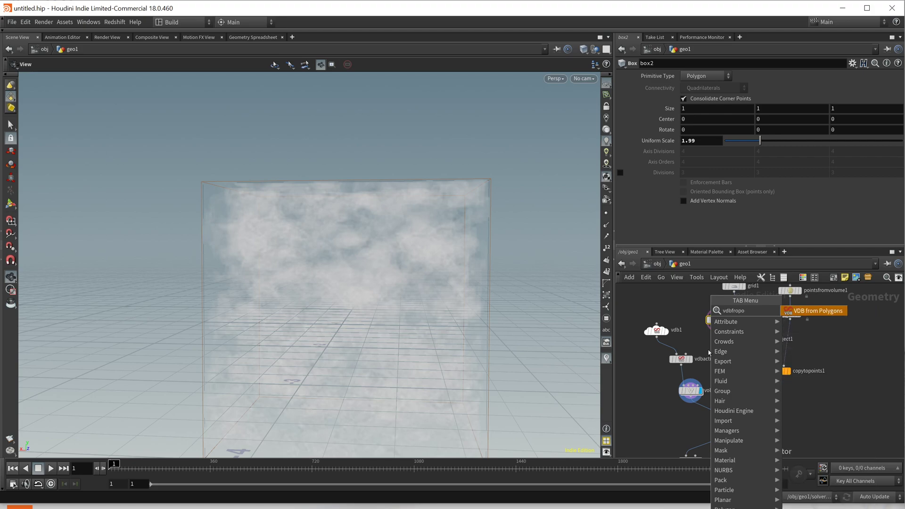
key(Return)
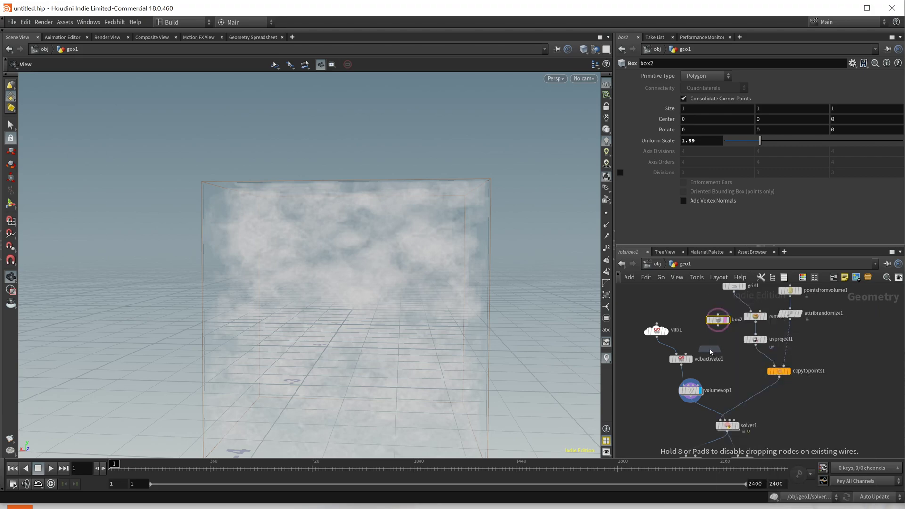
click(718, 332)
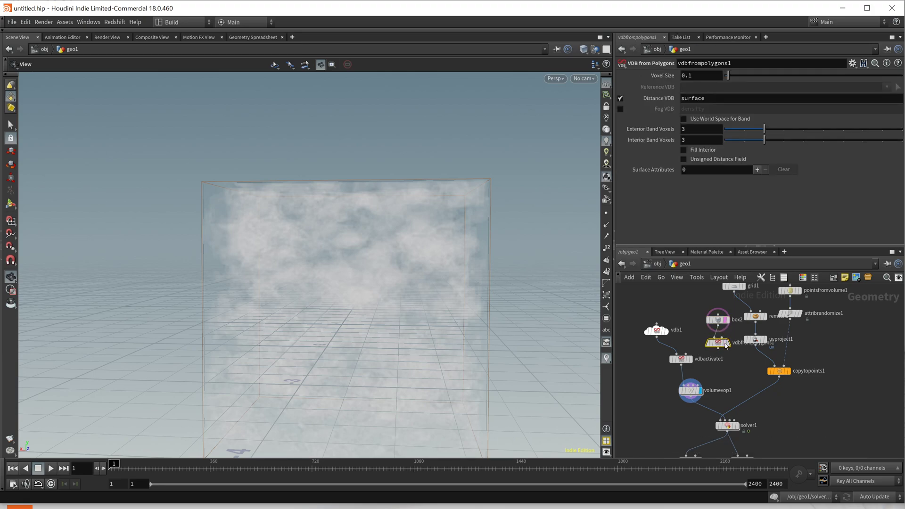
Display the VDB from Polygons node and set its Interior Band Voxels to 10 and Voxel Size to 0.02
click(727, 342)
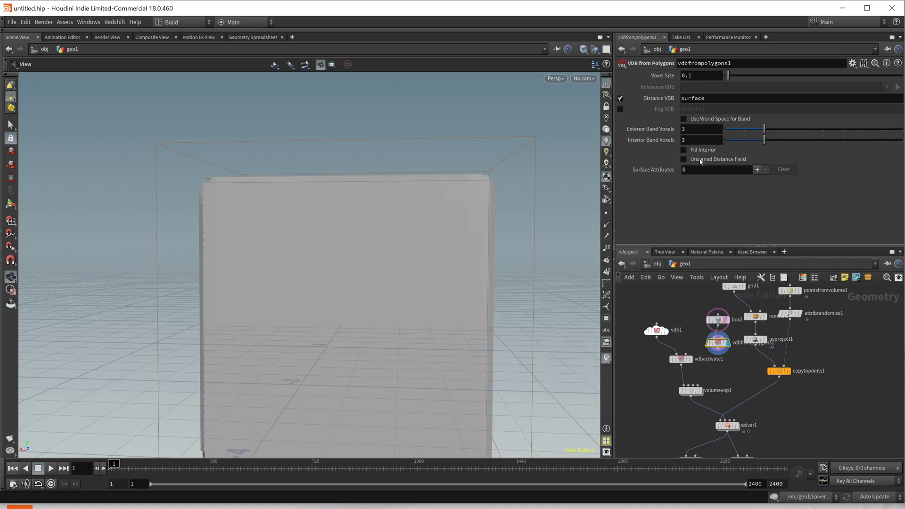
drag(766, 142, 902, 142)
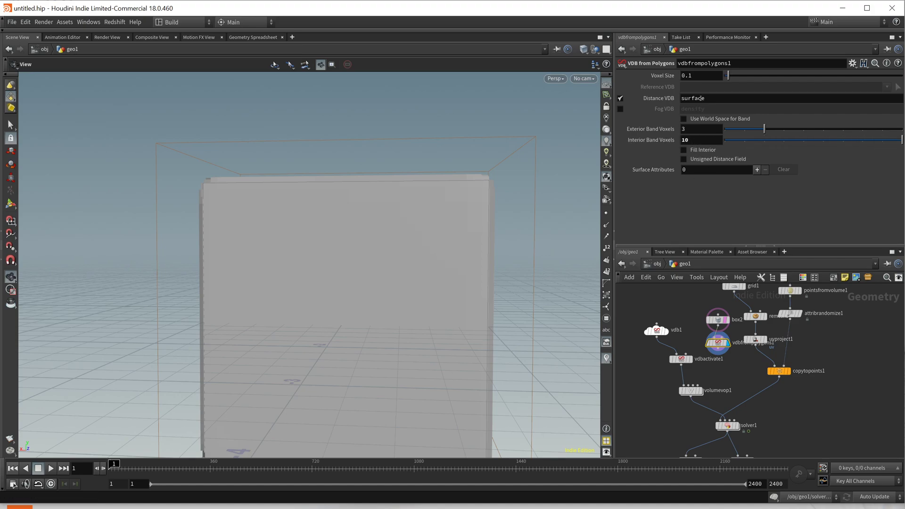
click(689, 76)
text(2)
key(Return)
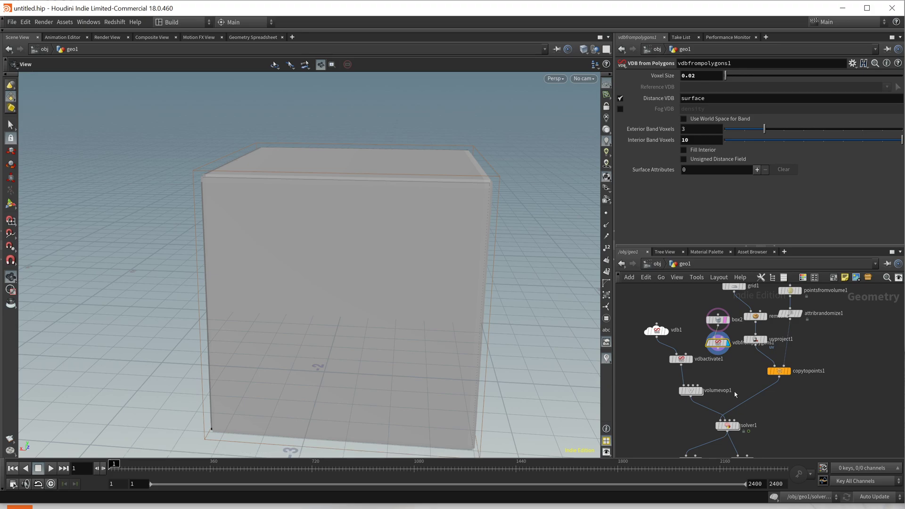
Shift volumevop1 and vdbactivate1 aside and wire the VDB from Polygons output into volumevop1's second input
middle_drag(726, 369, 704, 375)
drag(670, 396, 660, 399)
drag(661, 366, 647, 366)
click(695, 355)
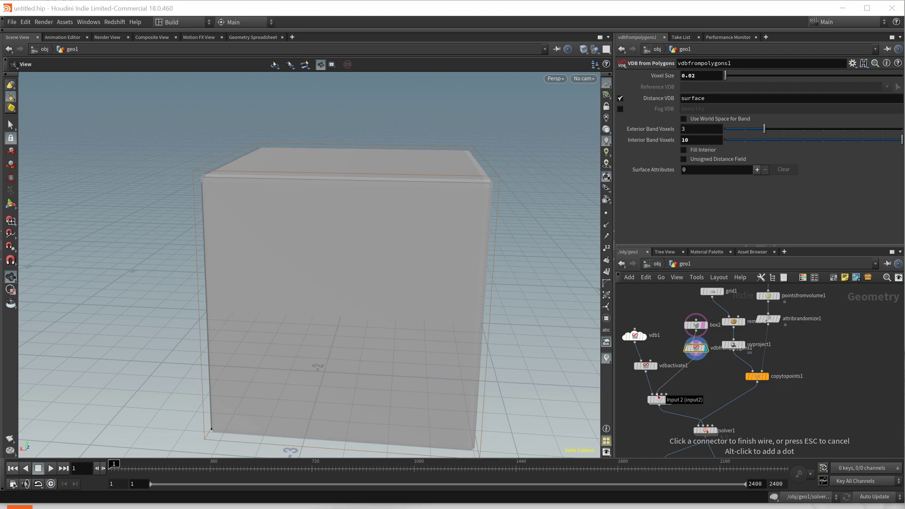
click(659, 397)
Inside volumevop1, connect OpInput2 of the volume globals to the sdf input of curlnoise1
double_click(660, 401)
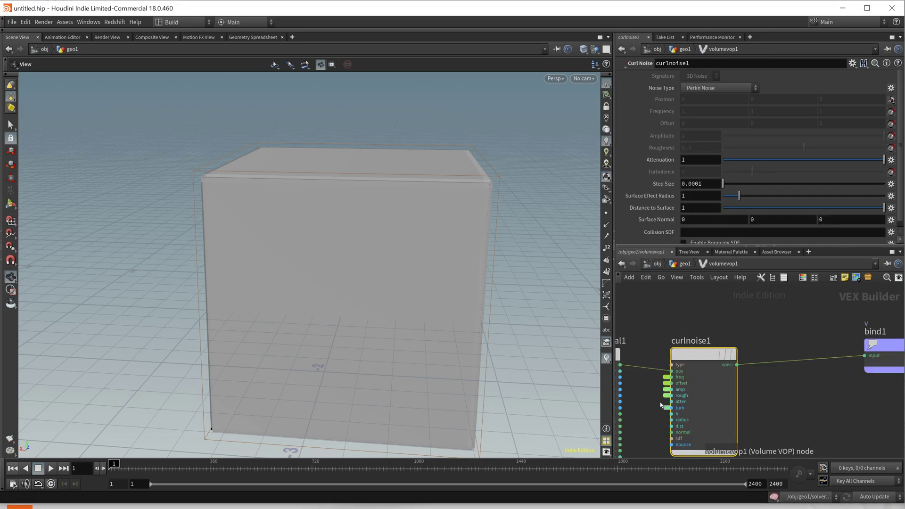
middle_drag(632, 406, 695, 358)
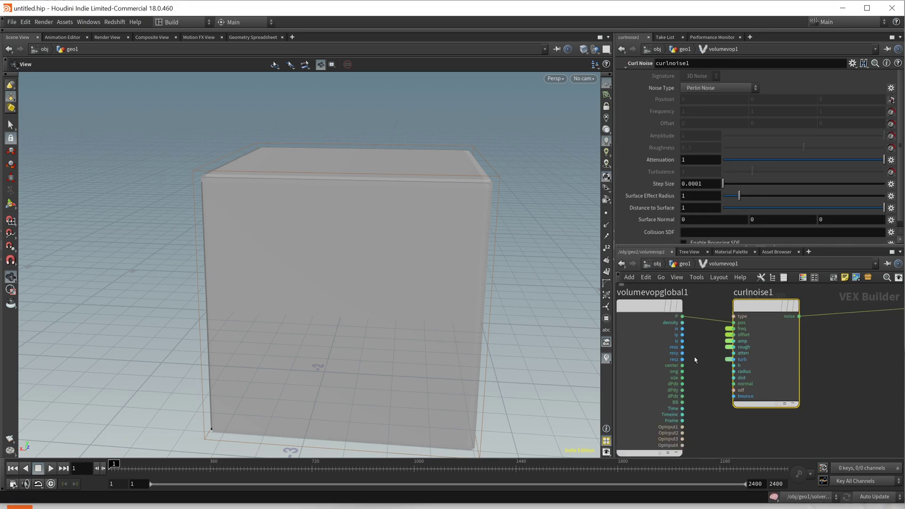
click(683, 433)
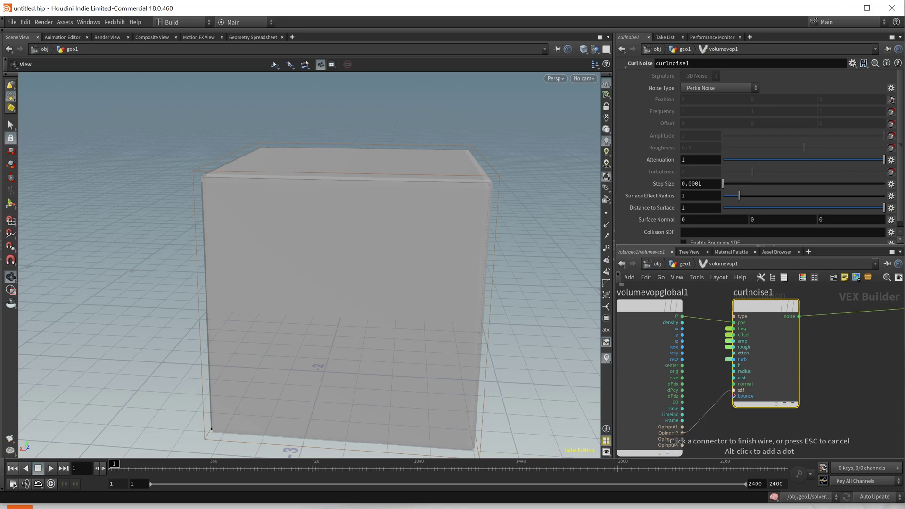
click(734, 391)
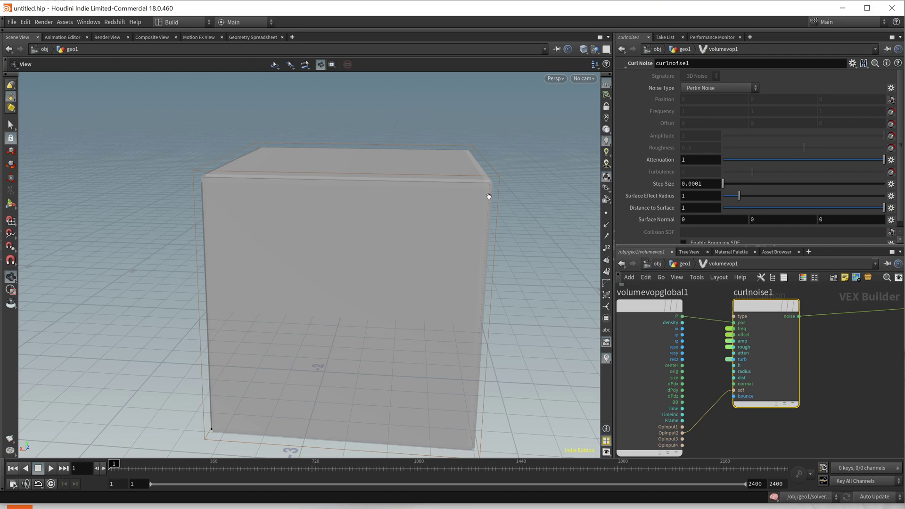
drag(247, 396, 429, 364)
drag(308, 260, 400, 303)
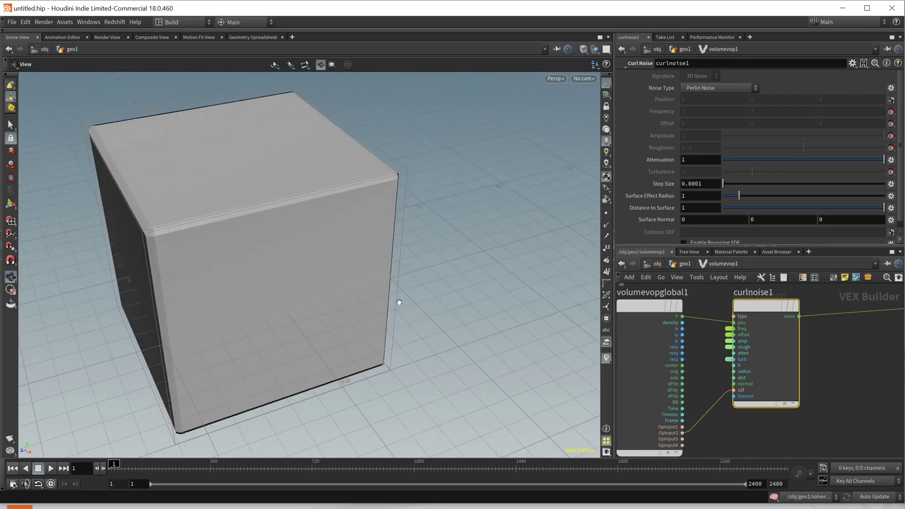
drag(297, 307, 344, 275)
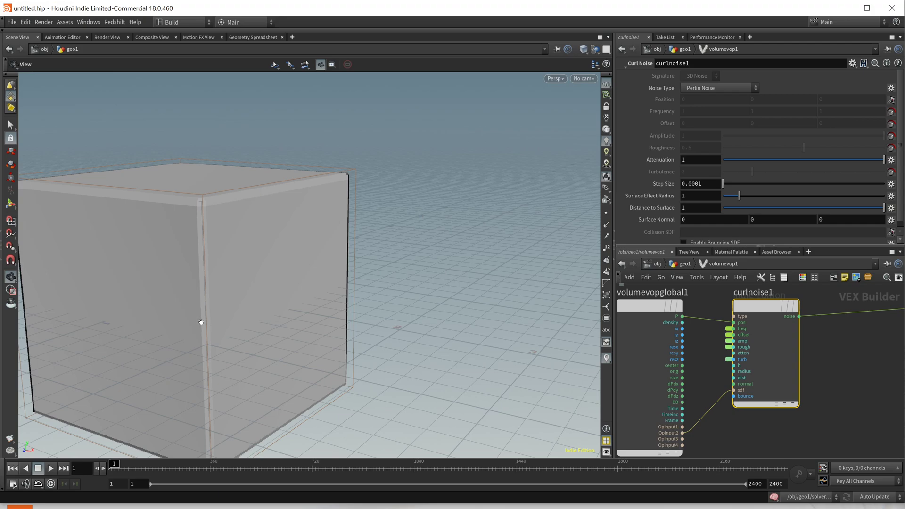
drag(200, 323, 444, 339)
drag(369, 339, 490, 270)
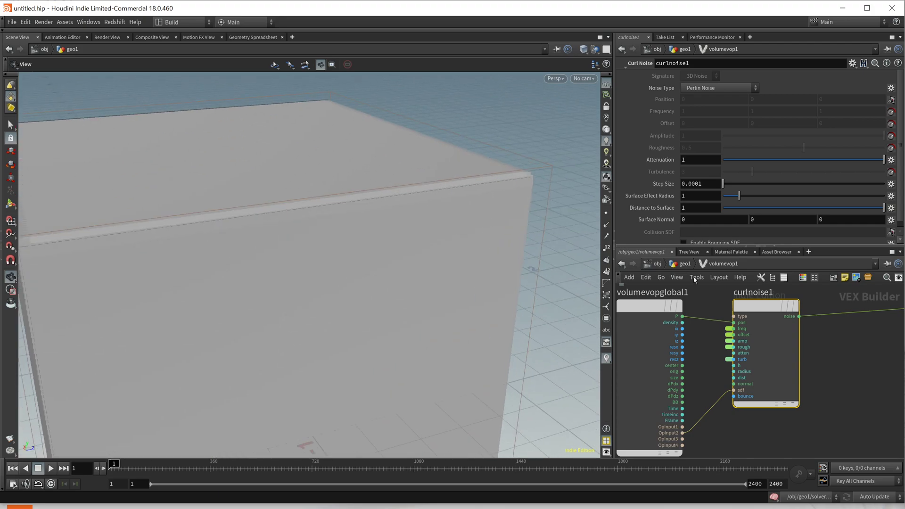
Return to the geo1 network, display solver1, and play the simulation
click(683, 265)
middle_drag(713, 382, 720, 282)
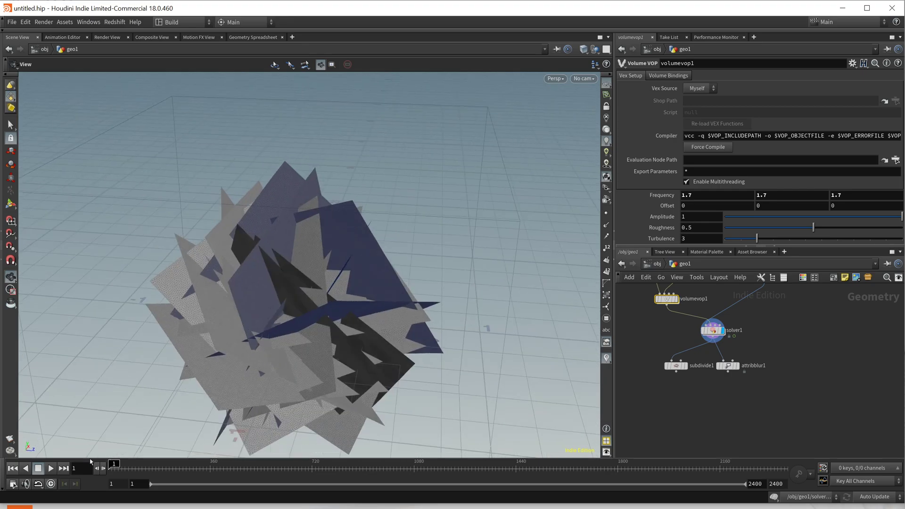
click(51, 469)
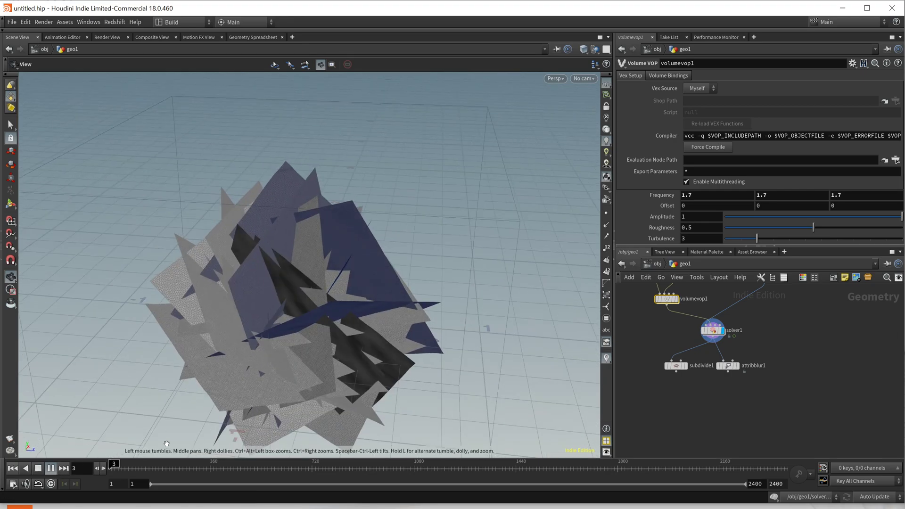
Display copytopoints1 and raise the Point Separation of pointsfromvolume1 to 0.19
middle_drag(834, 338, 797, 446)
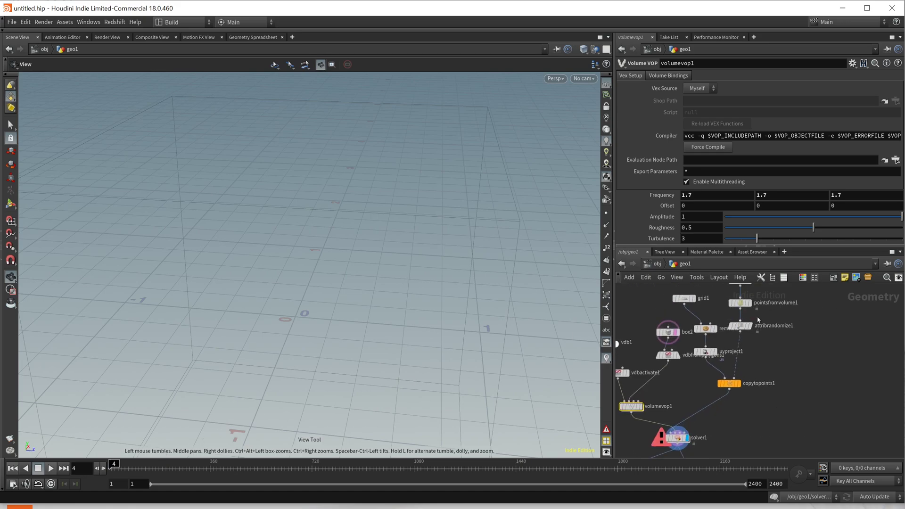
middle_drag(807, 367, 808, 392)
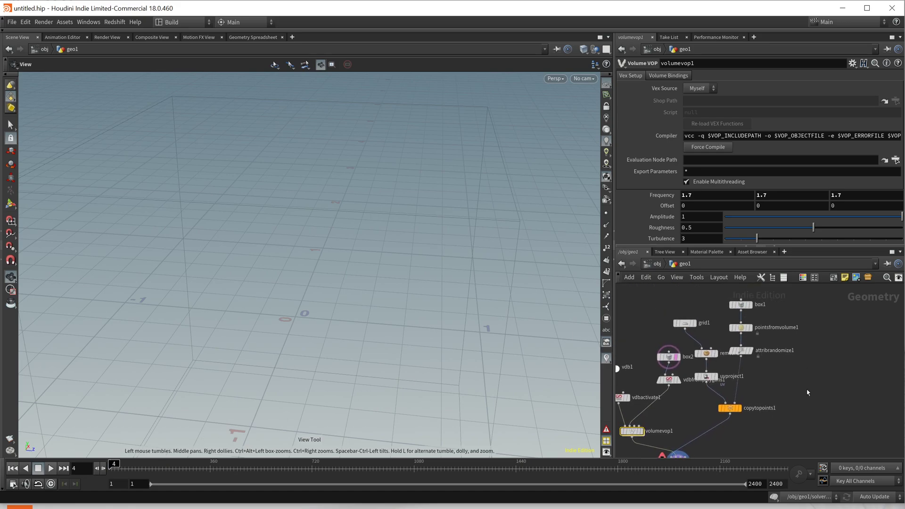
click(742, 327)
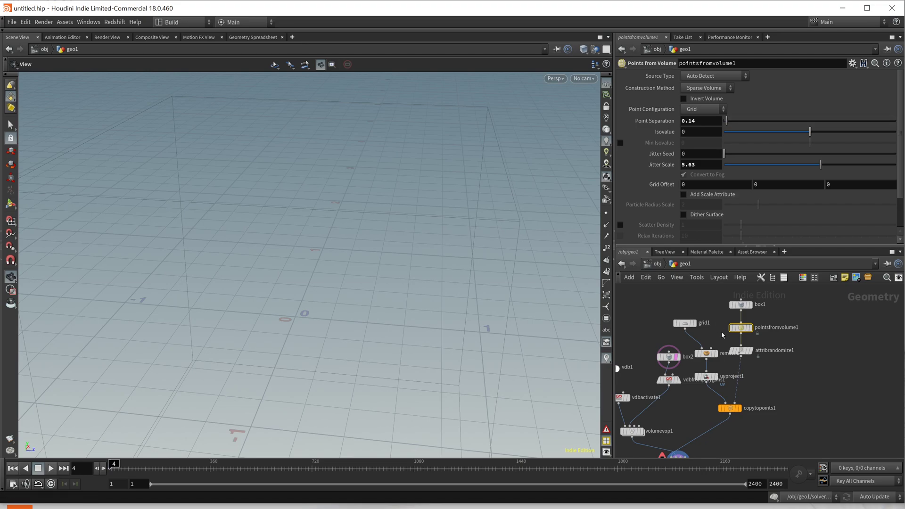
click(739, 408)
mouse_move(726, 121)
mouse_down()
mouse_move(738, 122)
mouse_move(727, 121)
mouse_up()
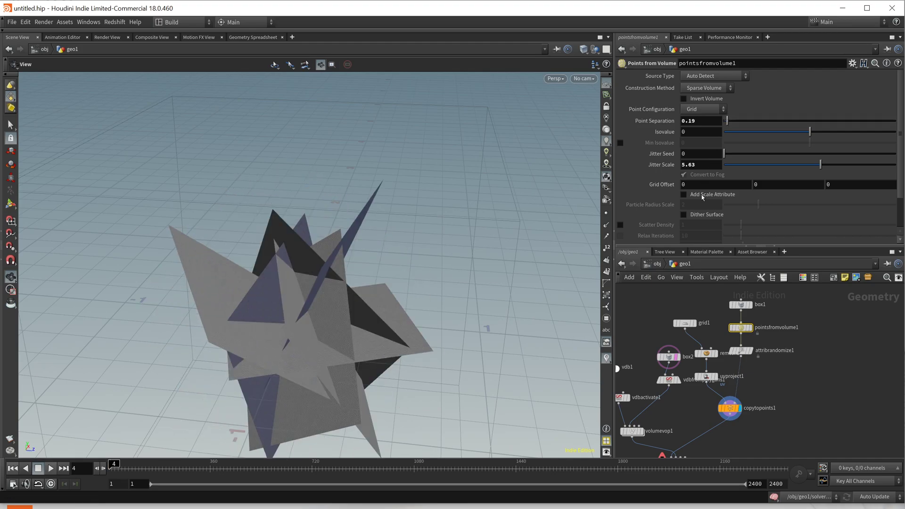
Try a Point Separation of 0.3 on pointsfromvolume1
middle_drag(766, 406, 801, 331)
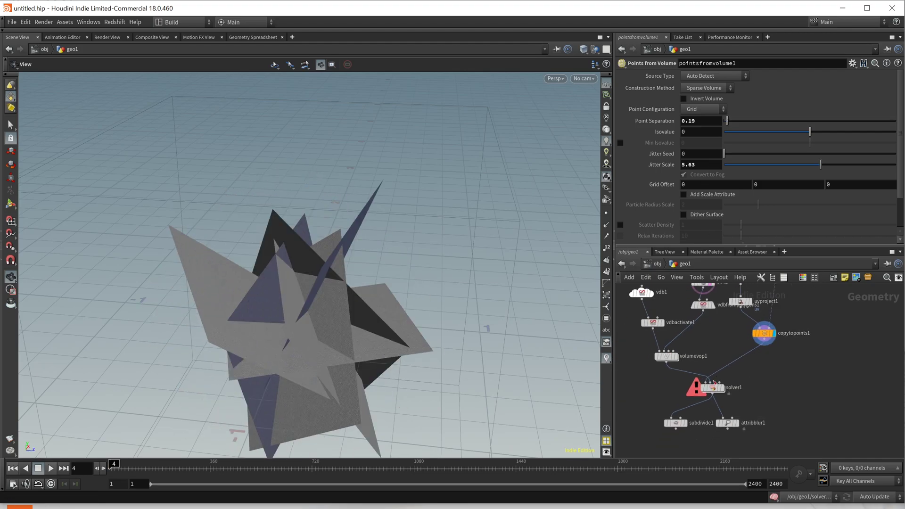
double_click(697, 121)
text(0.3)
key(Return)
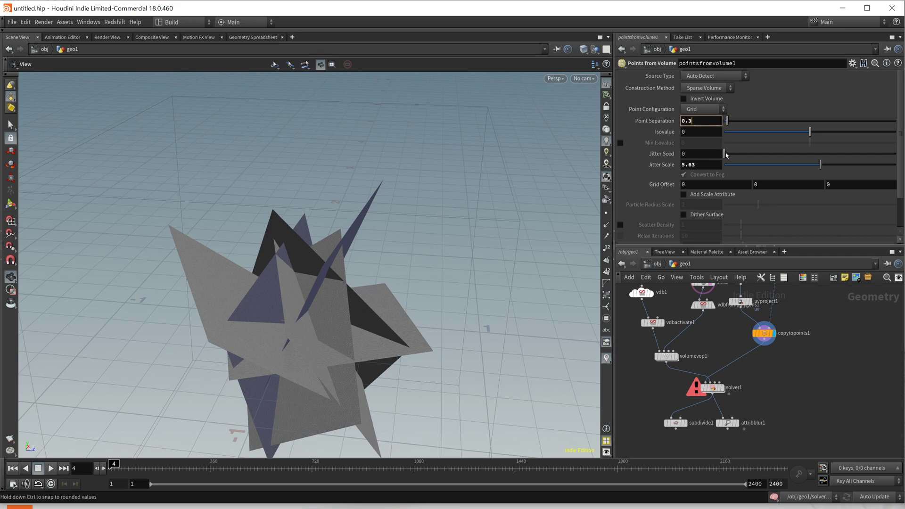
double_click(690, 121)
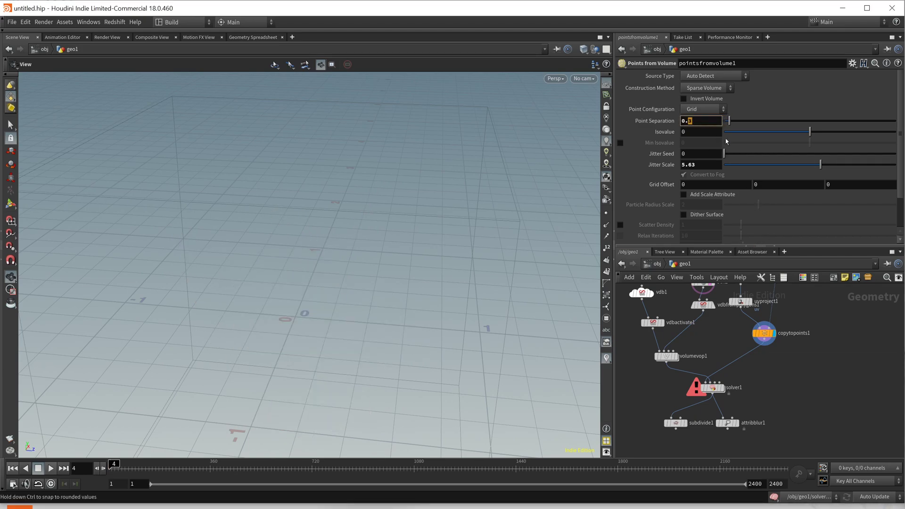
key(Return)
Try Point Separation values of 0.22 and 0.21 on pointsfromvolume1
click(708, 123)
key(BackSpace)
text(22)
key(Return)
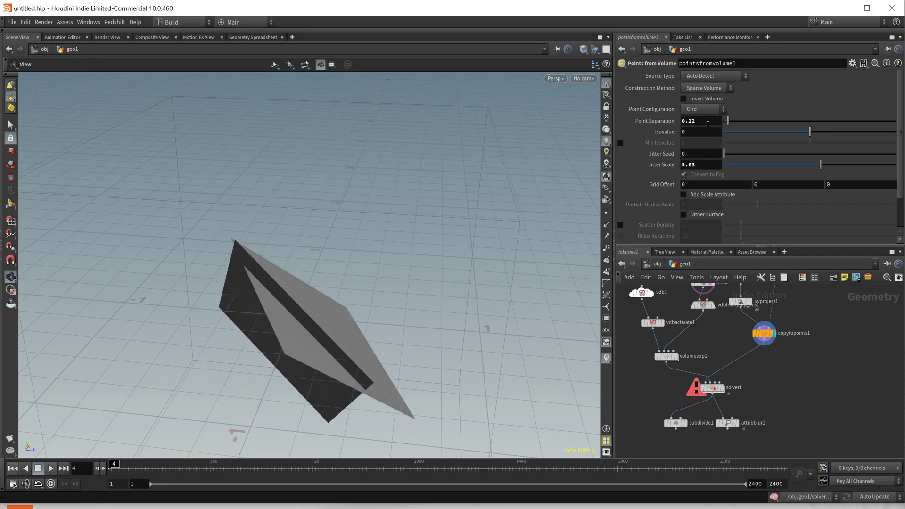
click(701, 121)
key(BackSpace)
text(1)
key(Return)
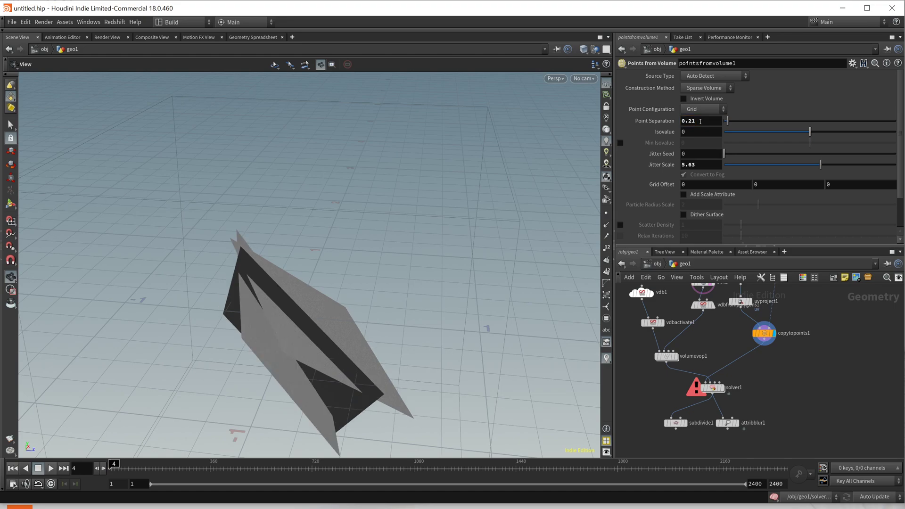
Set the Jitter Seed of pointsfromvolume1 to about 1.94 and its Point Separation to 0.19
drag(725, 154, 760, 155)
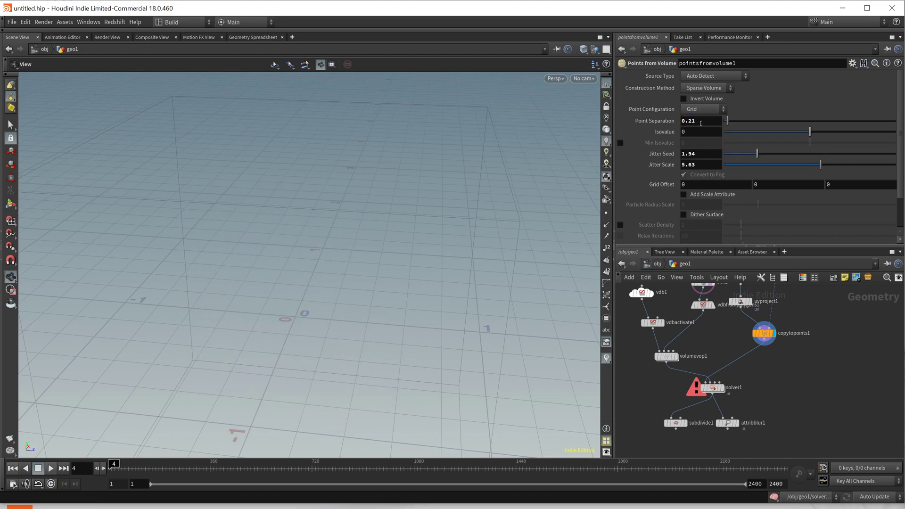
click(702, 121)
key(Return)
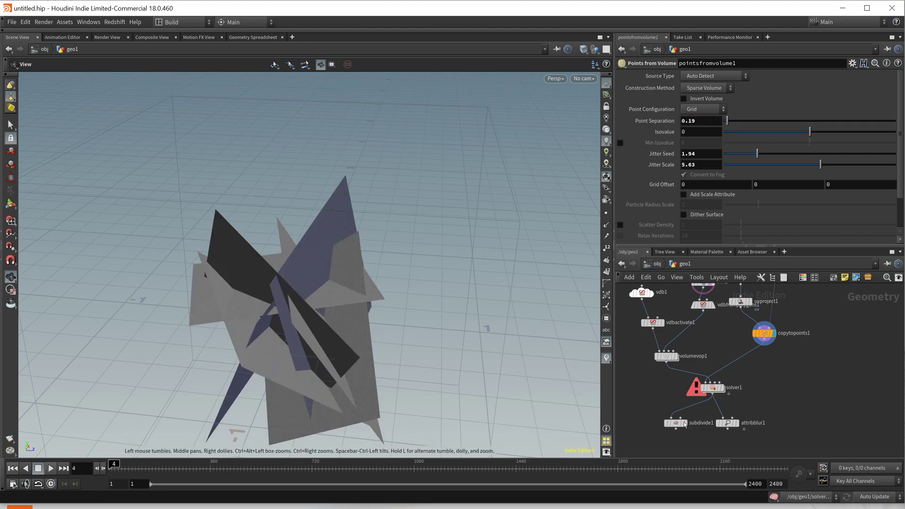
Display solver1 and replay the simulation from frame 1
mouse_move(724, 391)
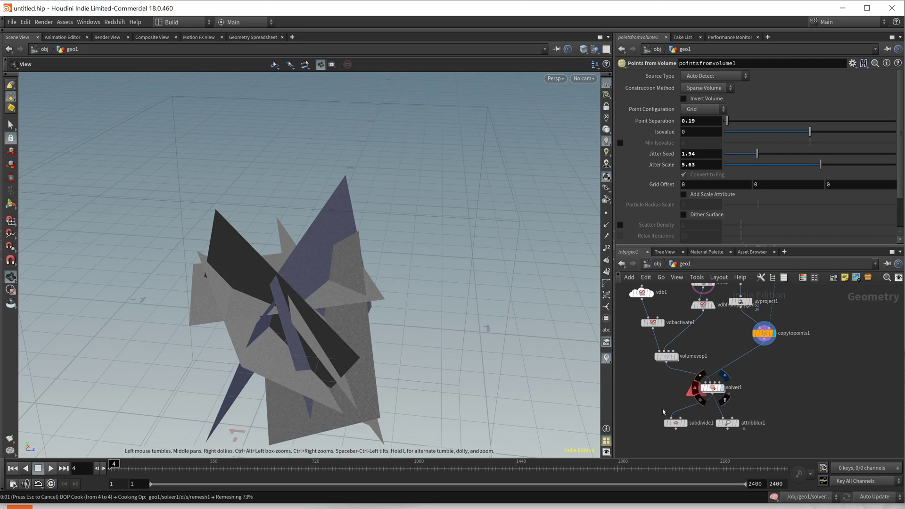
drag(323, 388, 247, 367)
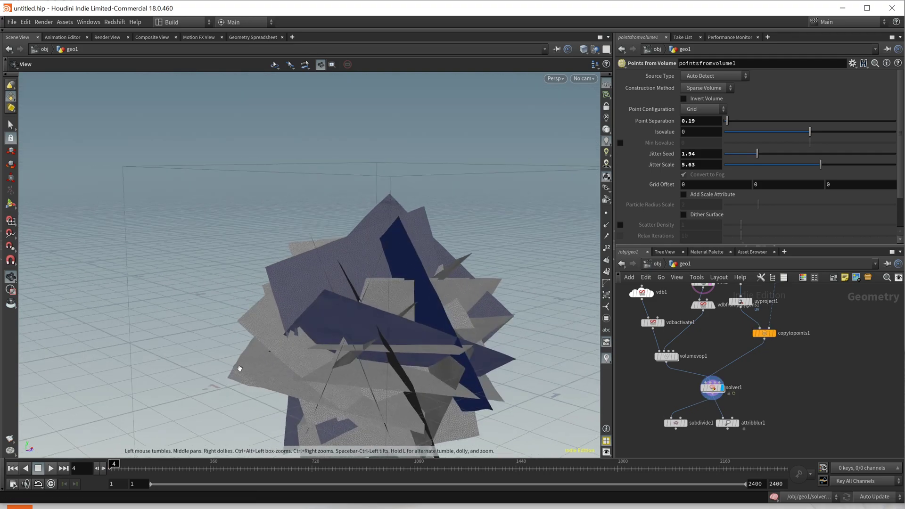
click(12, 468)
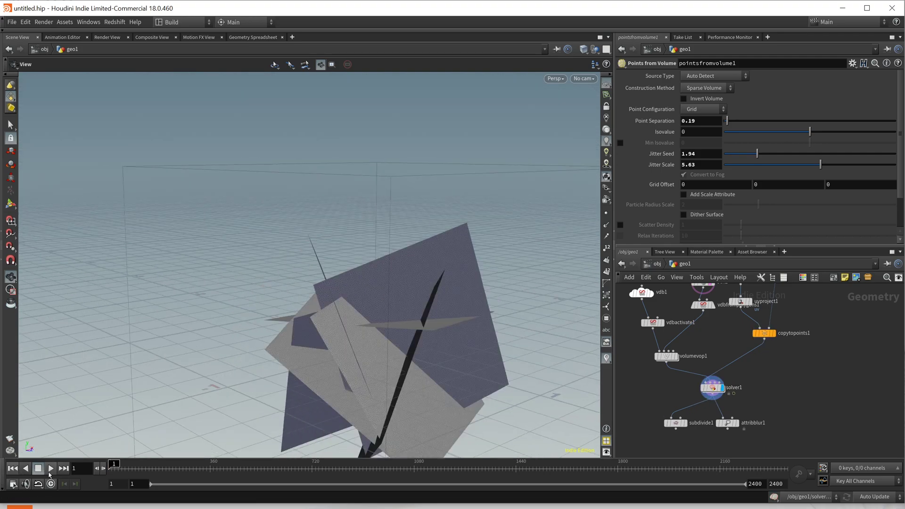
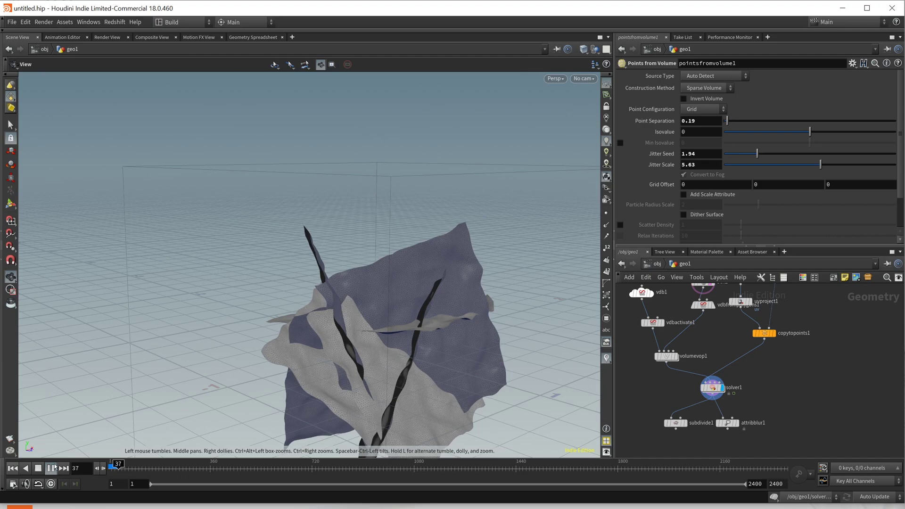
Stop the simulation playback and add a Volume Trail node beside solver1
click(38, 468)
middle_drag(630, 387, 702, 404)
middle_drag(828, 394, 765, 400)
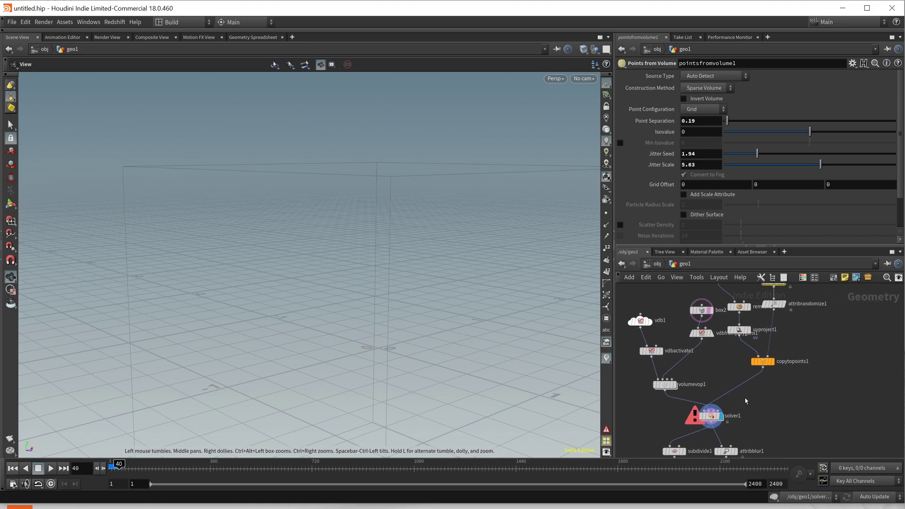
middle_drag(628, 420, 683, 403)
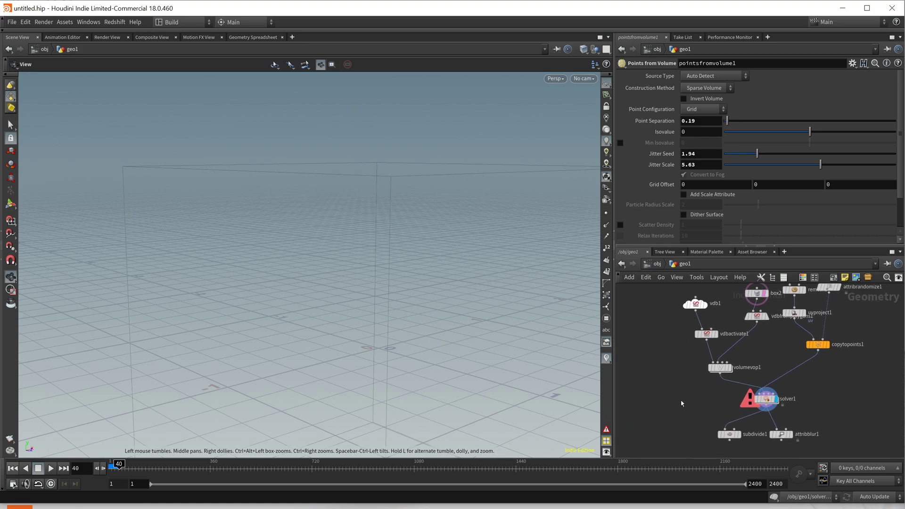
key(Tab)
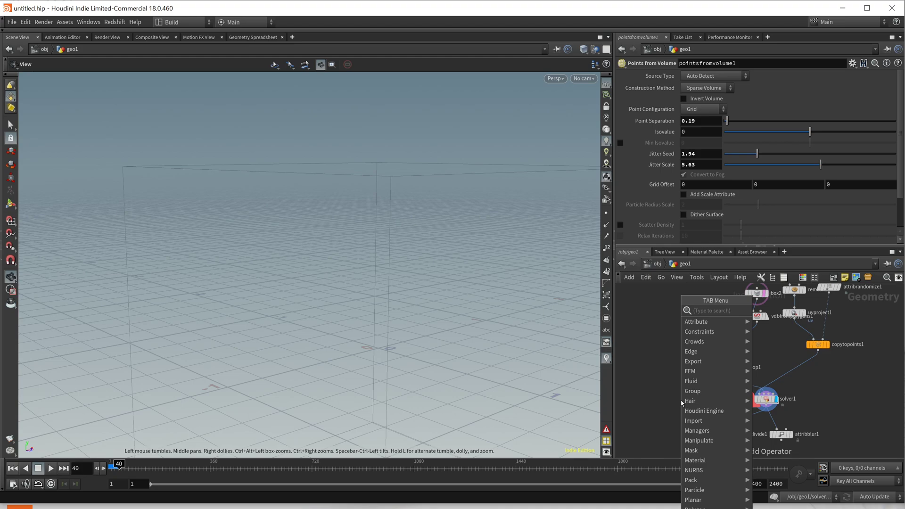
text(volt)
key(Return)
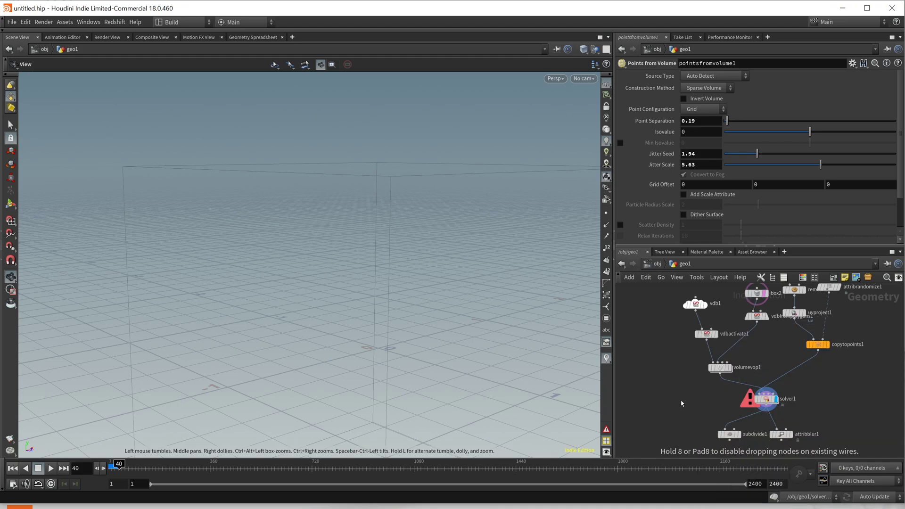
click(681, 404)
middle_drag(711, 402, 705, 411)
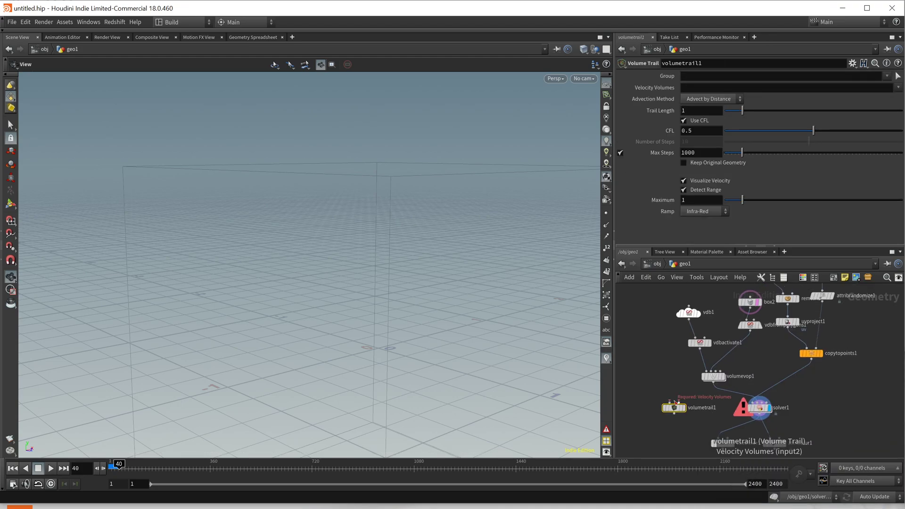
Connect volumevop1 to volumetrail1's Velocity Volumes input, feed copytopoints1 into its first input, and display volumetrail1
drag(679, 402, 713, 383)
middle_drag(721, 396, 714, 406)
drag(667, 423, 660, 444)
middle_drag(710, 426, 714, 426)
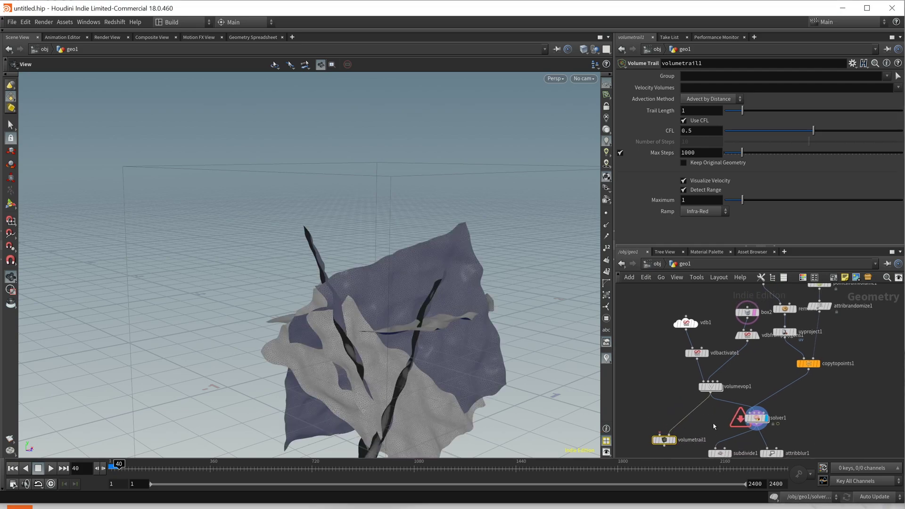
click(816, 364)
click(809, 370)
click(657, 435)
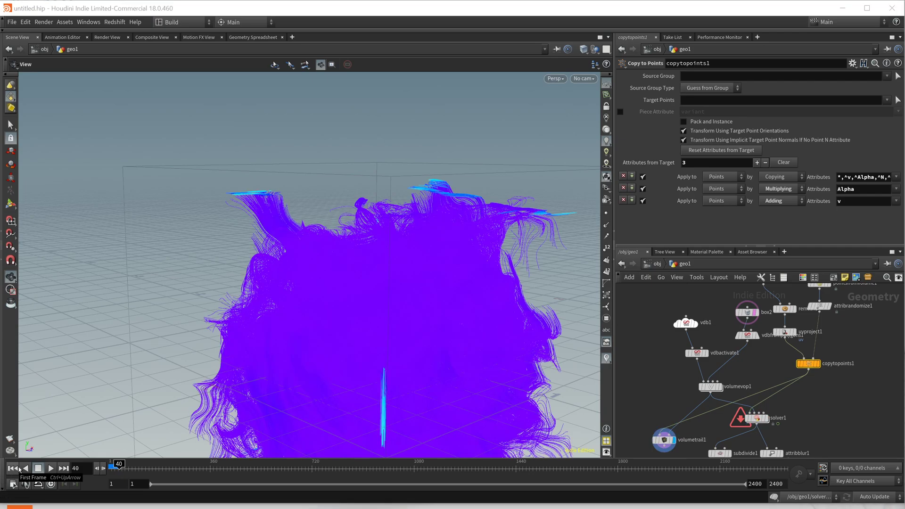
Set the noise Frequency of volumevop1 to -1.3 on all three axes
drag(375, 325, 215, 373)
middle_drag(805, 342, 789, 356)
middle_drag(830, 308, 824, 319)
drag(455, 249, 424, 212)
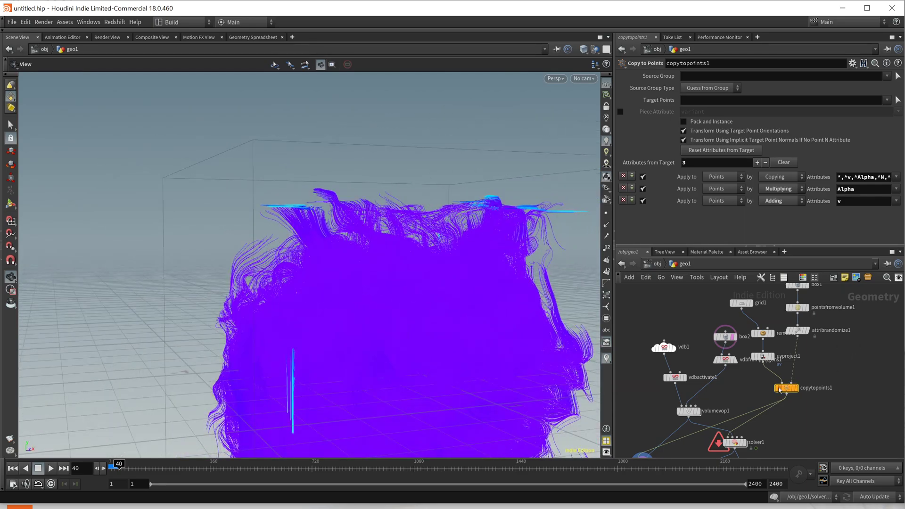
click(688, 411)
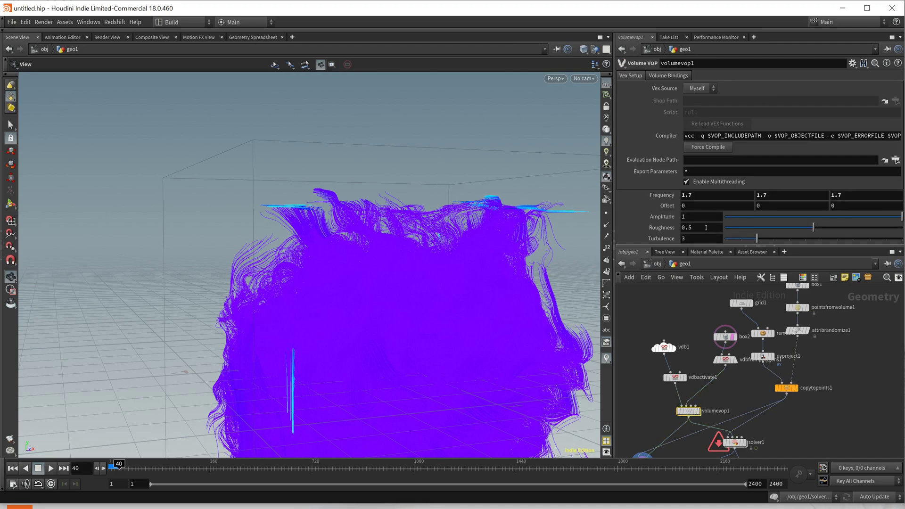
middle_drag(664, 195, 664, 182)
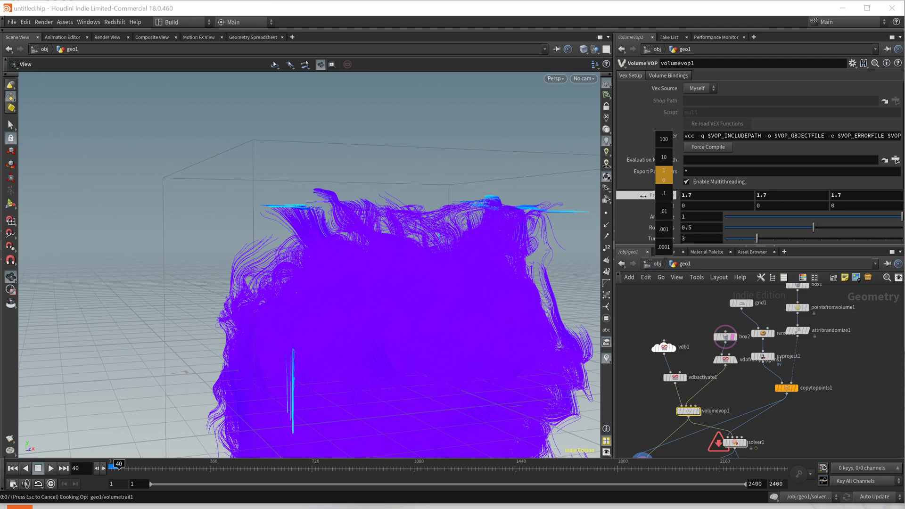
middle_drag(643, 195, 663, 197)
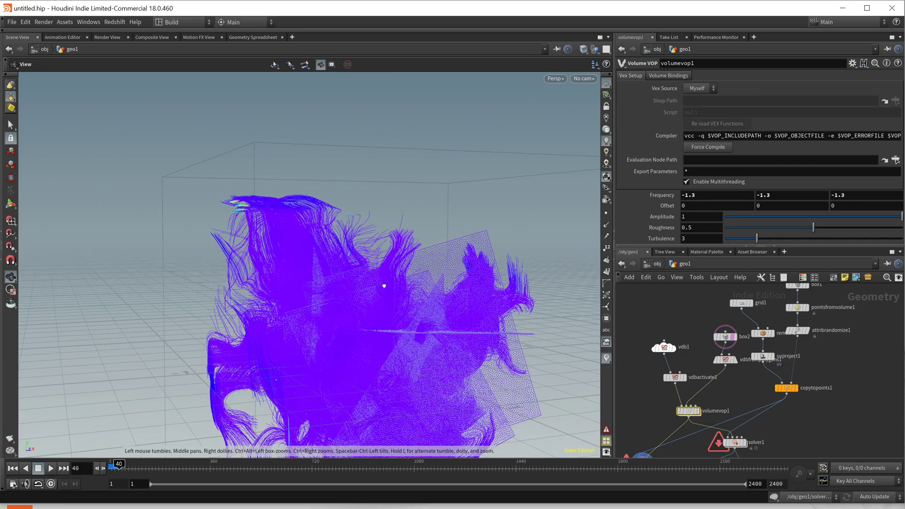
Set the Target Size of remesh1 to 0.1 to thin out the velocity trails
drag(365, 274, 321, 281)
drag(482, 264, 347, 301)
middle_drag(648, 406, 614, 399)
middle_drag(743, 369, 728, 408)
click(741, 354)
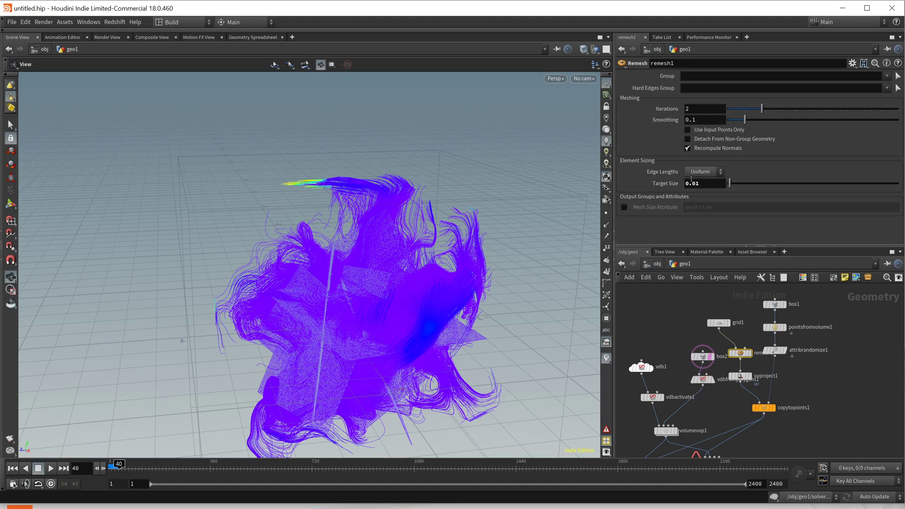
click(692, 184)
key(Return)
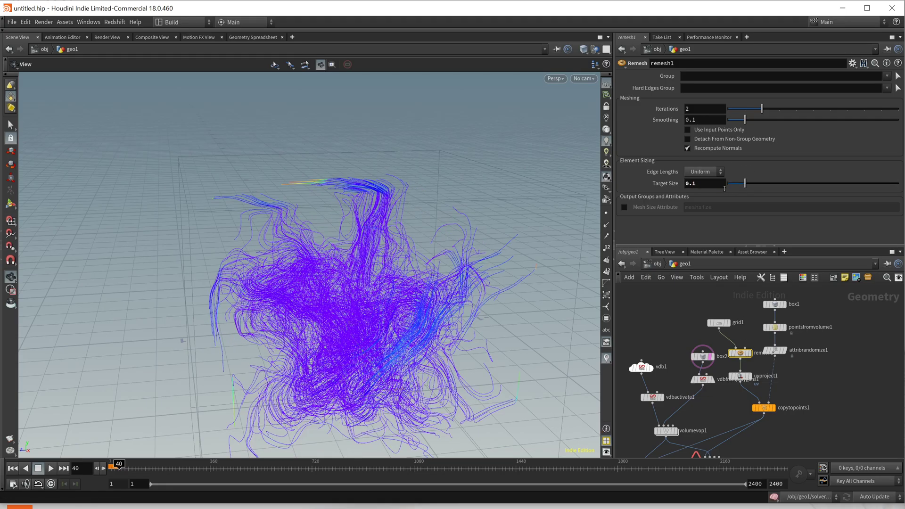
Set the Trail Length of volumetrail1 to 2
drag(443, 266, 372, 245)
middle_drag(643, 405, 669, 325)
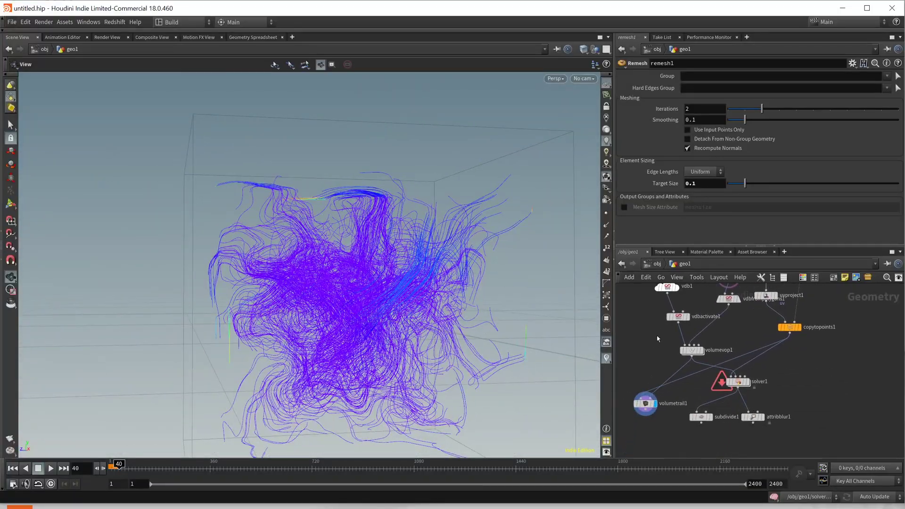
click(646, 404)
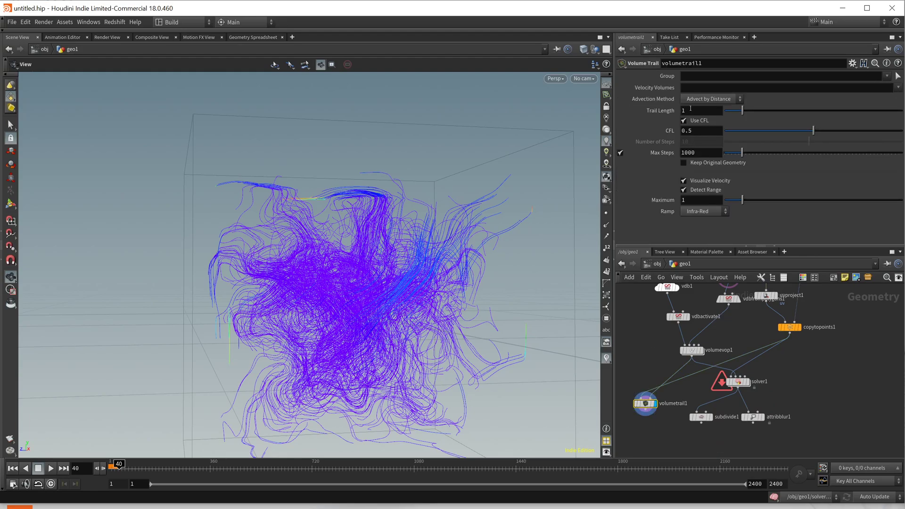
click(689, 110)
text(2)
key(Return)
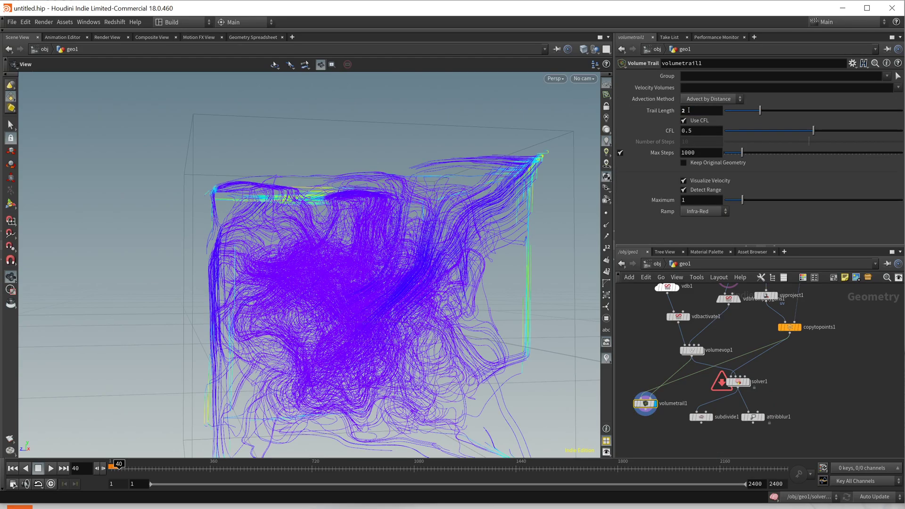
Examine the velocity trails inside the bounding box from several angles, along with the volumevop1 noise settings
drag(538, 222, 570, 300)
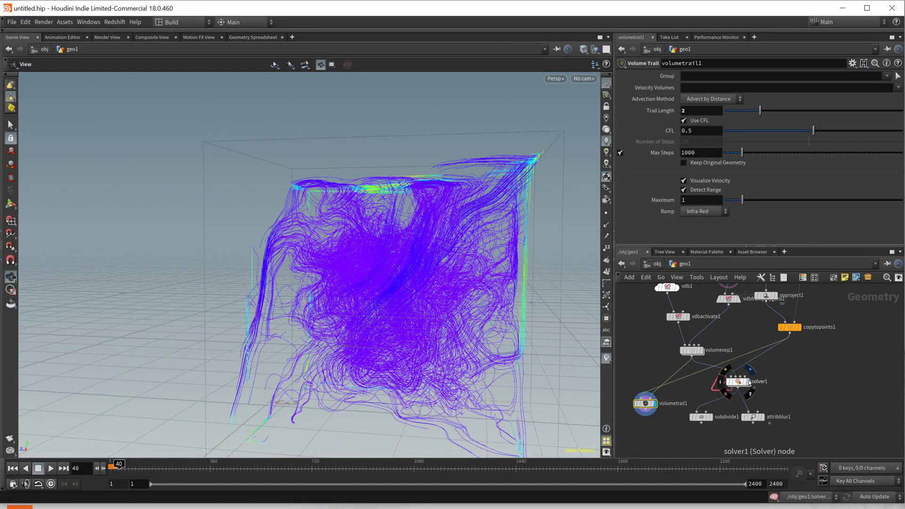
middle_drag(702, 321, 701, 335)
click(689, 367)
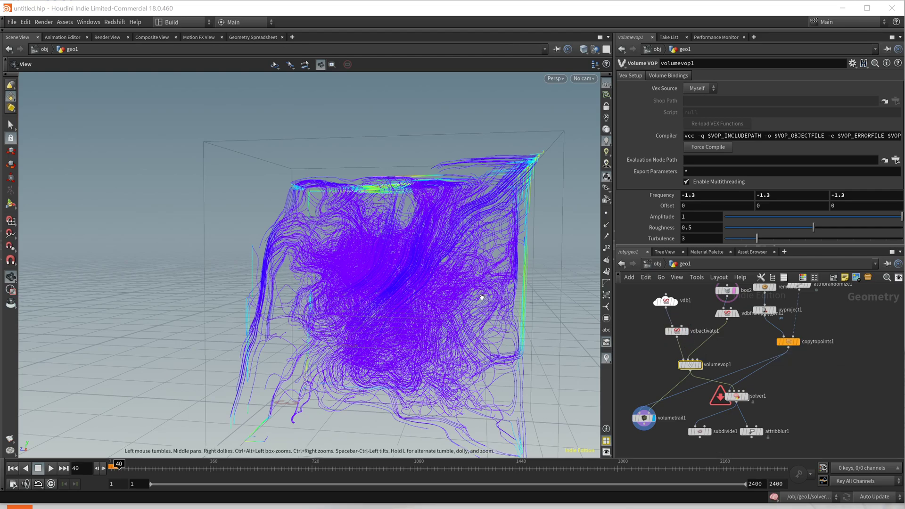
drag(497, 268, 416, 277)
drag(469, 287, 423, 287)
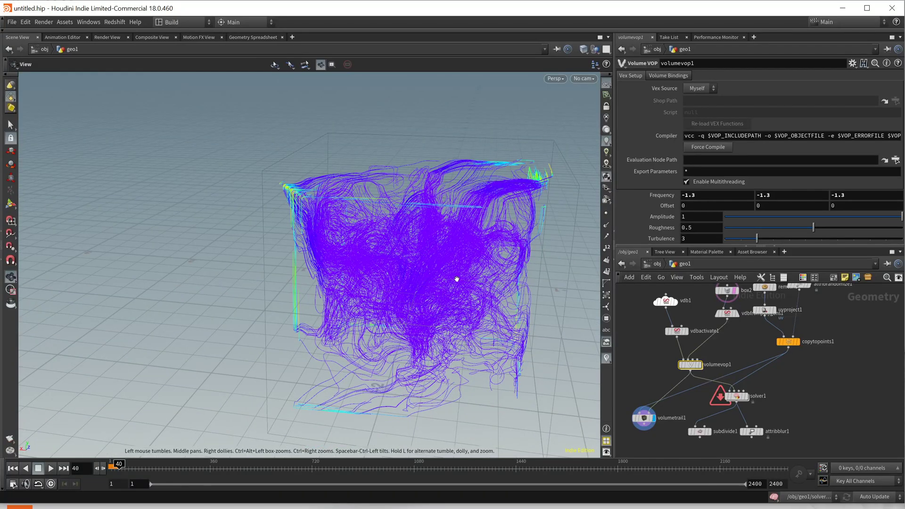
drag(456, 279, 337, 246)
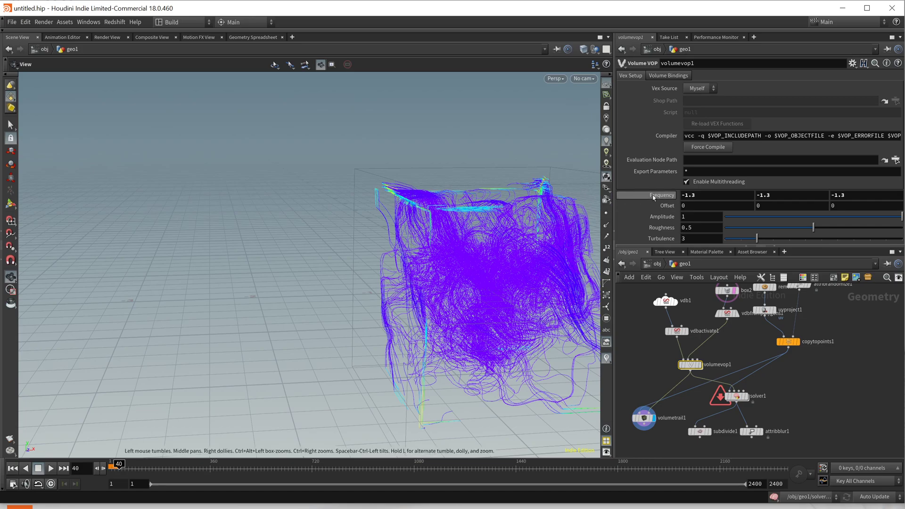
click(700, 194)
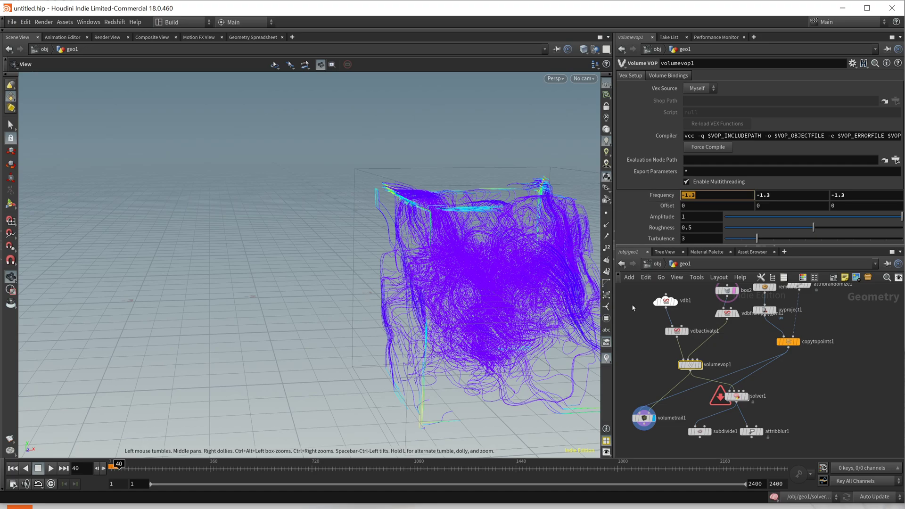
middle_drag(532, 279, 424, 271)
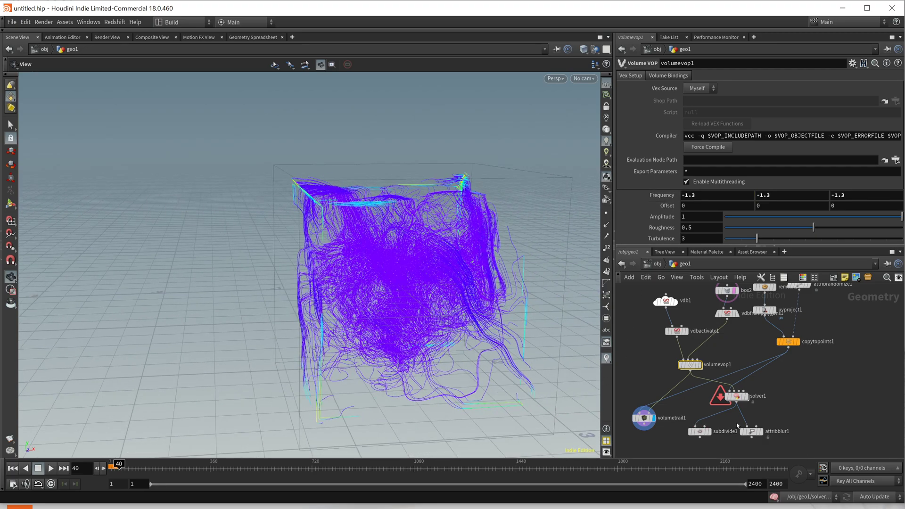
Return to frame 1, display solver1, and set the Target Size of remesh1 to 0.02
click(12, 470)
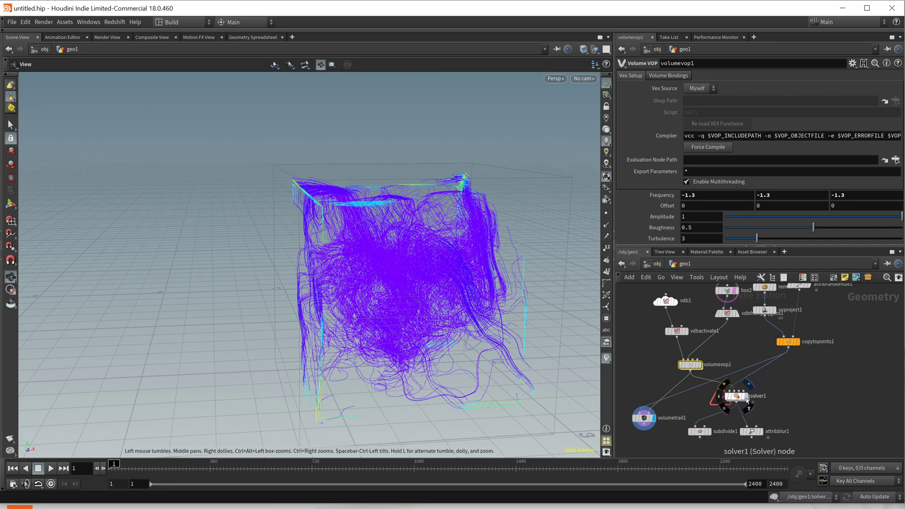
click(746, 399)
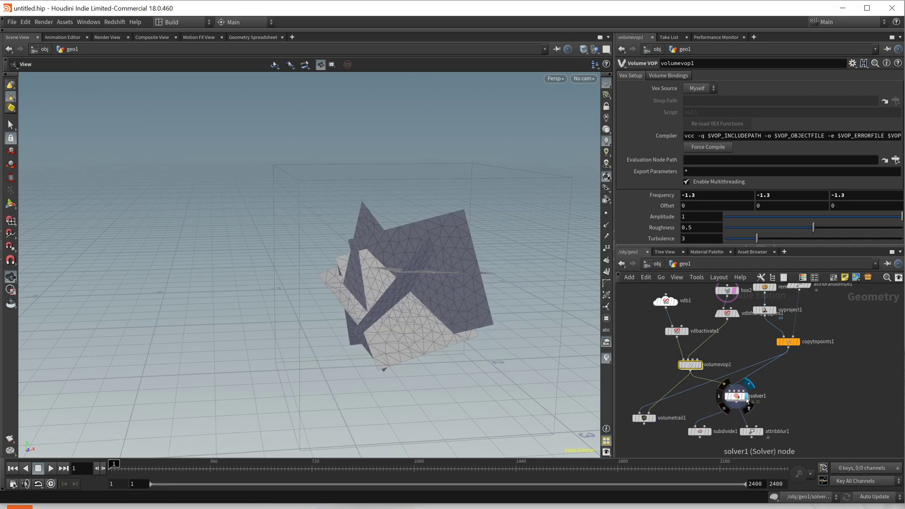
middle_drag(796, 291, 771, 328)
click(749, 324)
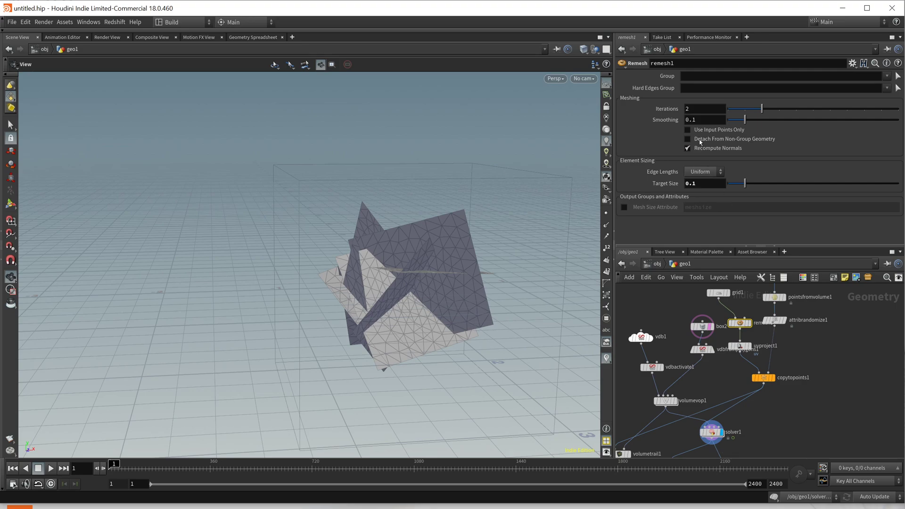
double_click(693, 183)
text(02)
key(Return)
Play the simulation, stop it, and scrub the timeline to frame 194 to check the deformed sheets
click(51, 468)
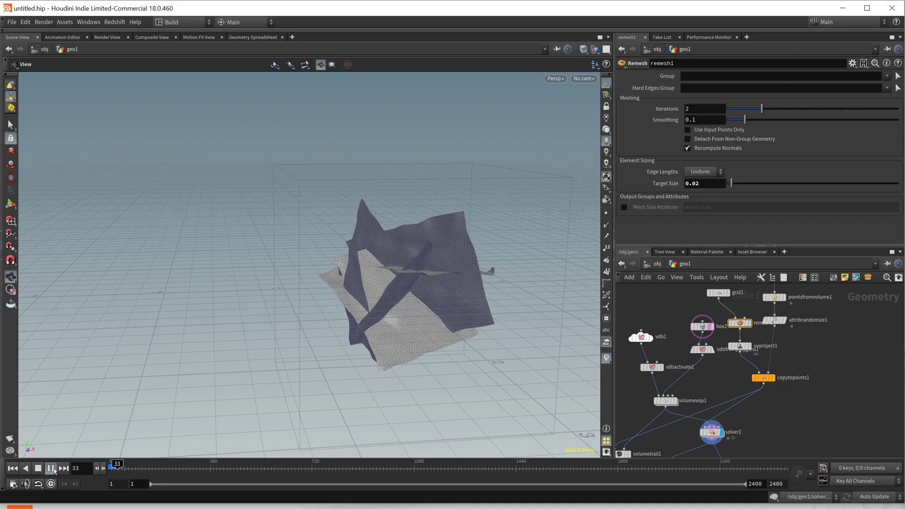
click(39, 472)
click(427, 468)
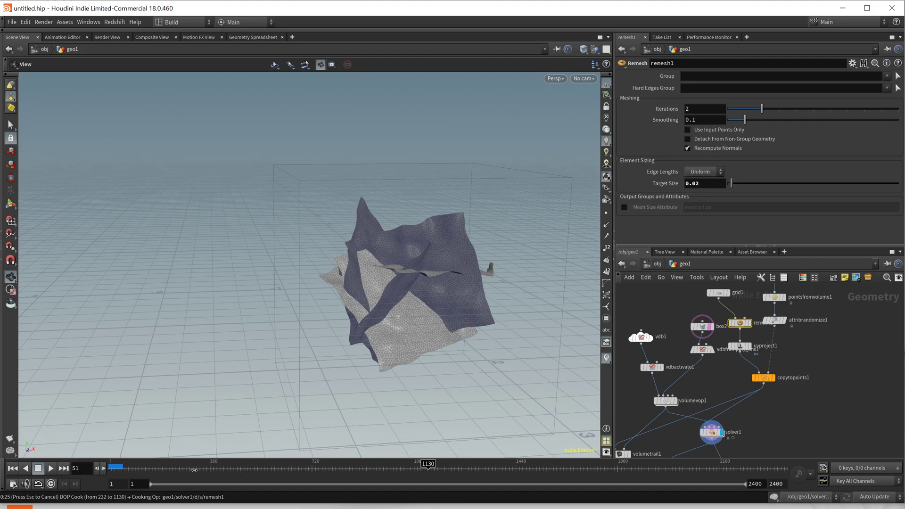
click(160, 466)
drag(159, 467, 163, 467)
drag(415, 268, 307, 340)
Try to jump the simulation ahead to frame 722, and scrub back to frame 459
click(312, 468)
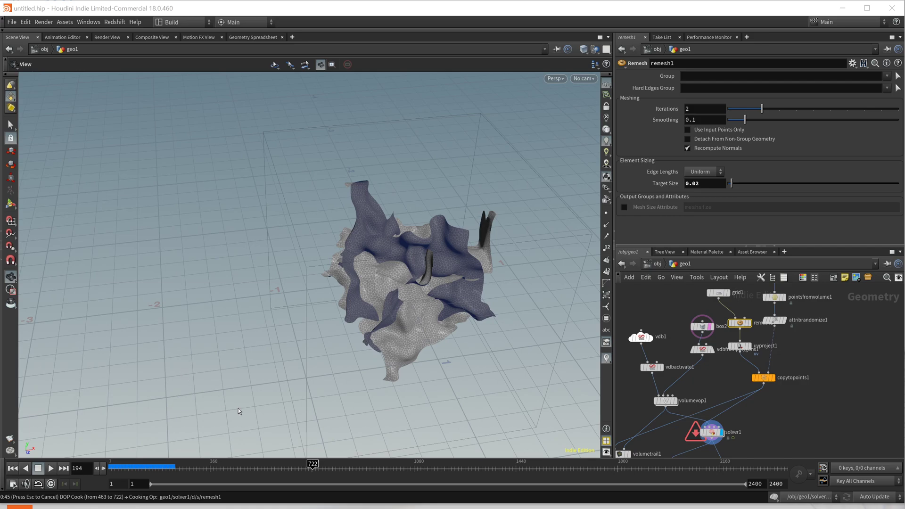
click(221, 464)
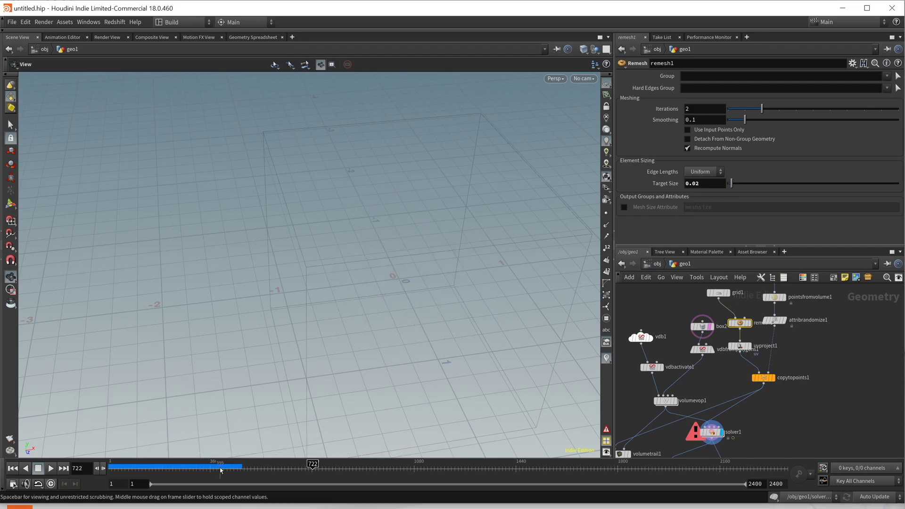
mouse_move(221, 466)
mouse_down()
mouse_move(201, 465)
mouse_move(239, 465)
mouse_up()
Examine the folded mesh at frame 459 from all sides and close up, including the pieces stretched along the box edges
drag(349, 377, 317, 335)
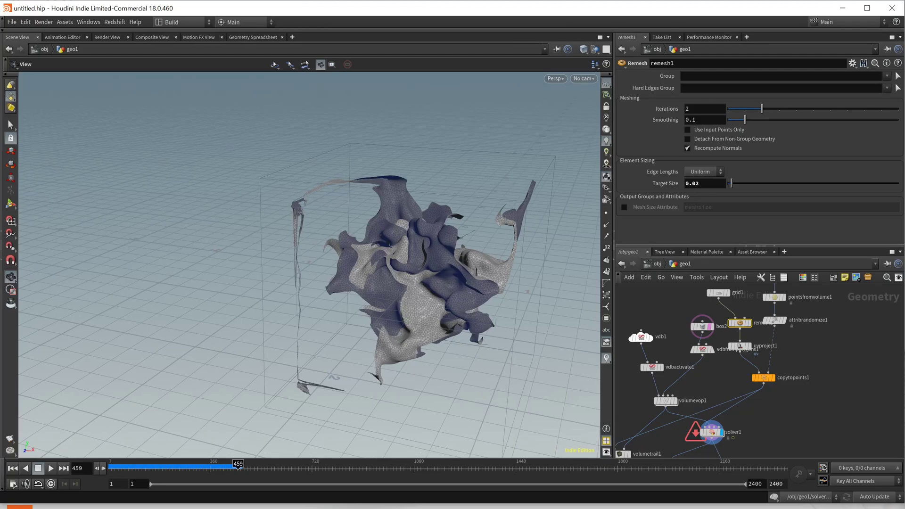
drag(499, 307, 281, 240)
drag(303, 359, 298, 369)
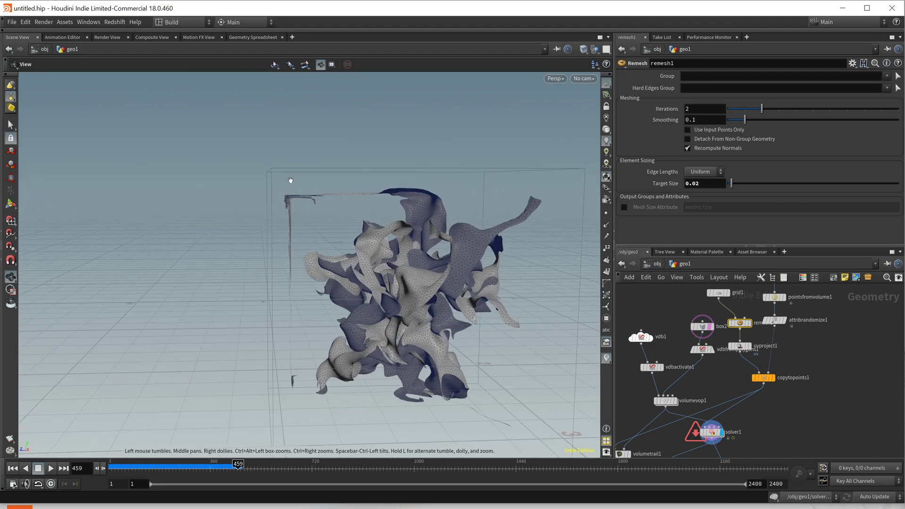
drag(302, 207, 298, 203)
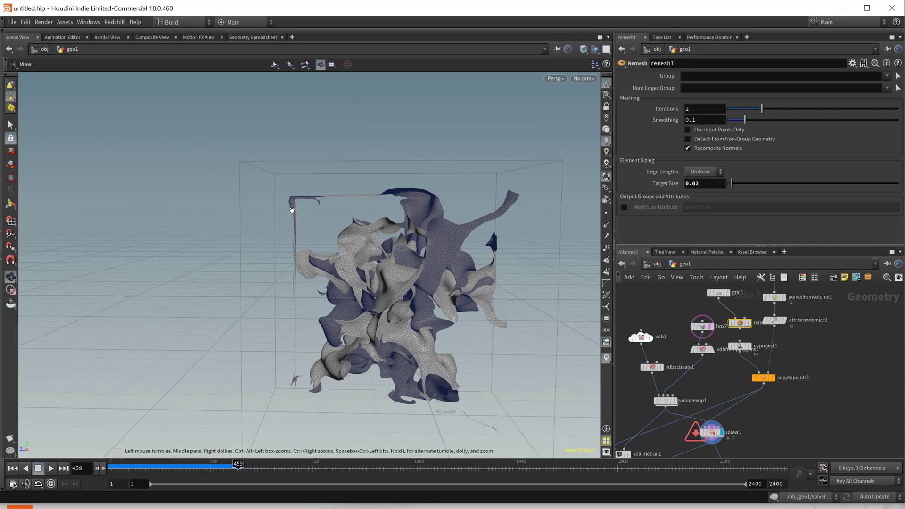
drag(293, 205, 373, 230)
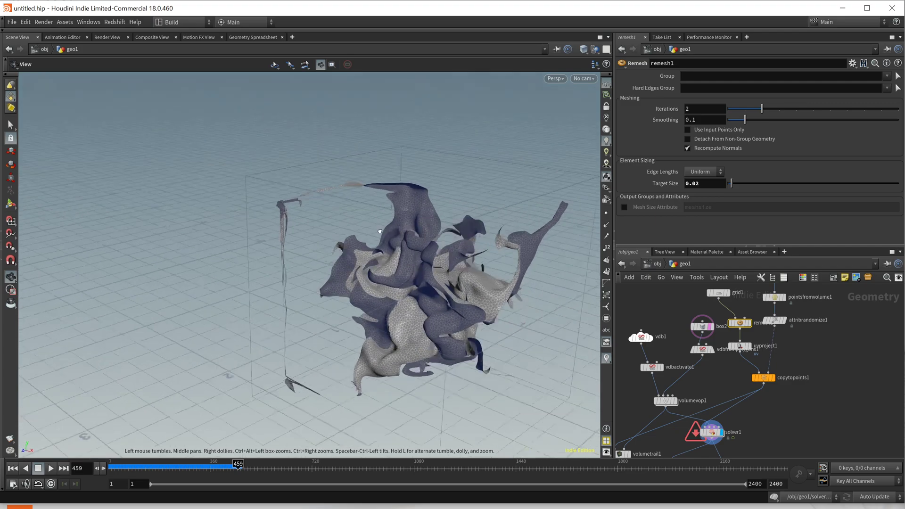
scroll(373, 267, up, 4)
drag(373, 267, 424, 283)
scroll(292, 271, up, 5)
drag(287, 271, 306, 212)
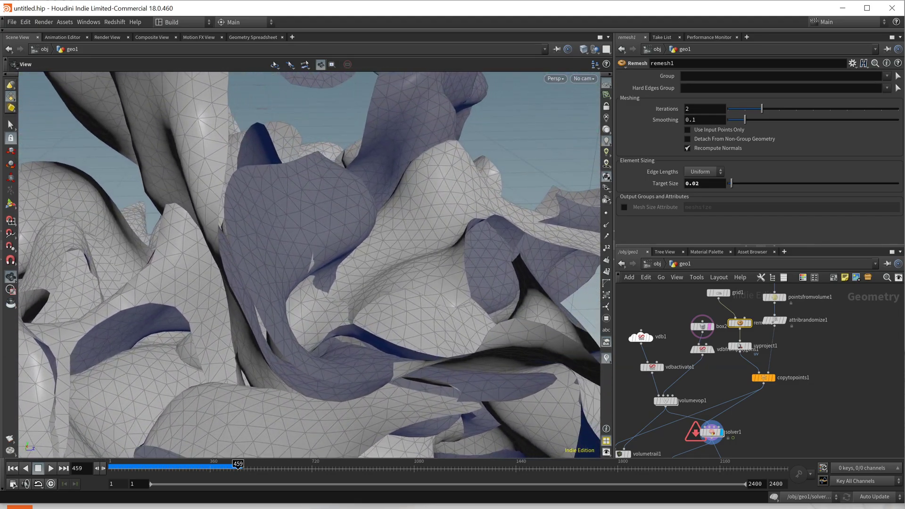
drag(338, 330, 251, 333)
Add a Blast node in the free space below solver1
middle_drag(778, 402, 796, 337)
click(678, 390)
click(769, 426)
drag(675, 425, 747, 436)
key(Tab)
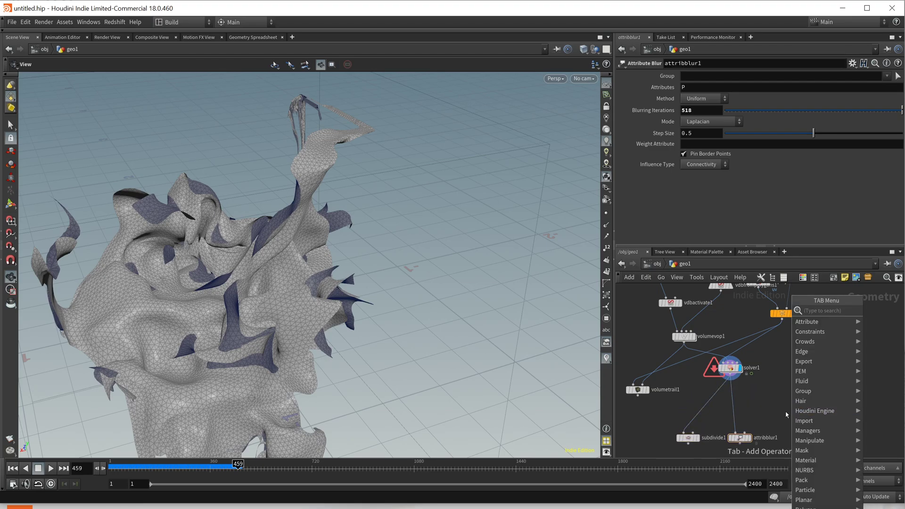
text(bl)
key(Return)
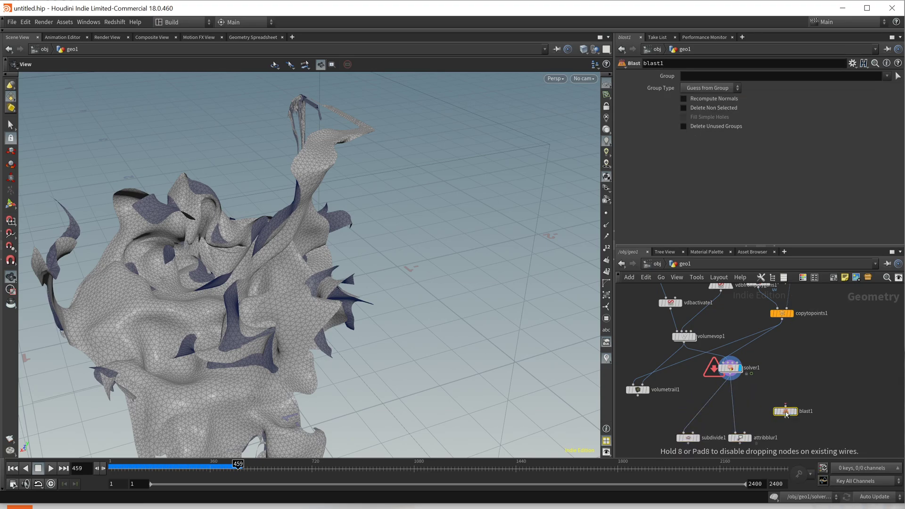
click(786, 414)
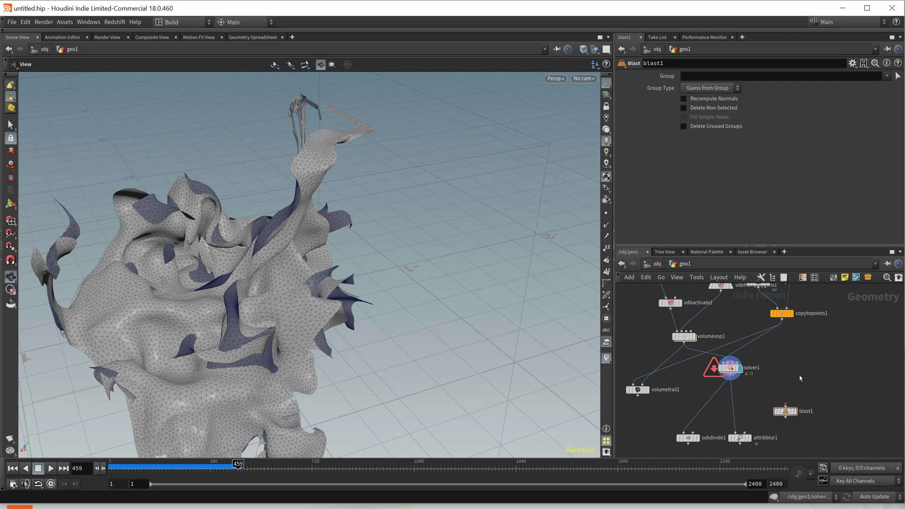
Add a Group Create node and wire it between solver1 and blast1
key(Tab)
text(group)
key(Return)
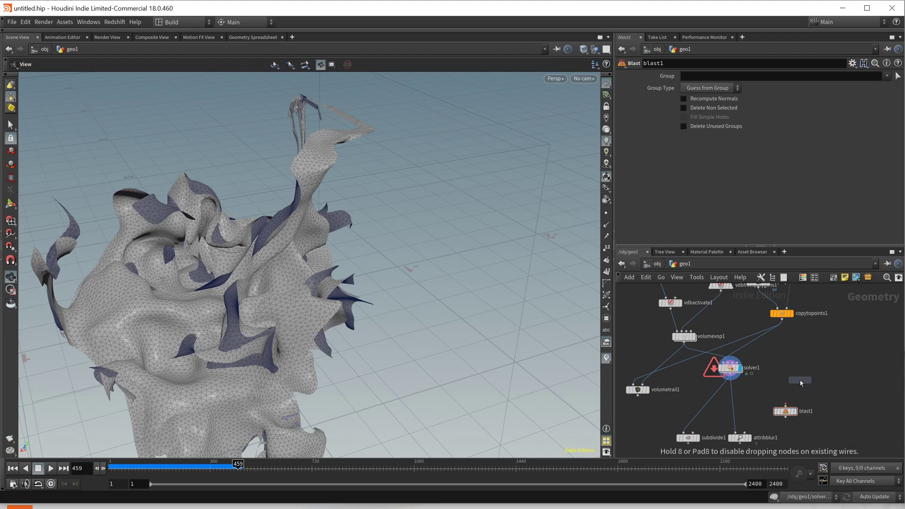
click(773, 386)
drag(731, 375, 785, 405)
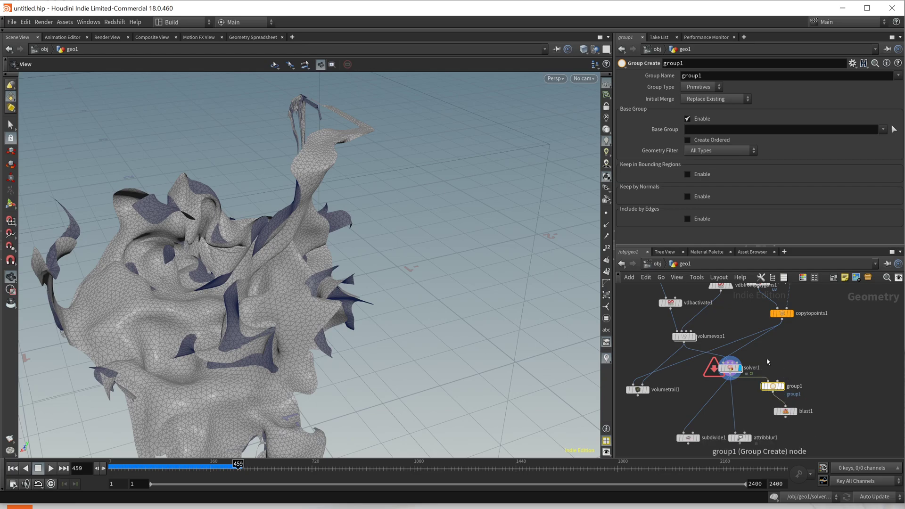
Display group1, enable its bounding box region, and set the box size to 1.28 on all axes to exclude the stretched edge pieces
click(688, 174)
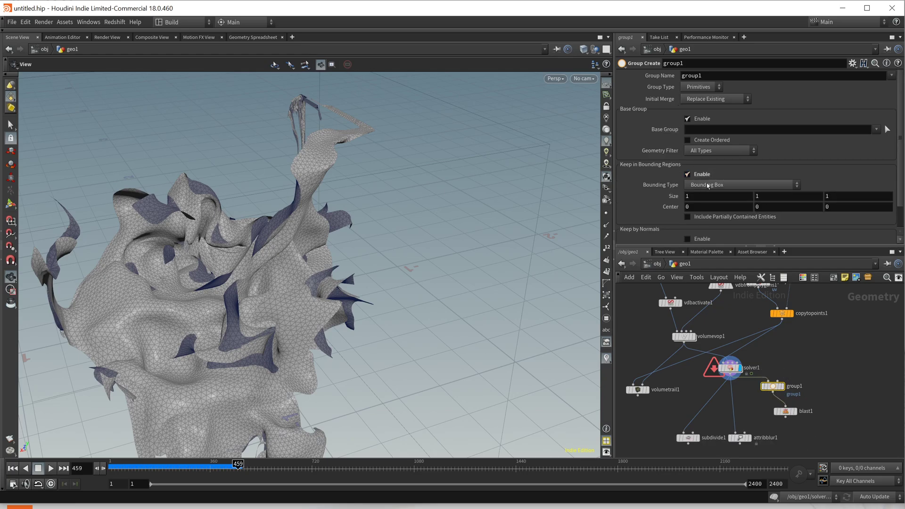
click(781, 386)
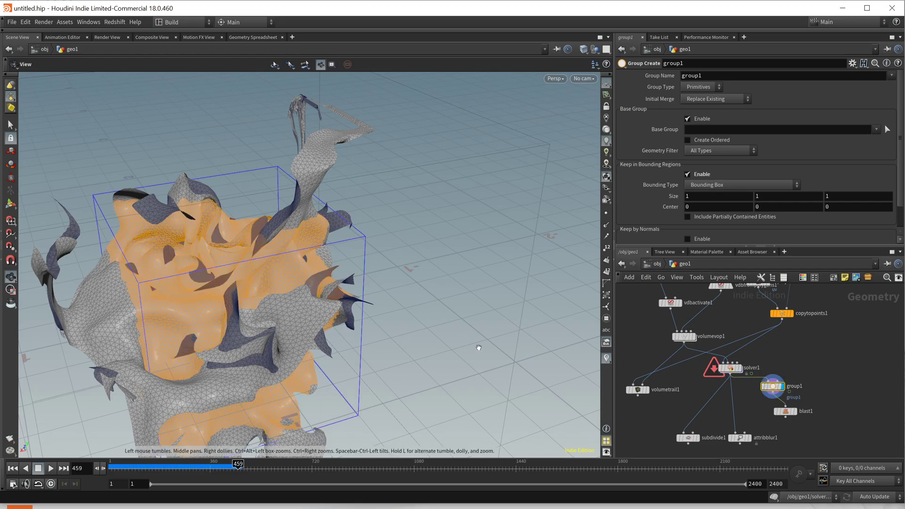
middle_drag(666, 197, 724, 212)
drag(345, 204, 221, 204)
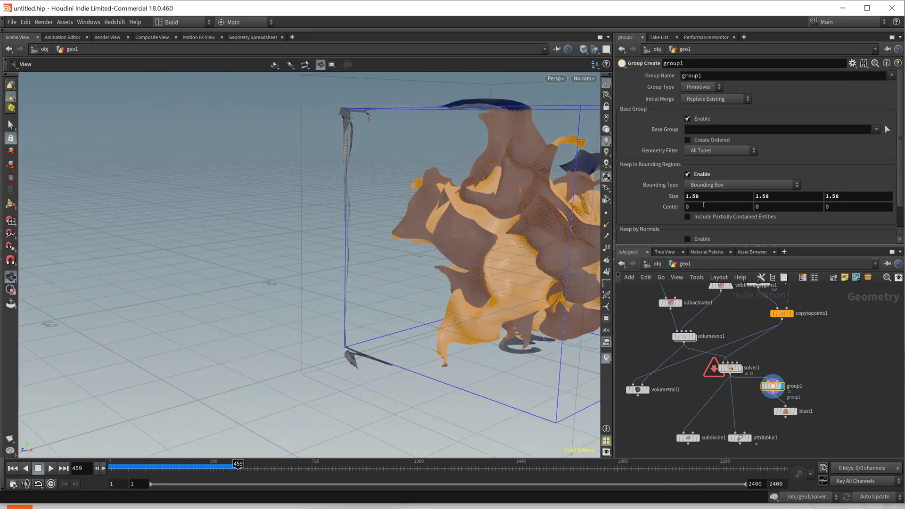
middle_drag(669, 195, 656, 196)
drag(448, 212, 538, 219)
middle_drag(527, 210, 420, 203)
drag(536, 197, 486, 187)
middle_drag(674, 196, 573, 213)
drag(528, 201, 540, 250)
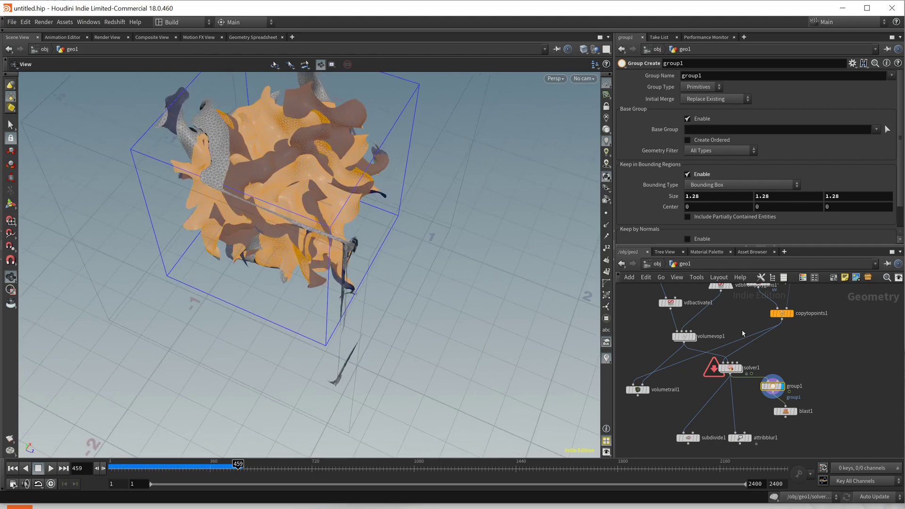
Display blast1, set its Group to group1, and enable Delete Non Selected
click(795, 412)
click(785, 412)
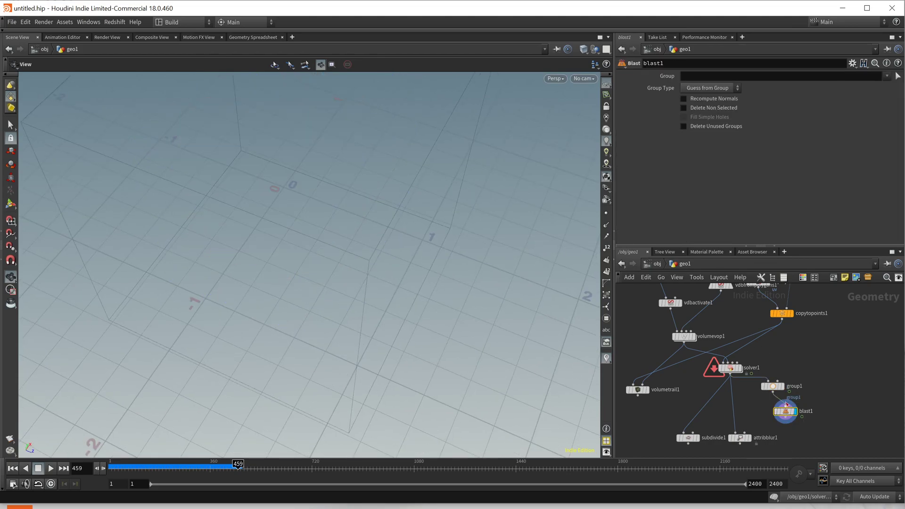
click(718, 87)
click(707, 98)
click(887, 76)
click(887, 85)
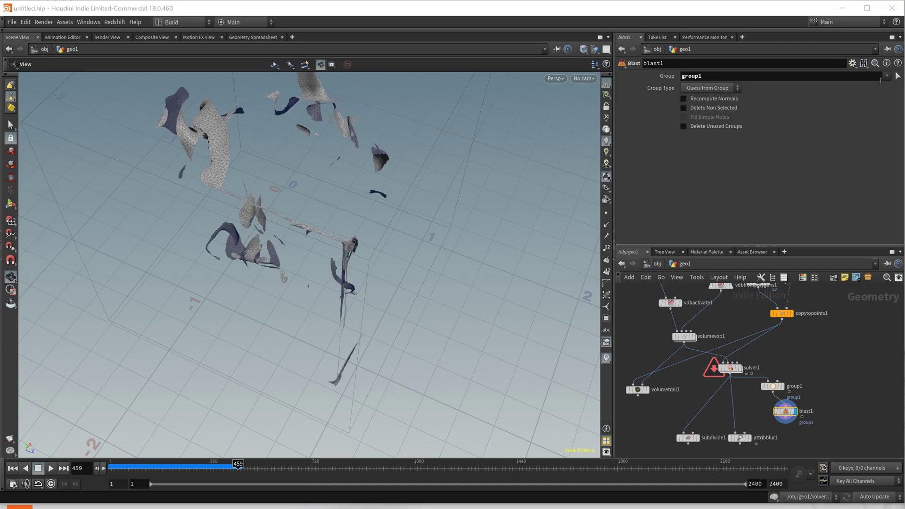
click(684, 98)
click(722, 100)
click(721, 110)
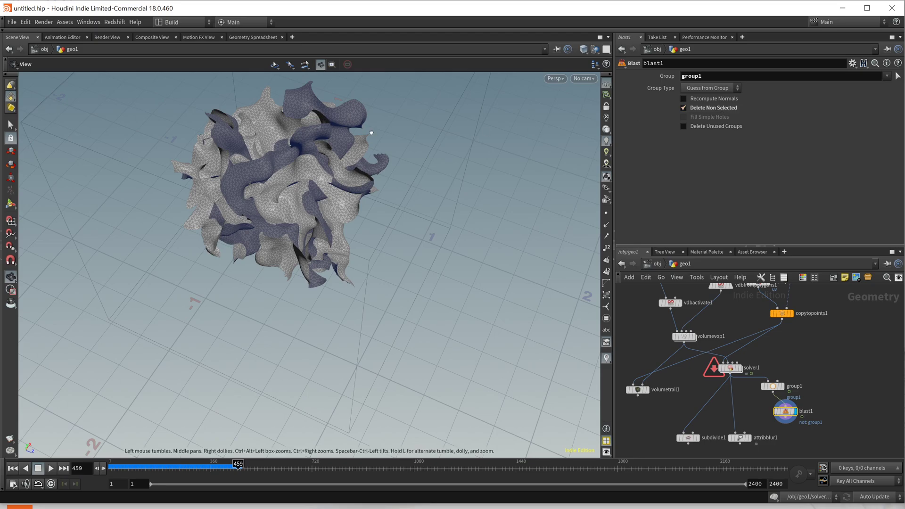
Examine the trimmed mesh from several sides and close up
drag(366, 136, 498, 86)
middle_drag(417, 192, 376, 232)
scroll(375, 233, up, 8)
drag(375, 233, 261, 206)
scroll(325, 217, down, 5)
middle_drag(260, 206, 448, 222)
drag(448, 222, 443, 222)
drag(349, 187, 486, 206)
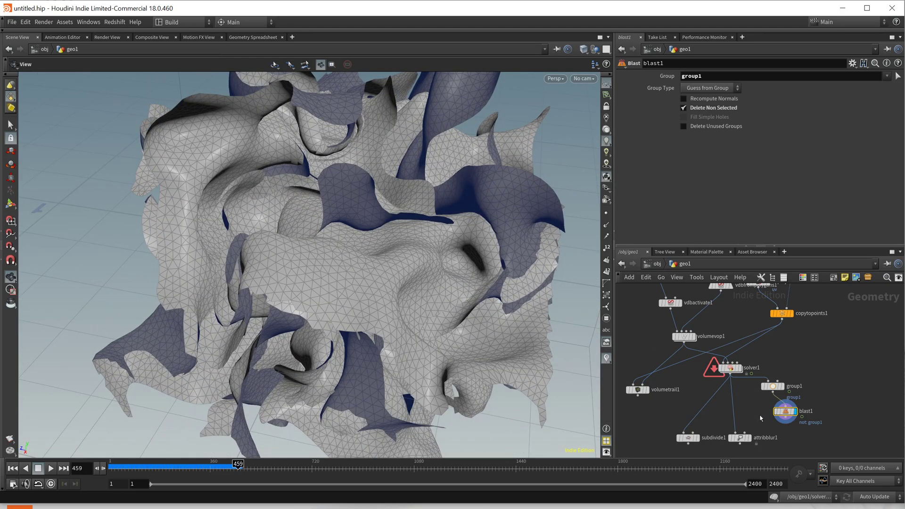
Save the geometry of blast1 as curly grids original.obj in S:/3D Objects
right_click(785, 413)
mouse_move(821, 503)
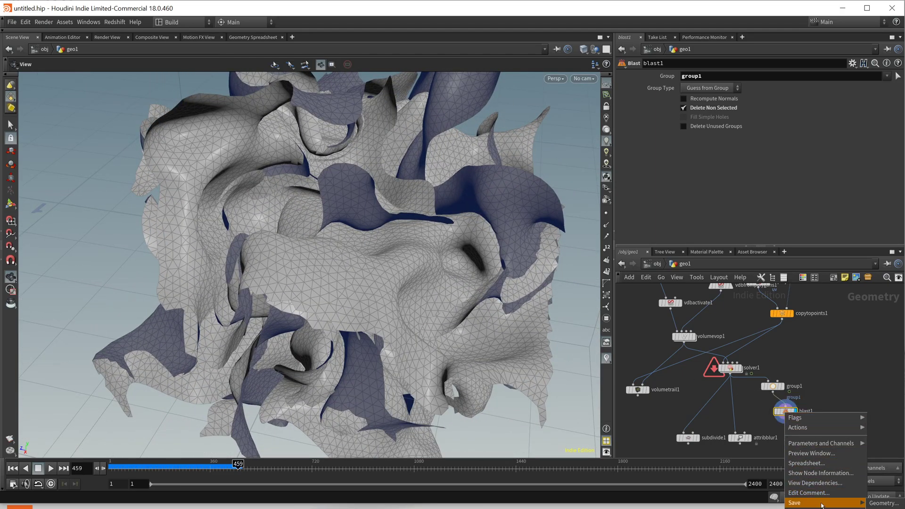
click(884, 503)
click(652, 301)
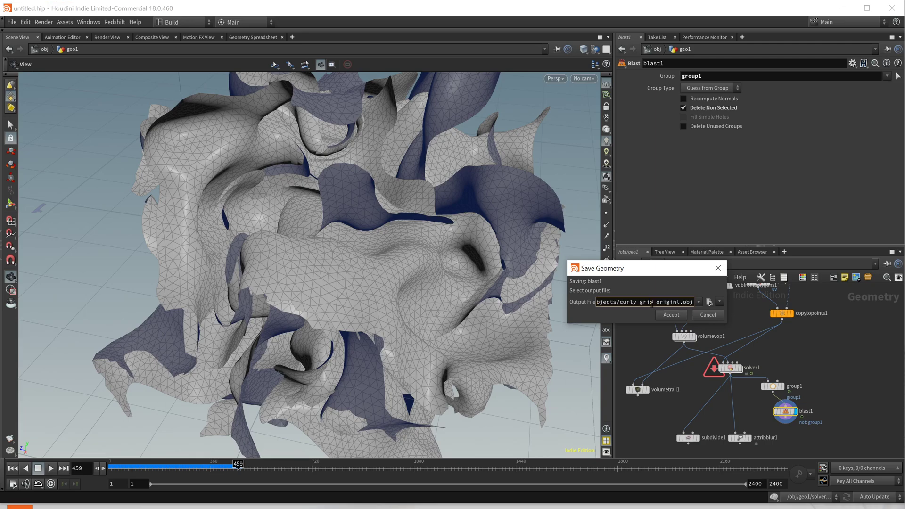
text(s)
click(677, 319)
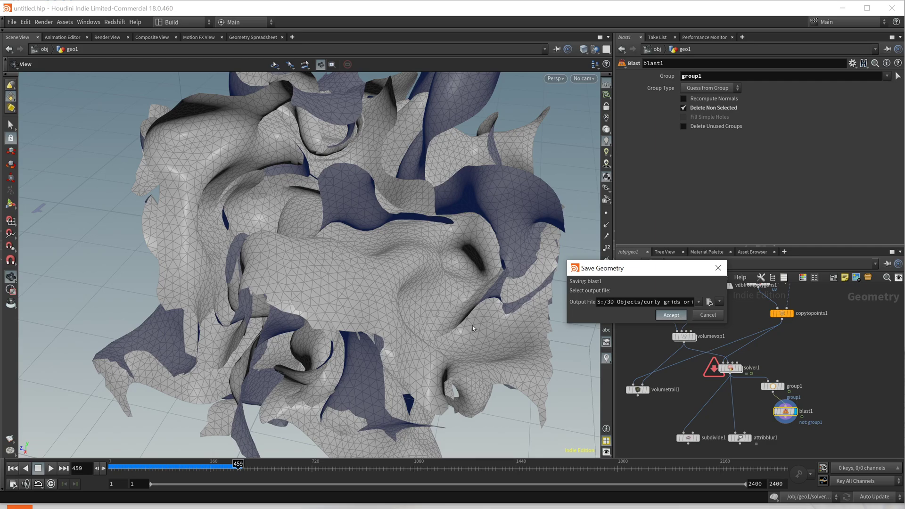
Switch to Blender and delete the curly grid originl mesh and the camera from the scene
drag(411, 320, 331, 247)
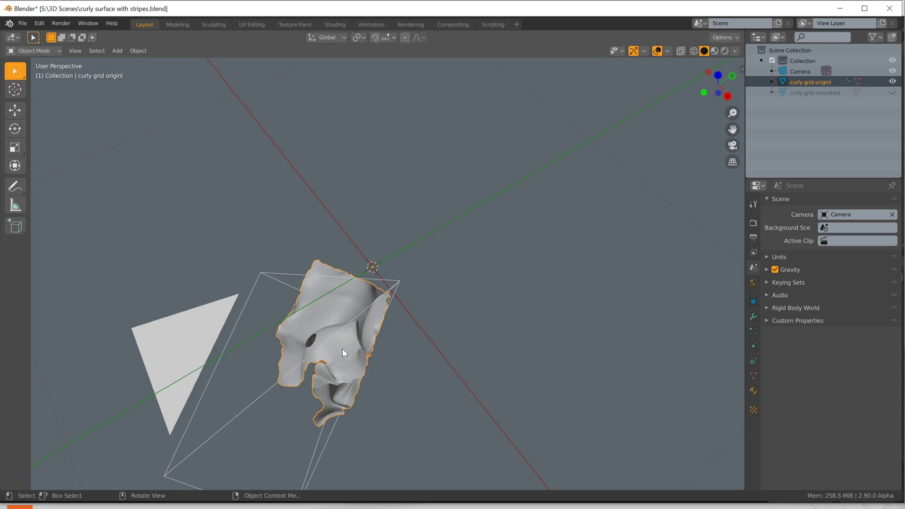
key(x)
click(351, 359)
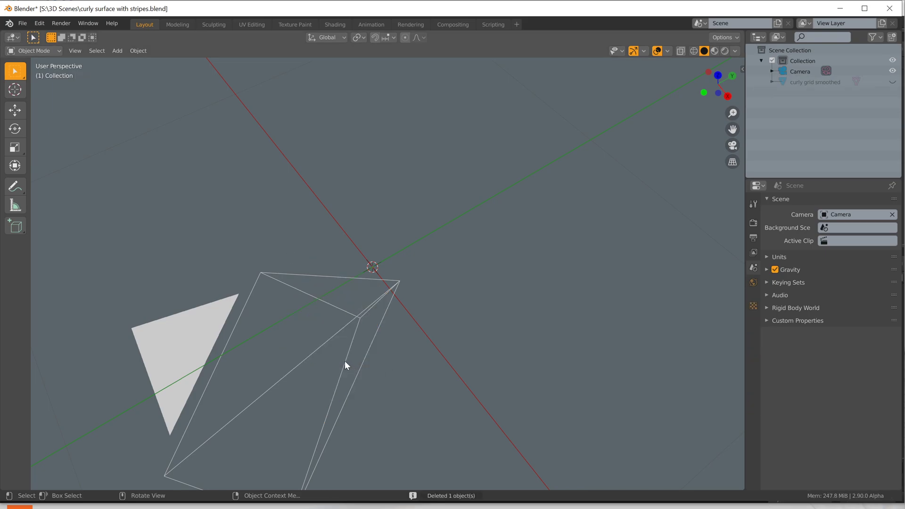
click(399, 284)
key(x)
click(393, 282)
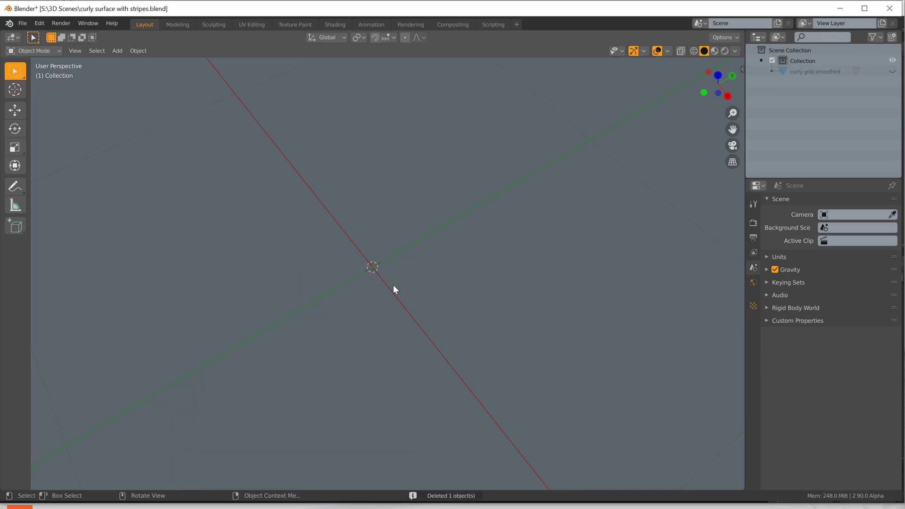
Import curly grids original as a Wavefront OBJ from the 3D Objects folder
middle_drag(409, 315, 423, 278)
click(22, 23)
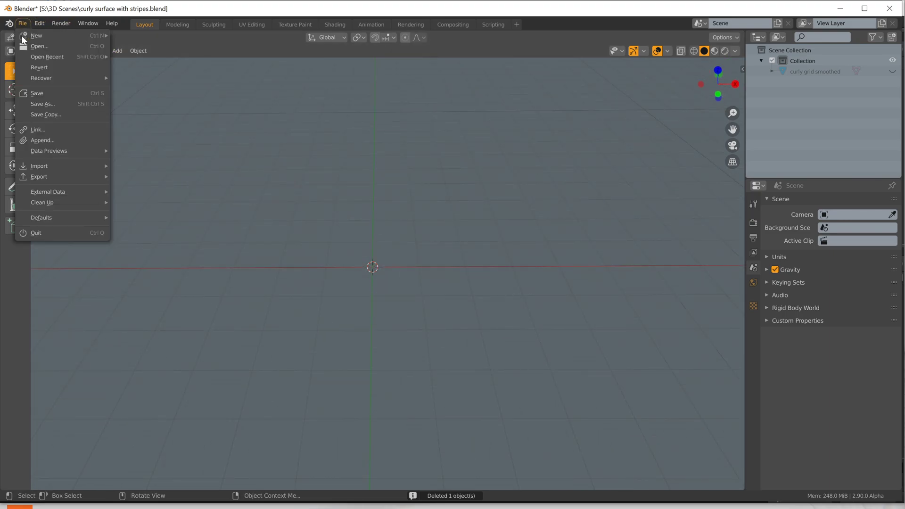
mouse_move(65, 176)
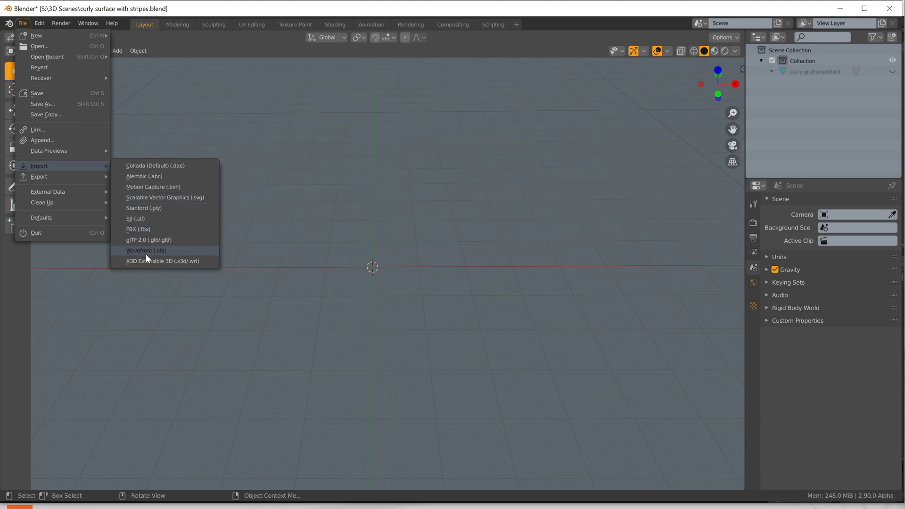
click(146, 254)
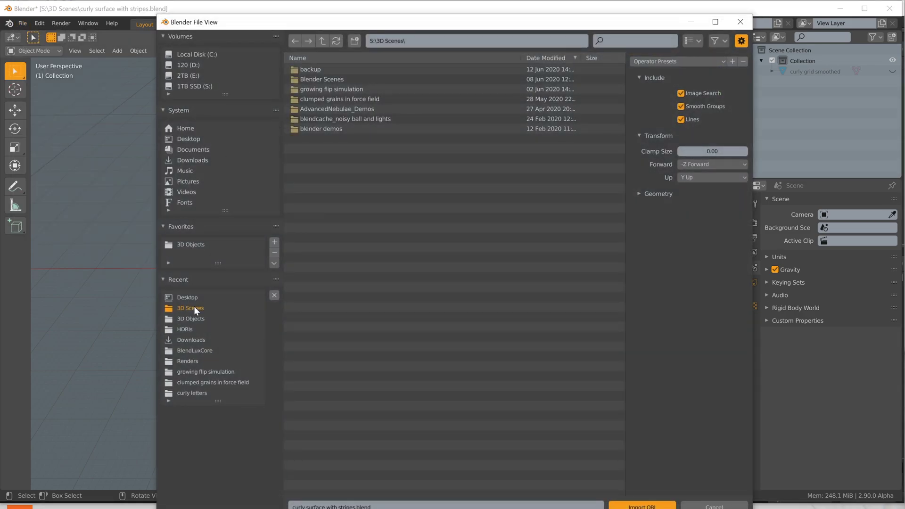
click(191, 317)
double_click(319, 120)
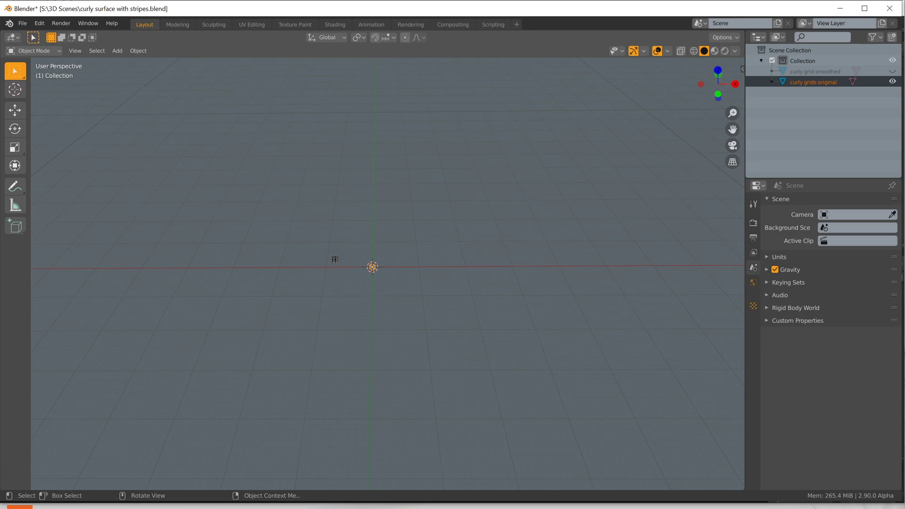
Look over the imported mesh, then shade curly grids original smooth in the Shading workspace
scroll(381, 267, up, 5)
middle_drag(370, 277, 455, 257)
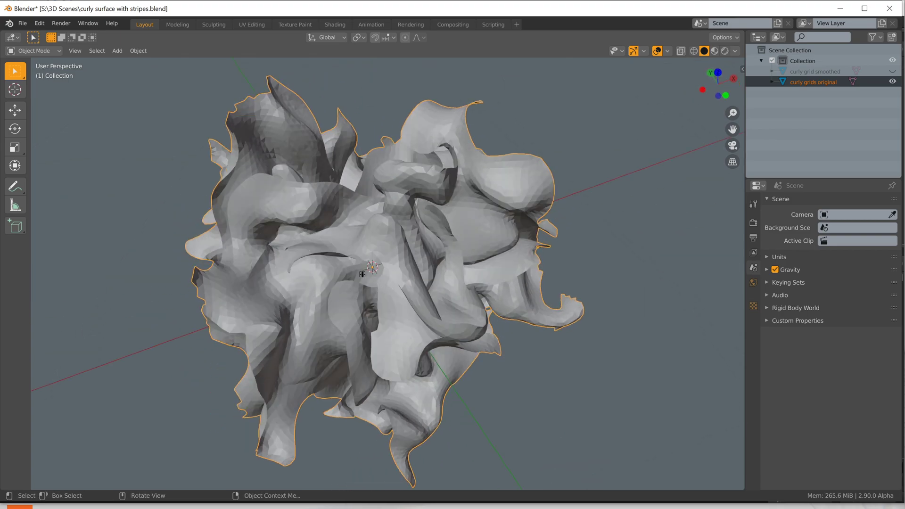
click(608, 233)
middle_drag(497, 275, 639, 275)
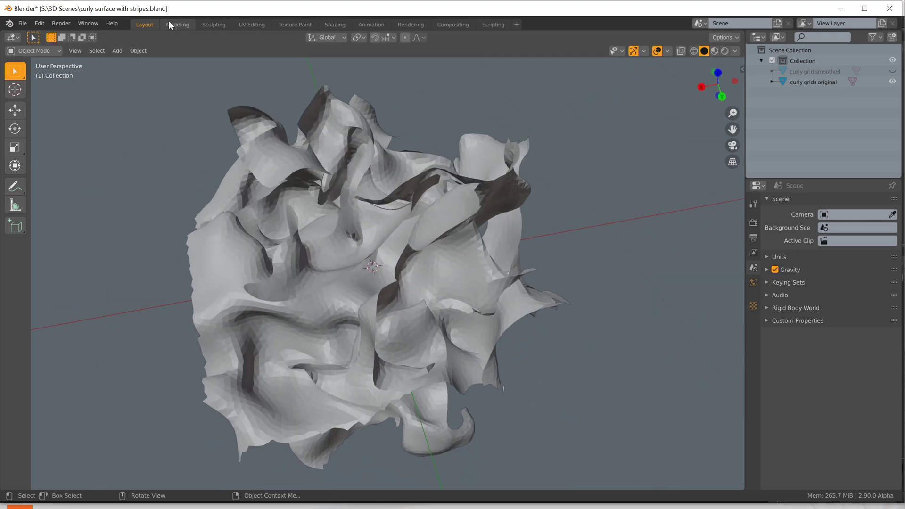
click(334, 25)
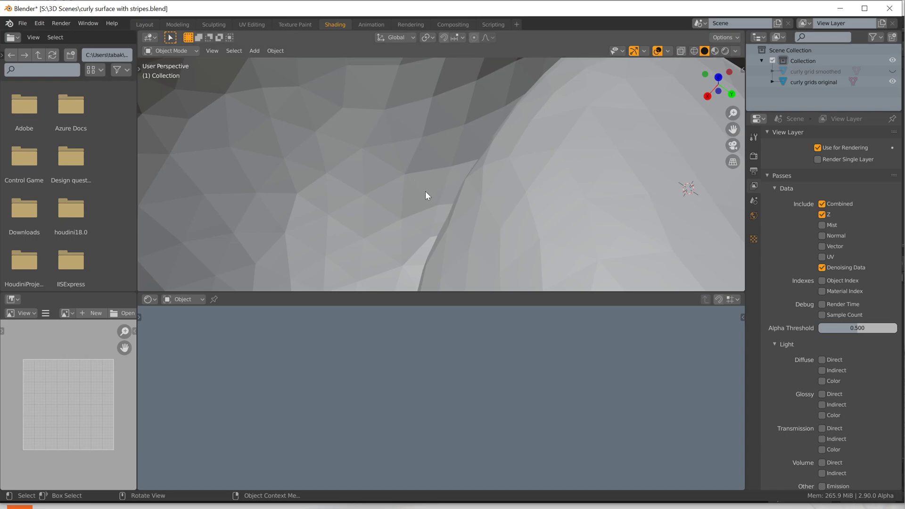
right_click(425, 191)
click(492, 205)
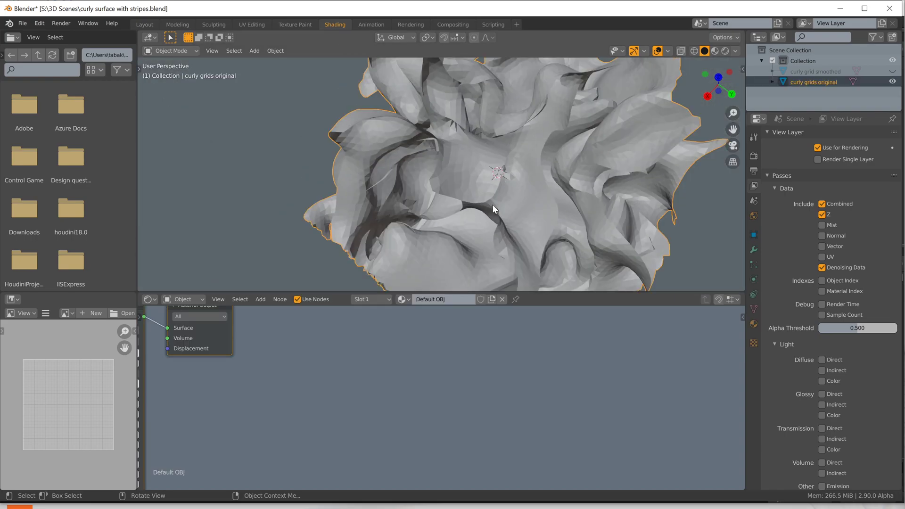
right_click(492, 204)
click(489, 206)
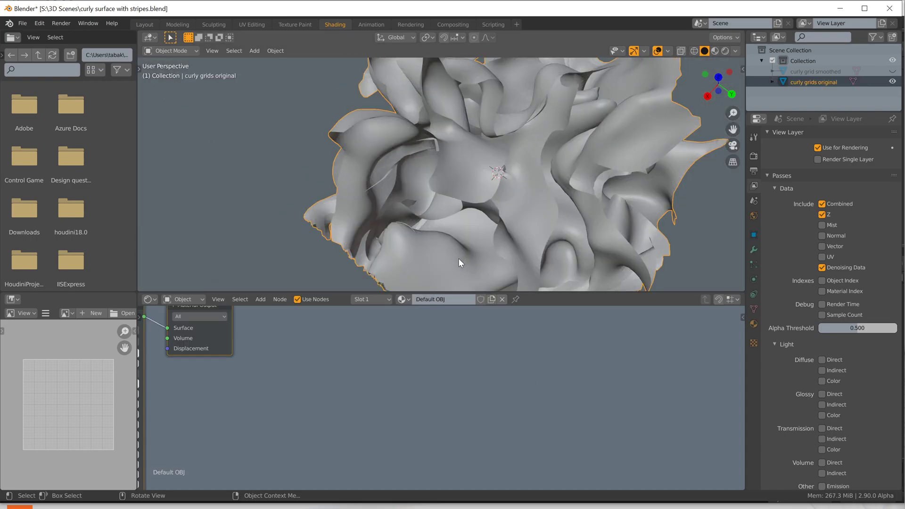
Assign the existing material named Material to curly grids original and inspect the surface in Material Preview shading
click(403, 299)
click(414, 335)
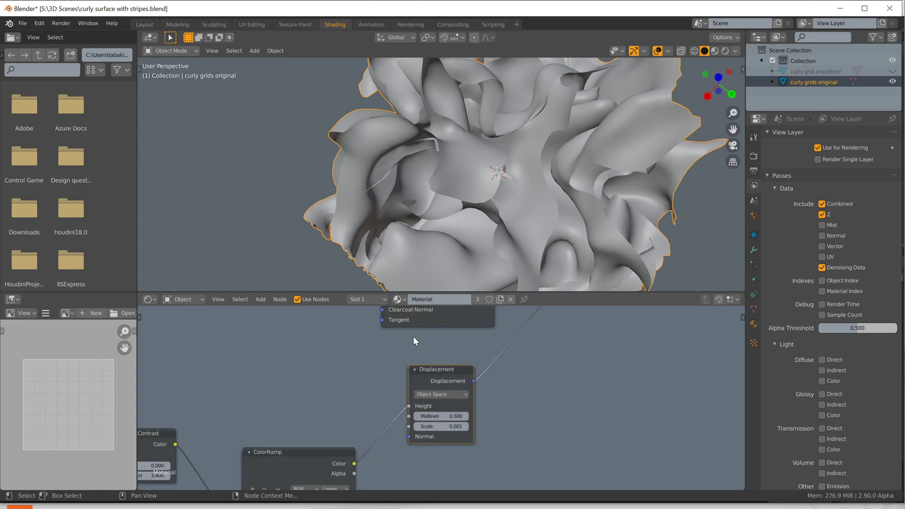
scroll(502, 182, up, 5)
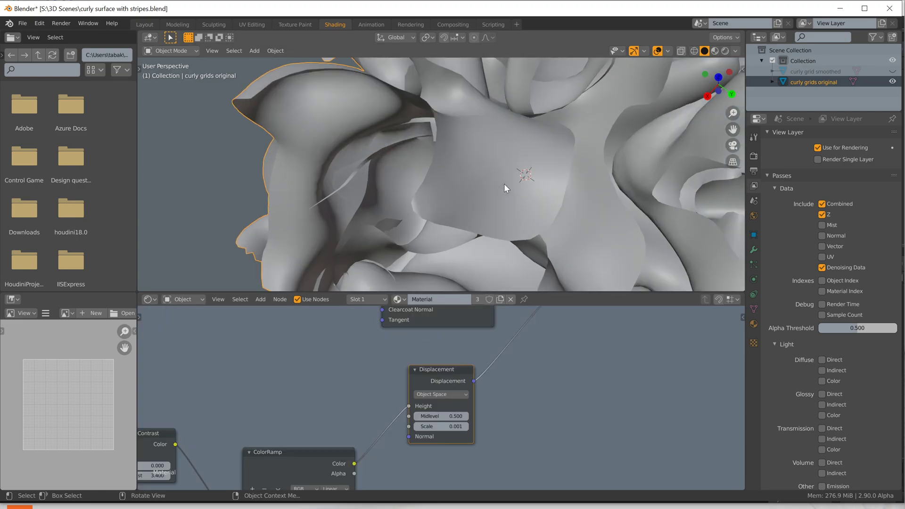
click(716, 50)
mouse_move(636, 204)
middle_down()
mouse_move(532, 155)
mouse_move(534, 185)
middle_up()
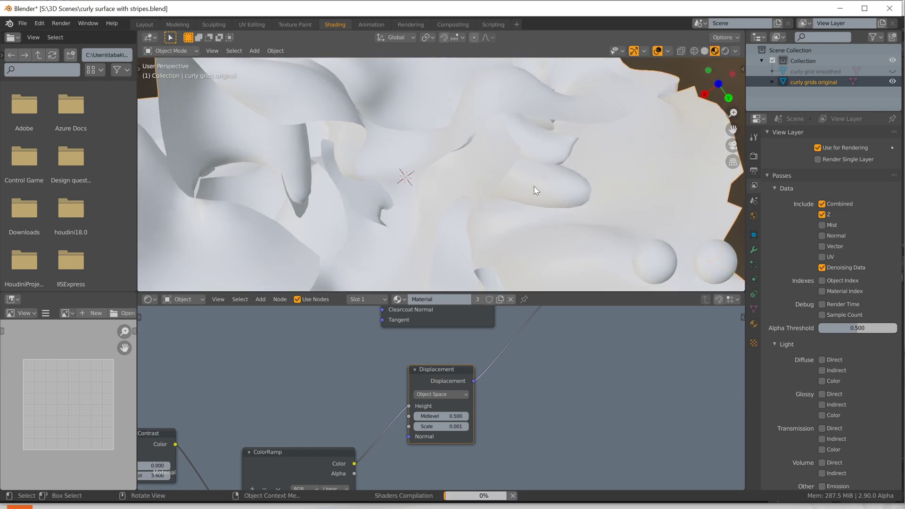
scroll(485, 185, up, 2)
middle_drag(484, 183, 502, 153)
shift+middle_drag(448, 137, 499, 111)
scroll(524, 171, up, 2)
scroll(498, 112, down, 3)
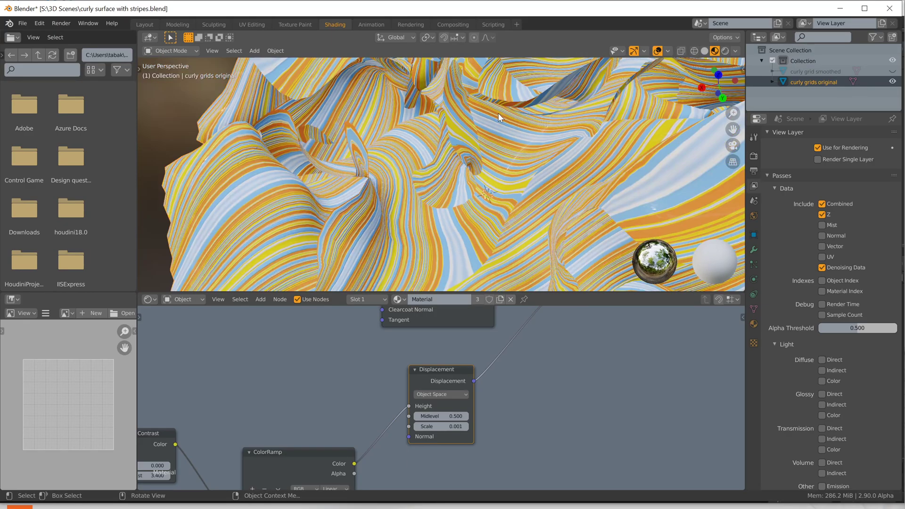
Add a Solidify modifier to curly grids original and check the thickened sheets up close
click(754, 249)
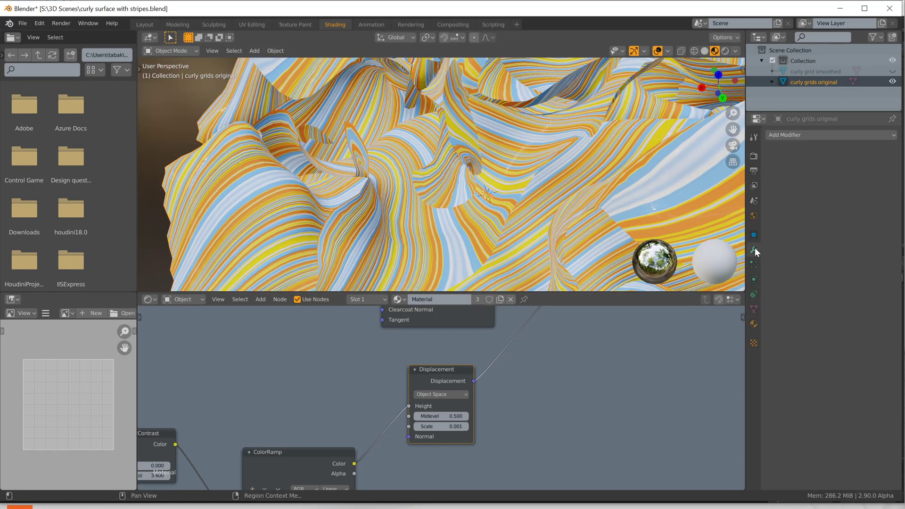
click(800, 136)
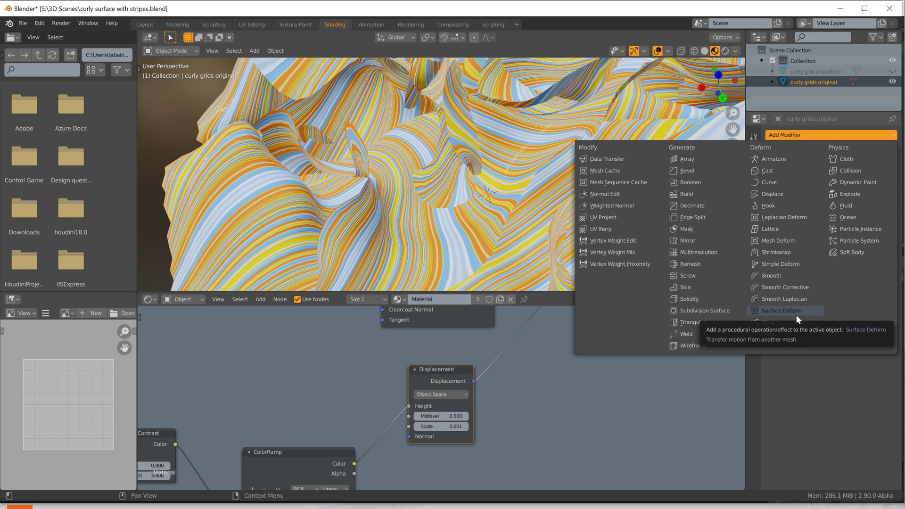
click(714, 297)
scroll(626, 140, up, 5)
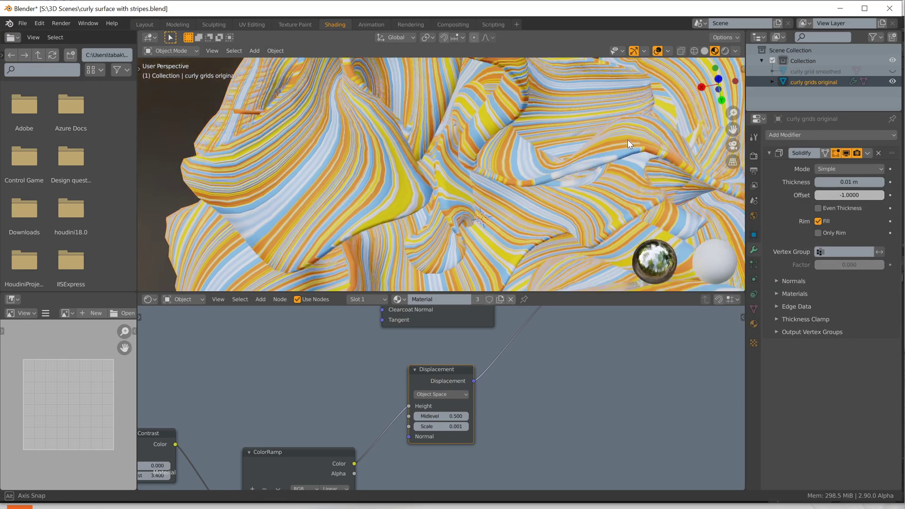
Turn on the wireframe overlay in the 3D view and inspect the thickened sheet edges of curly grids original
scroll(625, 141, down, 5)
middle_drag(623, 144, 511, 186)
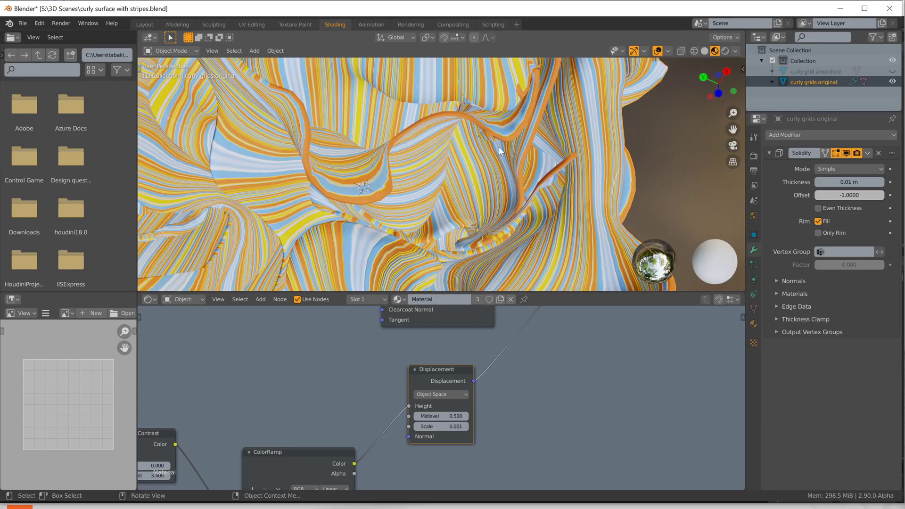
middle_drag(590, 123, 548, 164)
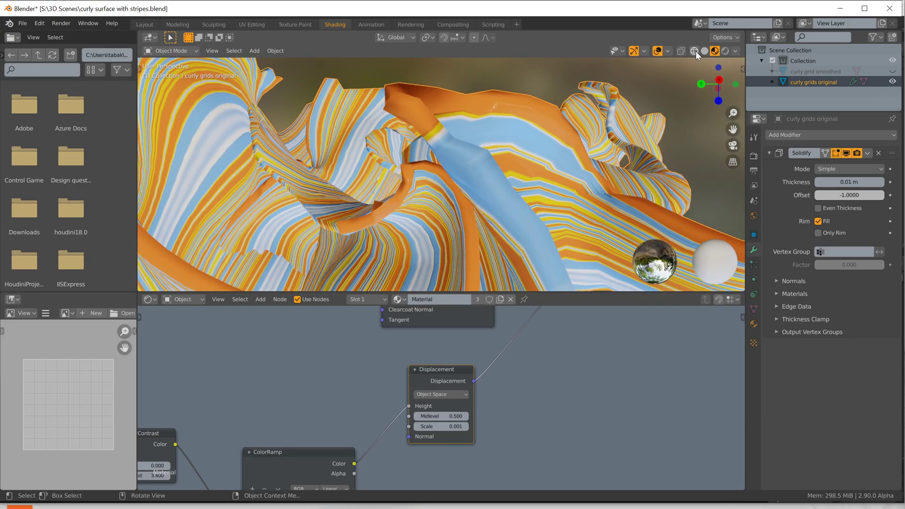
click(668, 51)
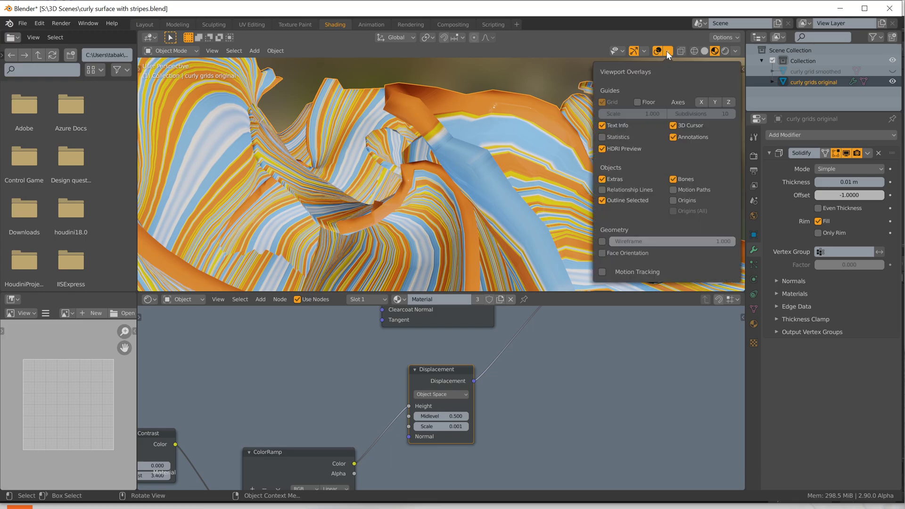
click(602, 241)
middle_drag(510, 187, 671, 230)
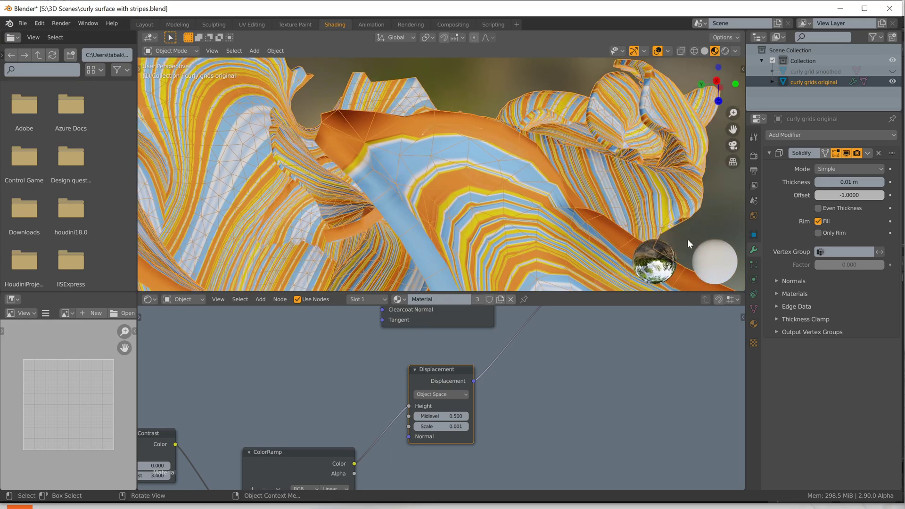
Thin the Solidify modifier on curly grids original, trying a thickness of 0.001 m and settling on 0.003 m
click(849, 182)
click(826, 182)
text(0)
key(Return)
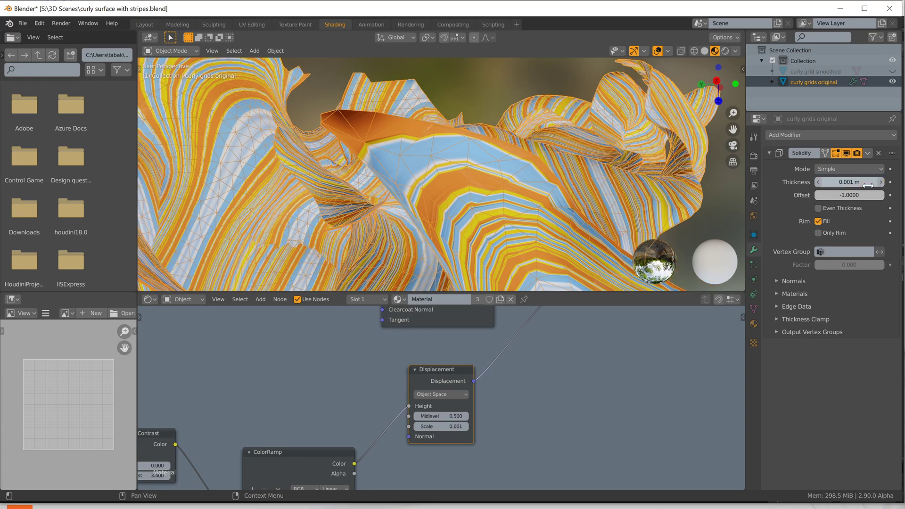
click(829, 182)
click(829, 182)
text(3)
key(Return)
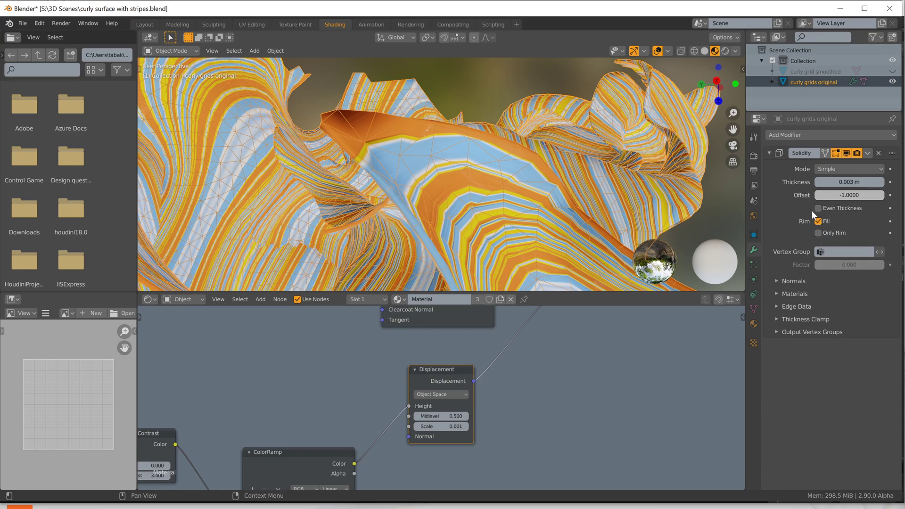
Look through the Solidify modifier's Normals, Materials, Edge Data and Output Vertex Groups settings
click(776, 281)
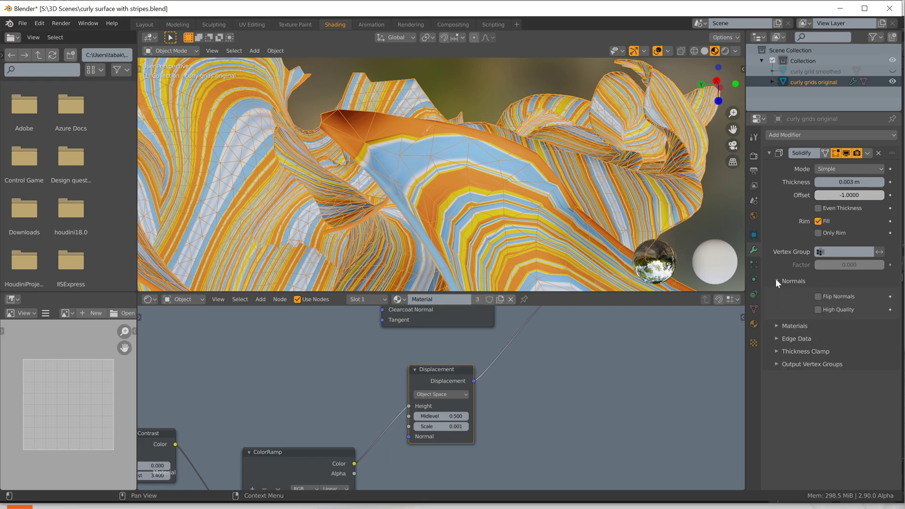
click(777, 326)
click(776, 371)
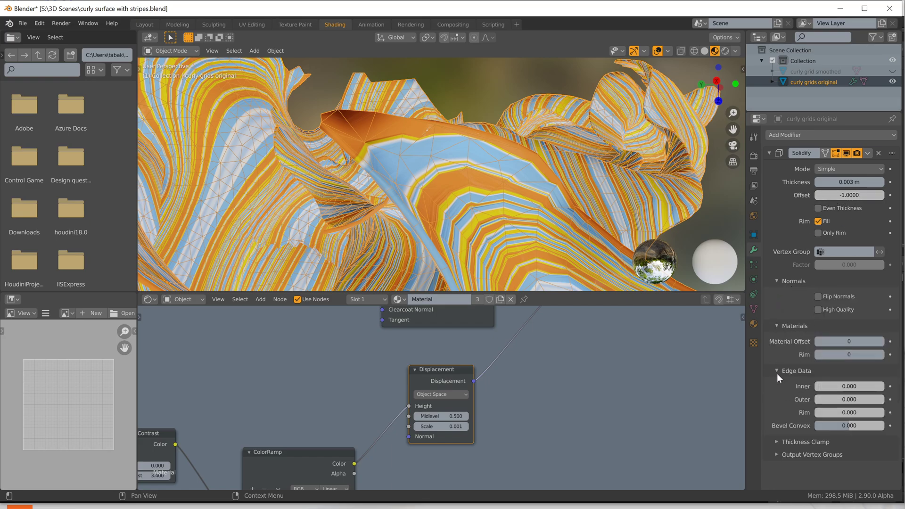
click(776, 449)
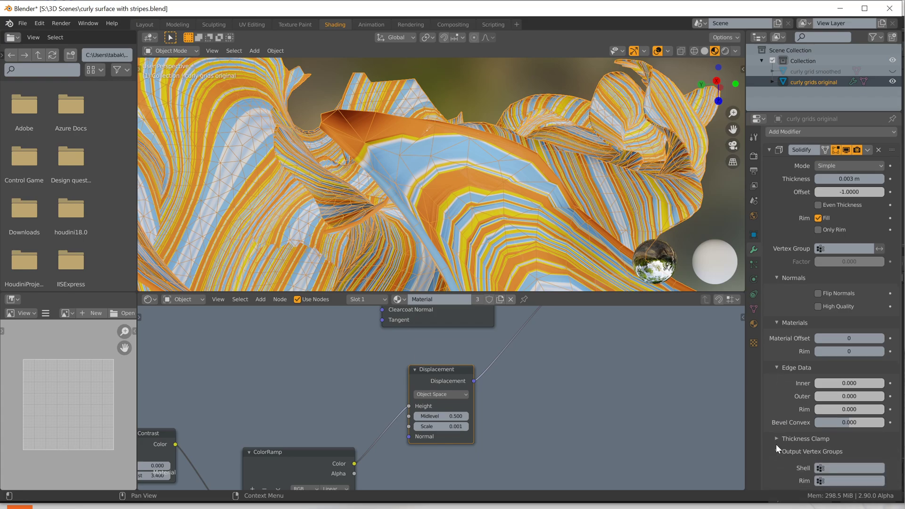
click(849, 480)
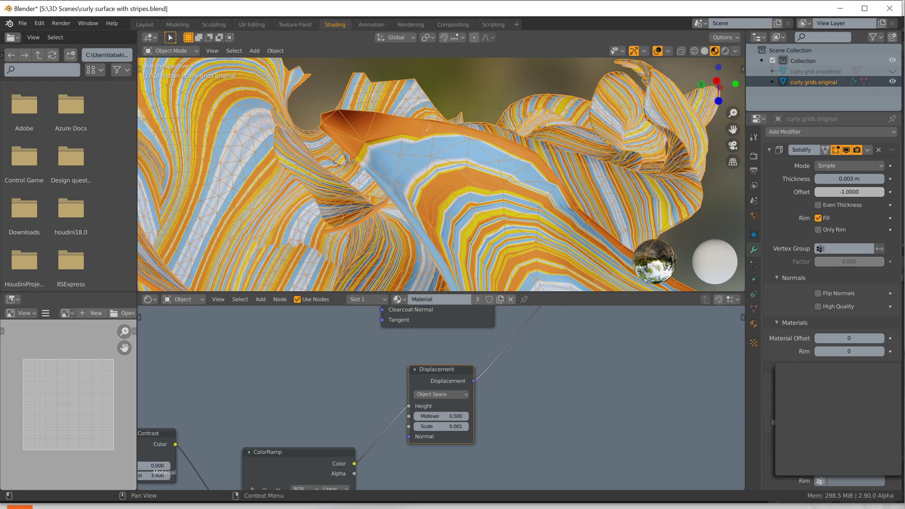
click(791, 484)
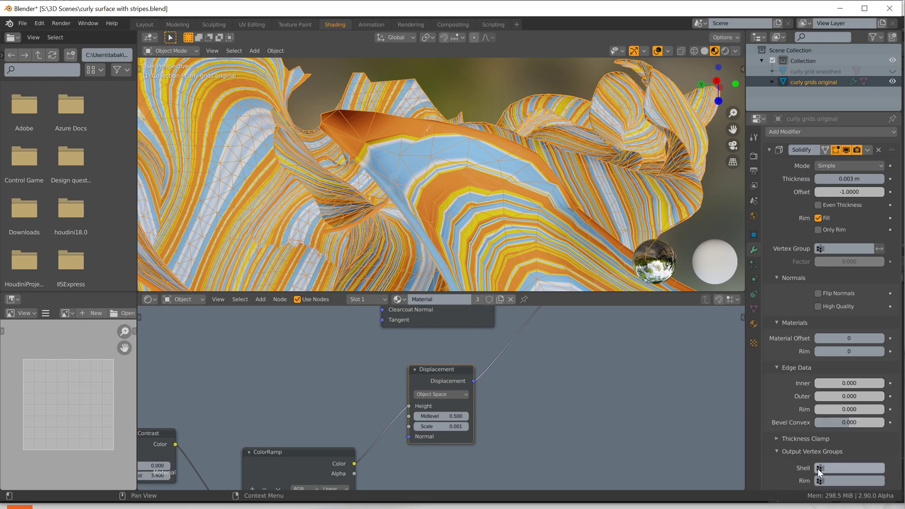
Collapse the Solidify settings and add a Subdivision Surface modifier to curly grids original, checking the subdivided mesh
middle_drag(548, 171, 627, 191)
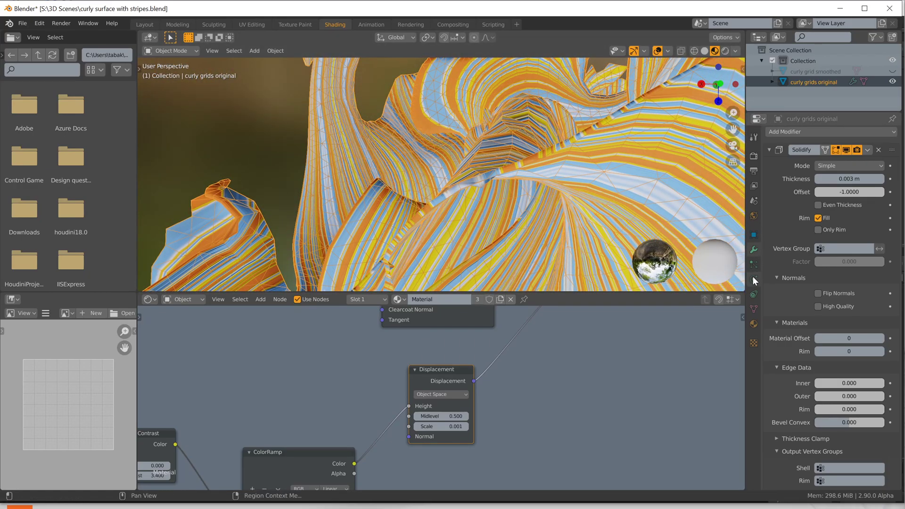
click(774, 146)
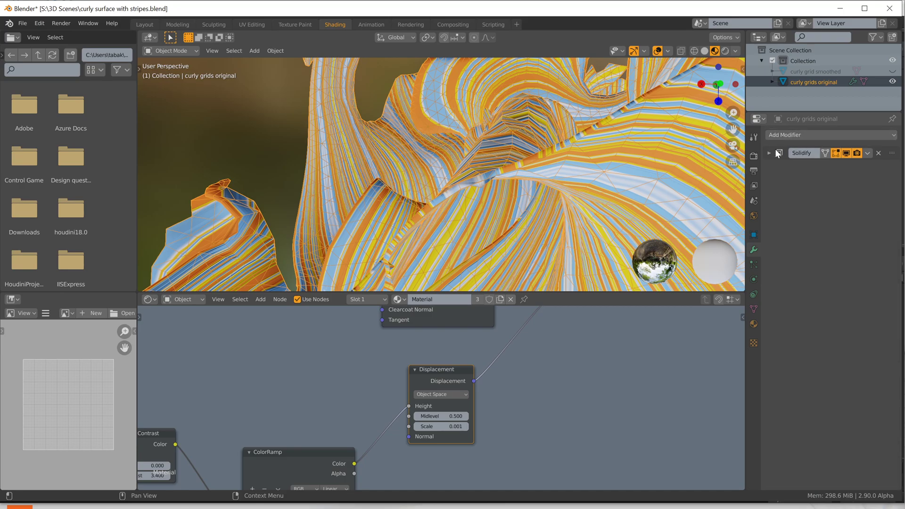
click(801, 133)
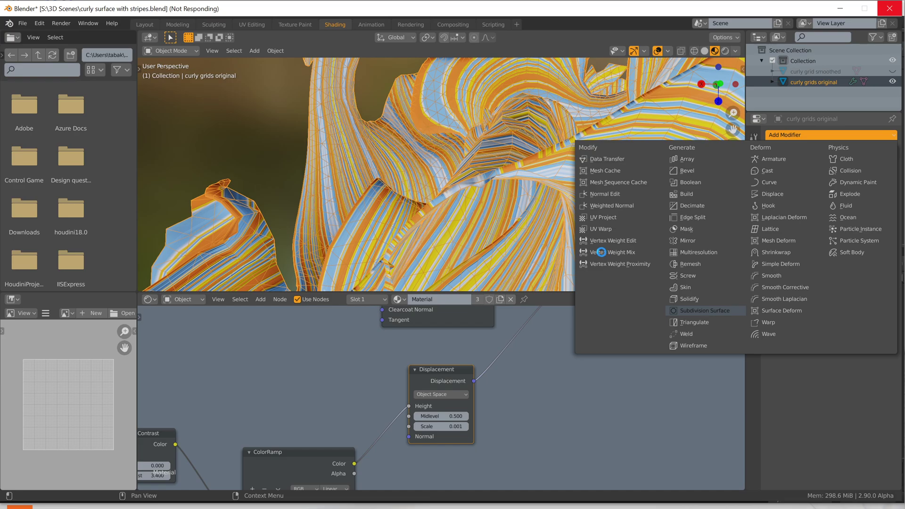
middle_drag(499, 189, 508, 202)
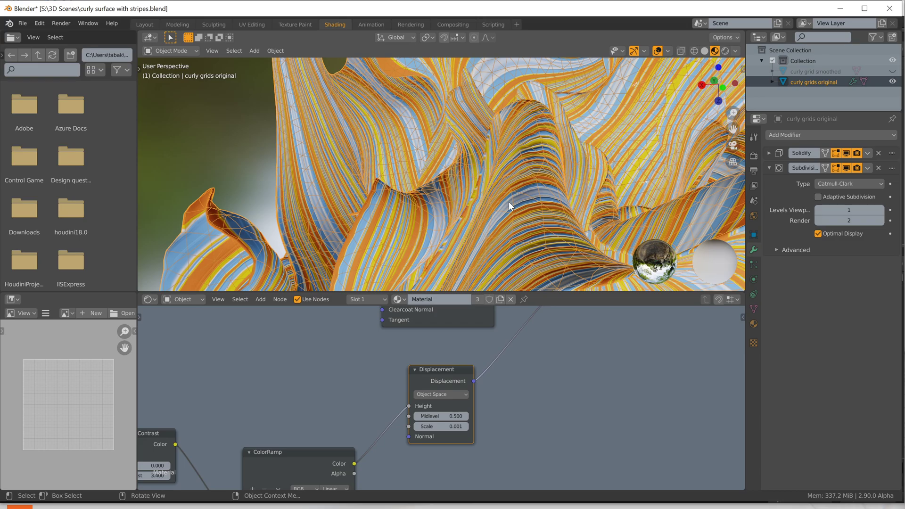
scroll(508, 202, down, 10)
scroll(514, 187, up, 5)
Shade the subdivided curly grids original smooth and check its folds
right_click(510, 183)
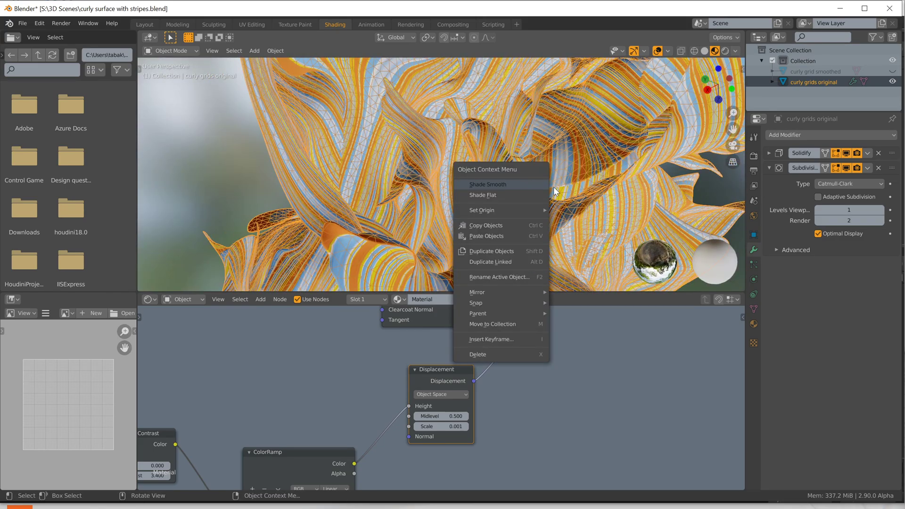
click(511, 183)
middle_drag(542, 184, 633, 180)
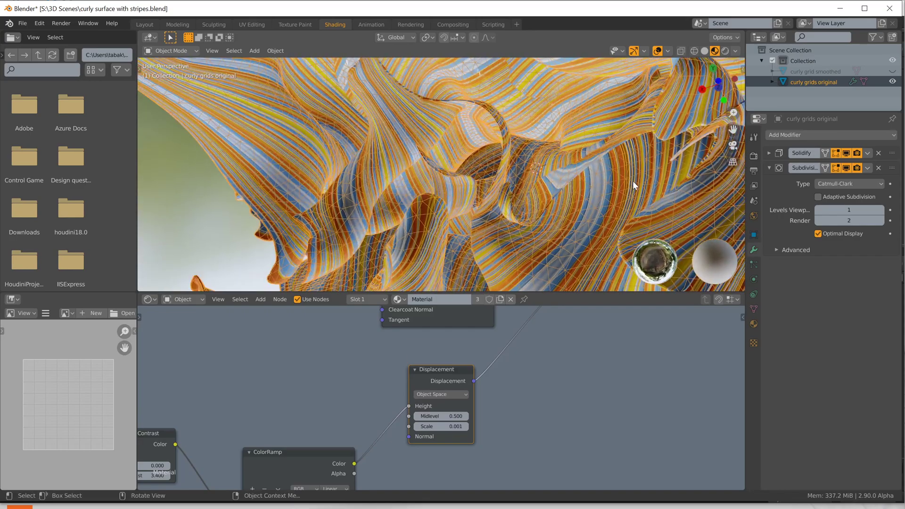
Set the Cycles feature set to Supported in the render settings
click(753, 156)
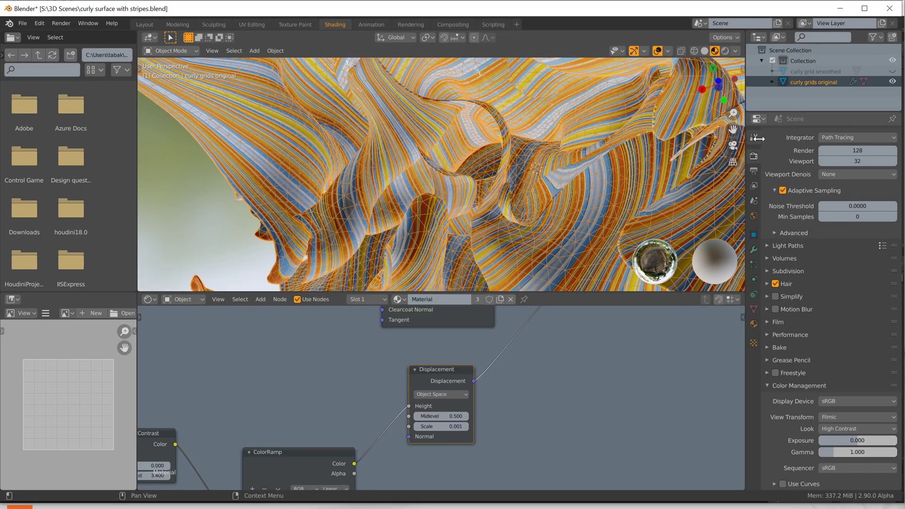
scroll(841, 174, up, 3)
click(838, 161)
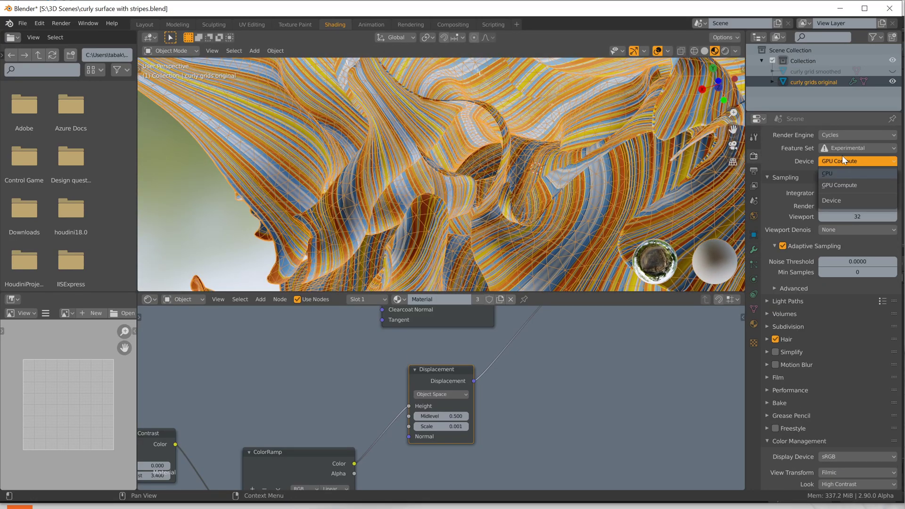
click(841, 149)
click(839, 160)
Switch the 3D view to Rendered shading and hide the viewport overlays
middle_drag(686, 133, 672, 69)
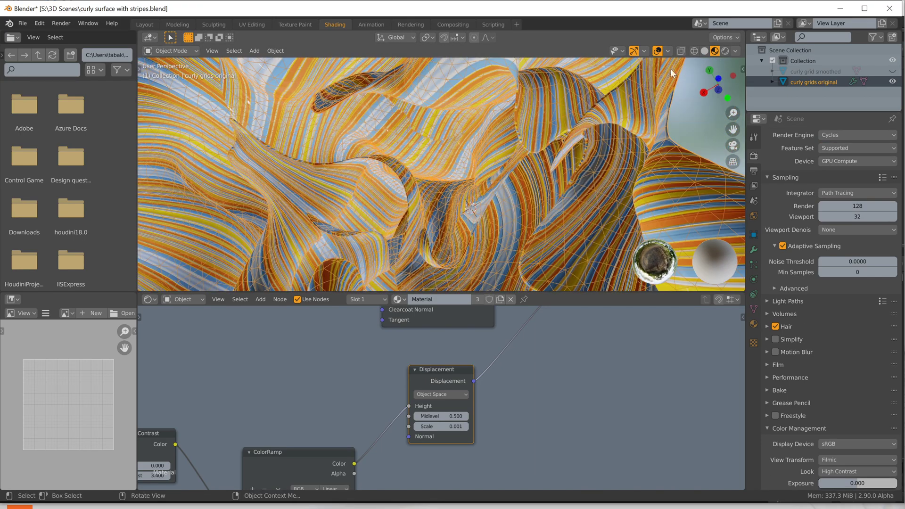
click(725, 51)
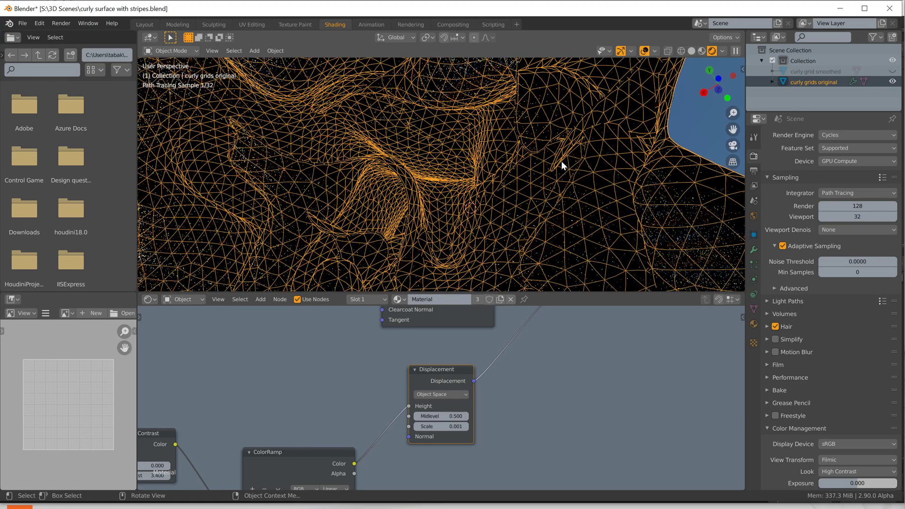
middle_drag(560, 167, 535, 163)
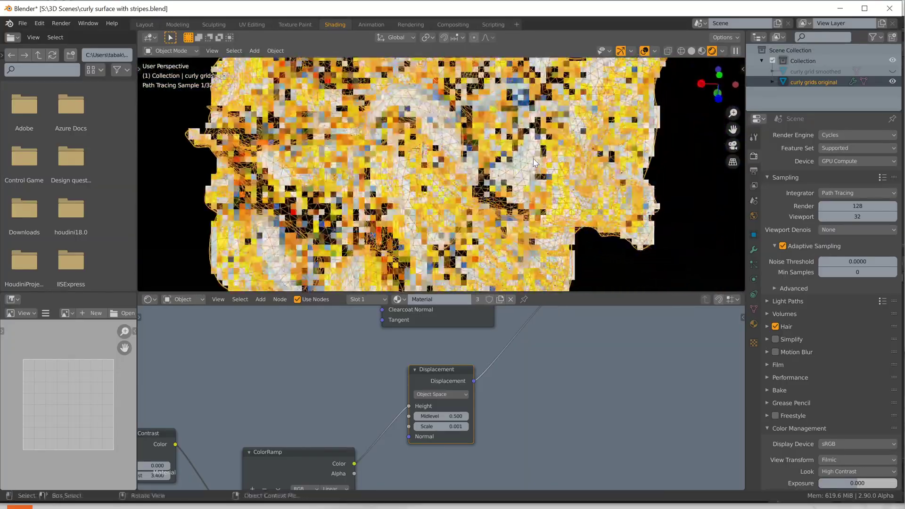
scroll(535, 163, up, 3)
click(644, 51)
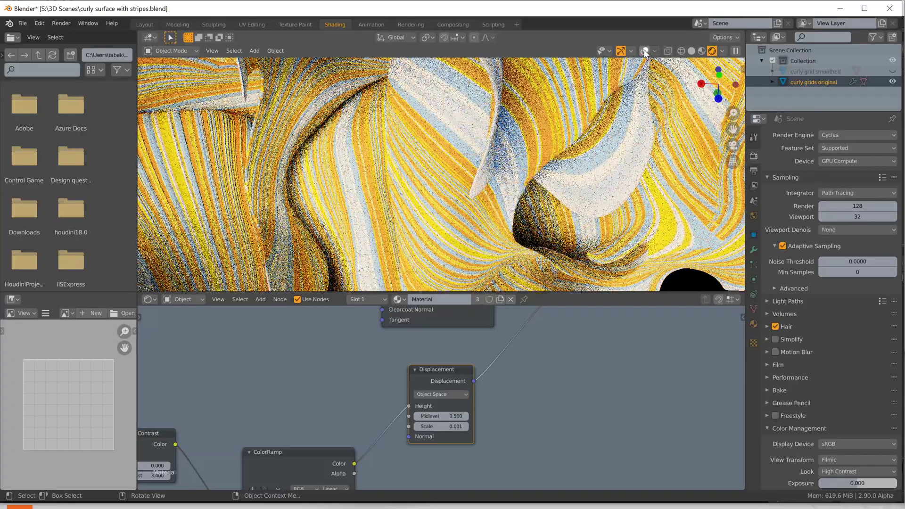
Examine the rendered striped folds from several angles and close up to find an interesting composition
shift+middle_drag(564, 165, 589, 198)
scroll(565, 202, up, 3)
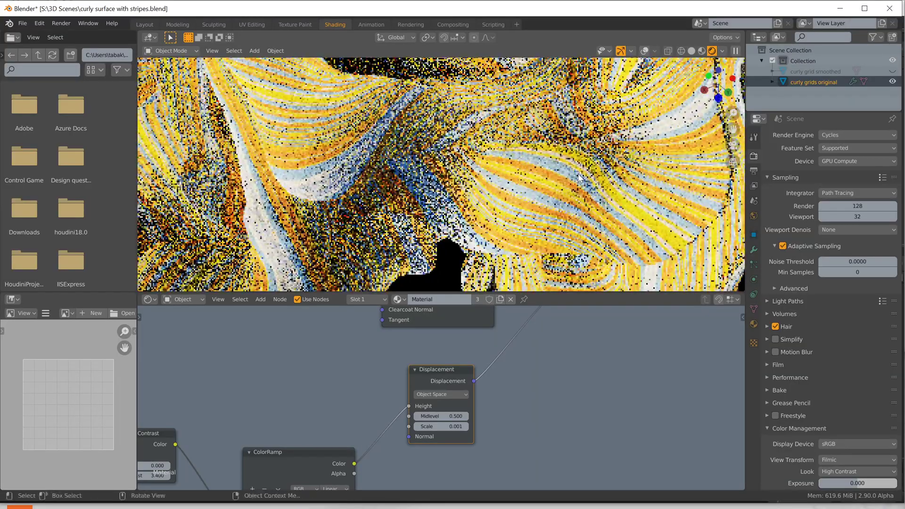
mouse_move(543, 185)
shift+middle_down()
mouse_move(565, 194)
mouse_move(551, 184)
shift+middle_up()
scroll(550, 183, down, 2)
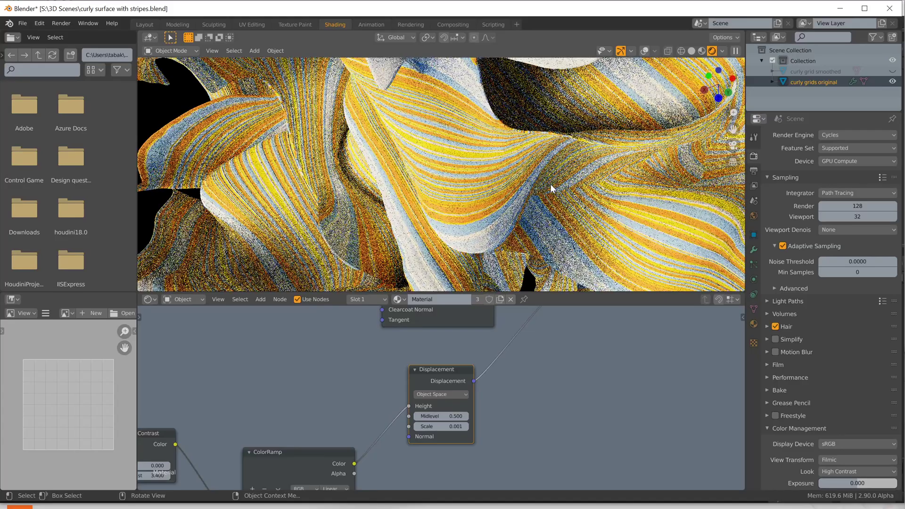
middle_drag(573, 170, 565, 165)
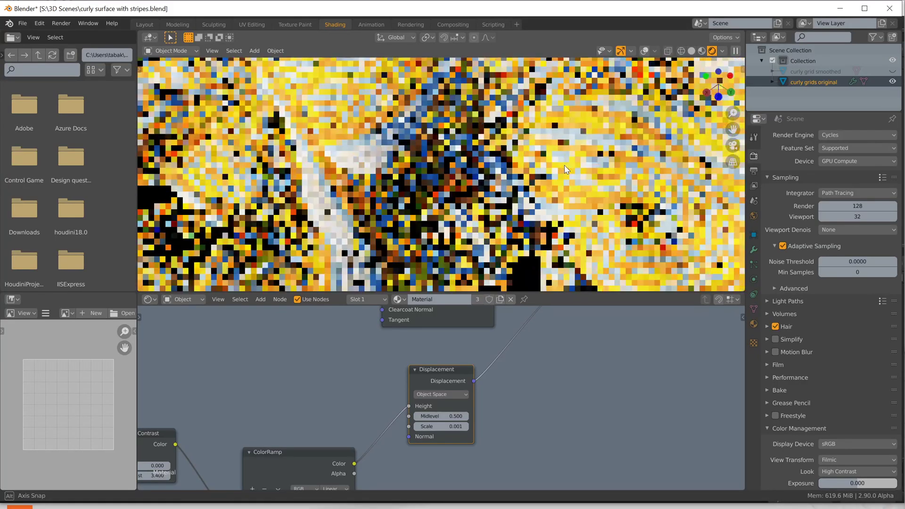
shift+middle_drag(566, 123, 521, 194)
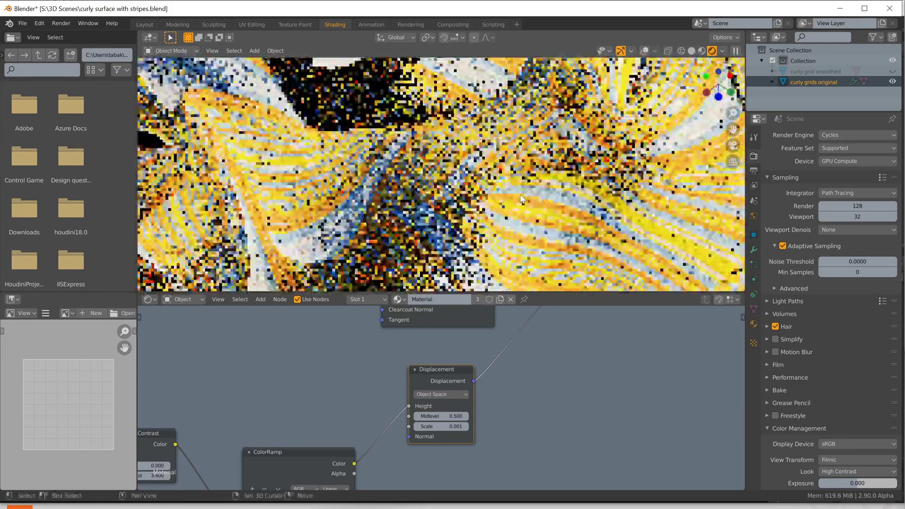
shift+middle_drag(618, 182, 551, 169)
scroll(589, 192, down, 5)
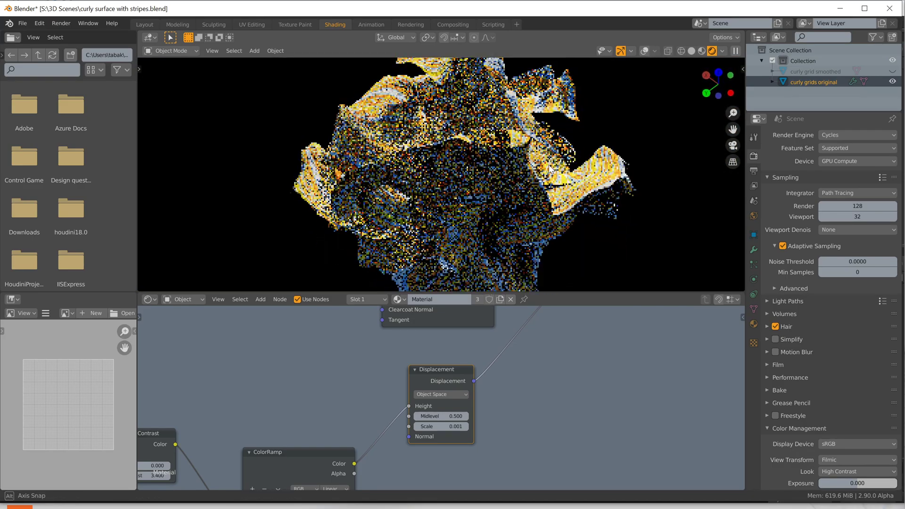
scroll(495, 185, up, 4)
scroll(528, 174, up, 5)
shift+middle_drag(494, 178, 605, 216)
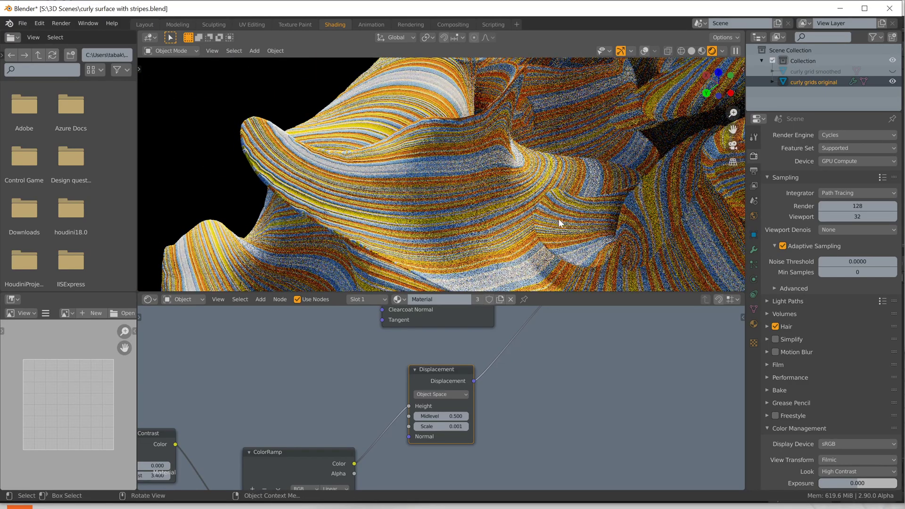
scroll(561, 219, up, 4)
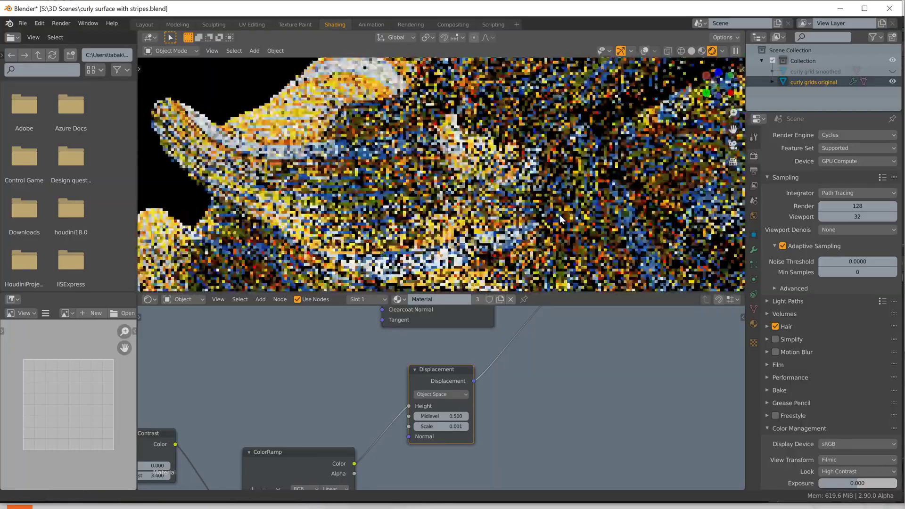
shift+middle_drag(541, 225, 507, 221)
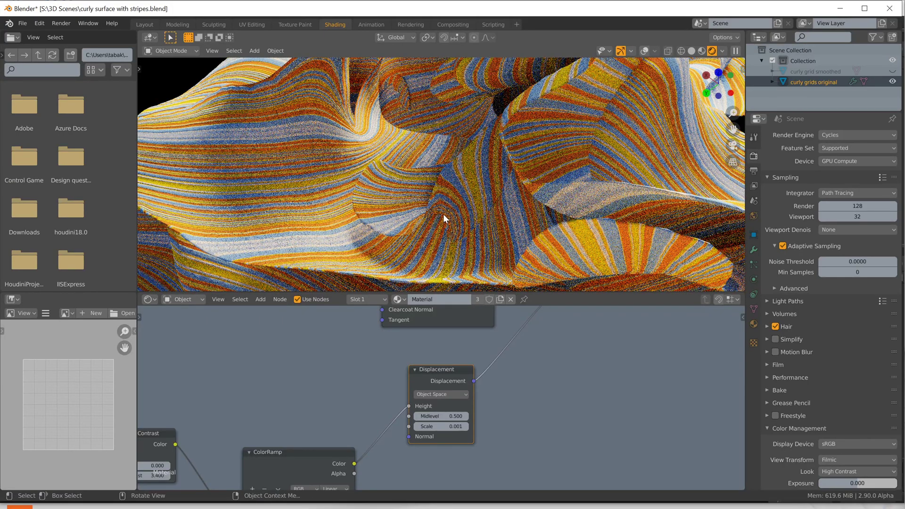
scroll(443, 214, up, 2)
shift+middle_drag(489, 218, 539, 215)
scroll(509, 219, up, 1)
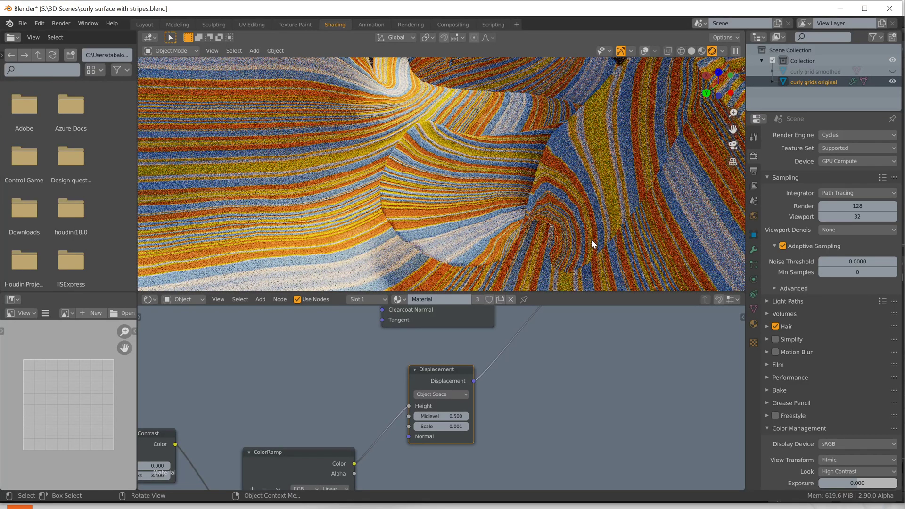
Frame the close-up of the striped folds and add a camera to the scene
middle_drag(535, 230, 555, 205)
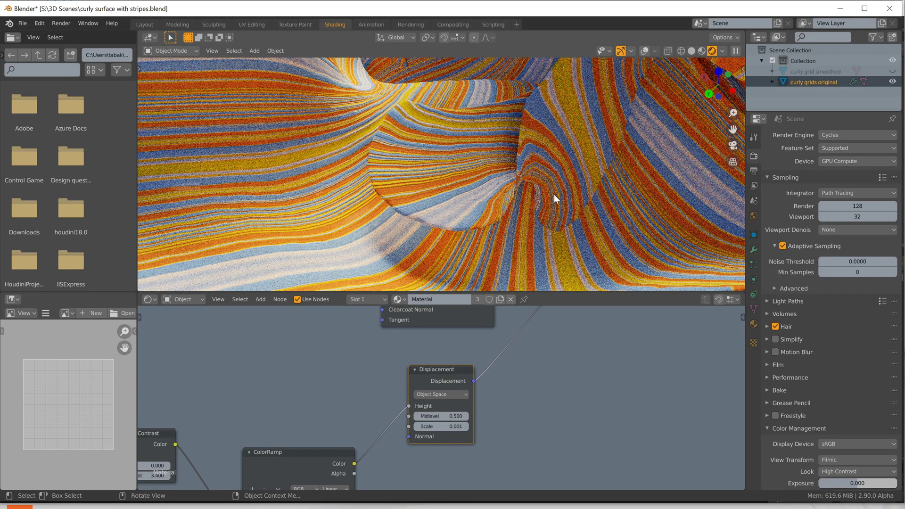
key(shift+a)
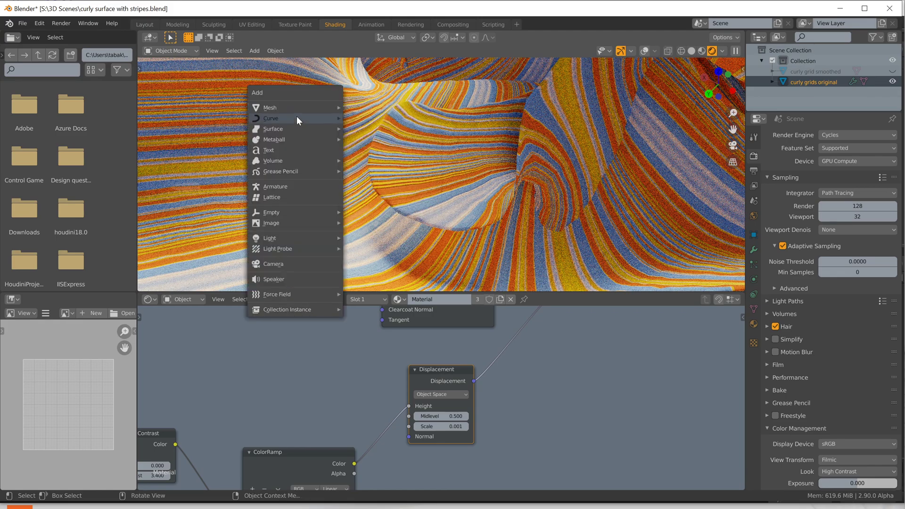
click(298, 266)
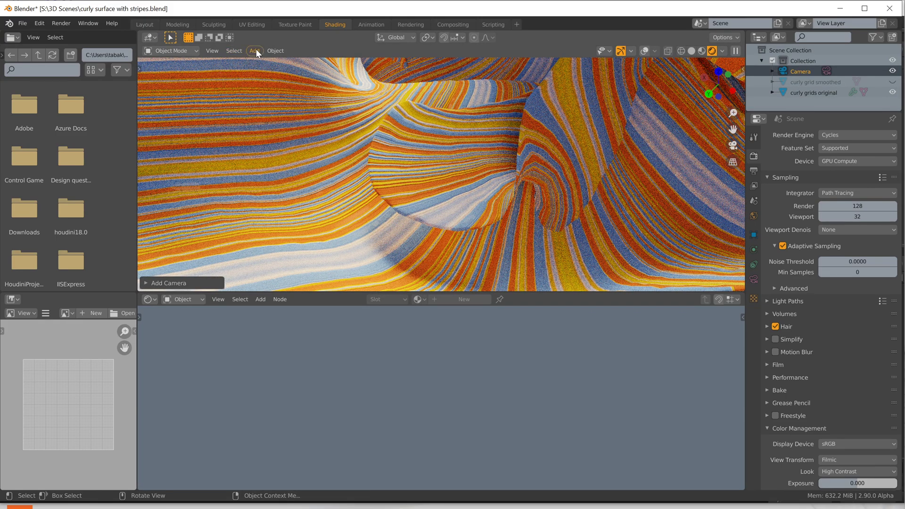
Align the active camera to the current view of the striped folds
click(214, 50)
click(211, 50)
mouse_move(271, 174)
mouse_move(252, 194)
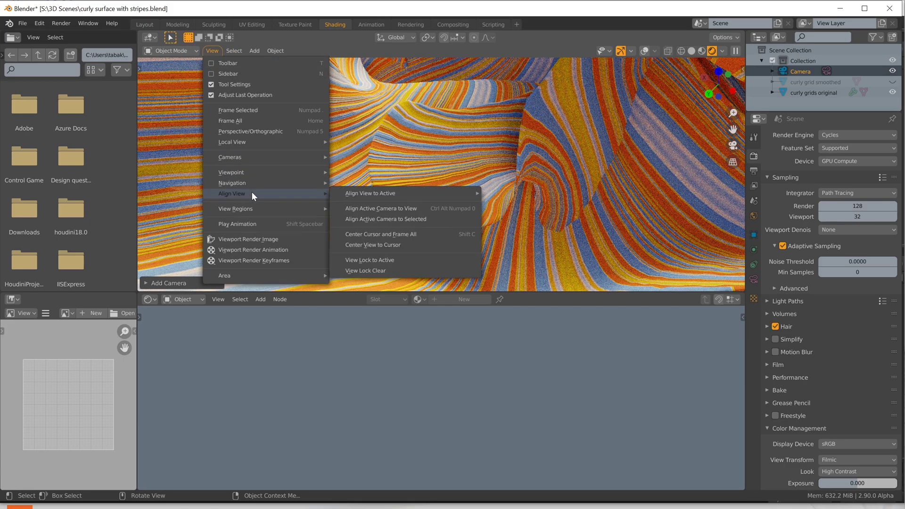
click(361, 210)
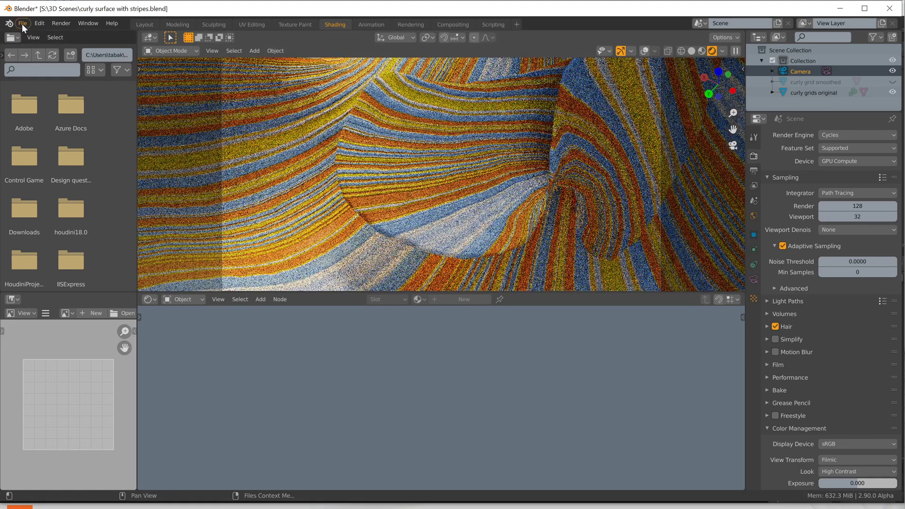
Save the scene under the new name curly surfaces with stripes.blend in the 3D Scenes folder
click(22, 23)
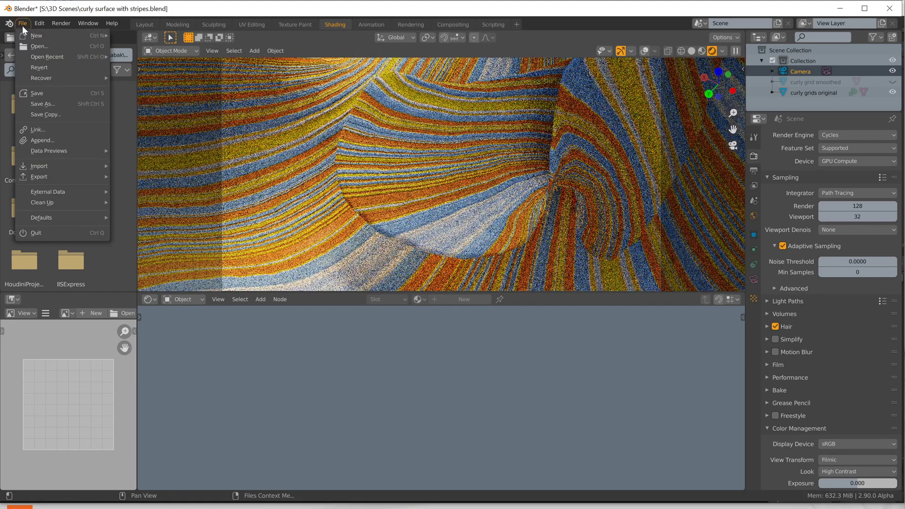
click(44, 102)
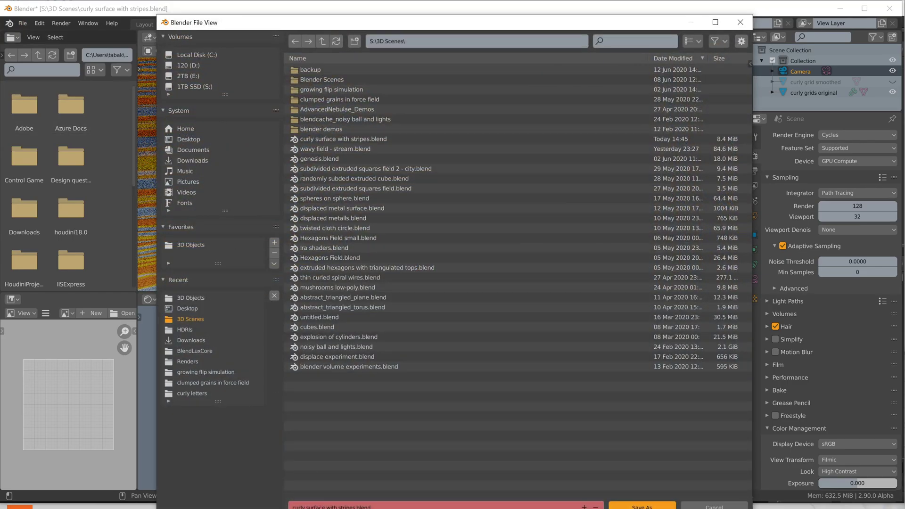
click(325, 507)
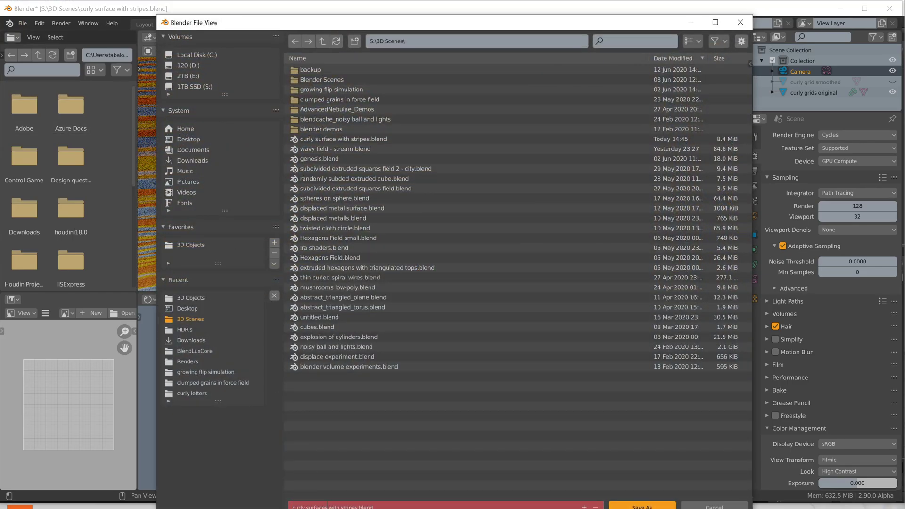
click(636, 507)
click(637, 506)
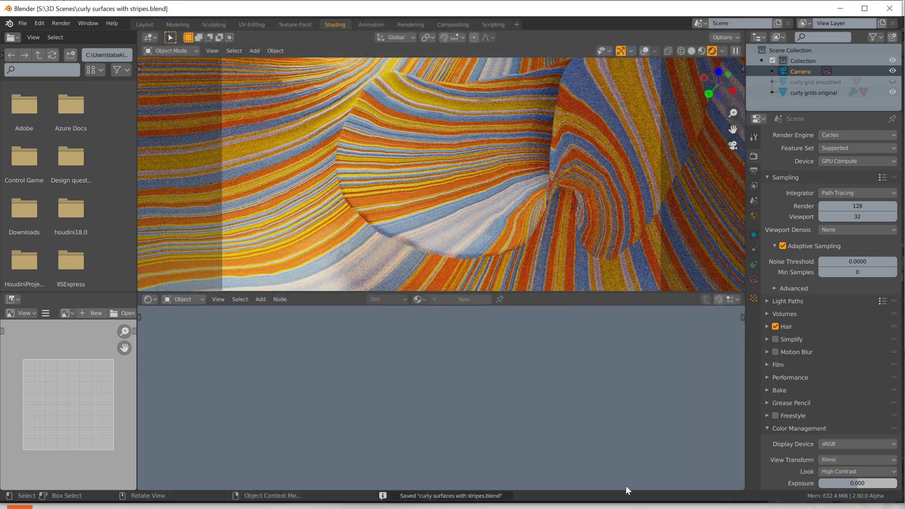
Disconnect the Displacement node from the Material Output in the striped mesh's material
click(496, 245)
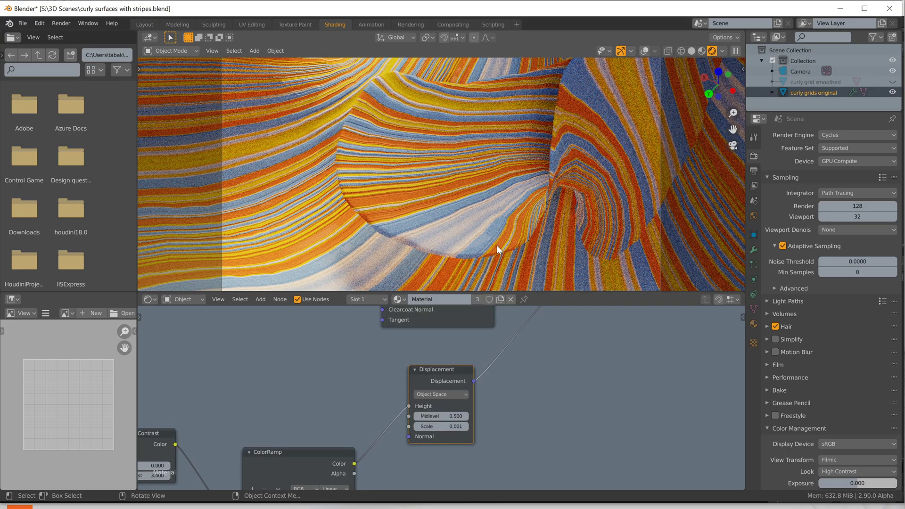
click(754, 249)
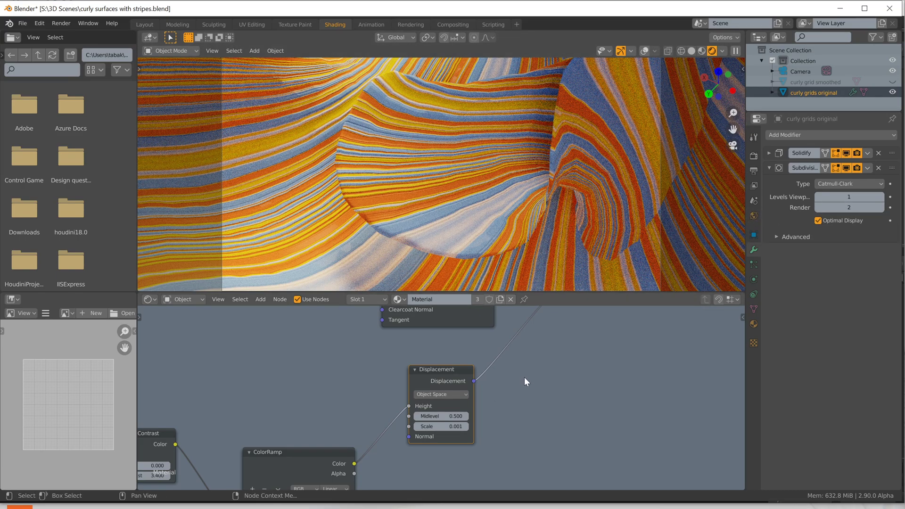
middle_drag(524, 378, 520, 452)
drag(549, 367, 524, 392)
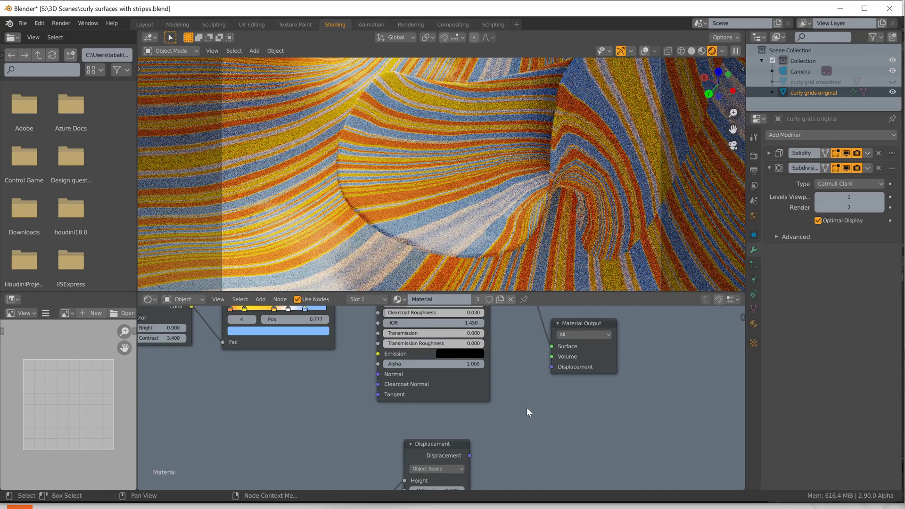
middle_drag(513, 421, 527, 355)
drag(463, 372, 454, 394)
middle_drag(517, 391, 561, 471)
middle_drag(455, 424, 527, 442)
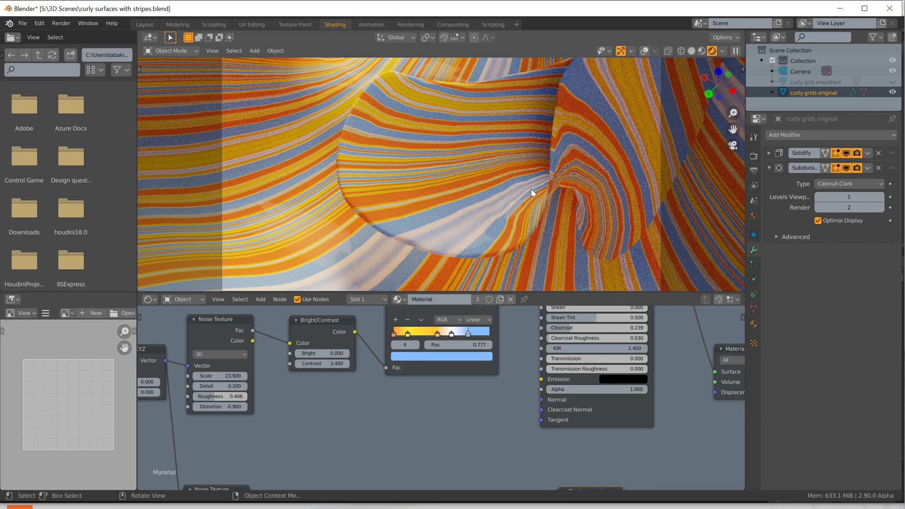
Set the striped material's Clearcoat to 0 and the world Sky Texture's Sun Size to 22.8°
click(753, 216)
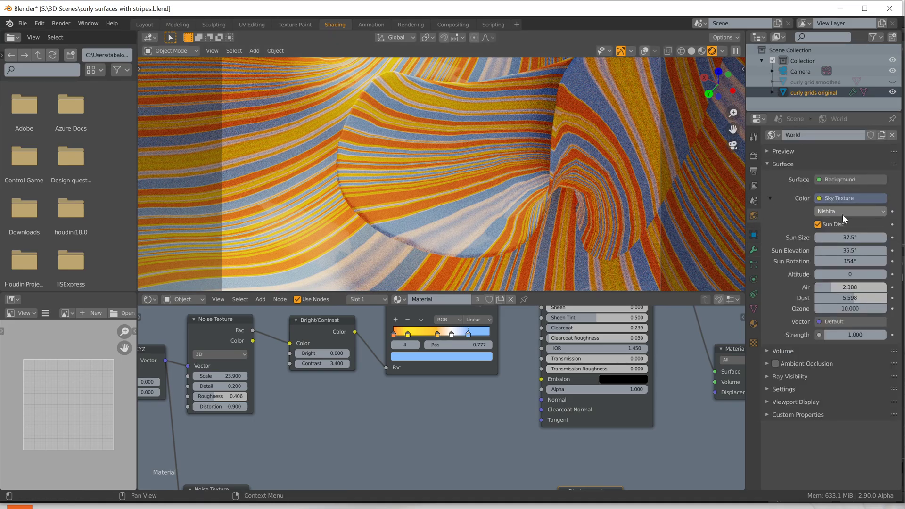
drag(842, 237, 863, 237)
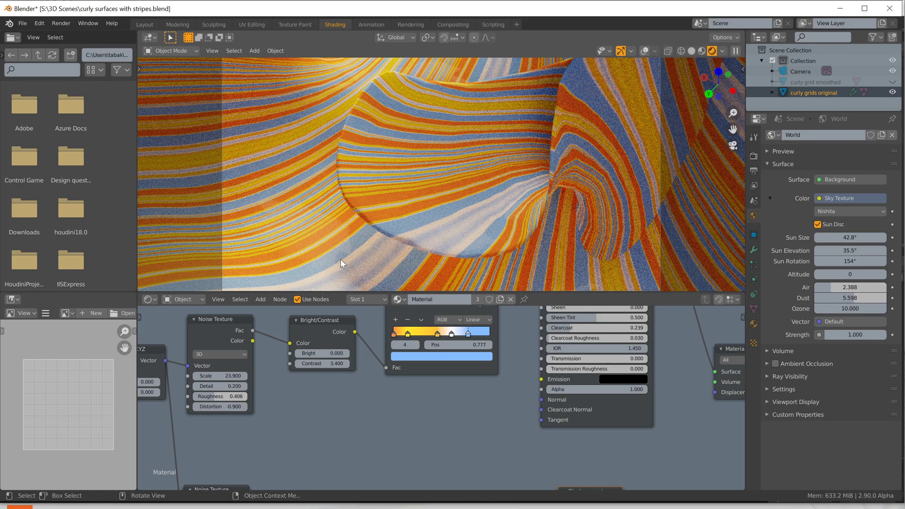
middle_drag(525, 332, 502, 395)
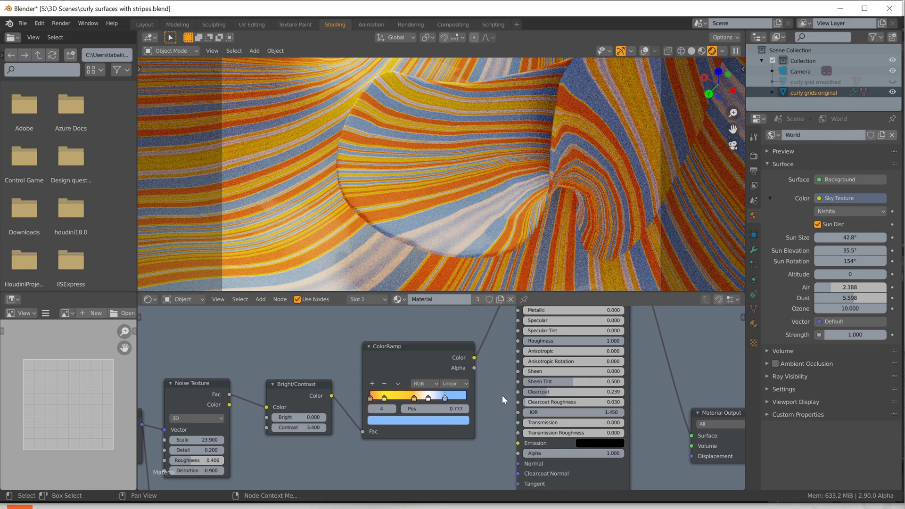
drag(557, 392, 522, 393)
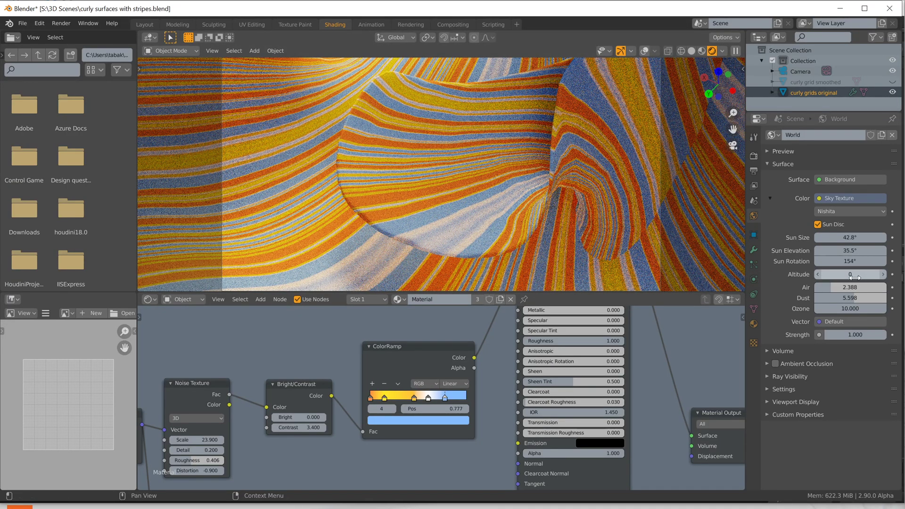
mouse_move(850, 237)
mouse_down()
mouse_move(813, 237)
mouse_move(856, 237)
mouse_up()
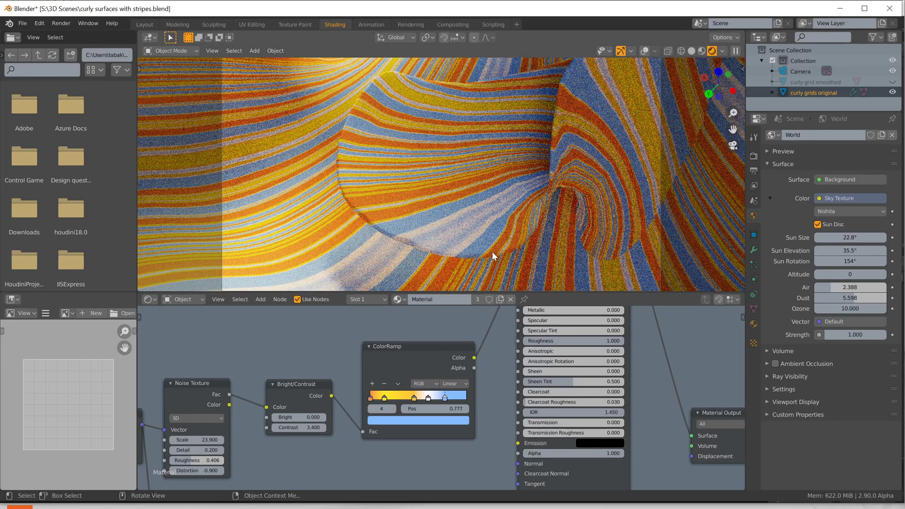
Switch to Material Preview shading and enable the camera's Depth of Field with a 0.28 m focus distance and F-Stop 5.9
click(702, 50)
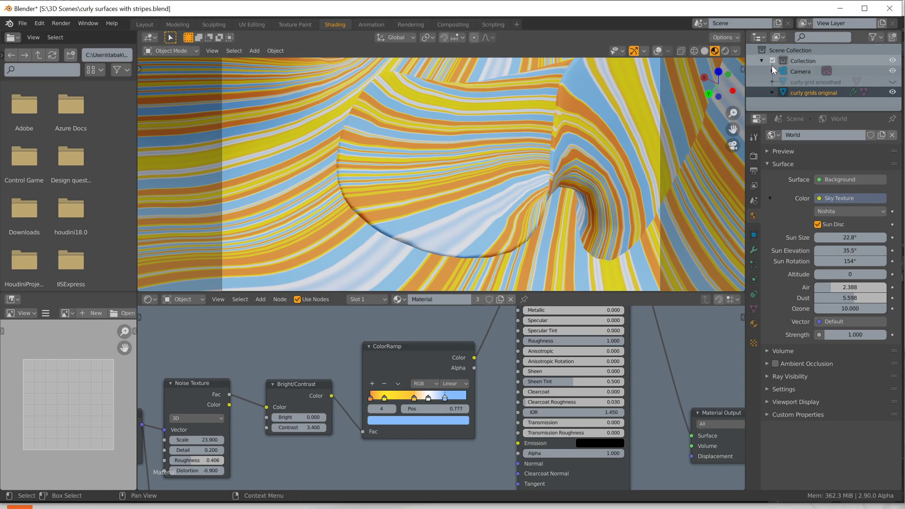
click(783, 71)
click(754, 279)
click(782, 317)
click(775, 318)
drag(850, 344, 823, 345)
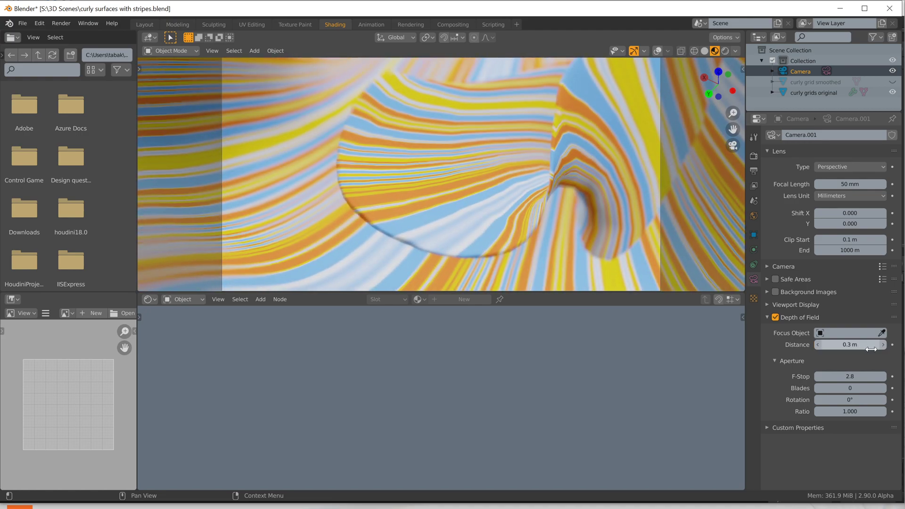
drag(851, 376, 854, 376)
drag(851, 344, 849, 344)
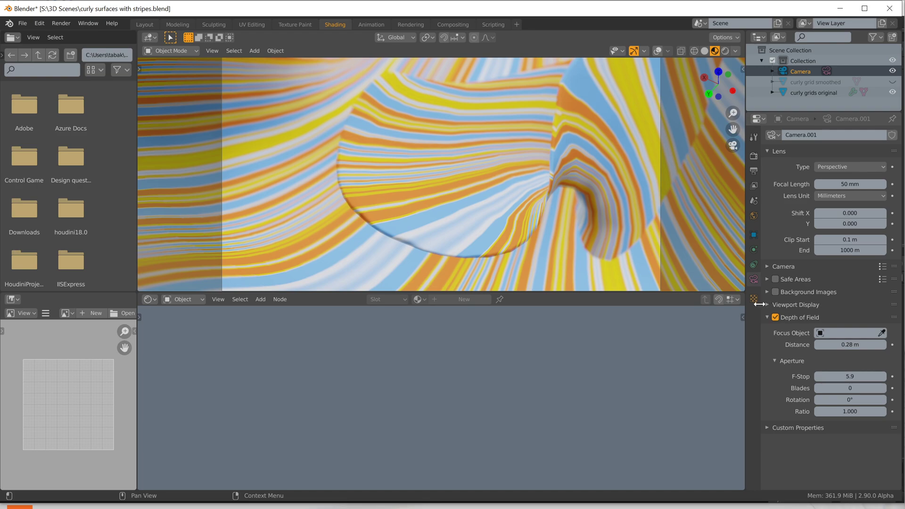
Leave the camera view and turn the viewport overlays back on with the wireframe overlay disabled to inspect the camera limits
click(767, 305)
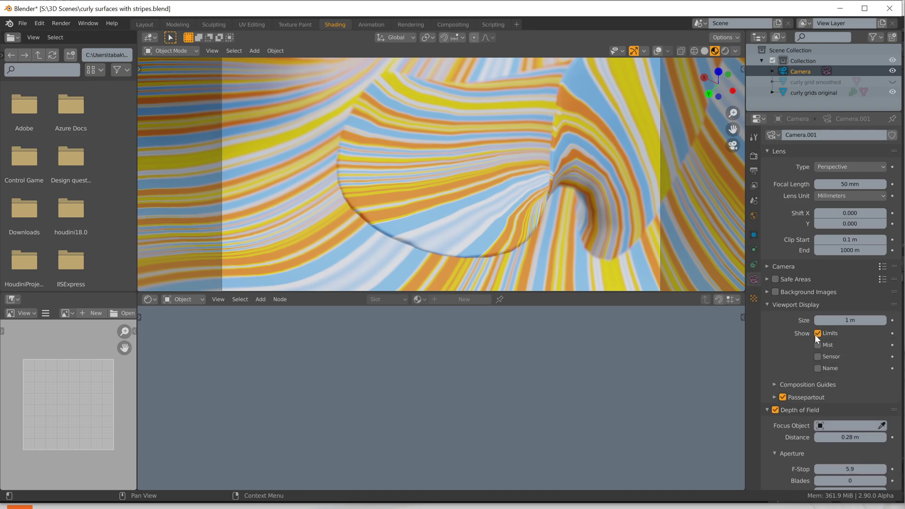
middle_drag(549, 232, 652, 66)
click(657, 51)
middle_drag(646, 119, 608, 118)
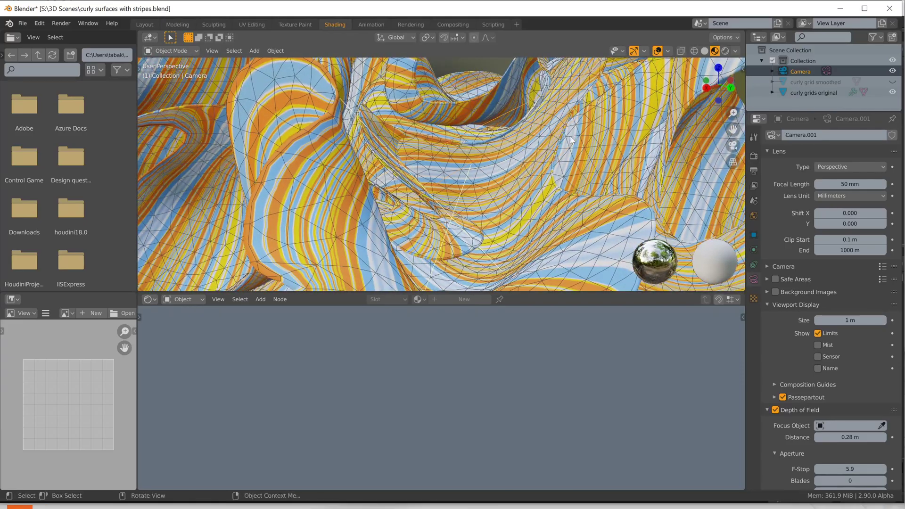
click(668, 51)
click(602, 241)
middle_drag(524, 188, 489, 212)
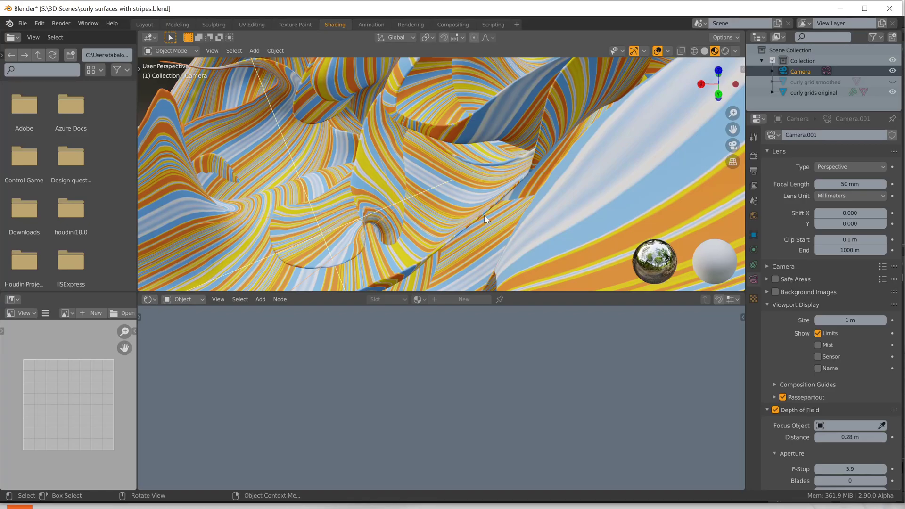
Render the image from the camera with Cycles and reposition the render window after checking the render settings
key(F12)
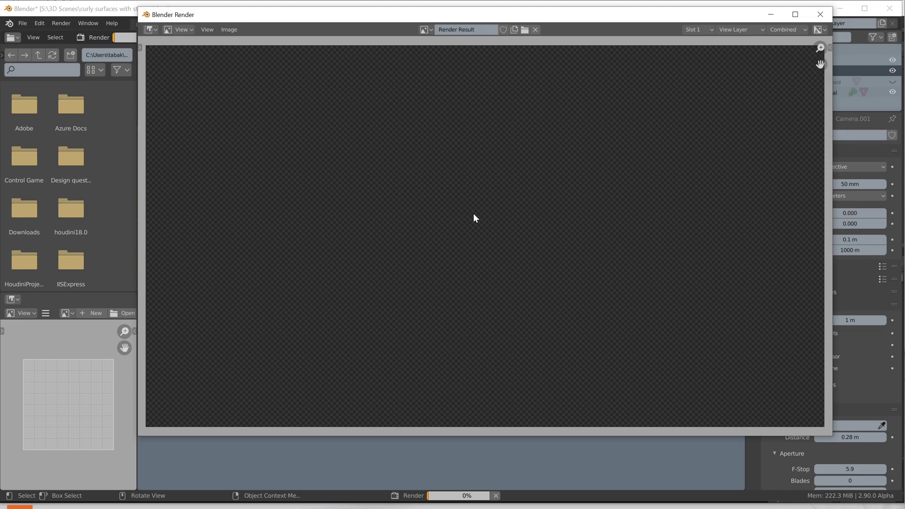
drag(541, 15, 417, 56)
click(751, 157)
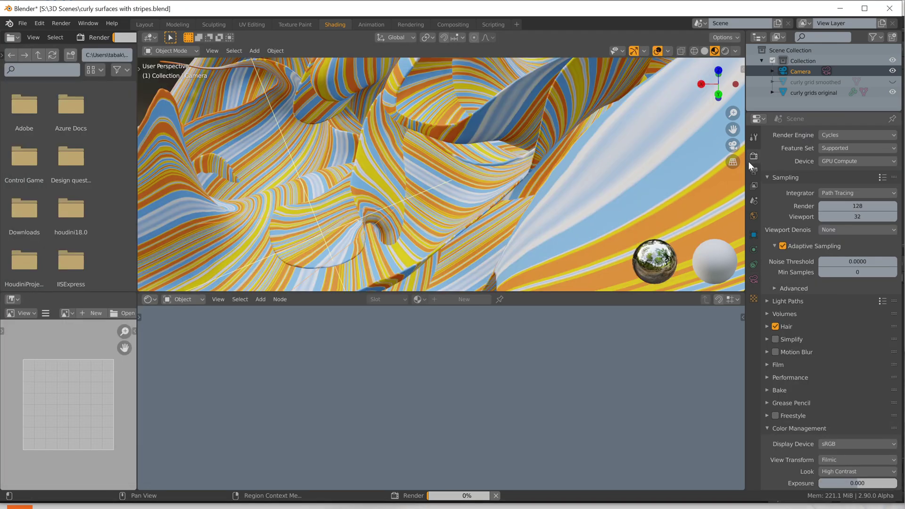
key(alt+Tab)
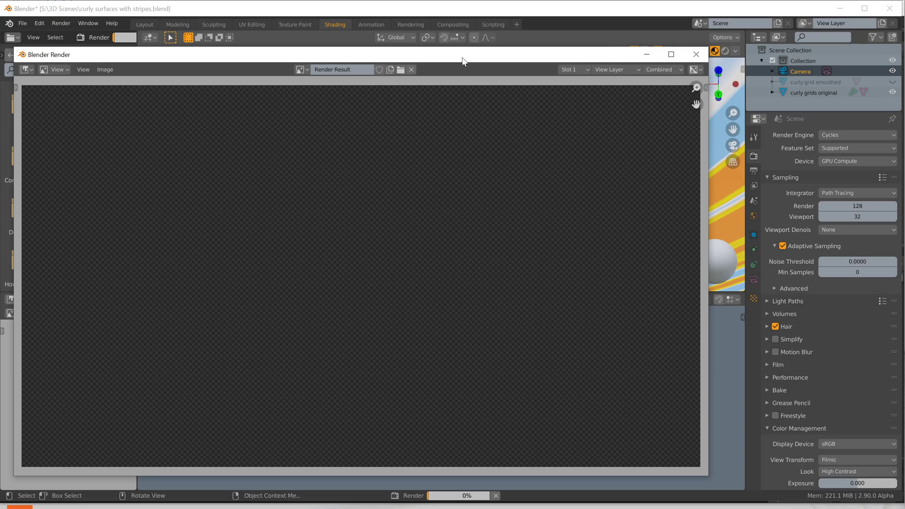
drag(467, 58, 588, 35)
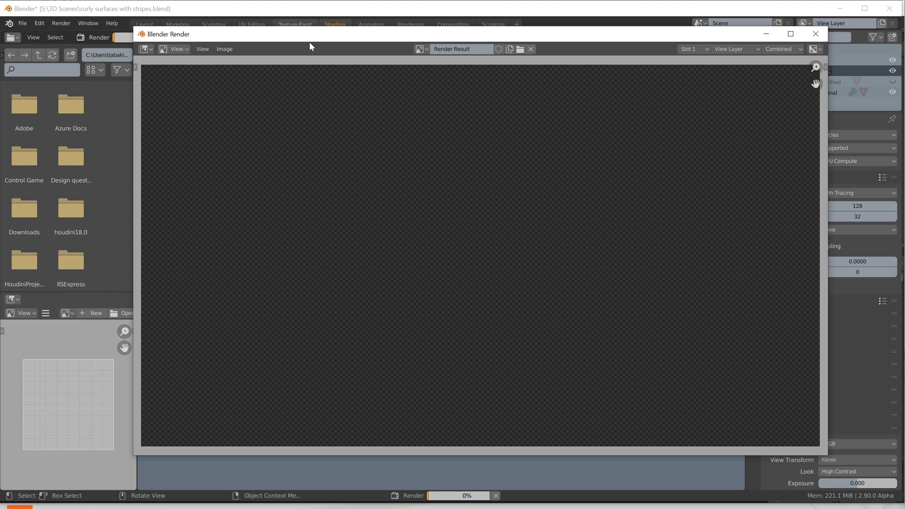
Widen the file browser area beside the 3D view while the render is running
click(127, 36)
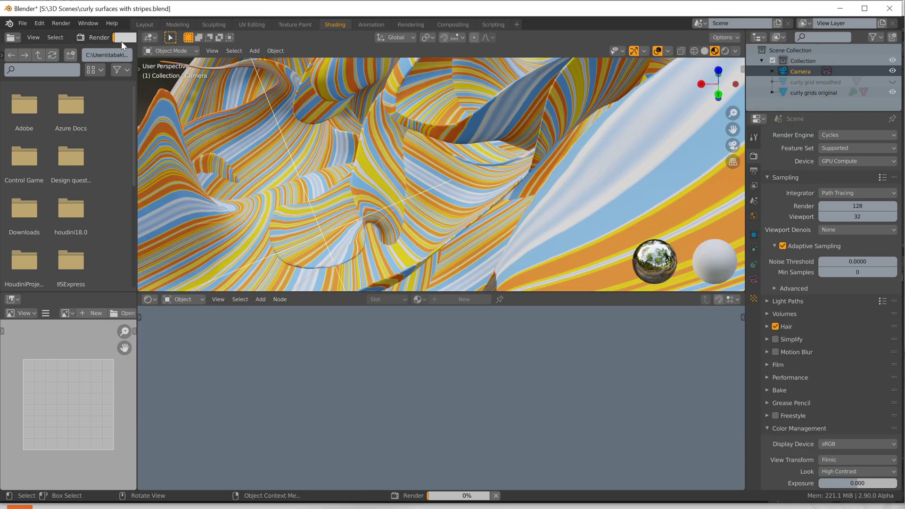
click(139, 69)
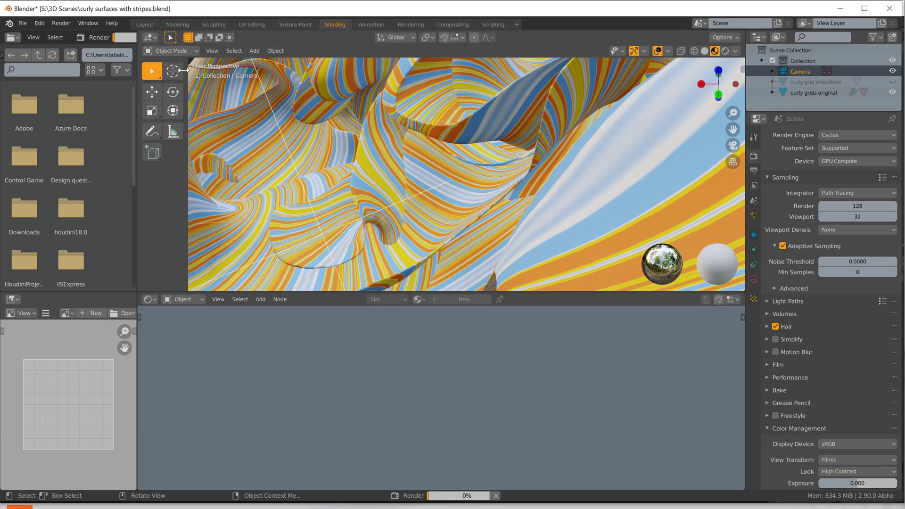
drag(152, 73, 208, 50)
Bring the finished render to the front and save it as a PNG on the Desktop, picking the streamed image 1.png entry for its name
key(alt+Tab)
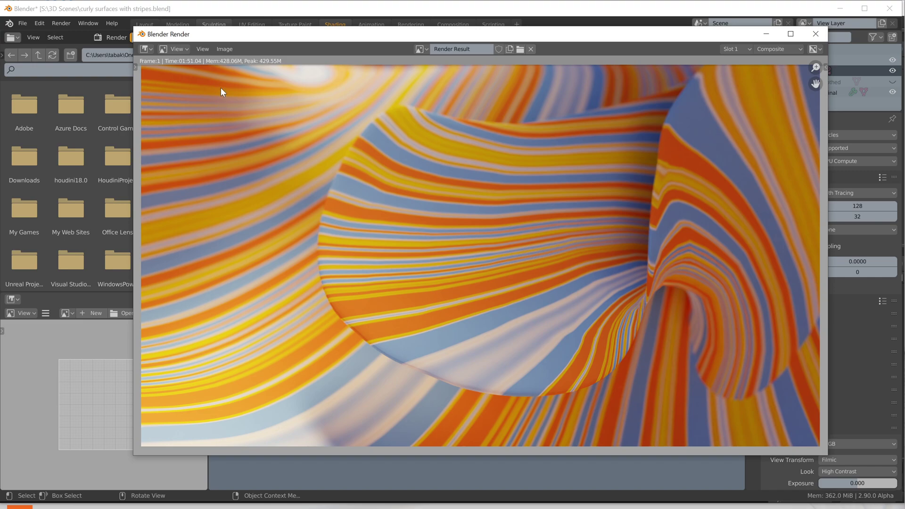
drag(244, 38, 239, 47)
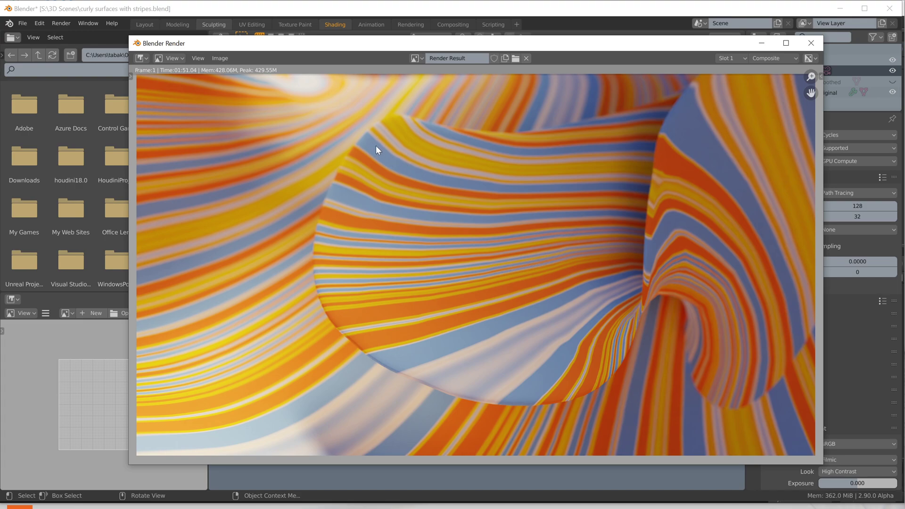
drag(268, 47, 234, 59)
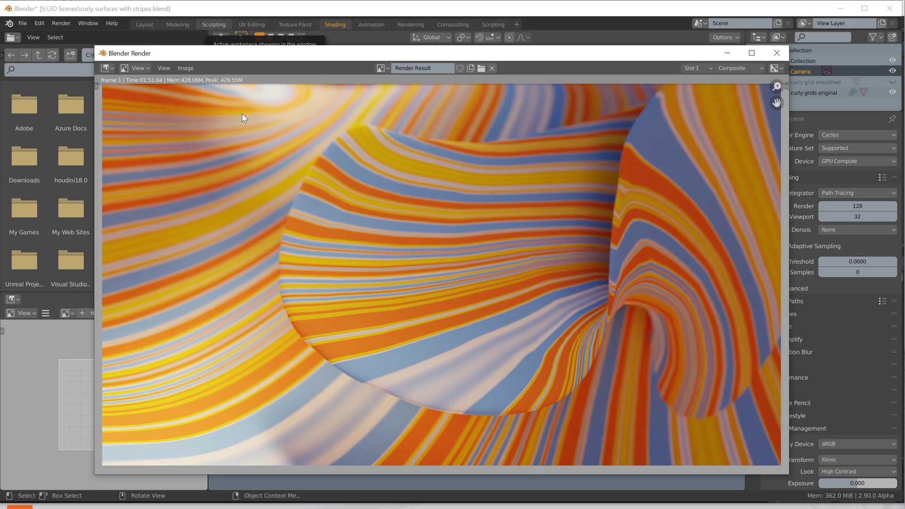
click(186, 68)
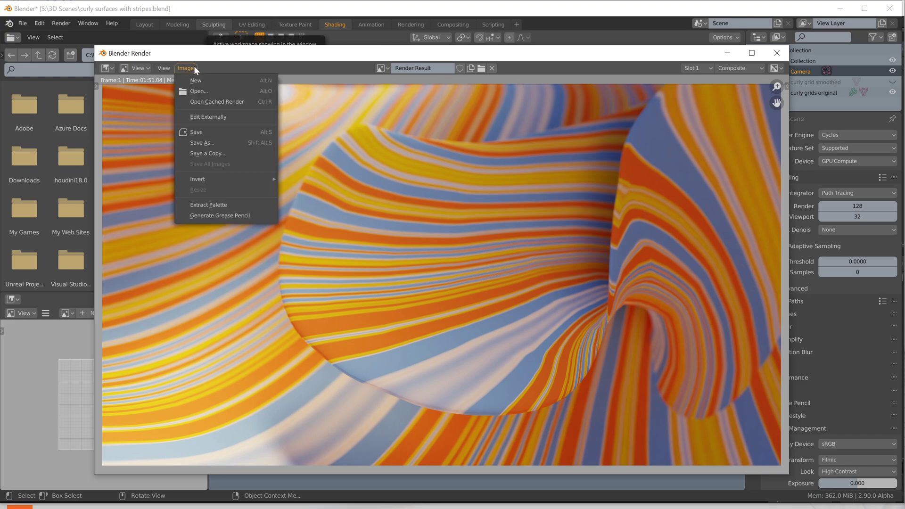
click(208, 141)
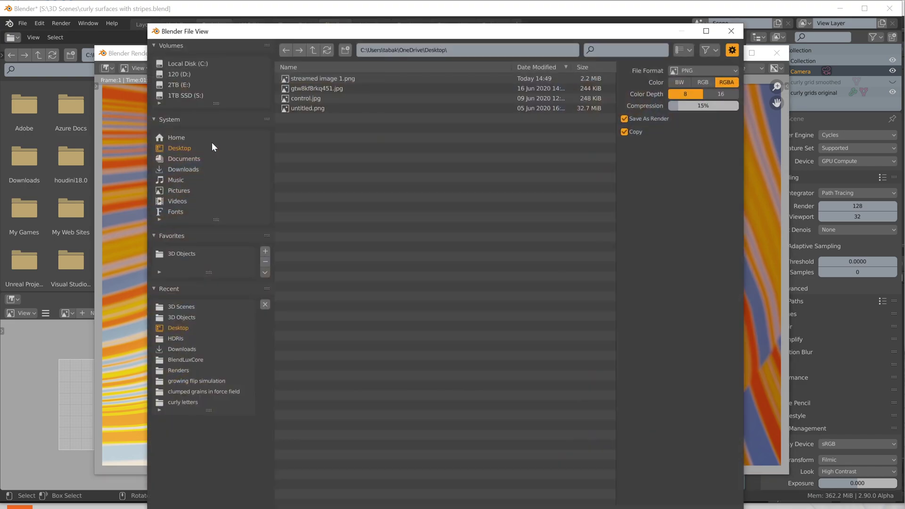
click(339, 78)
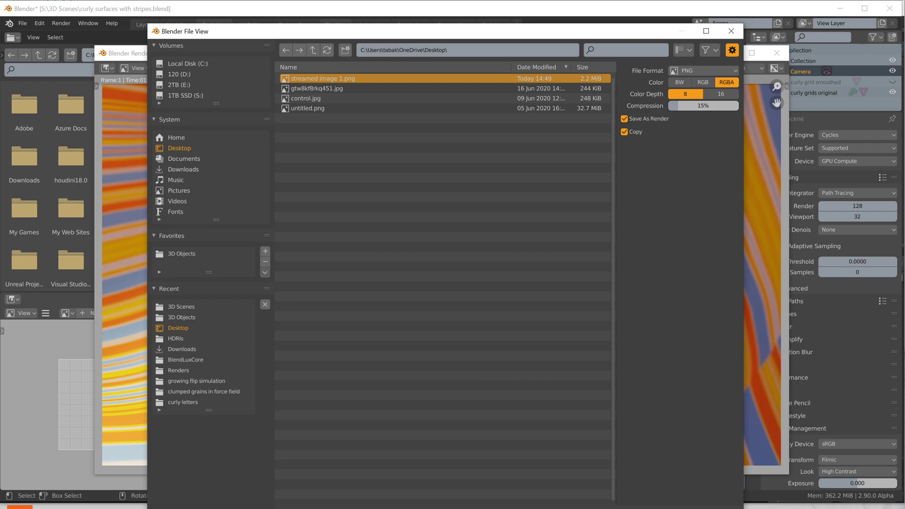
key(Return)
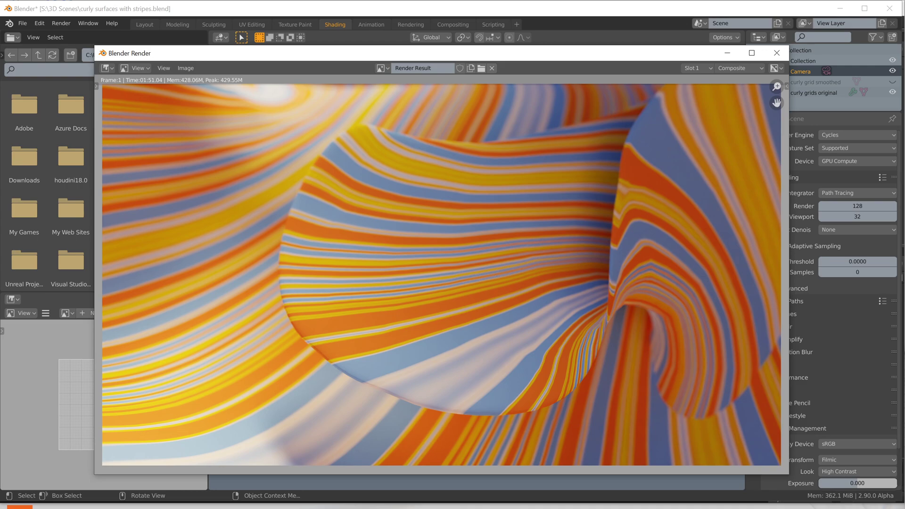